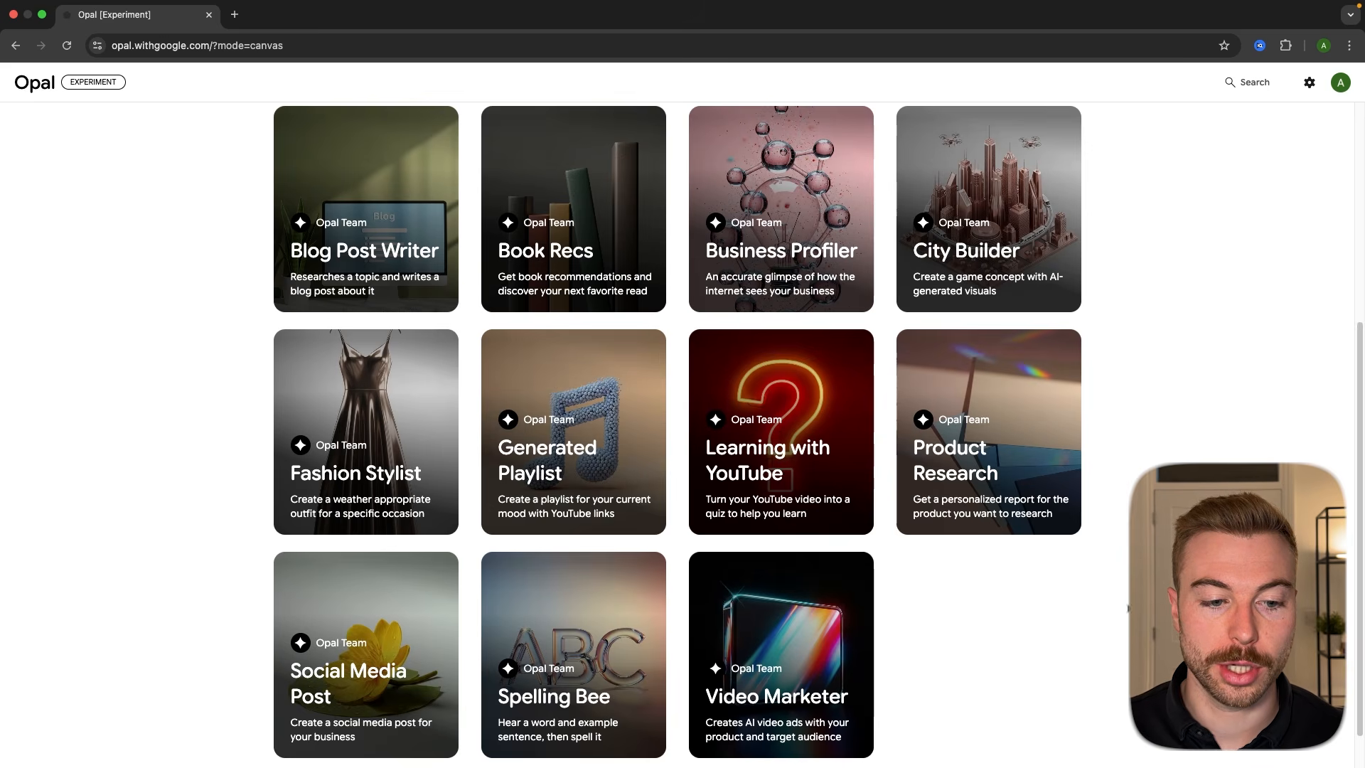
- Create a new, empty Opal app from the apps overview
scroll(616, 244, "up", 5)
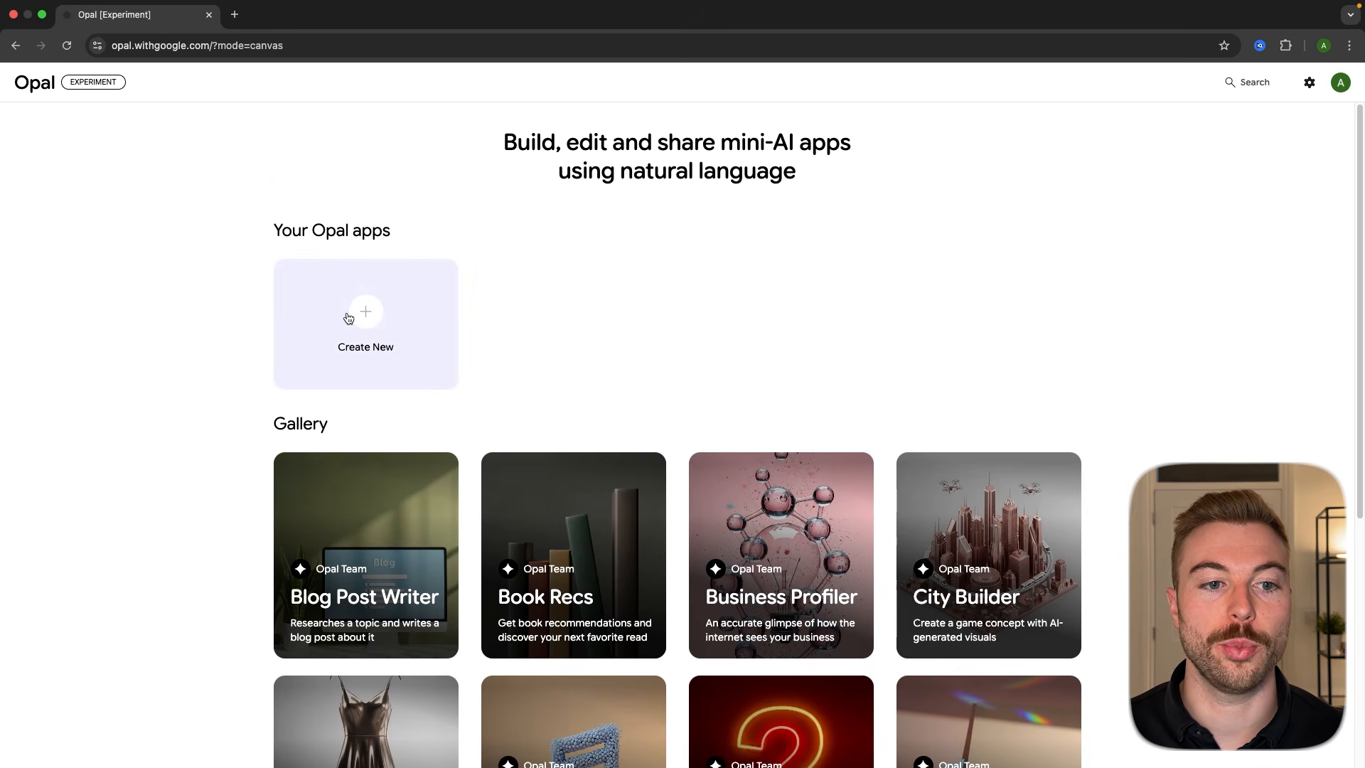
left_click(350, 311)
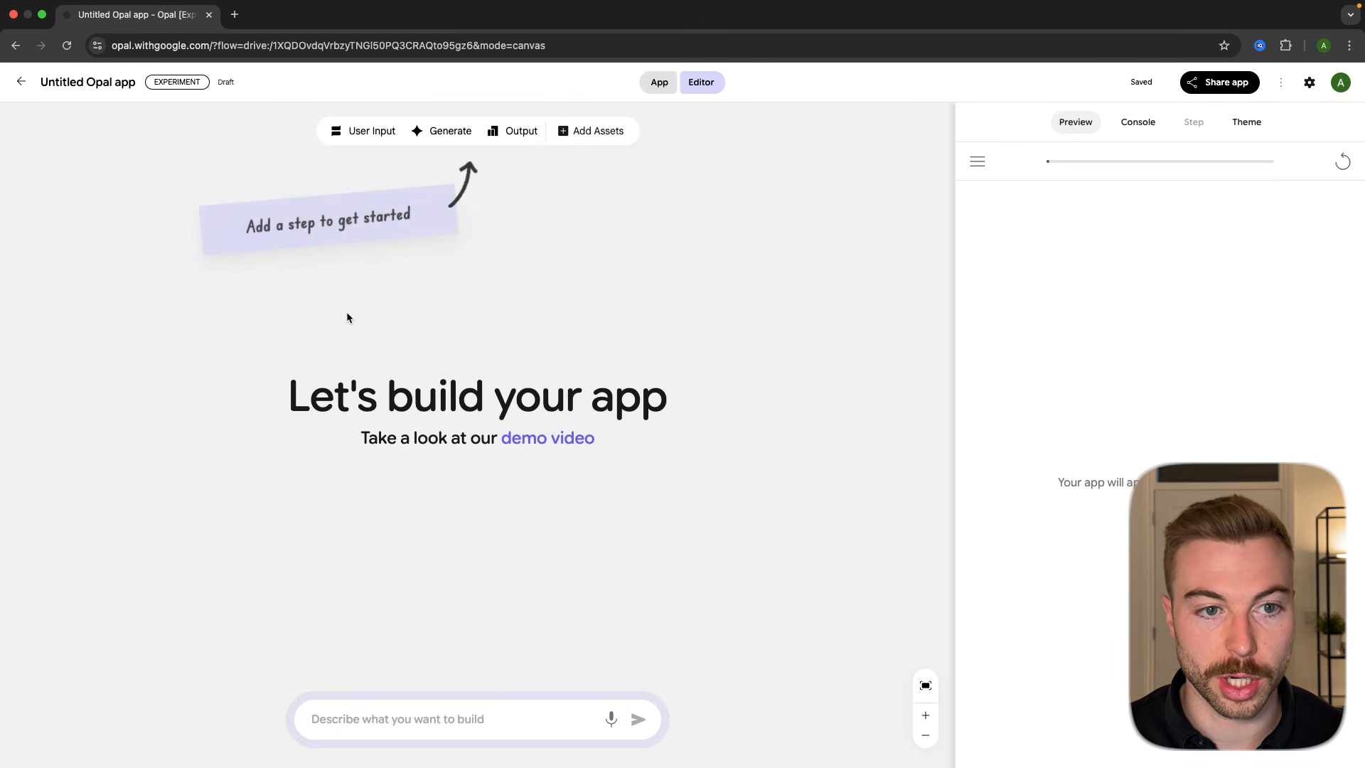
- Add a User Input, a Generate and an Output step to the canvas and spread them apart
left_click(367, 132)
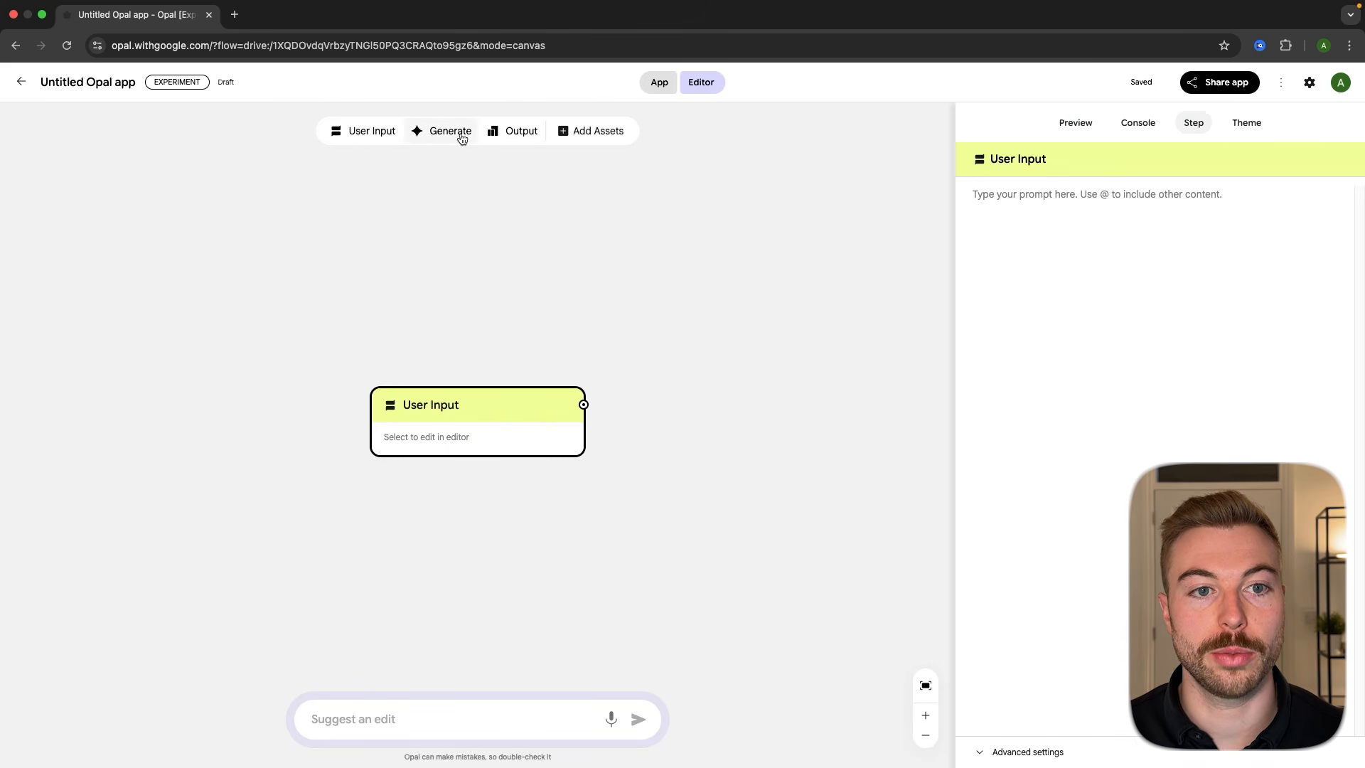
left_click(458, 136)
left_click(526, 135)
left_click(601, 131)
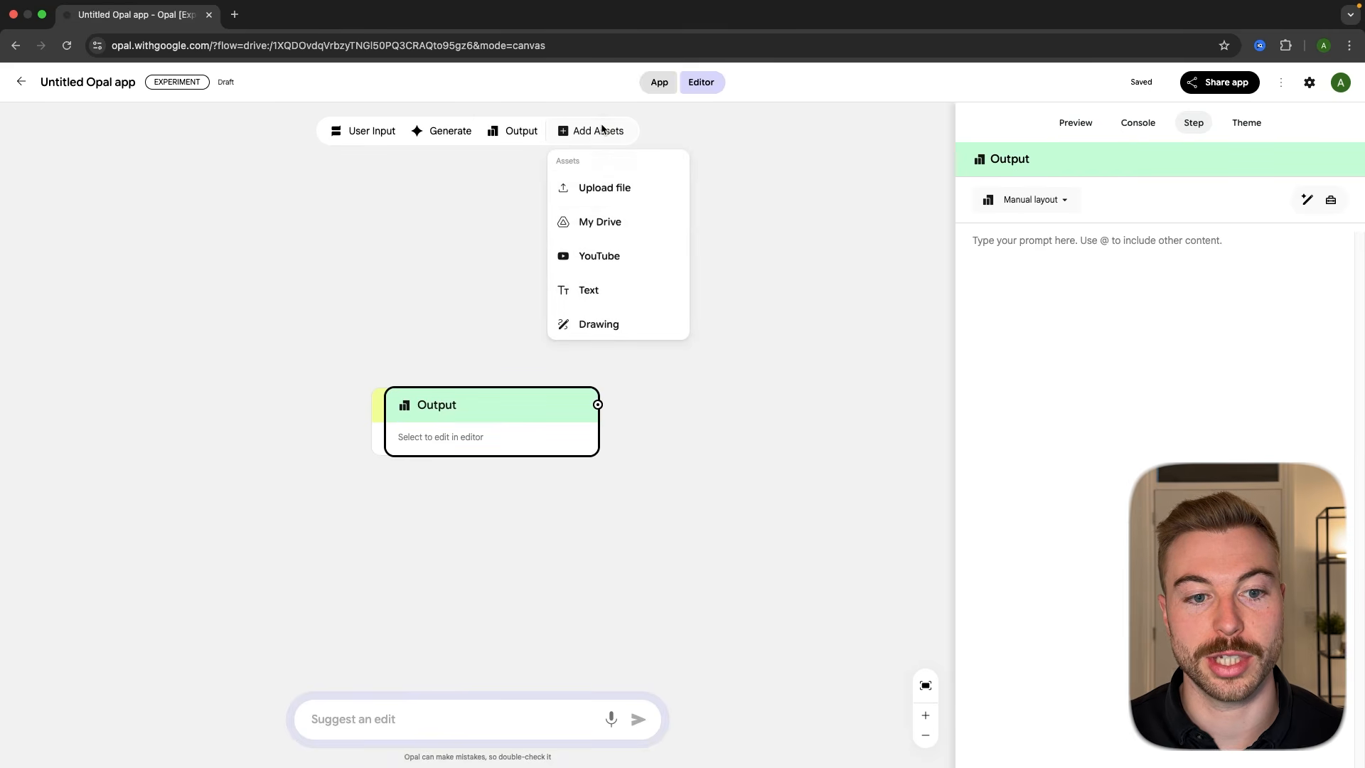
left_click(250, 304)
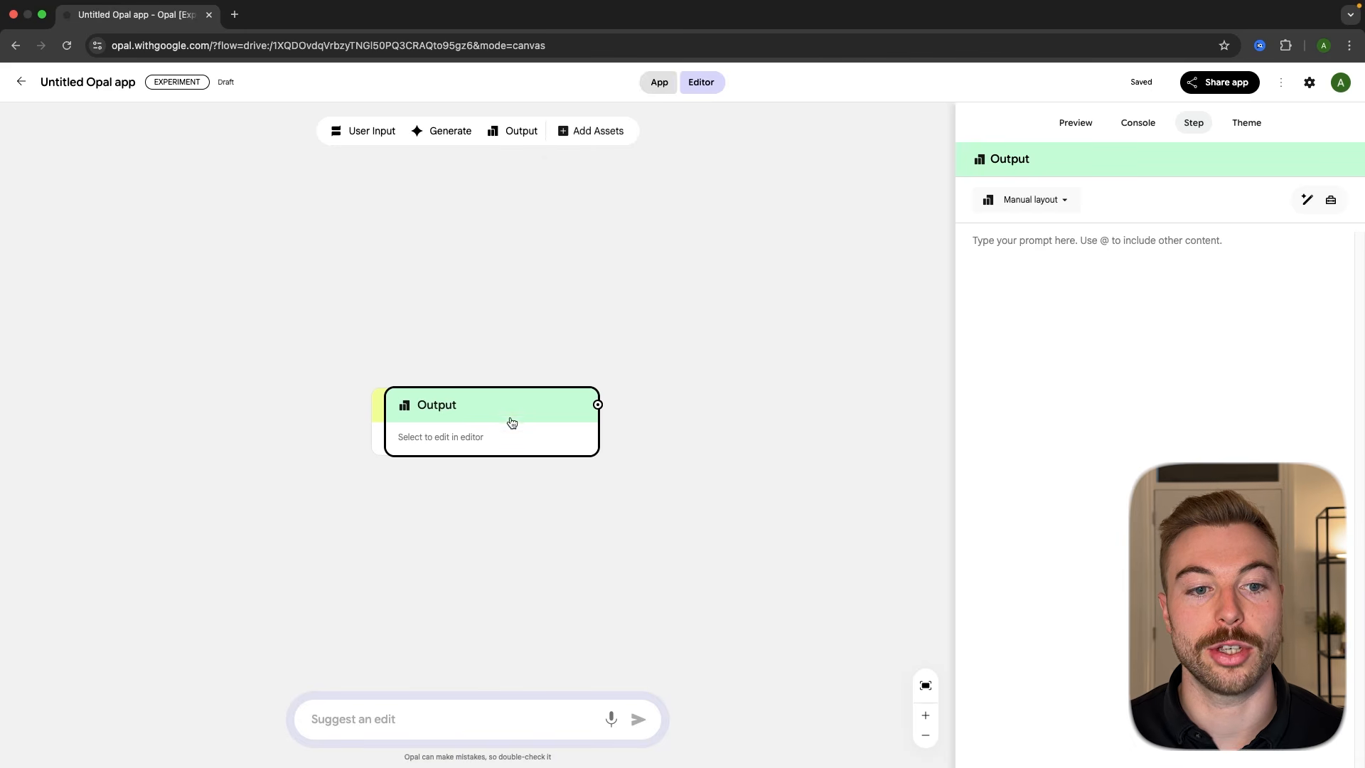
left_click_drag(509, 424, 680, 539)
left_click_drag(451, 411, 716, 324)
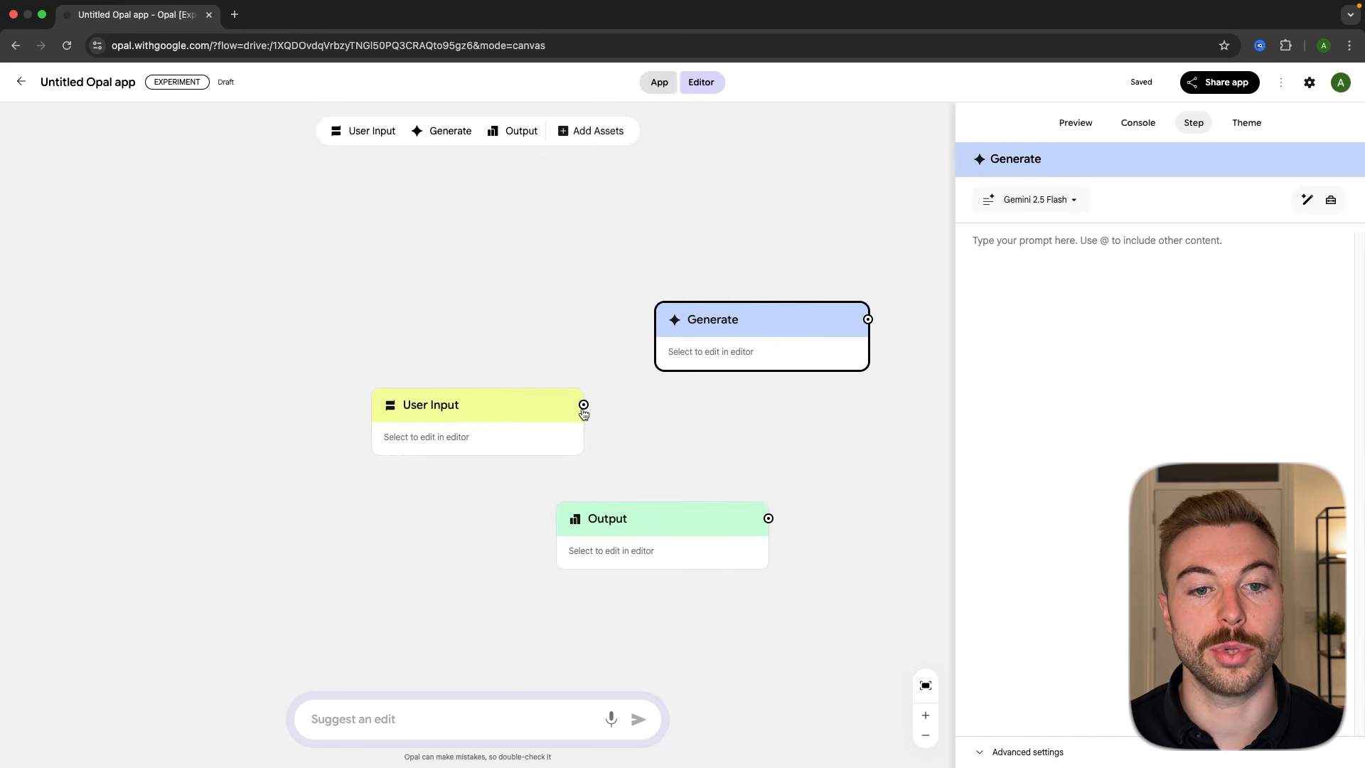
- Connect the User Input step to the Generate and Output steps, and delete all three steps from the canvas
left_click_drag(583, 405, 679, 356)
left_click_drag(584, 407, 661, 544)
left_click_drag(224, 199, 830, 617)
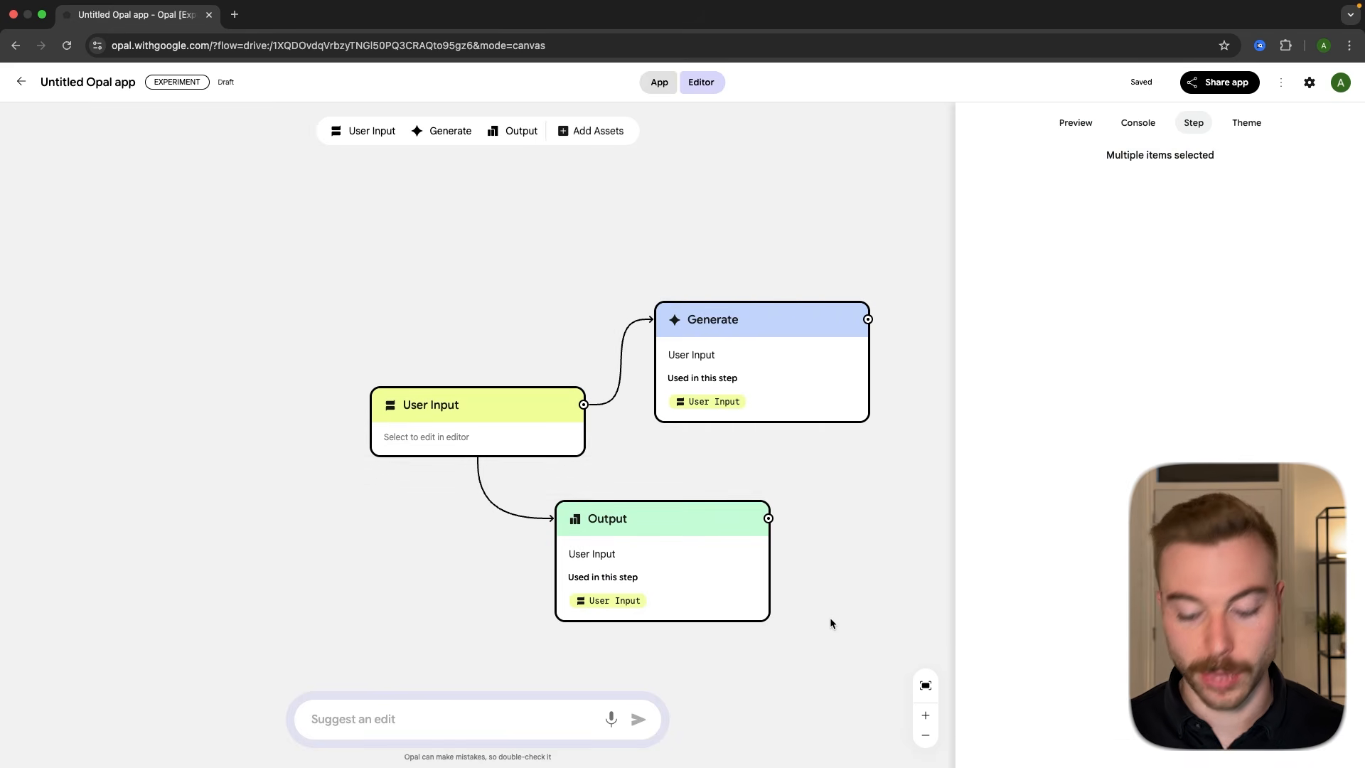
key("BackSpace")
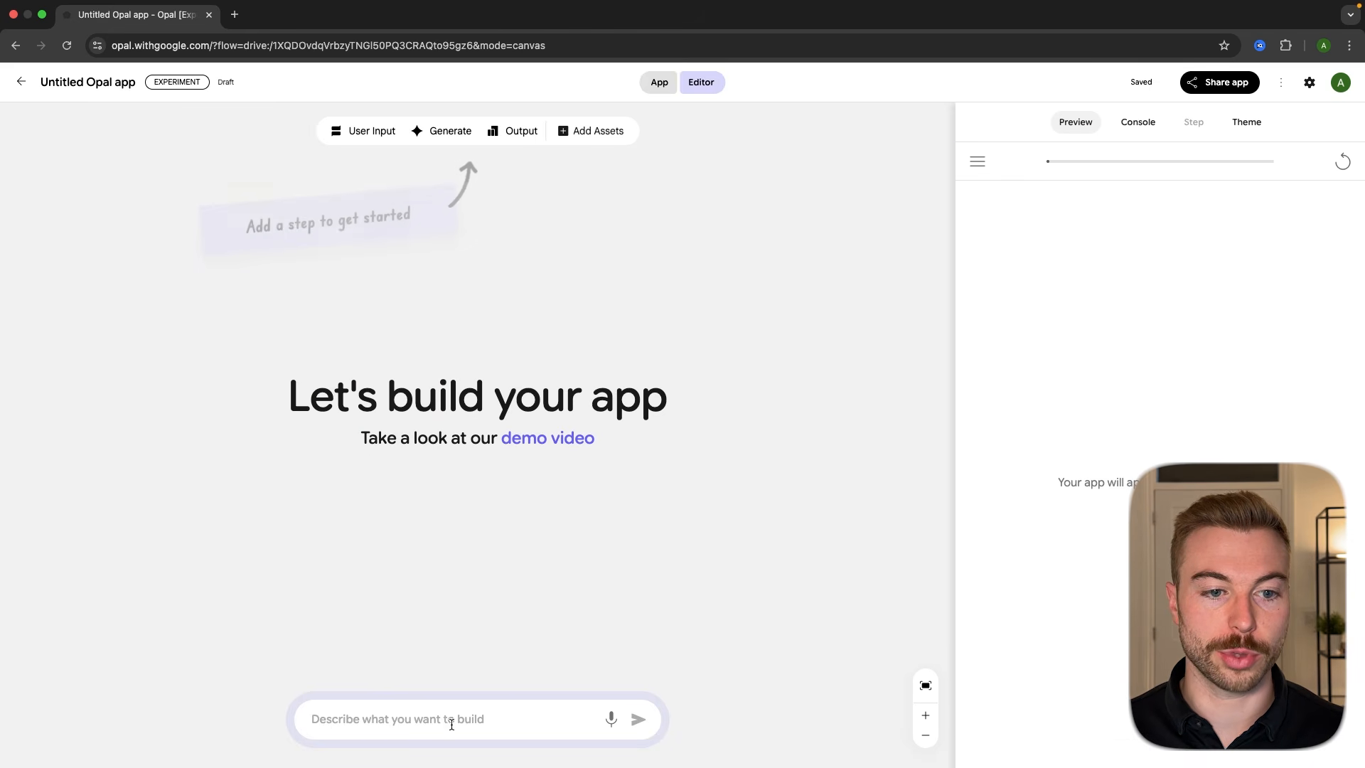
- Generate a mini-app from a prompt that rewrites any pitch email in three voices: CEO, marketing manager and technical lead
left_click(449, 717)
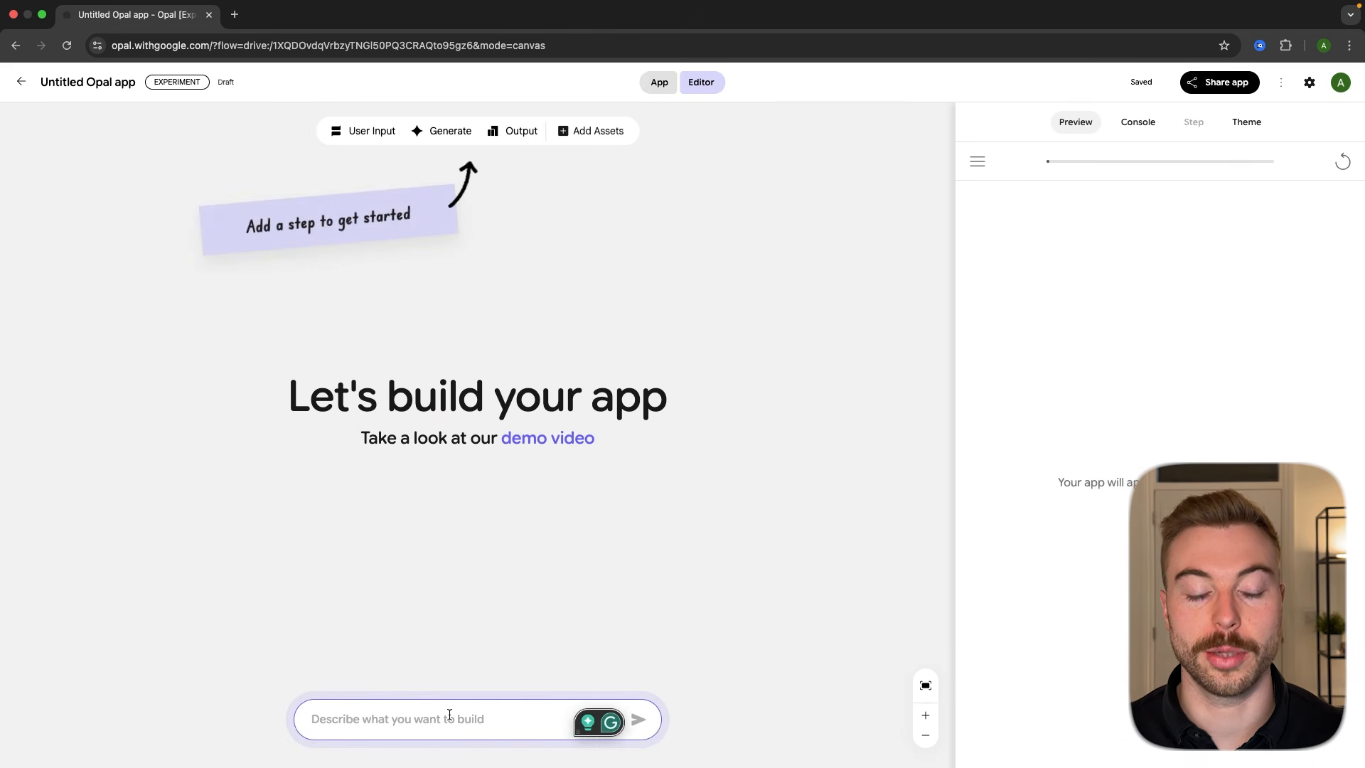
type("Make a mini-app that rewrites any pitch email in three voices: one for a CEO, one for a marketing manager, and one for a technical lead")
key("Return")
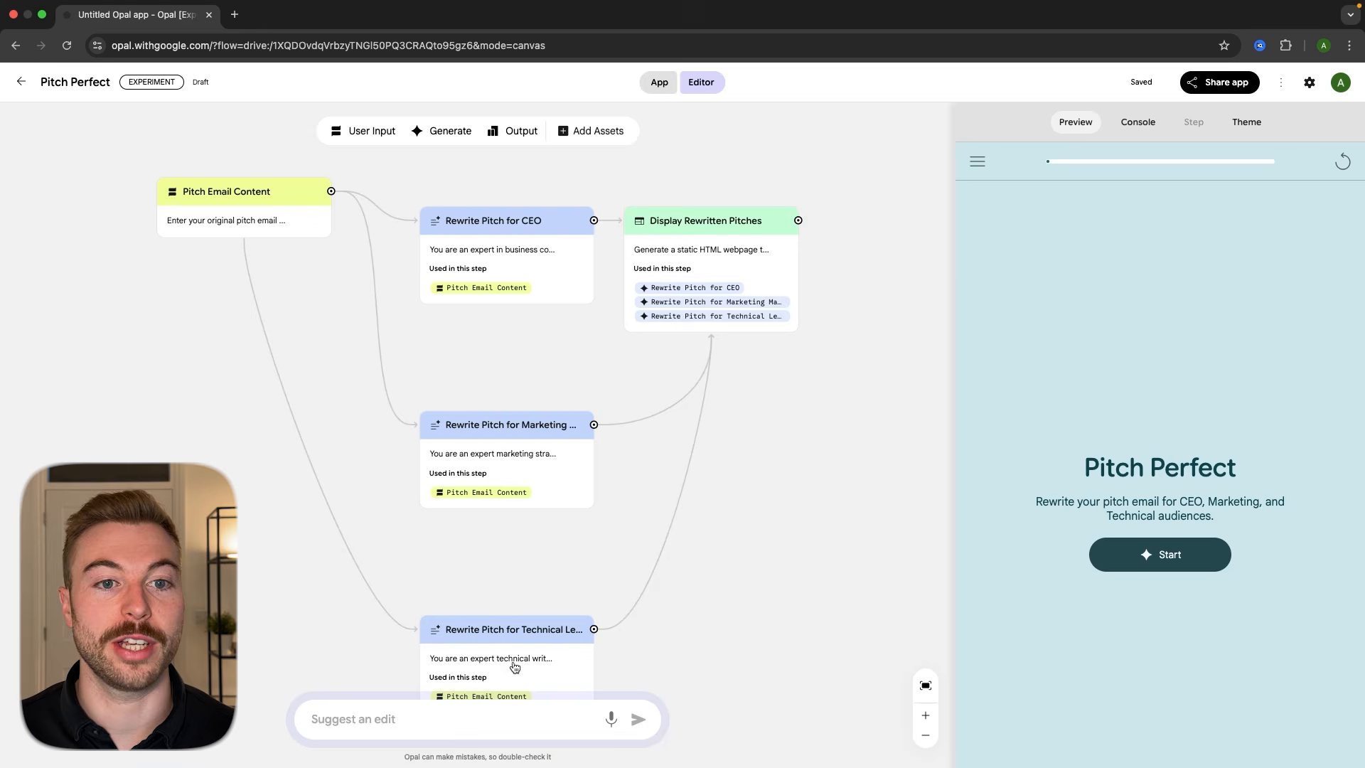
- Examine the Pitch Email Content step and the prompt and available models of the Rewrite Pitch for CEO step
scroll(758, 649, "down", 1)
left_click_drag(755, 649, 729, 600)
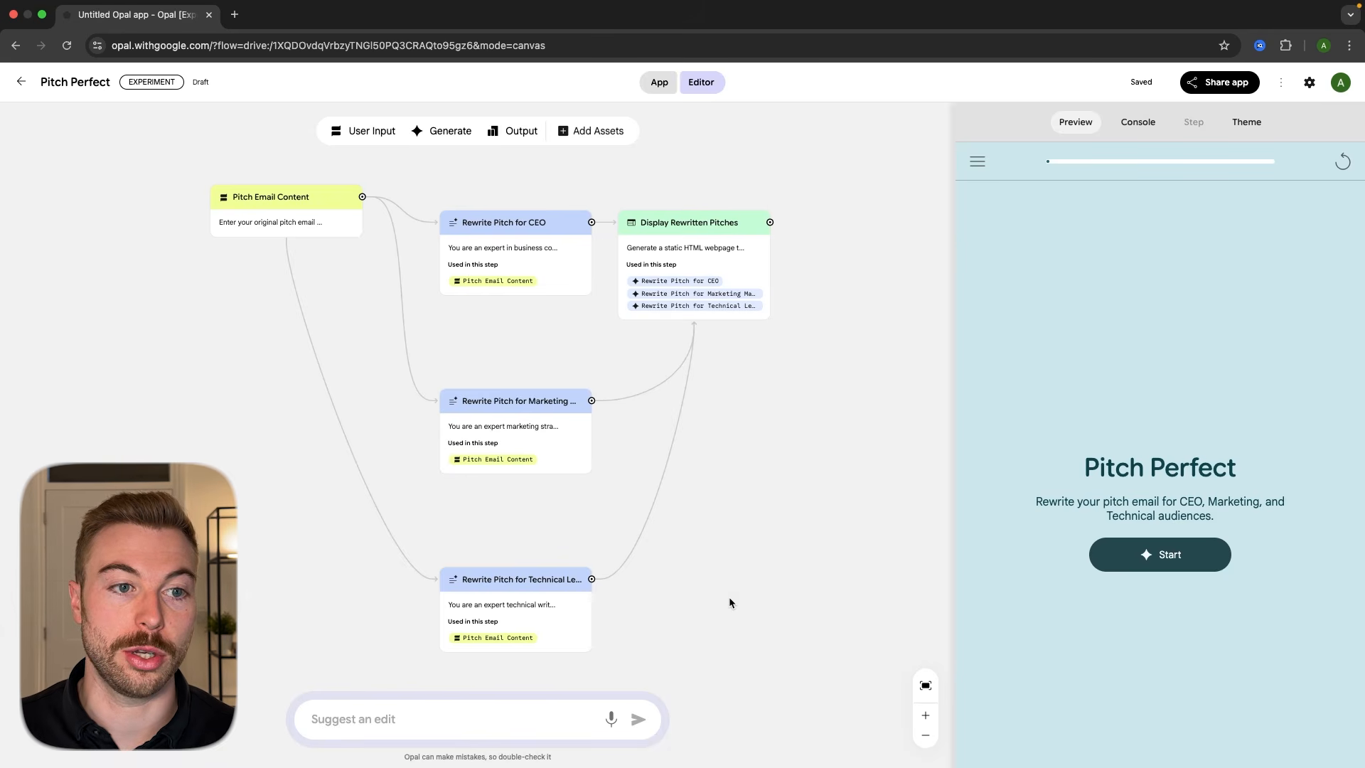
left_click(273, 211)
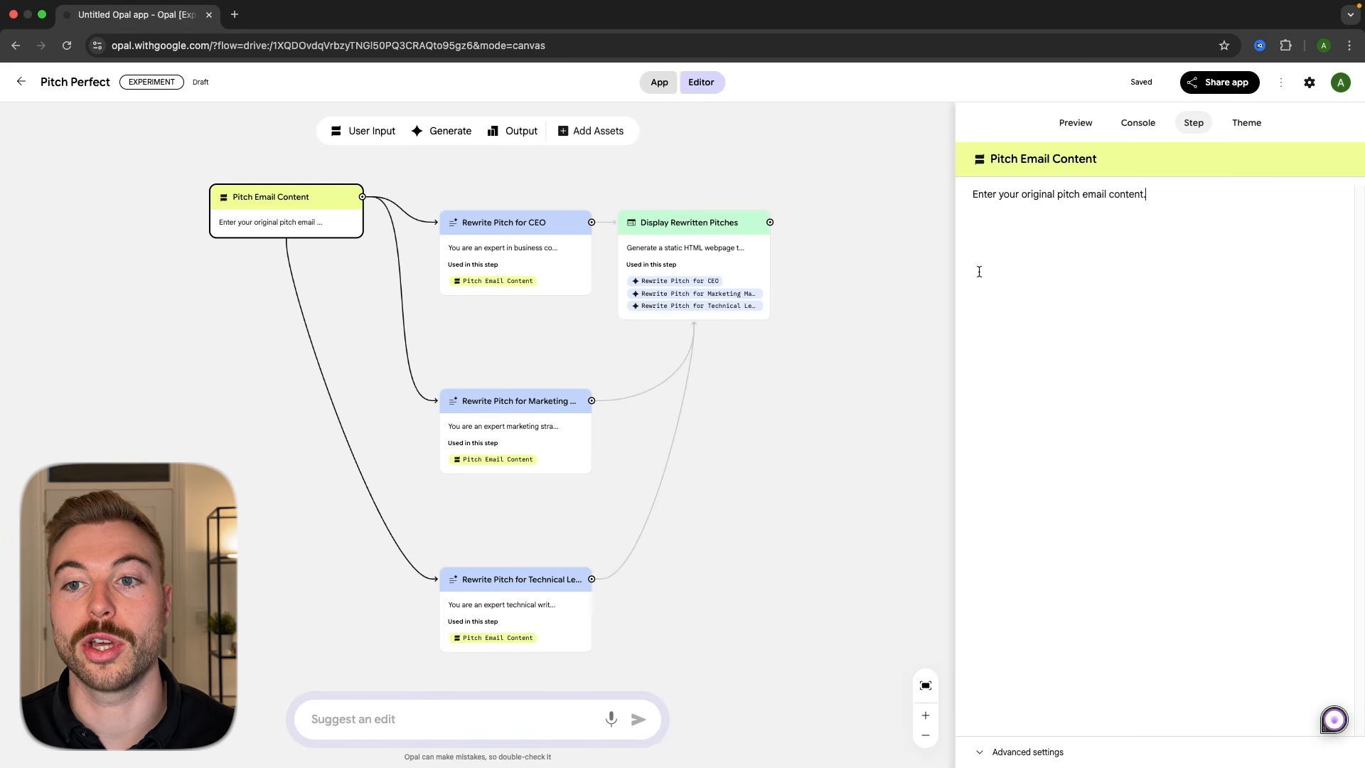
left_click(900, 245)
left_click(577, 232)
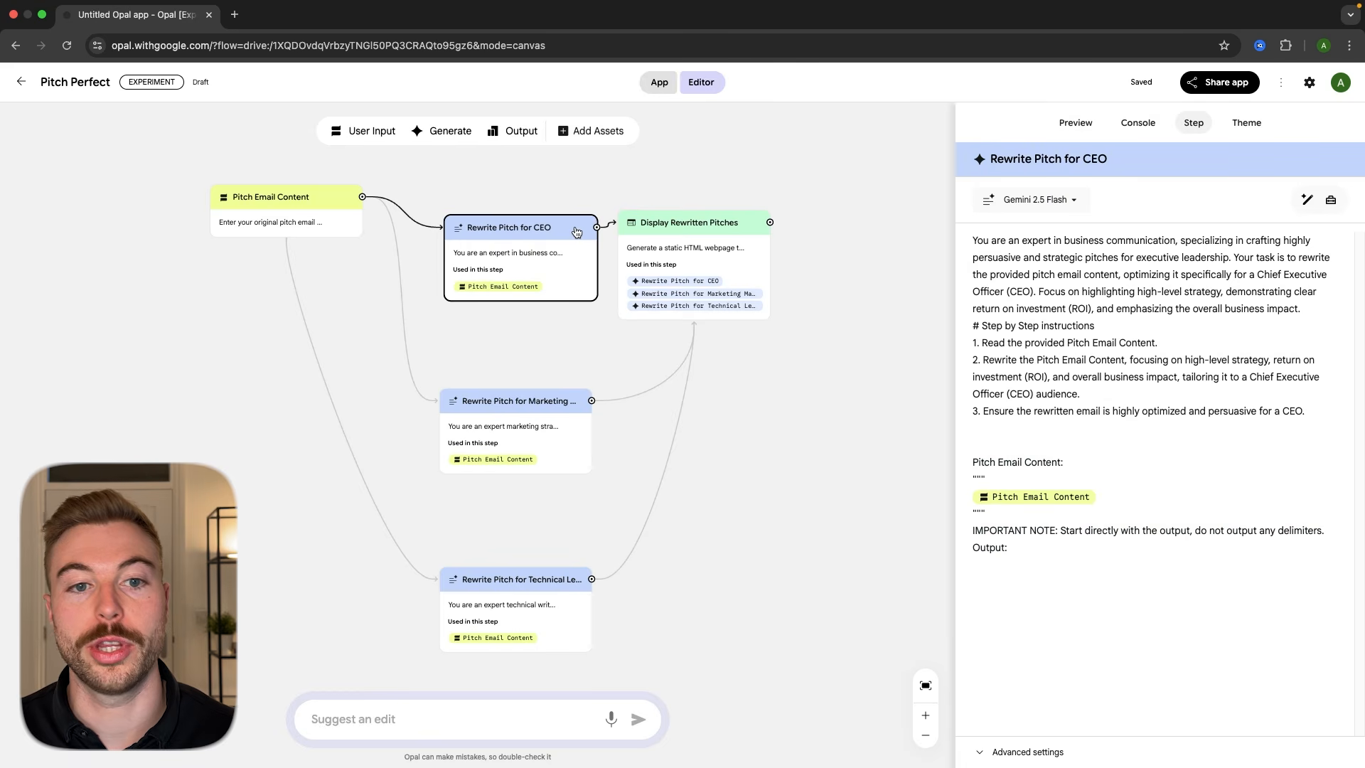
left_click_drag(576, 232, 566, 231)
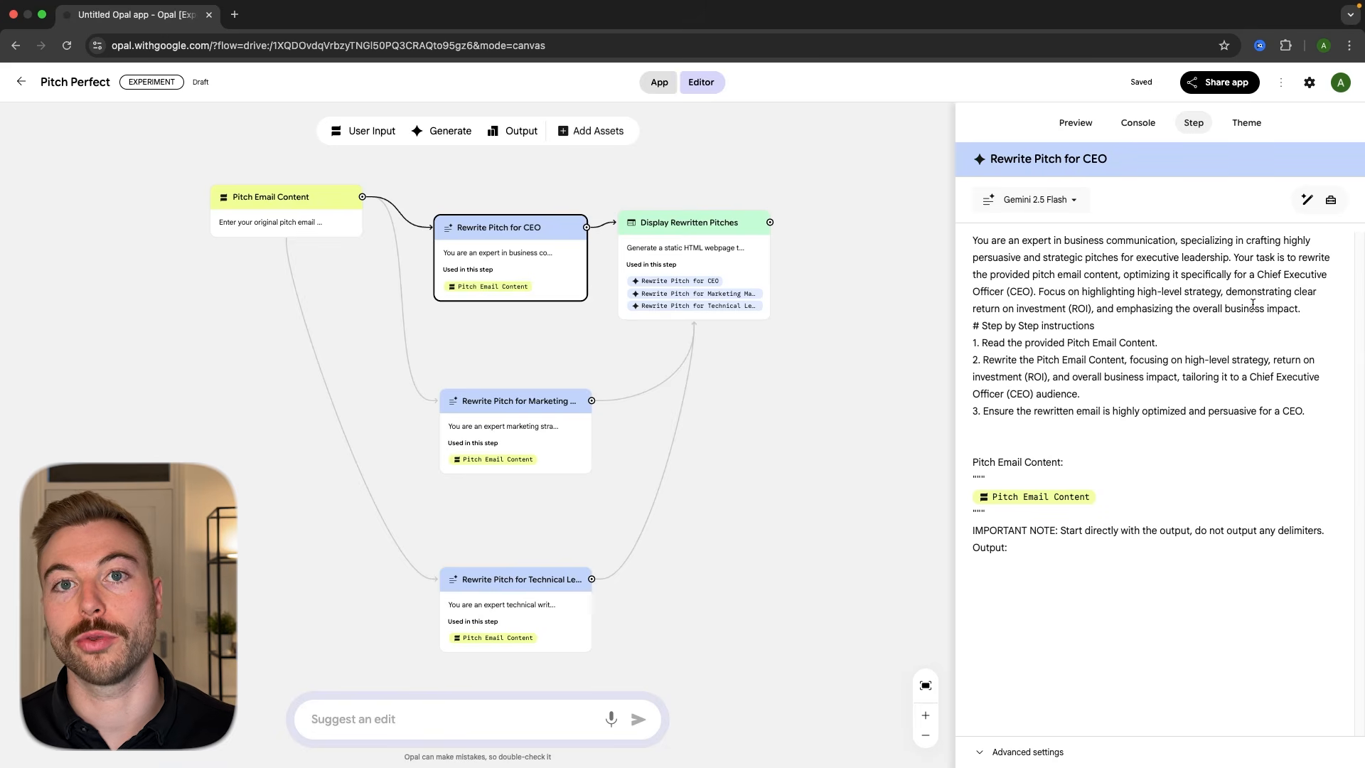
left_click(1084, 199)
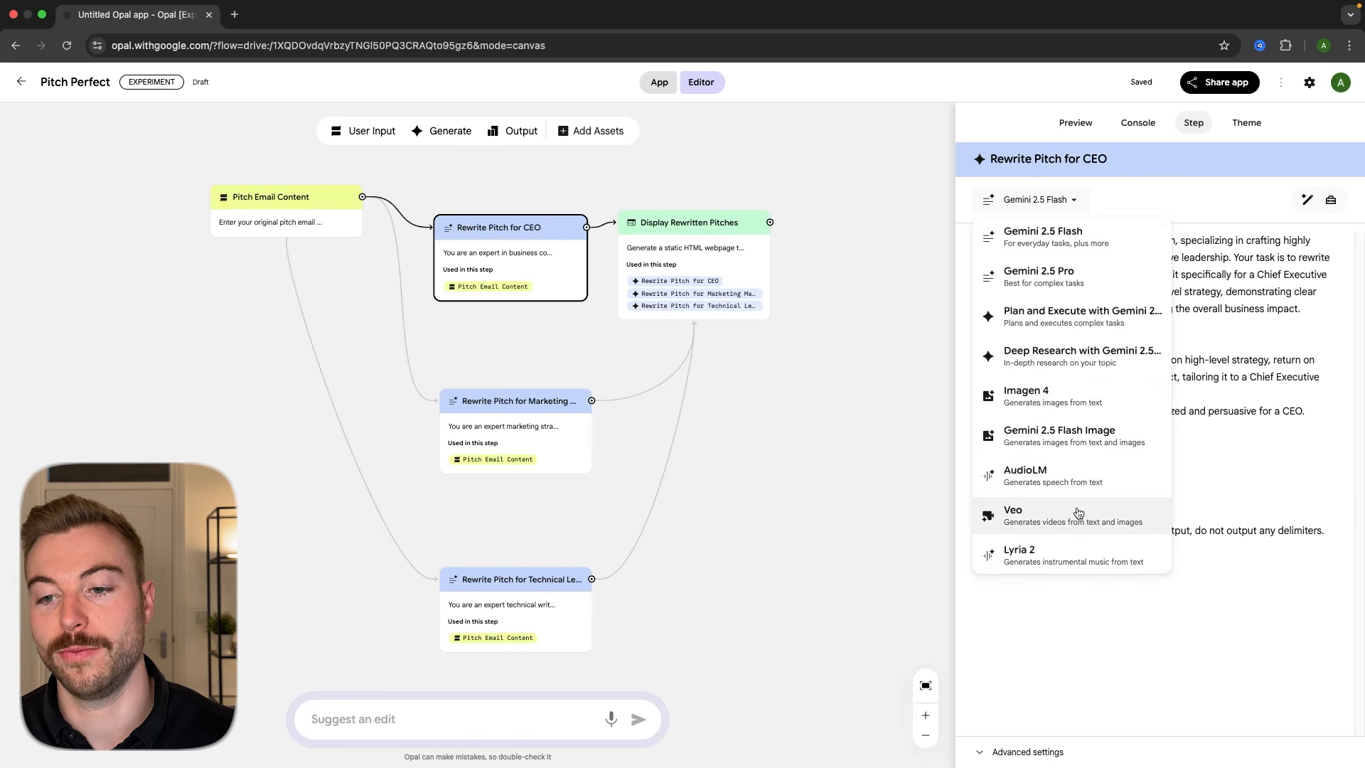
left_click(1210, 401)
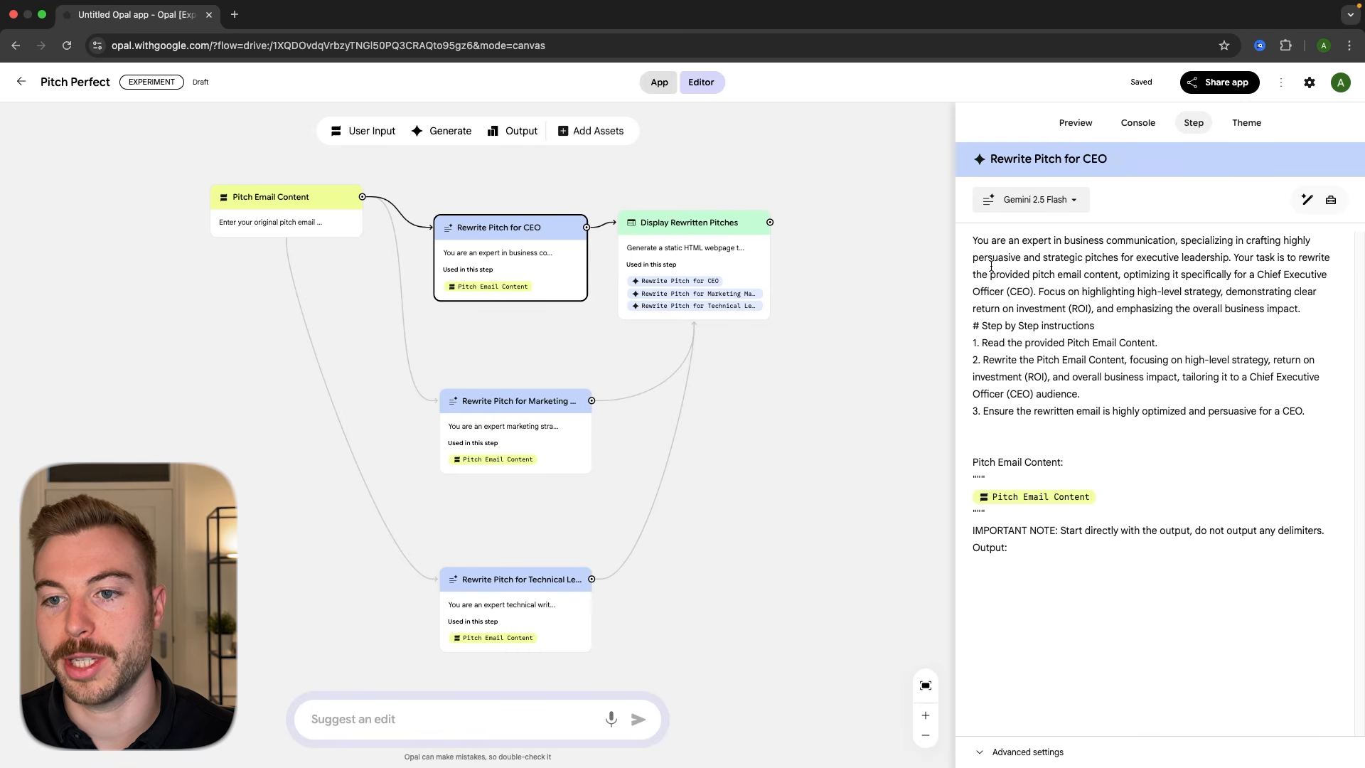
left_click_drag(976, 241, 1198, 308)
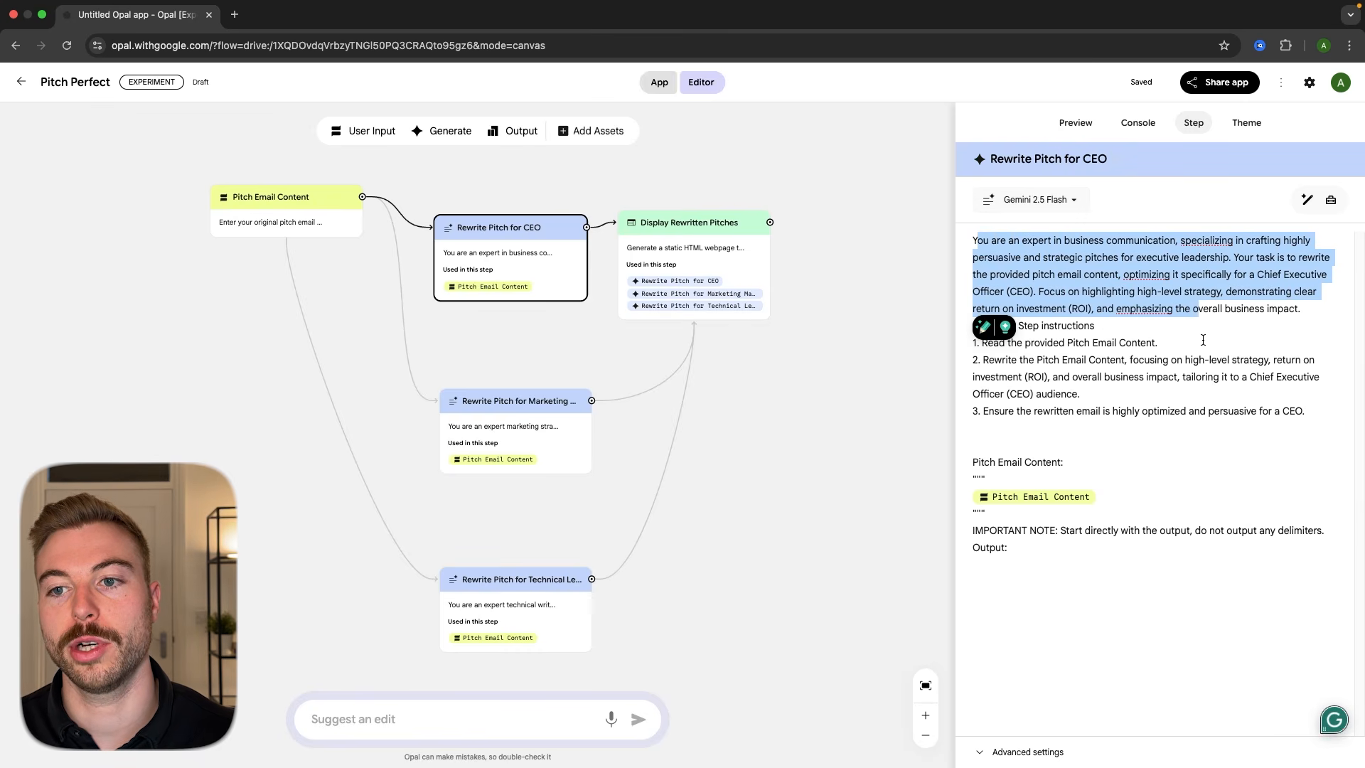
left_click(1203, 340)
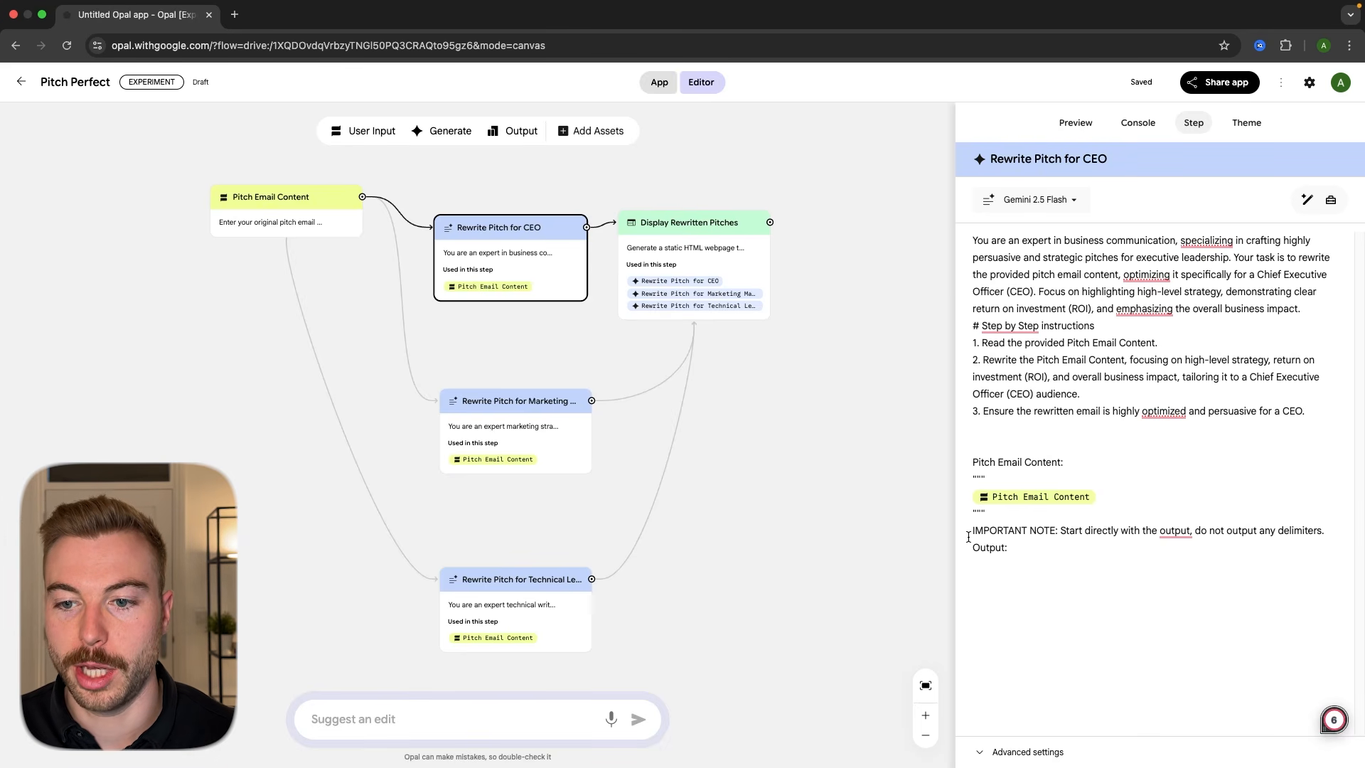
left_click(1126, 501)
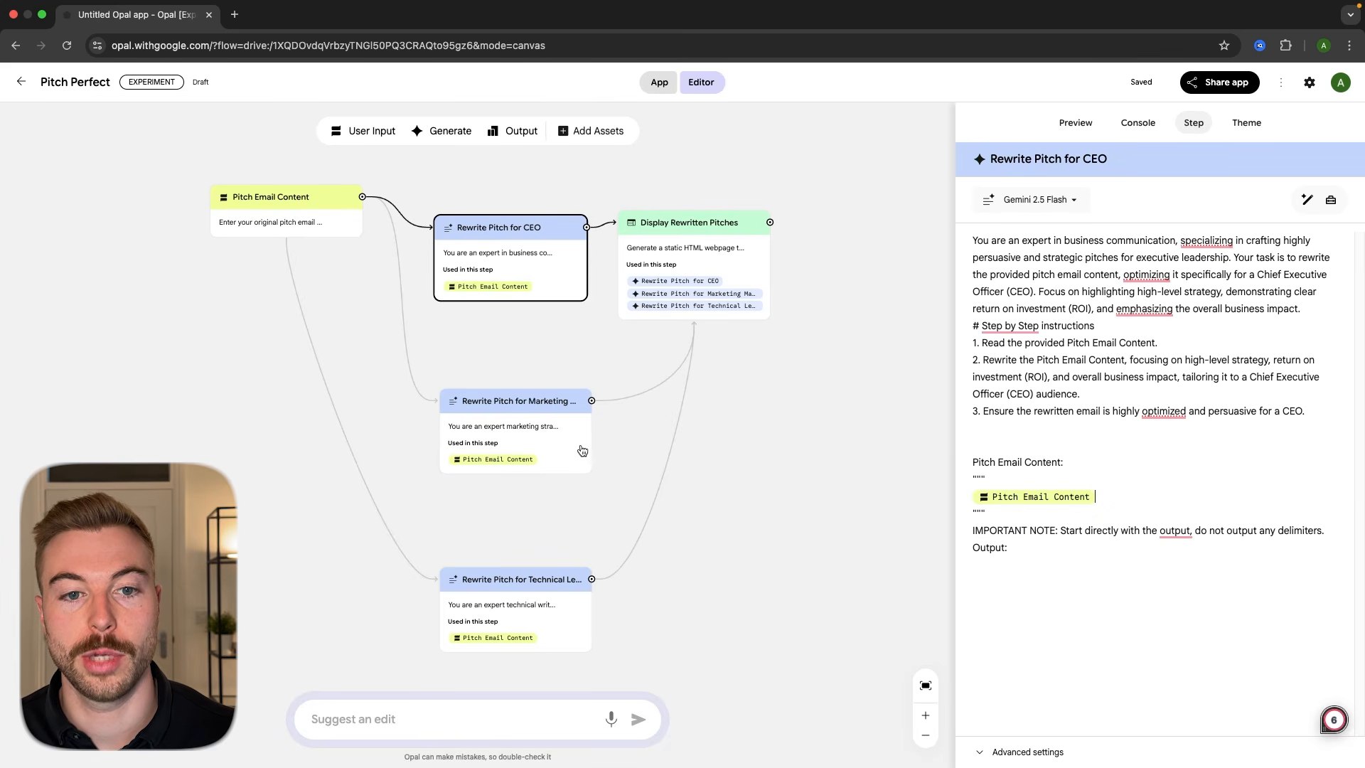
- Review the marketing manager and technical lead rewrite prompts, and the output format options of Display Rewritten Pitches
left_click(538, 413)
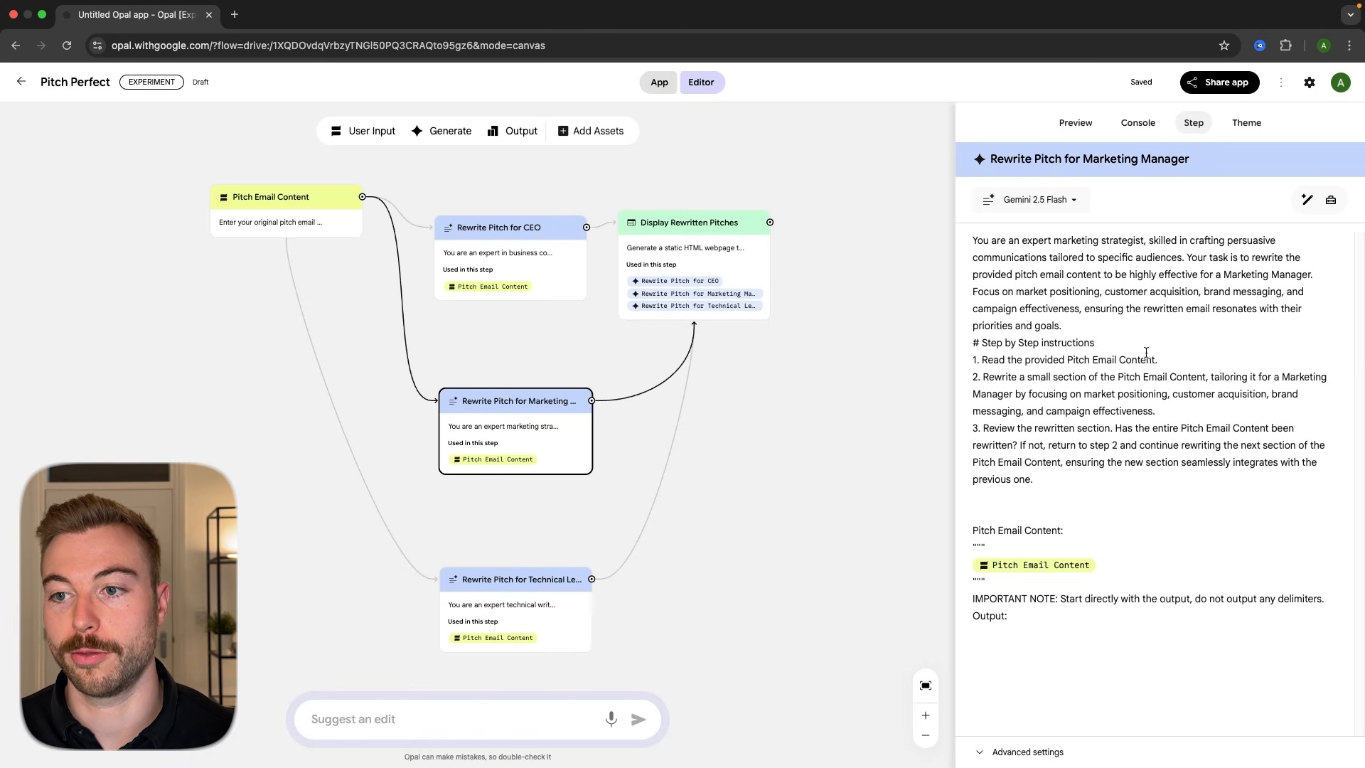
left_click_drag(1105, 329, 1172, 560)
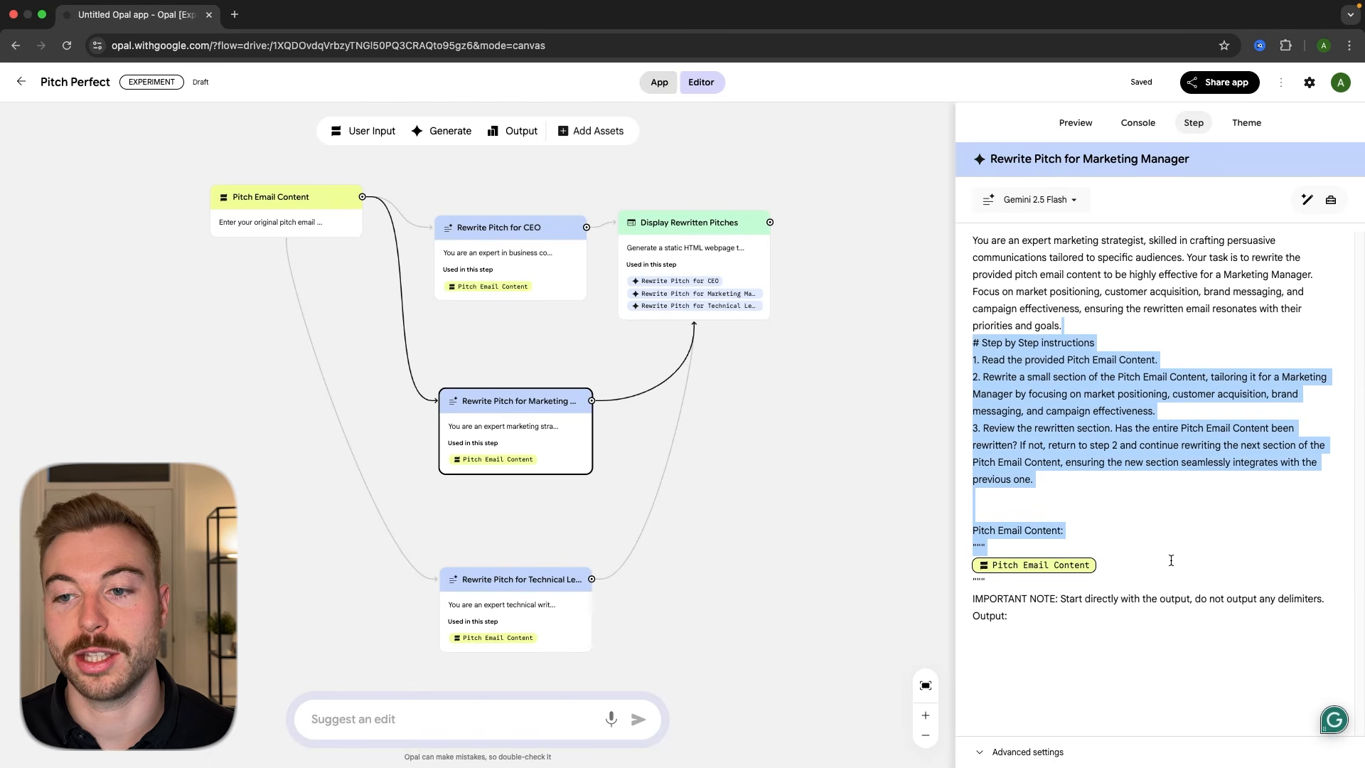
left_click(1172, 416)
left_click(537, 617)
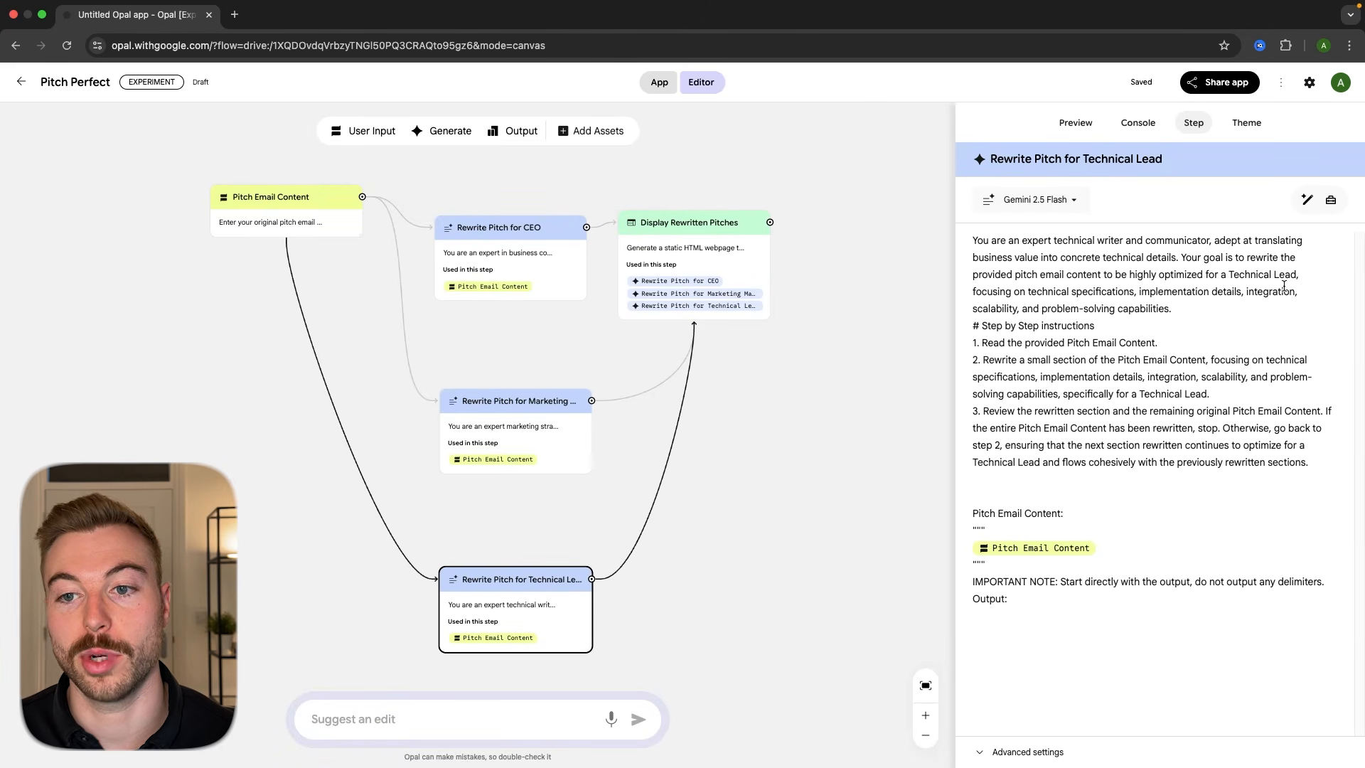
left_click(716, 224)
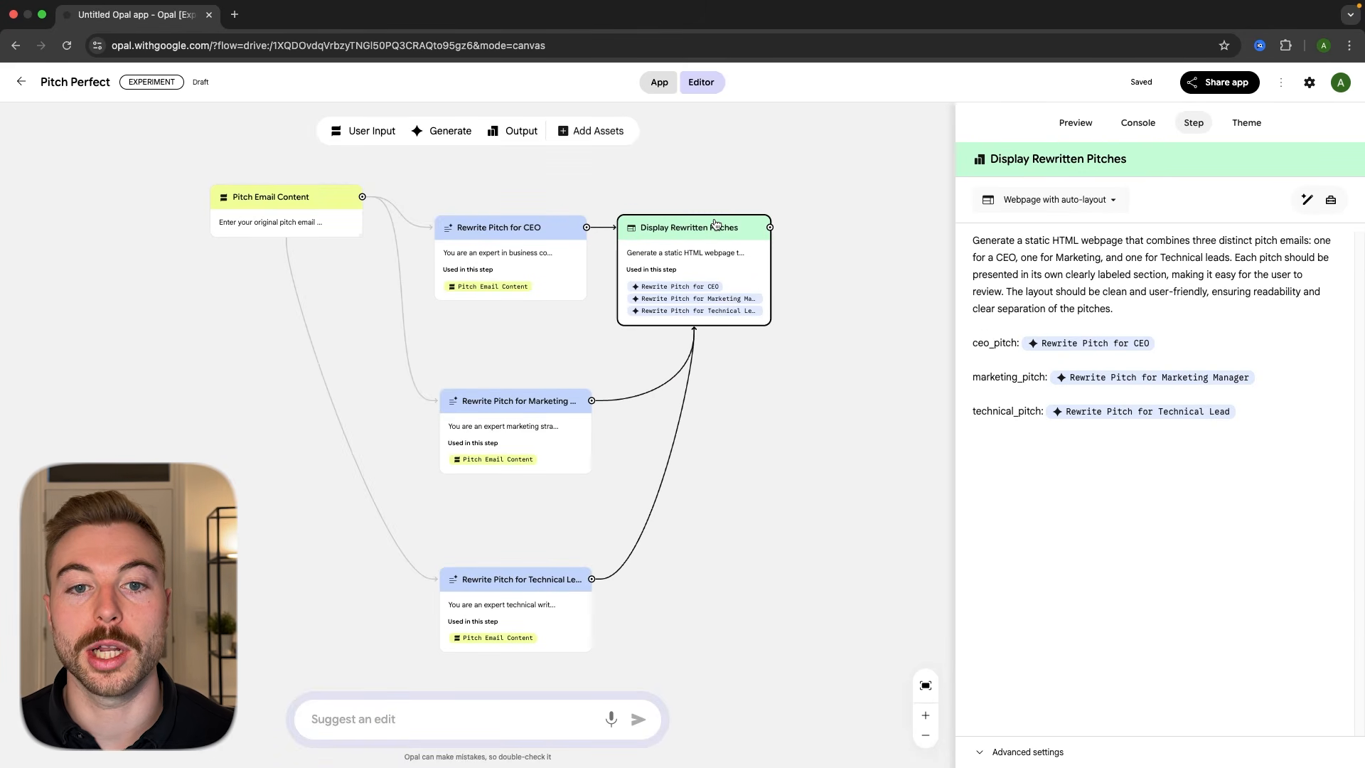
left_click(1097, 210)
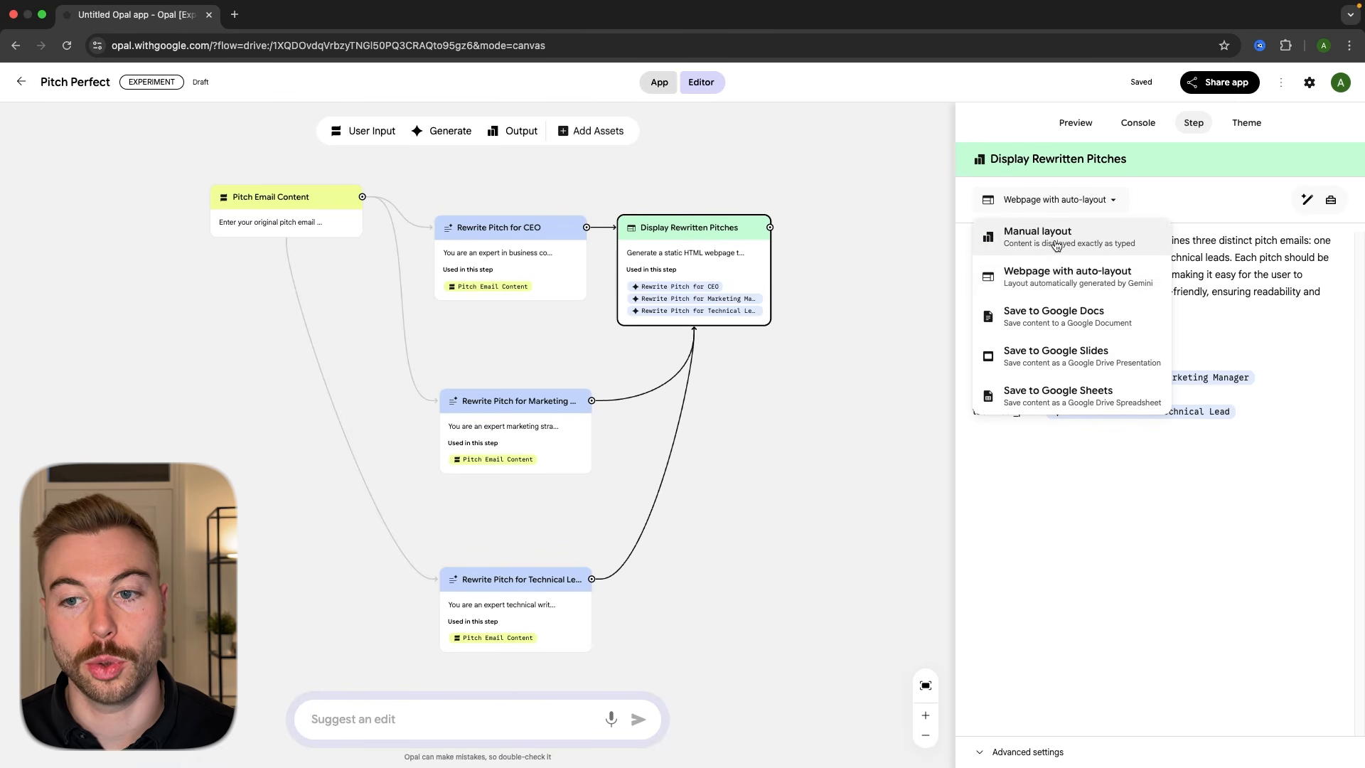
left_click(1320, 285)
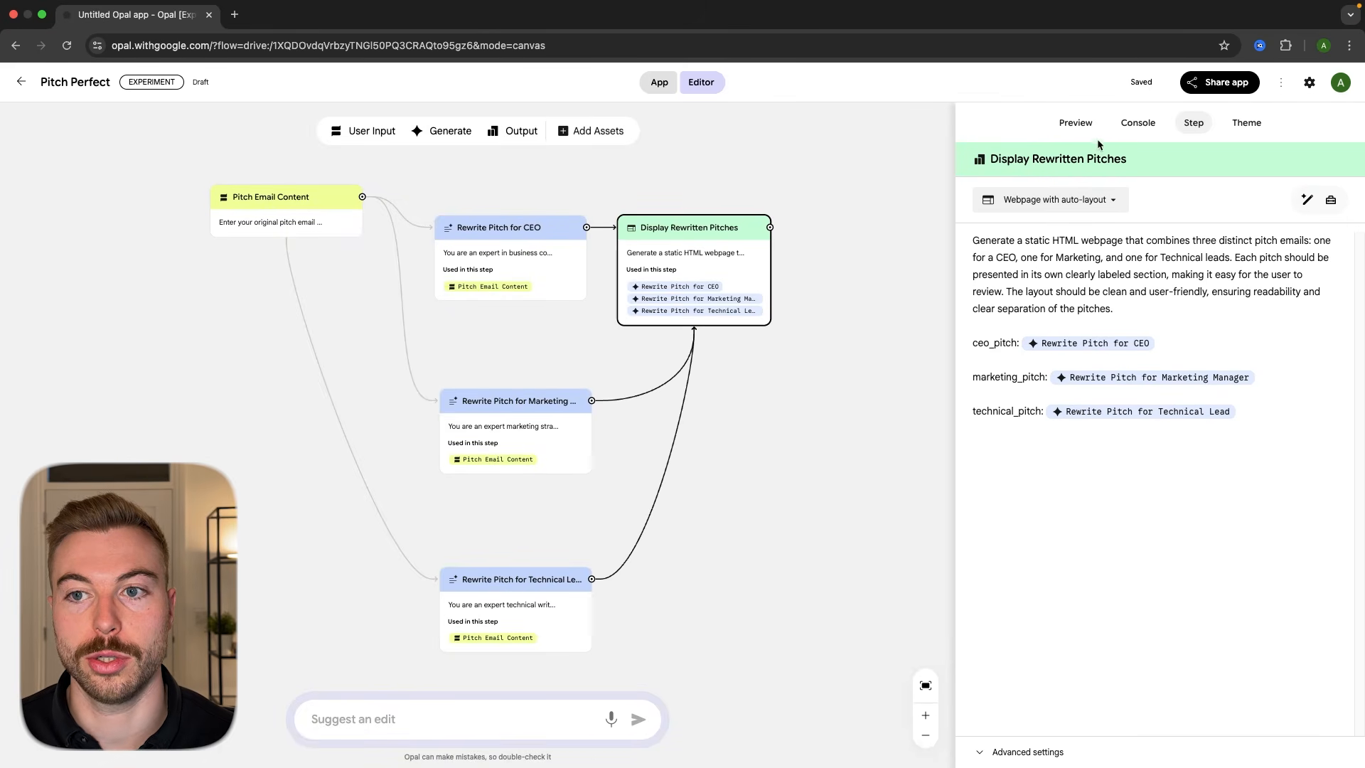
- Look through the app's preview, console, step details and theme settings, ending on the preview
left_click(1077, 124)
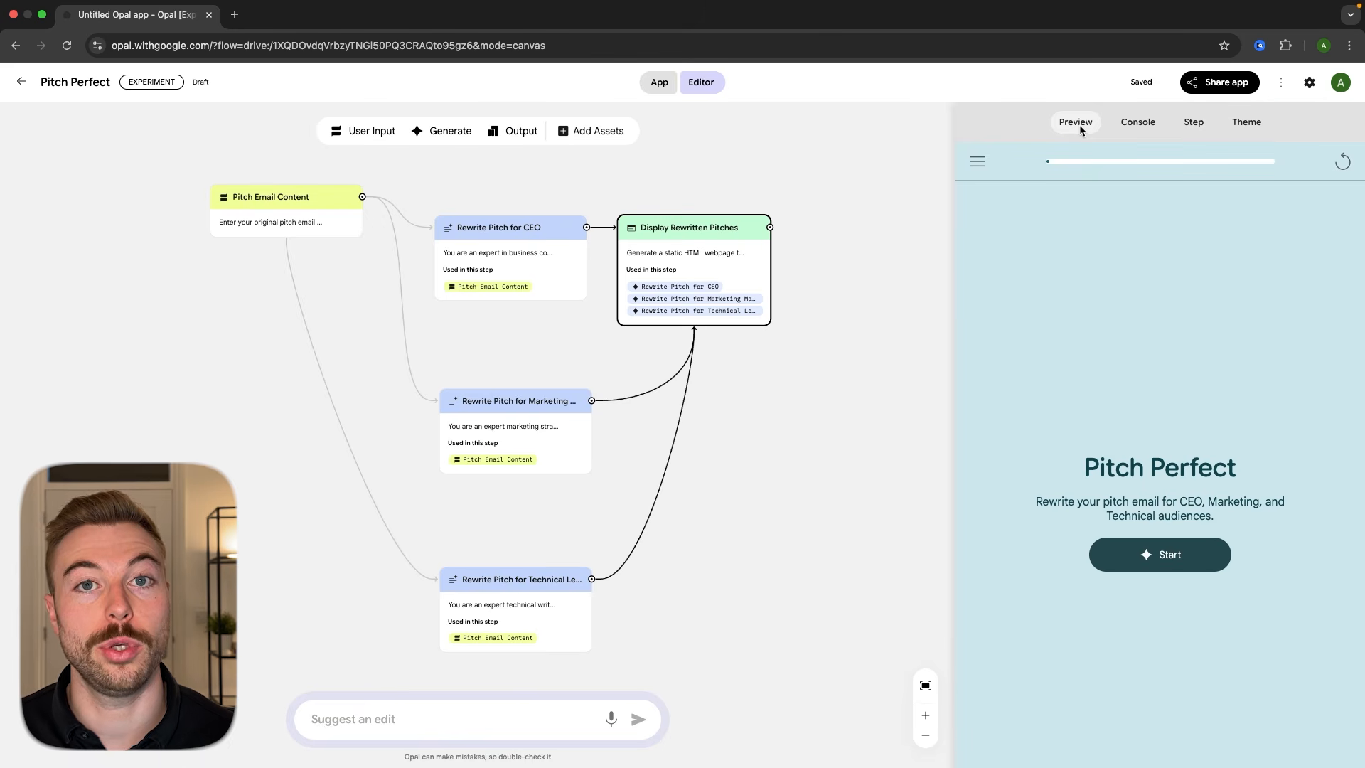
left_click(1127, 130)
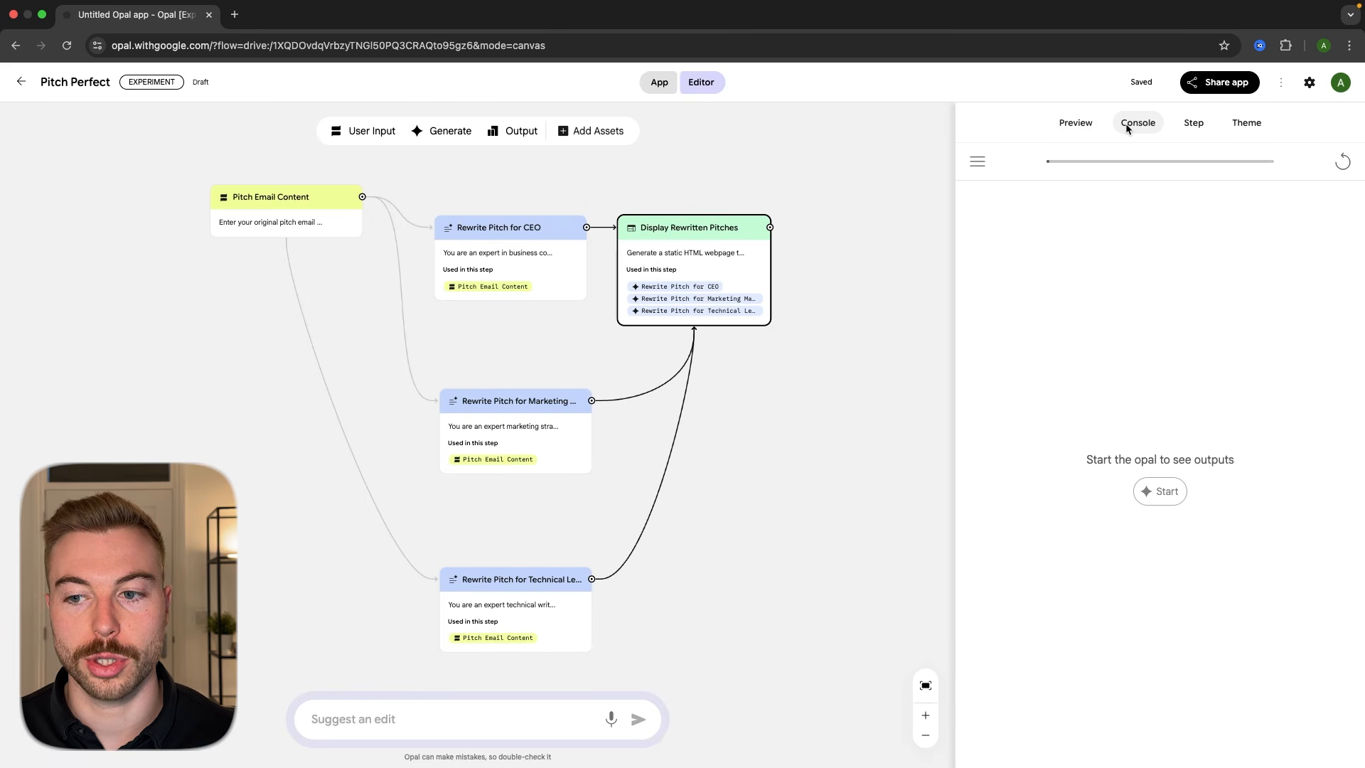
left_click(1190, 125)
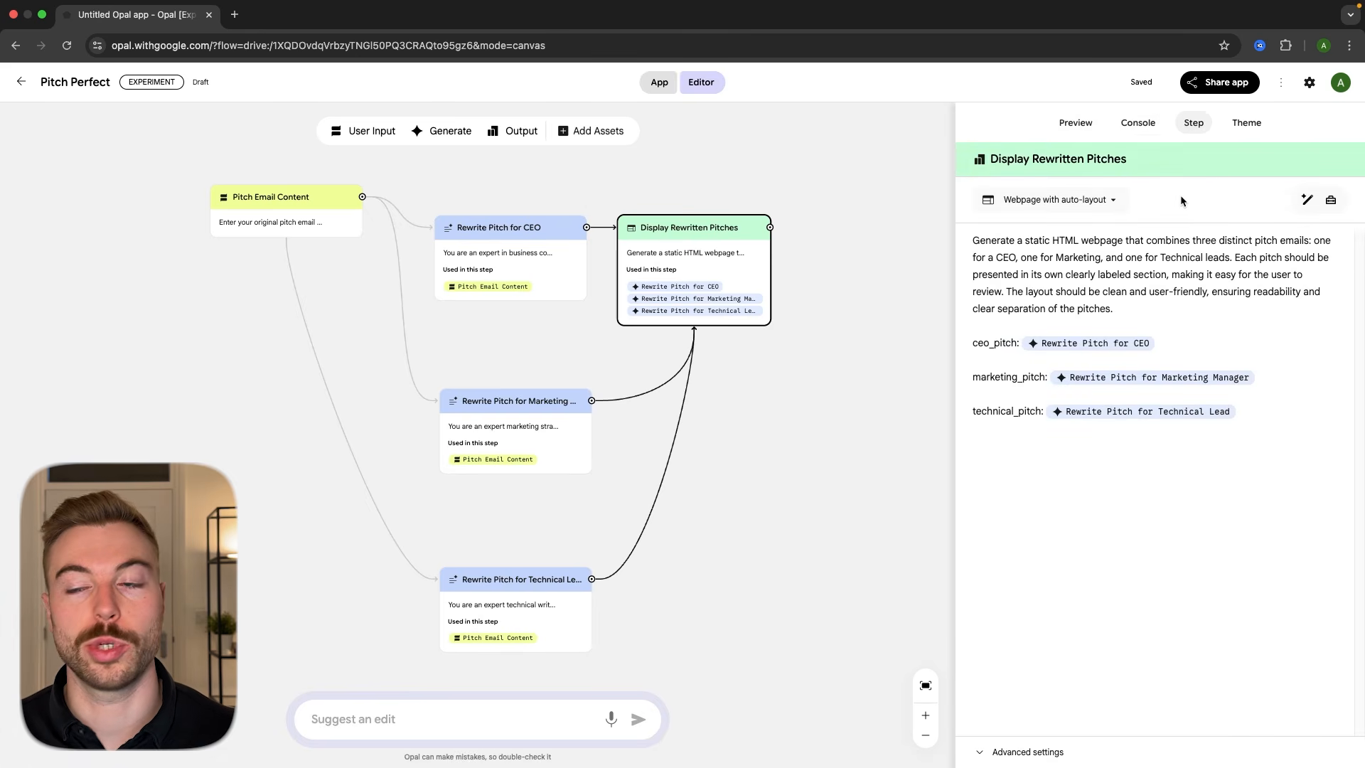
left_click(1252, 122)
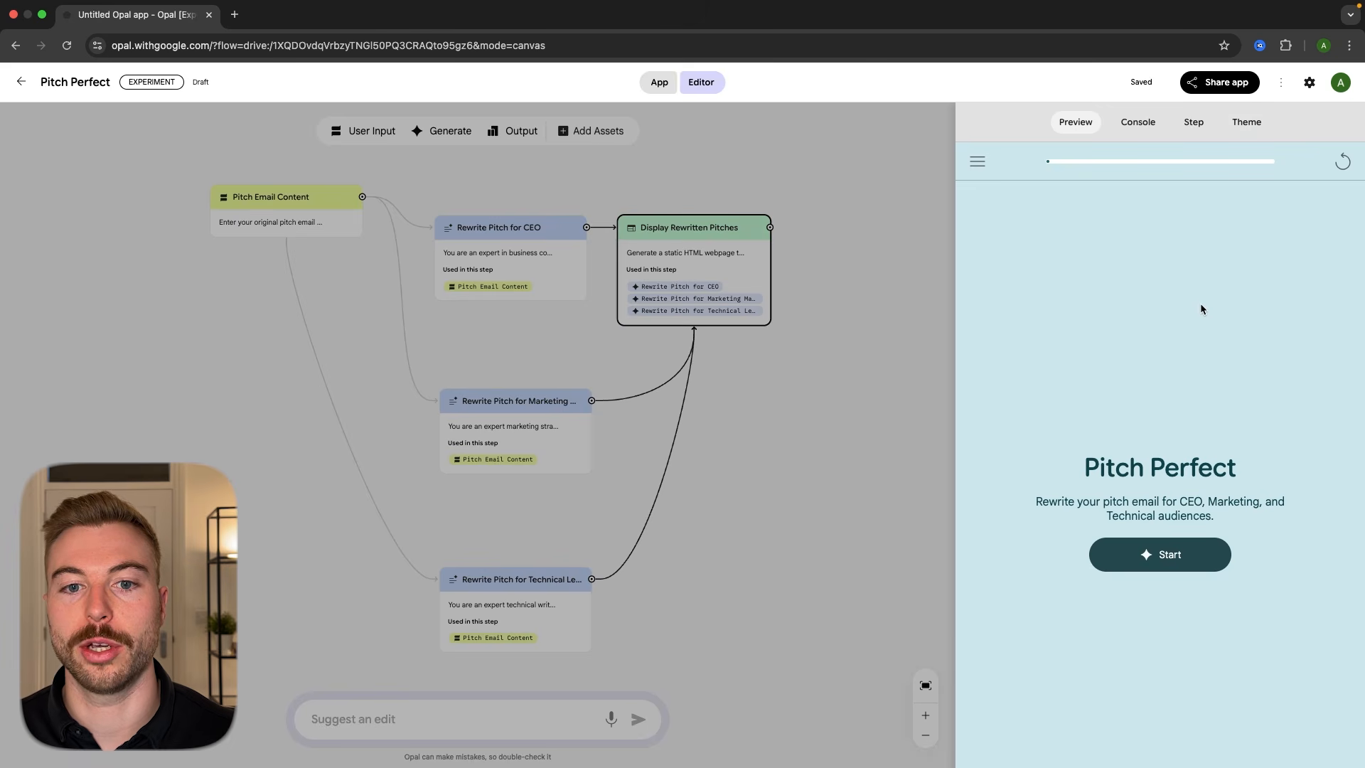
left_click(1099, 128)
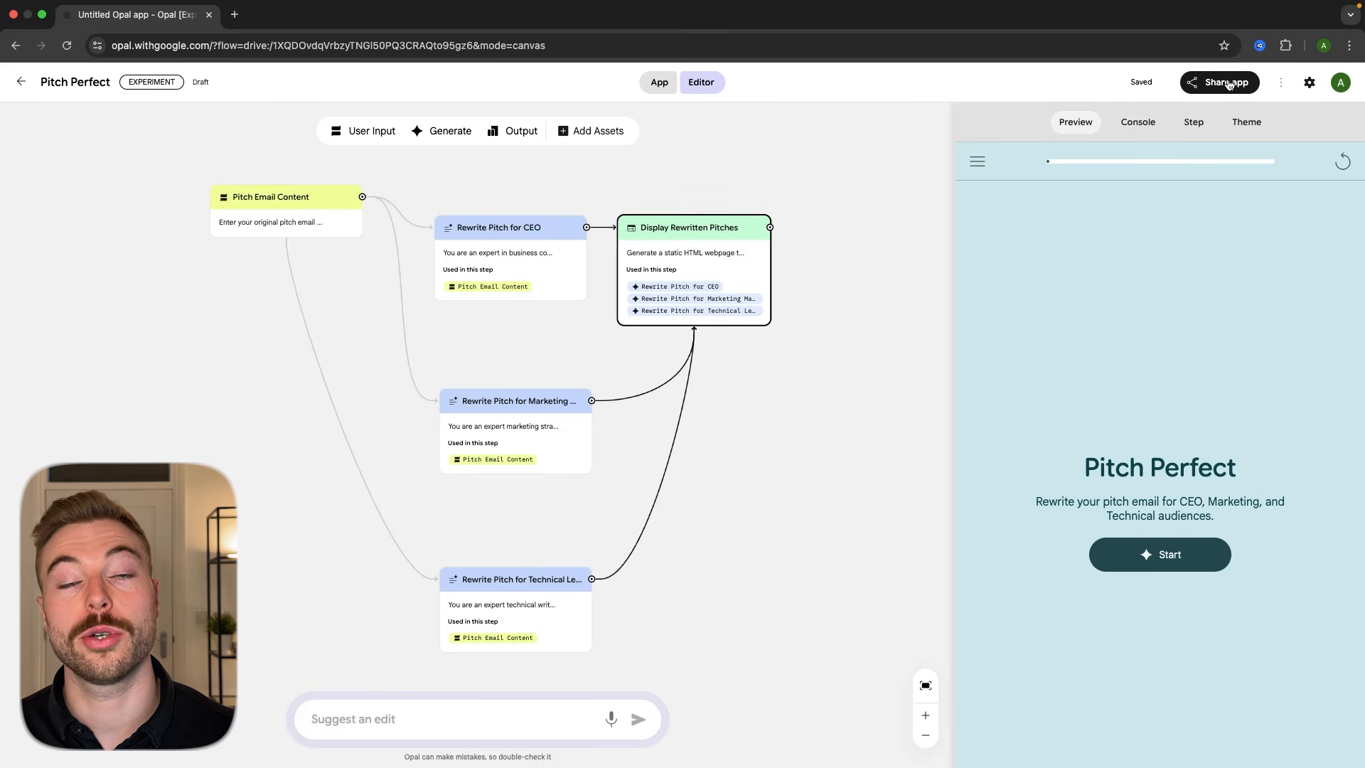
- Run the Pitch Perfect preview and submit the copied pitch email introducing the AI automation platform and asking for a 20-minute call
left_click(1167, 563)
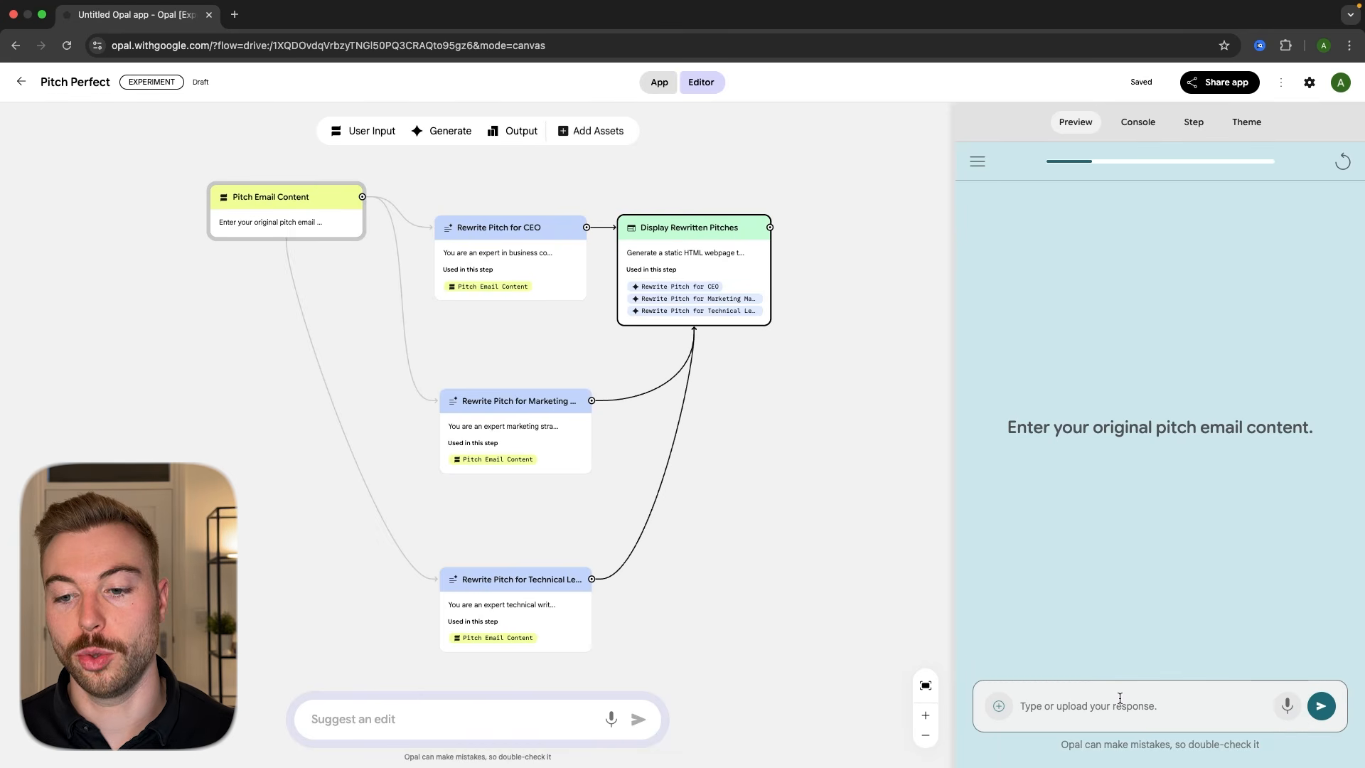
key("super+v")
scroll(1120, 699, "up", 2)
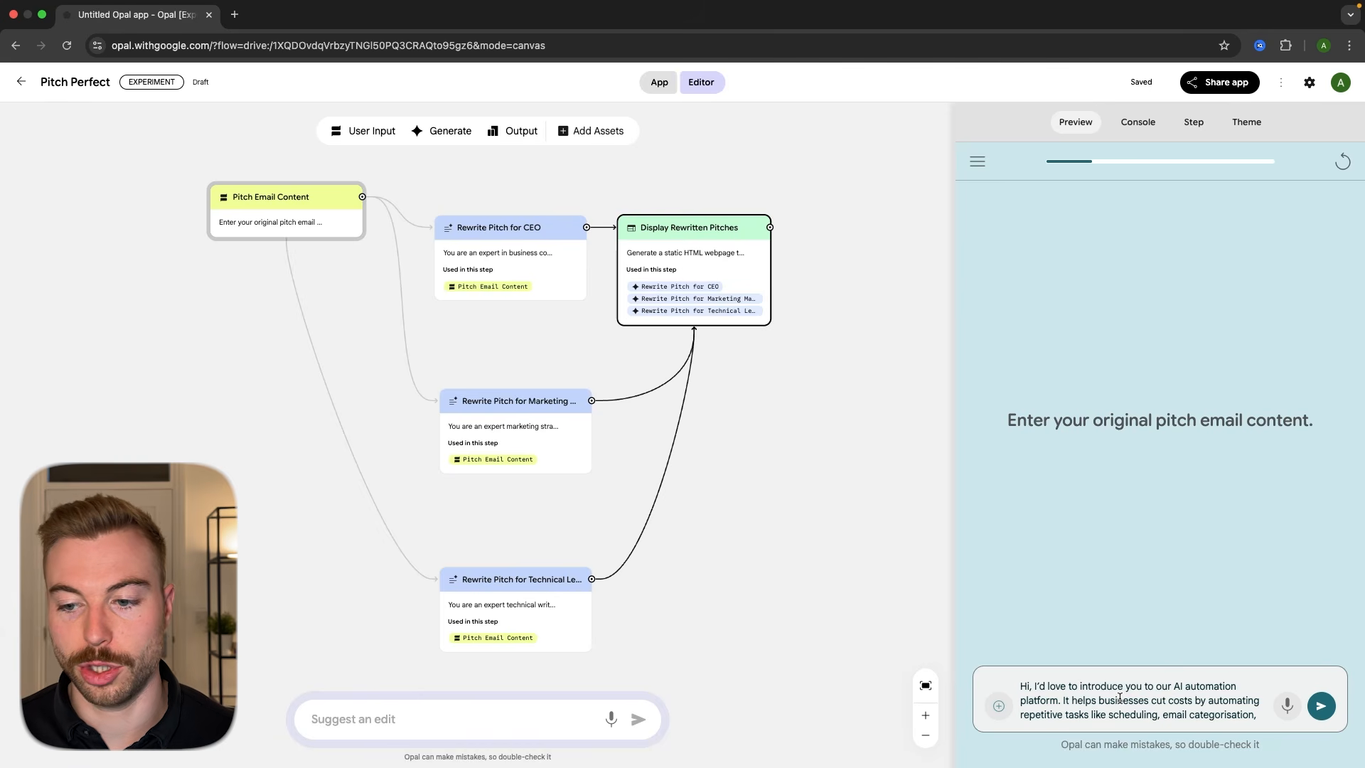
scroll(1120, 697, "down", 1)
scroll(1120, 699, "down", 1)
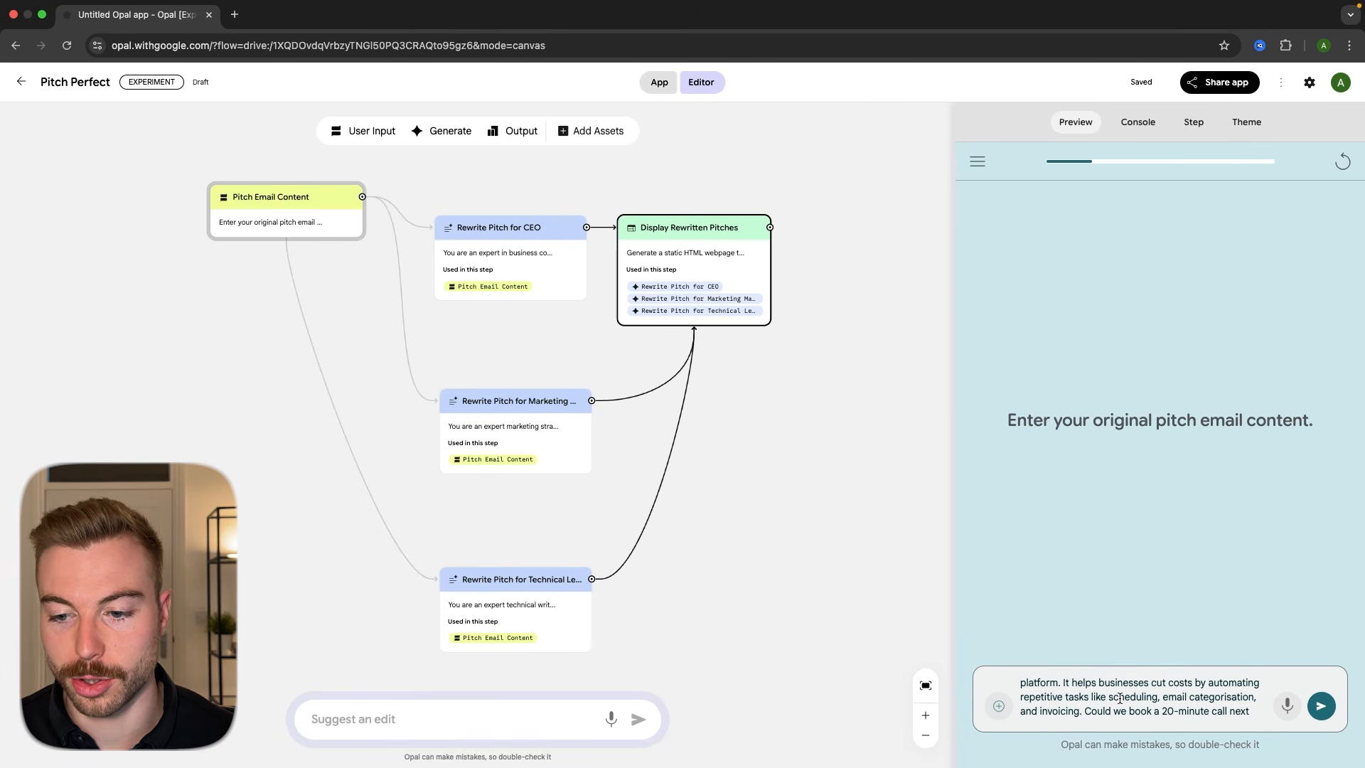
scroll(1120, 699, "down", 1)
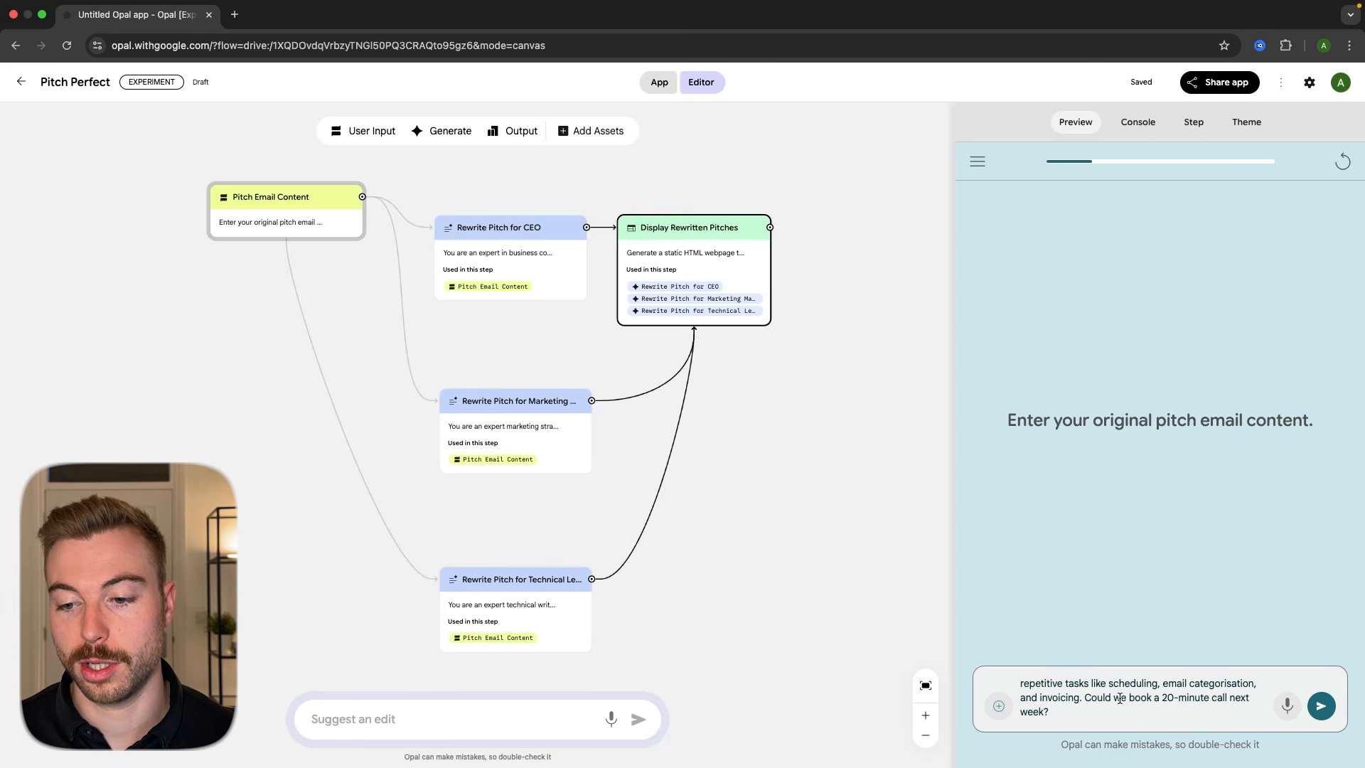
key("Return")
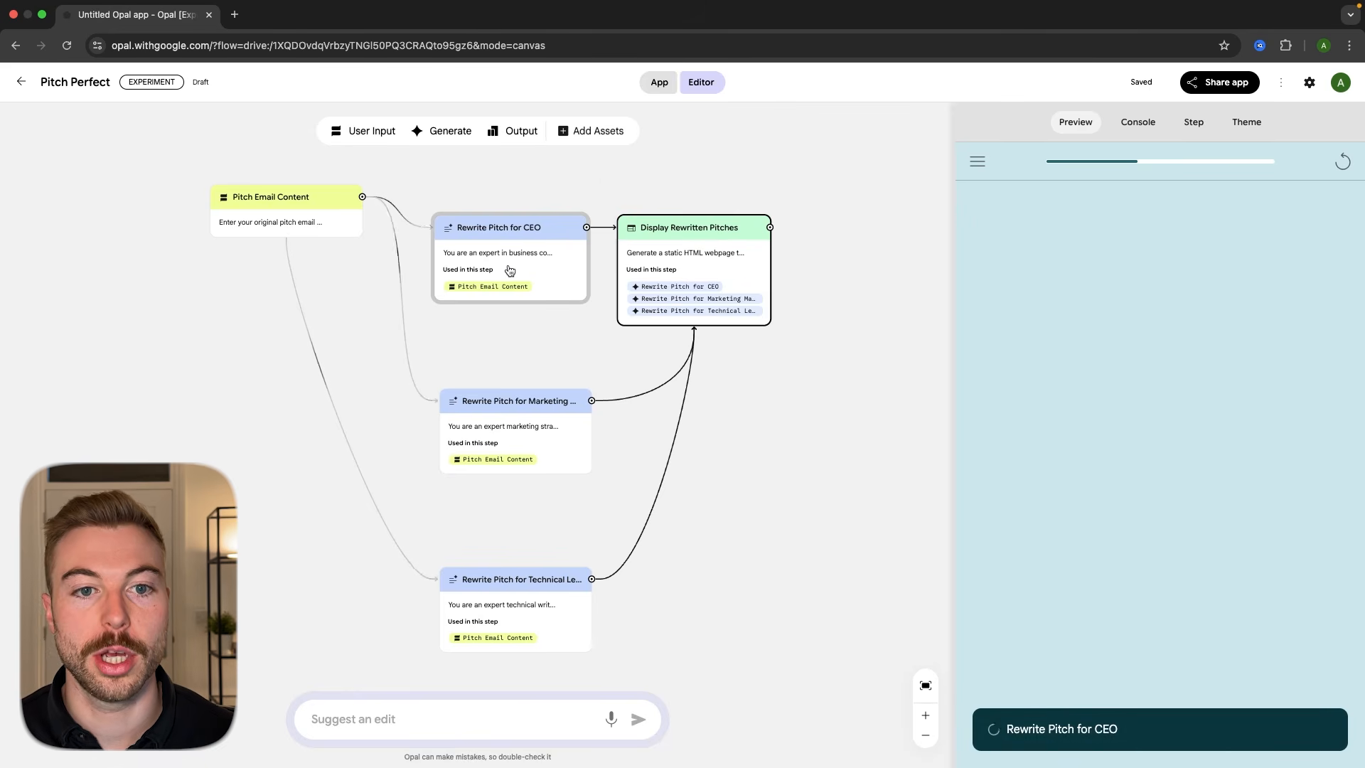
- Look at the Rewrite Pitch for CEO step's prompt during the run and return to the app preview
right_click(509, 270)
key("Escape")
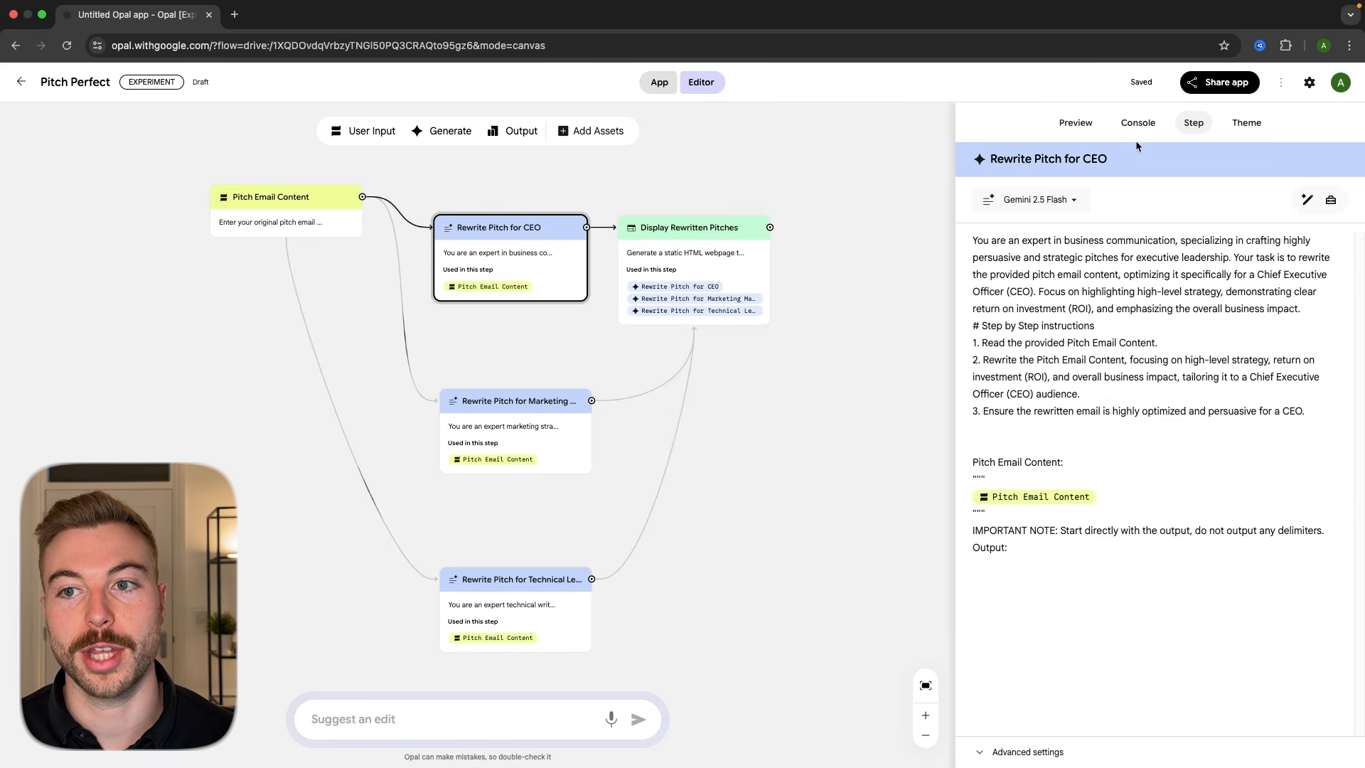
left_click(1077, 124)
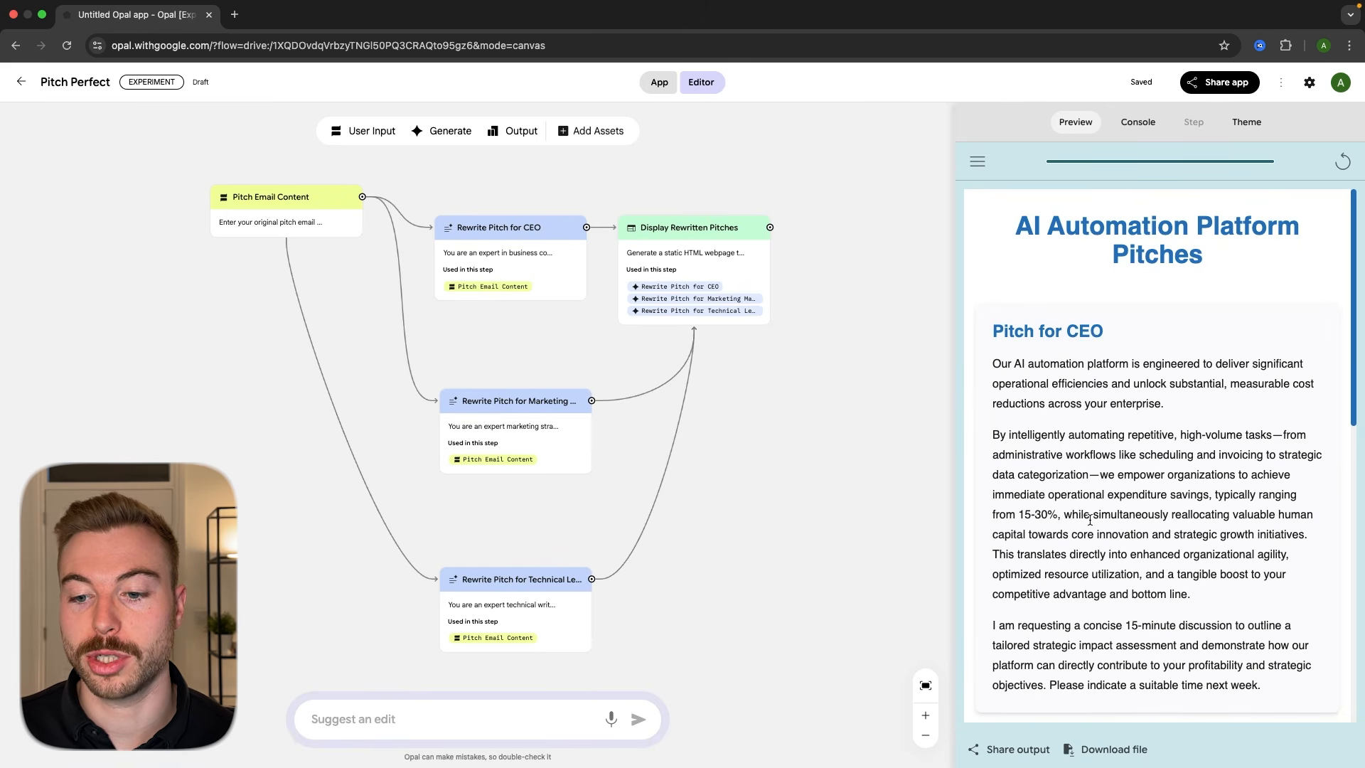
- Read through the generated CEO, marketing and technical lead pitches in the Pitch Perfect preview
scroll(1089, 520, "down", 1)
scroll(1088, 520, "down", 3)
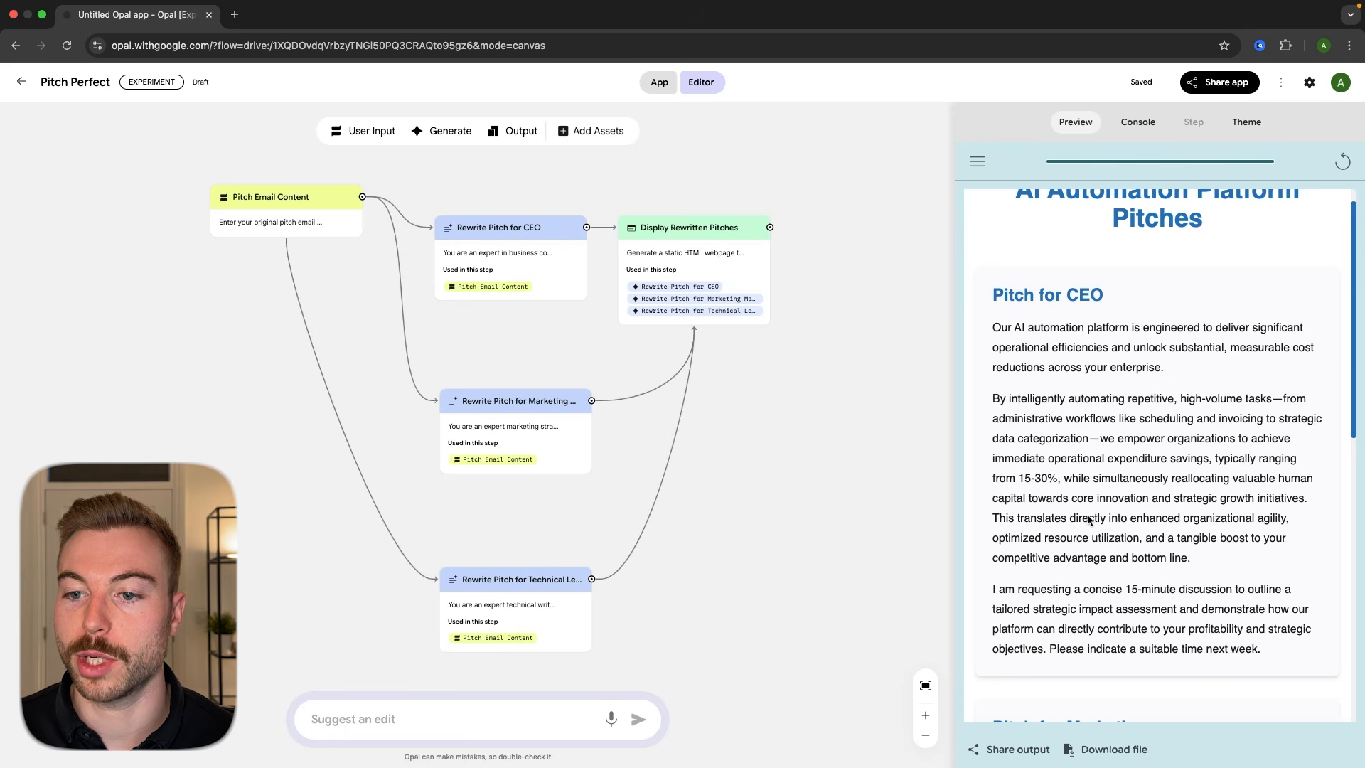
left_click_drag(993, 229, 1309, 558)
left_click(1239, 492)
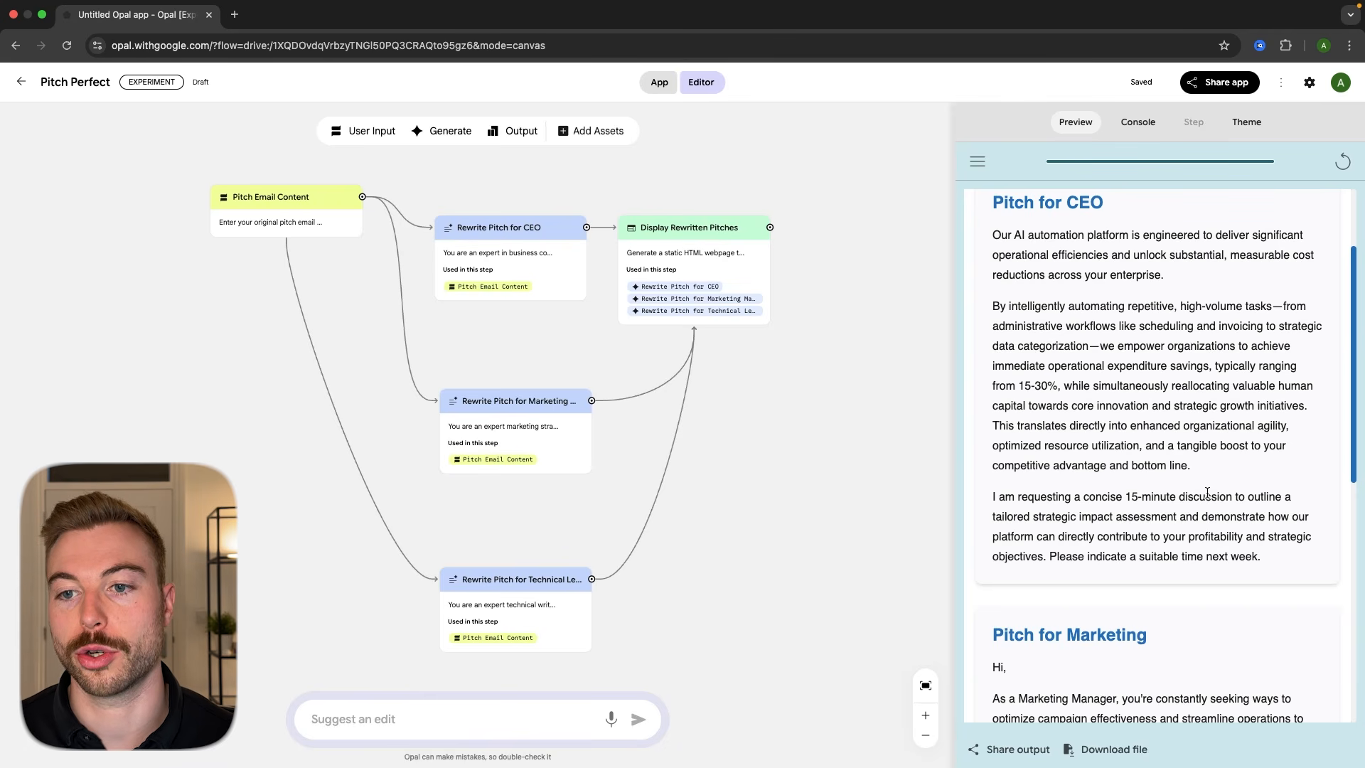
scroll(1239, 493, "down", 7)
scroll(1180, 492, "up", 1)
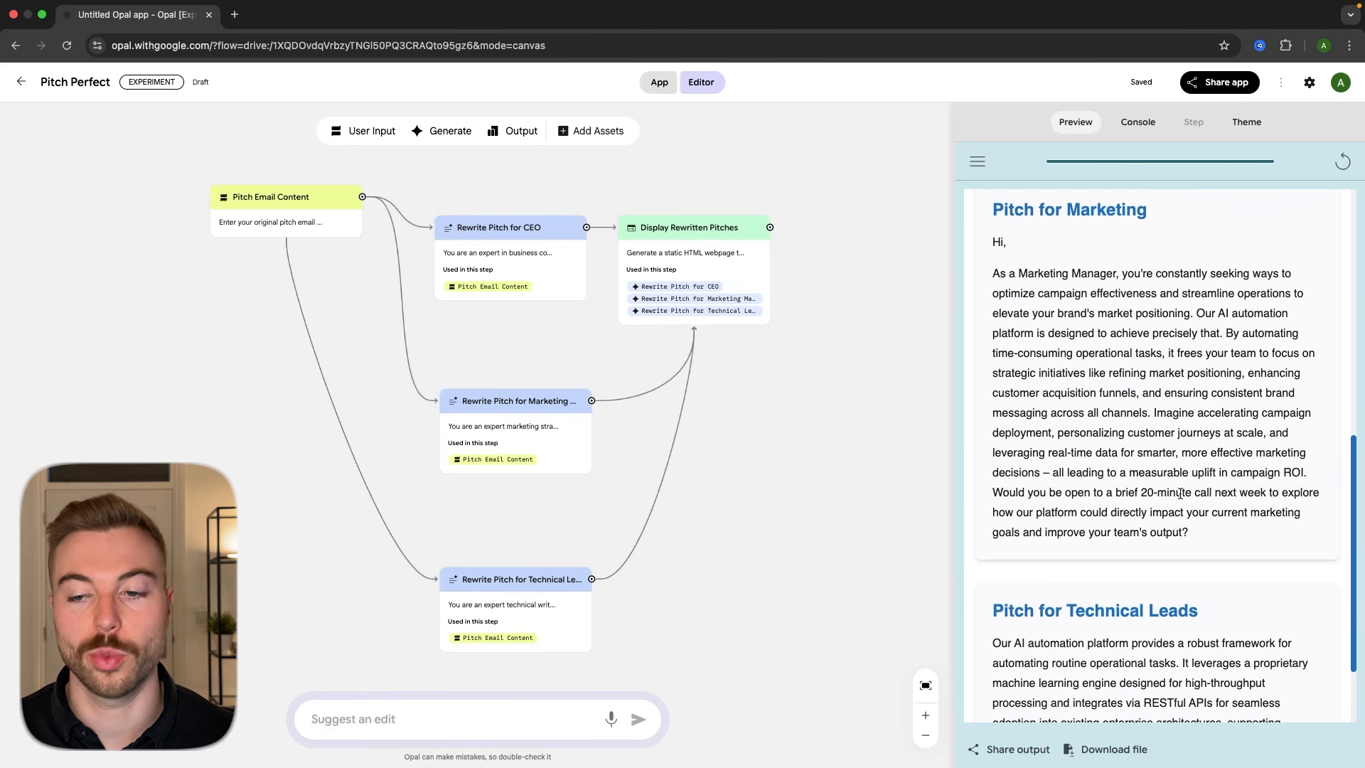
scroll(1180, 494, "down", 3)
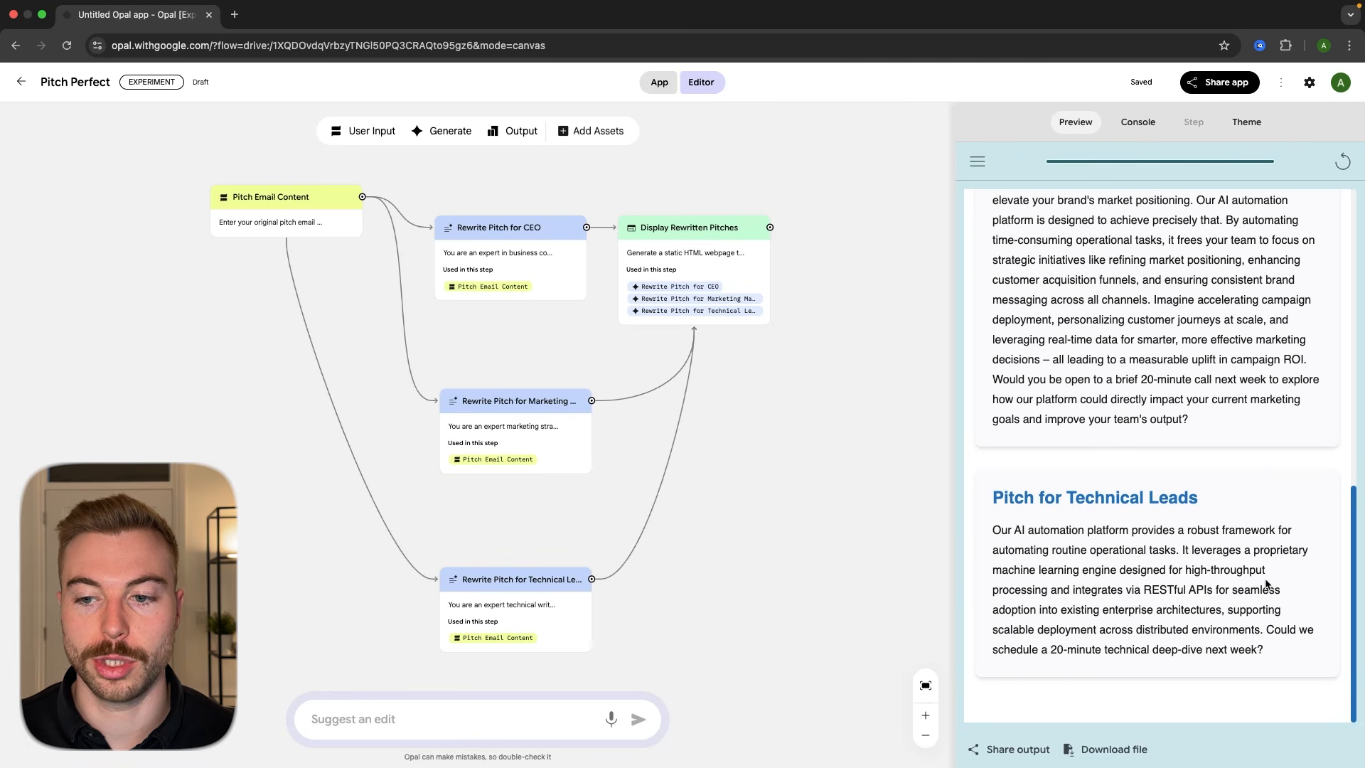
scroll(1290, 524, "up", 10)
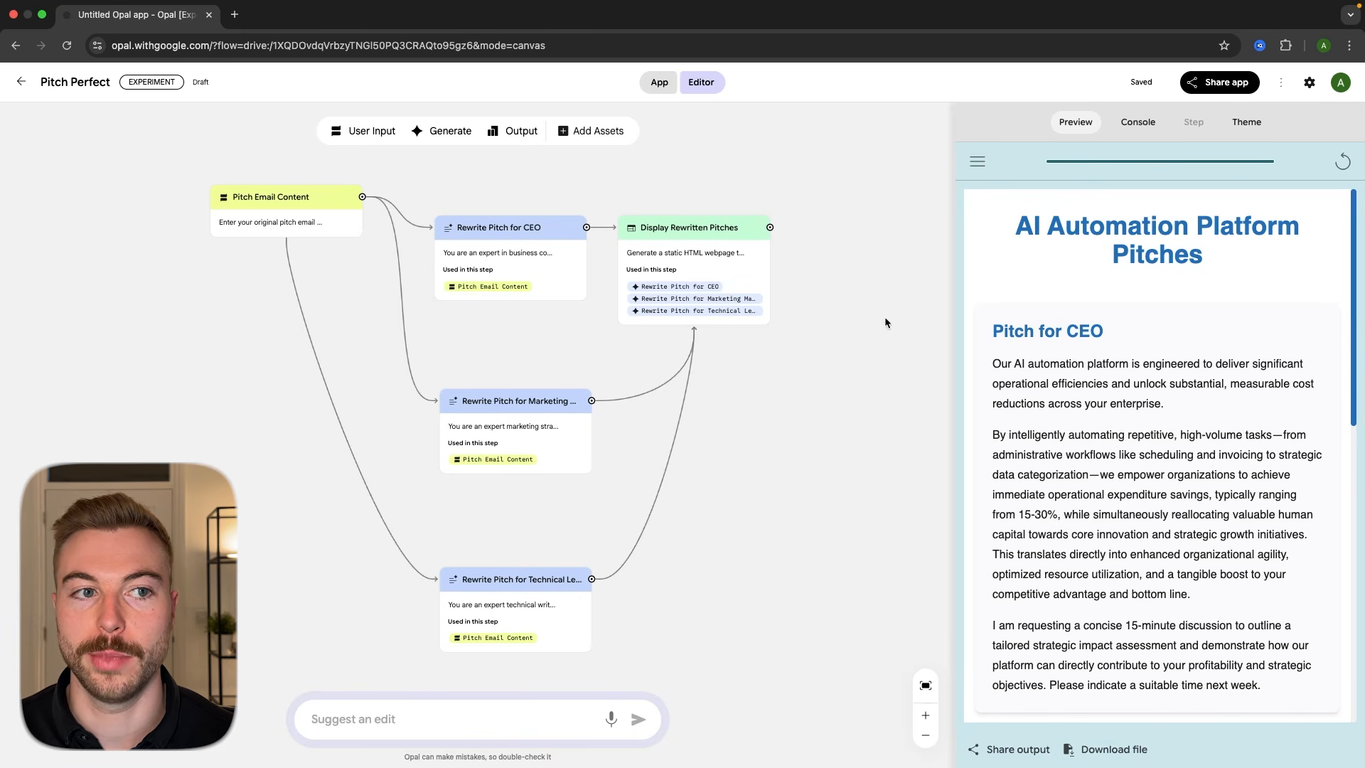
- Create a new app from the prompt "Build a workflow that takes a YouTube transcript, turns it into a blog outline, then generates three LinkedIn posts from it"
left_click(21, 81)
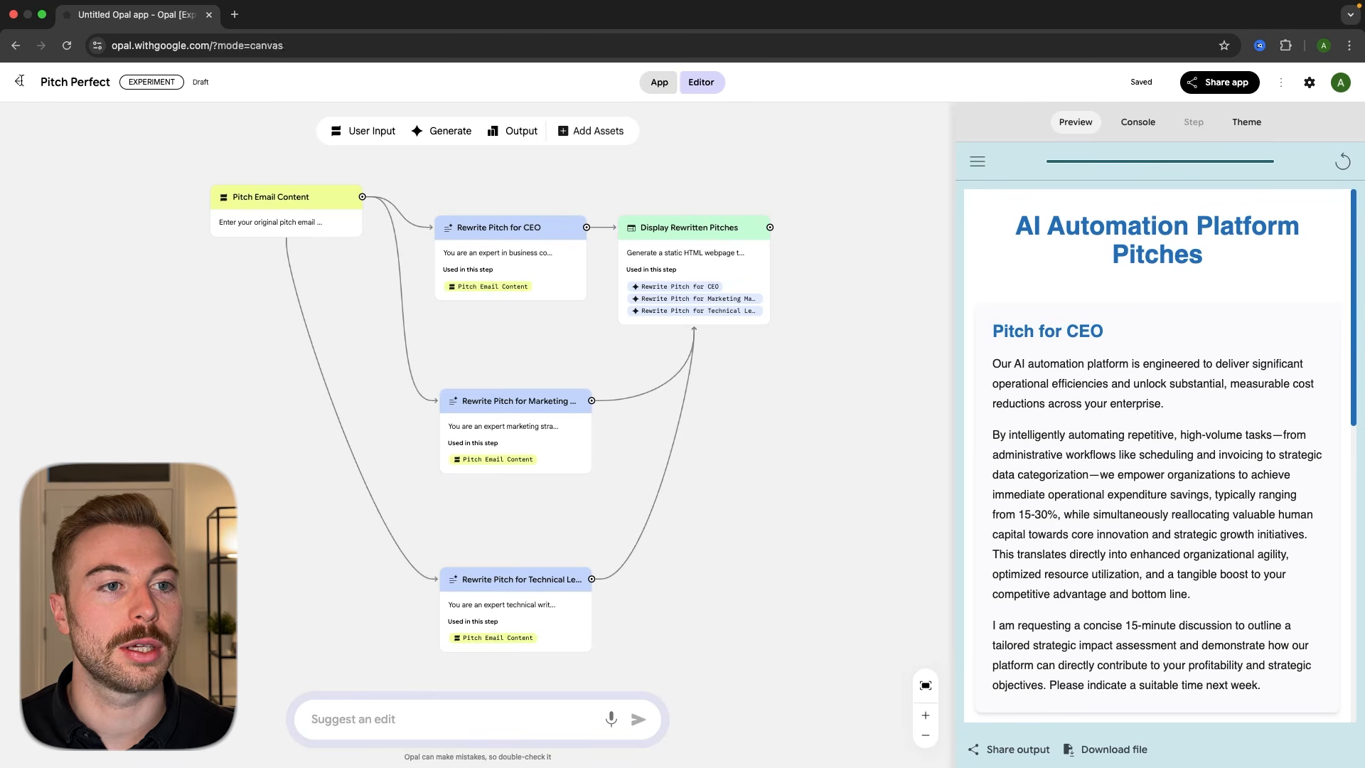
left_click(1059, 232)
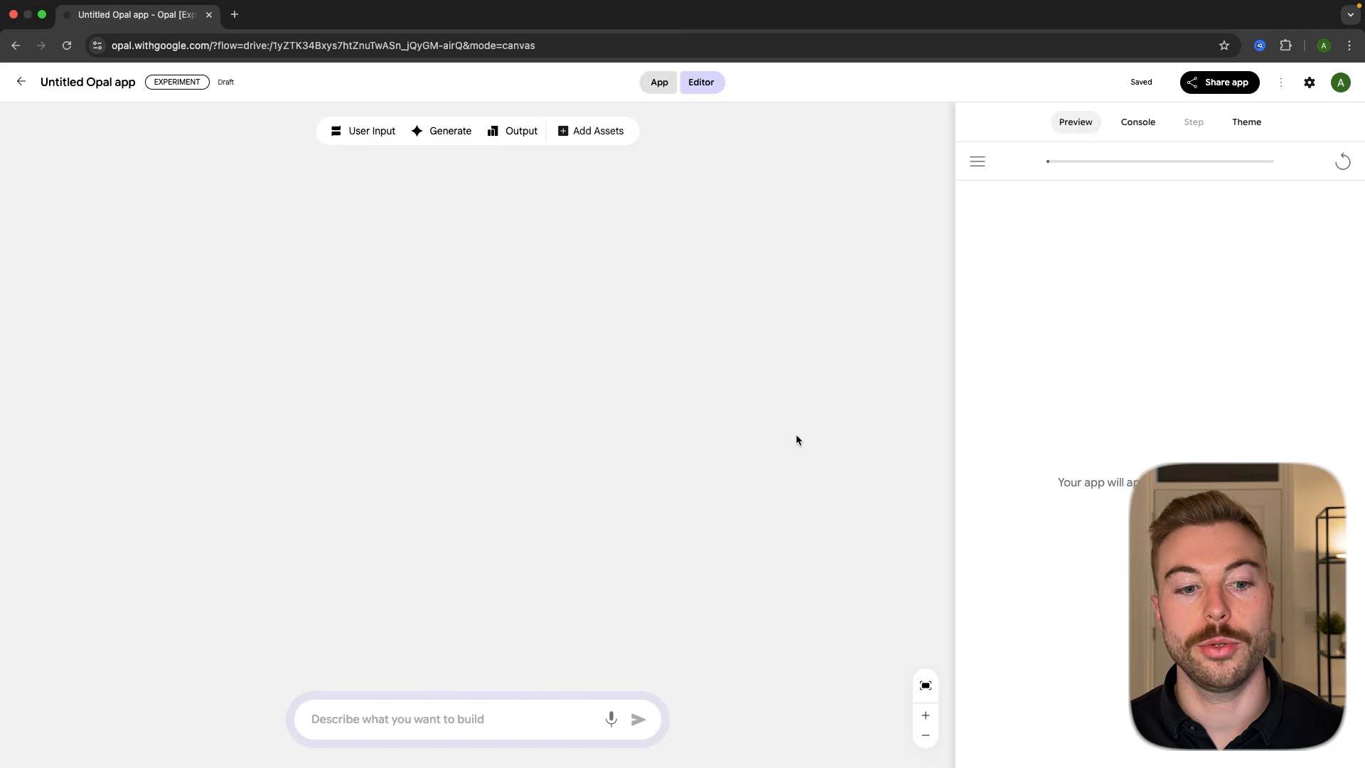
left_click(496, 711)
type("Build a workflow that takes a YouTube transcript, turns it into a blog outline, then generates three LinkedIn posts from it")
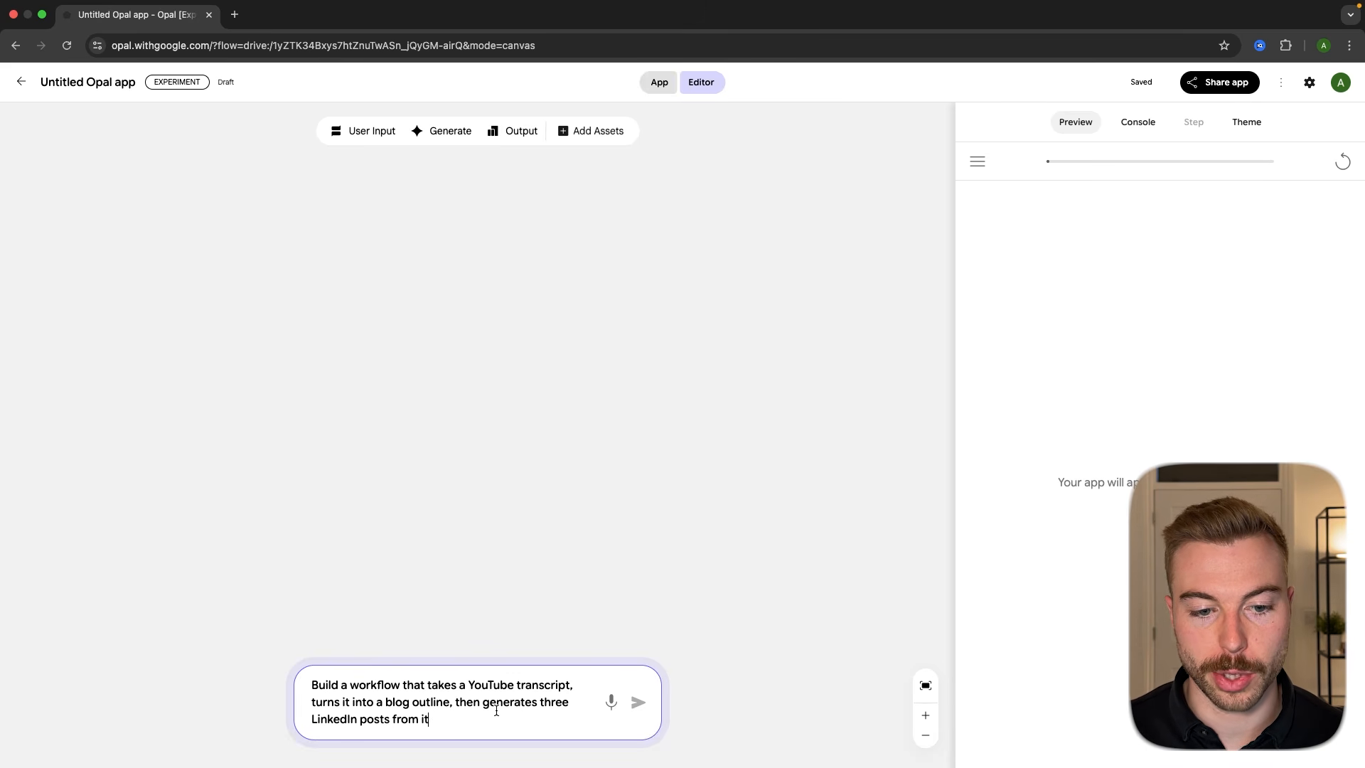
key("Return")
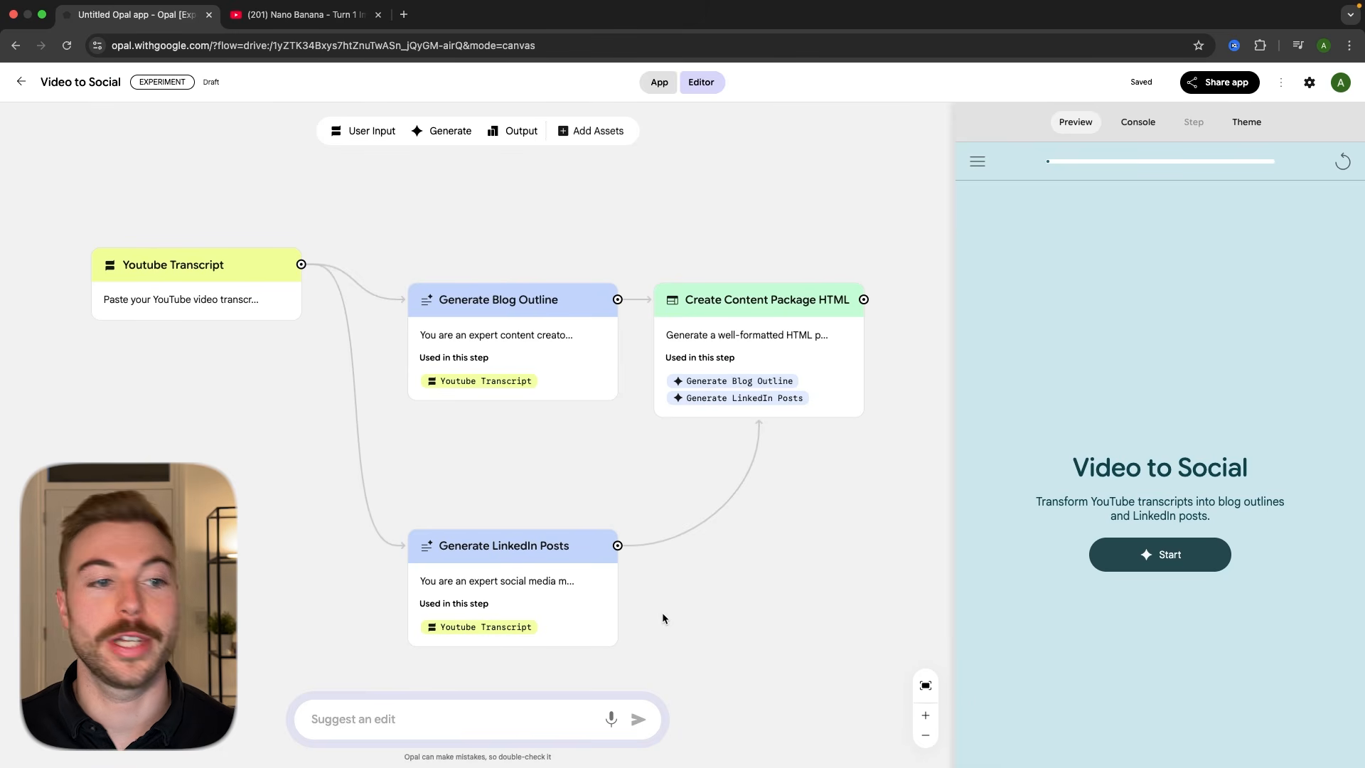
- Review the transcript, blog outline and LinkedIn posts steps, aligning the Generate LinkedIn Posts node directly beneath Generate Blog Outline
left_click(150, 278)
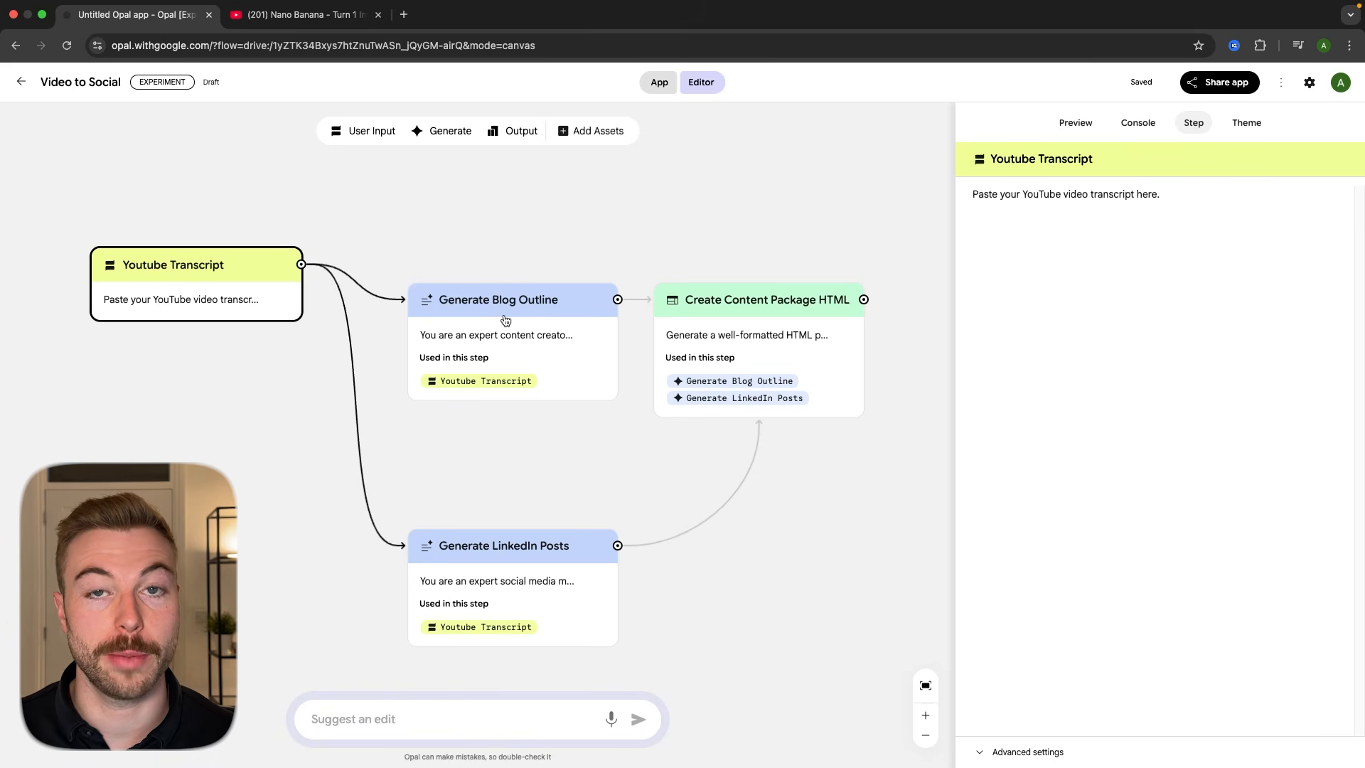
left_click(506, 320)
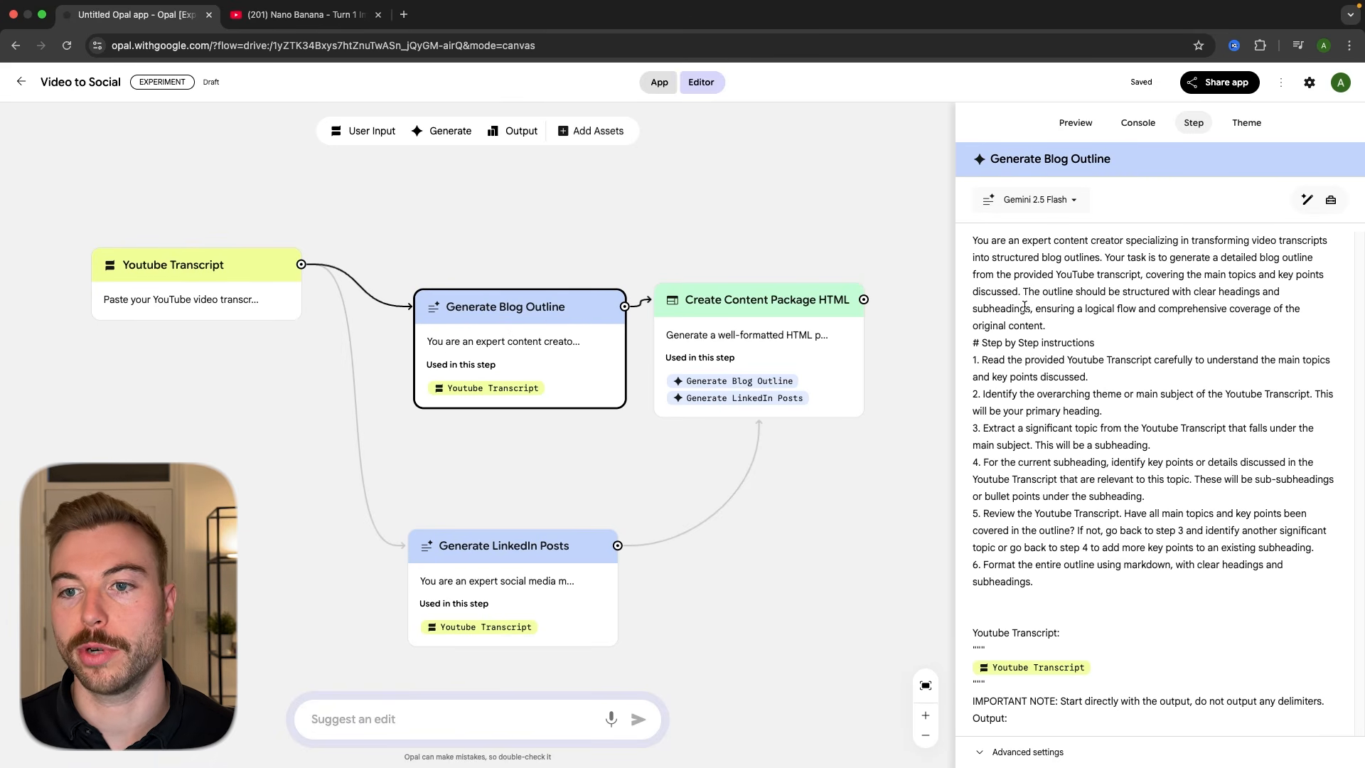
left_click_drag(537, 551, 558, 467)
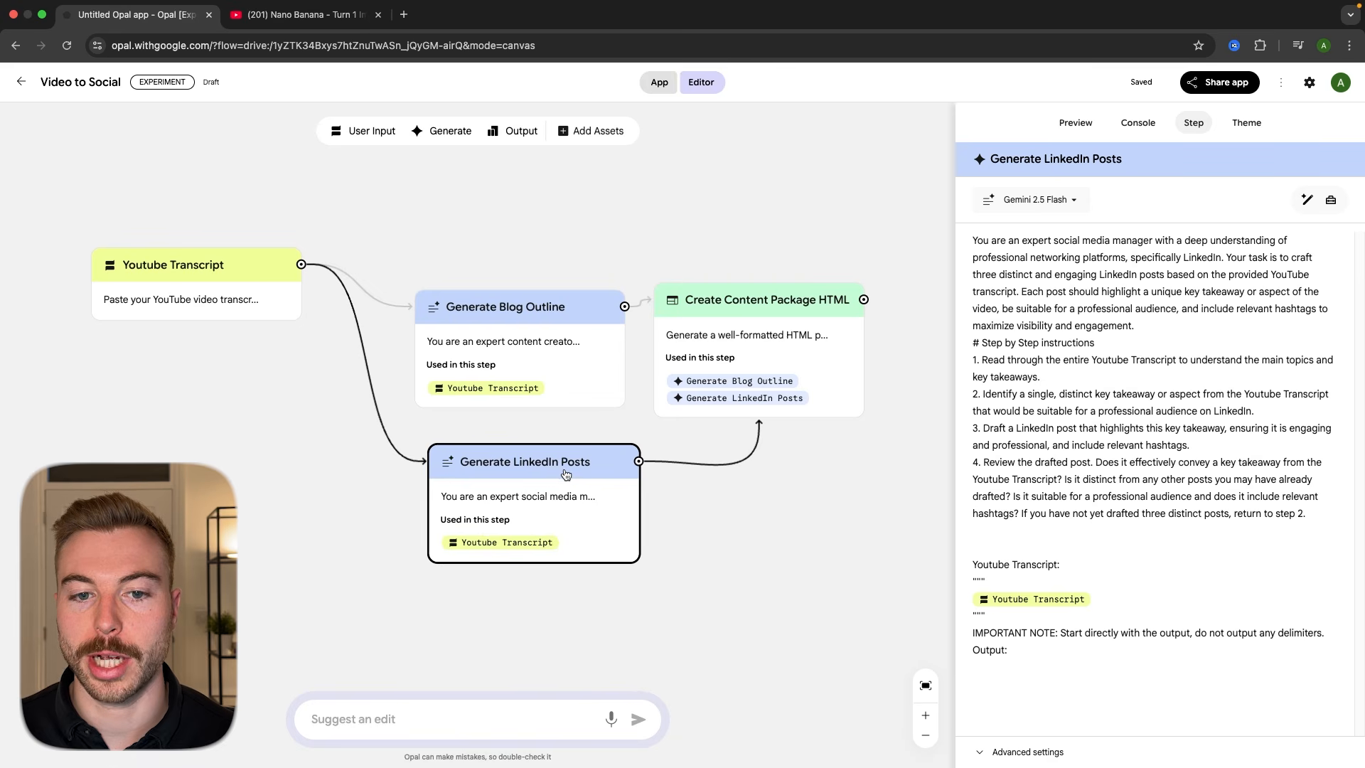
left_click(579, 300)
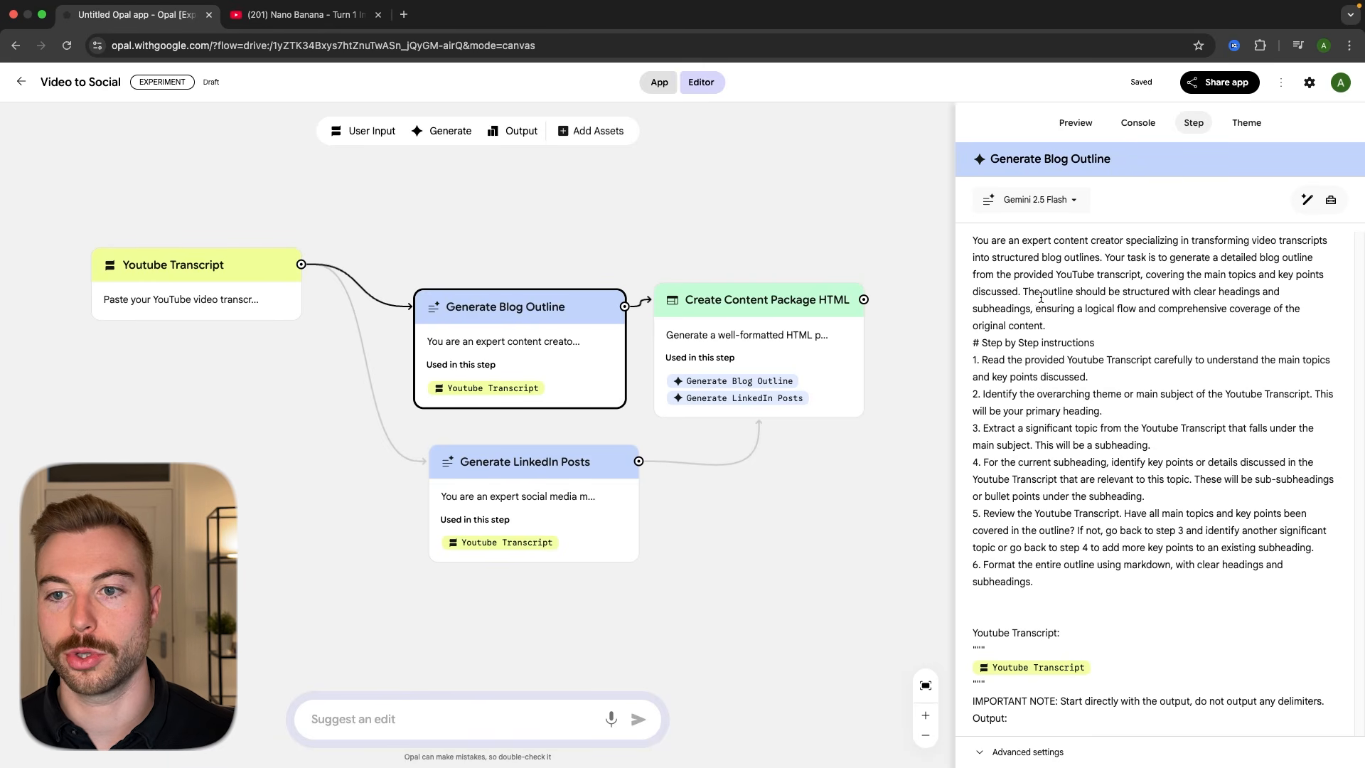
left_click_drag(572, 469, 557, 467)
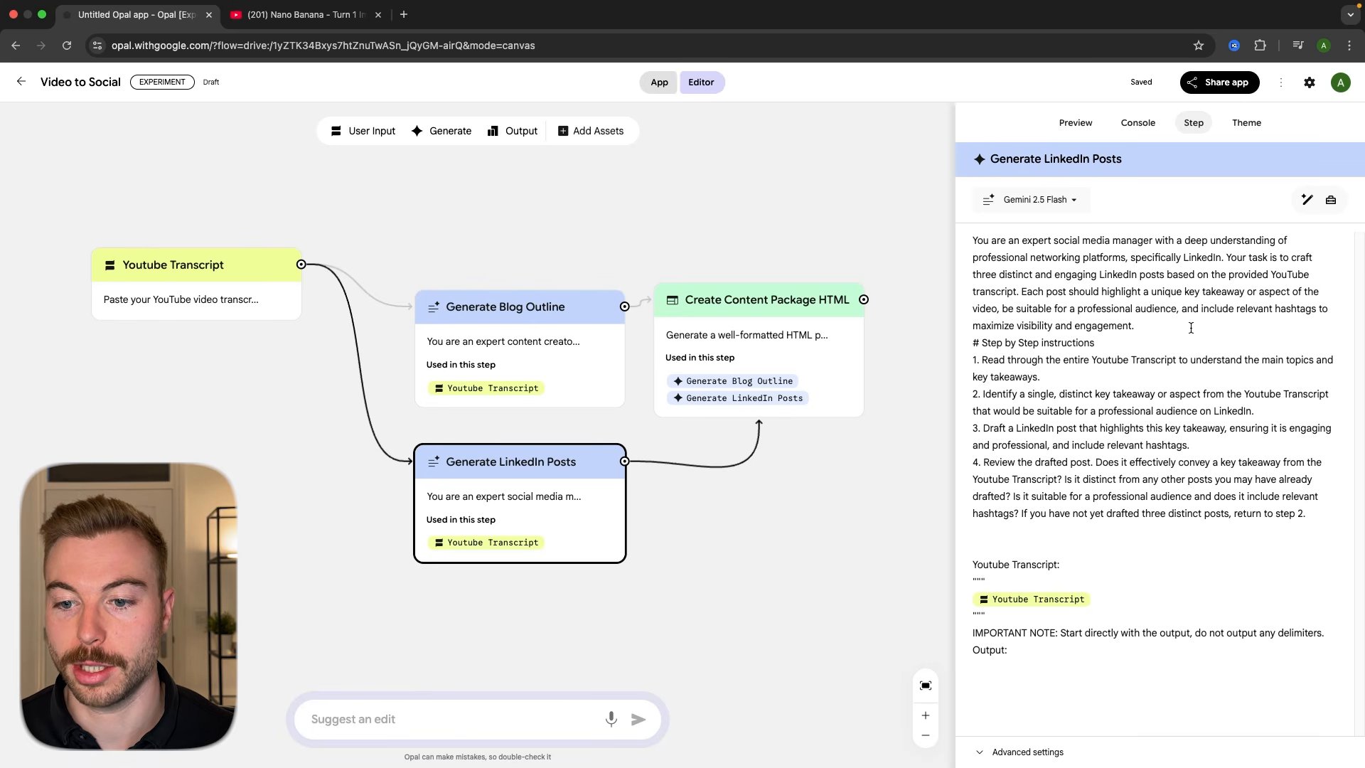
left_click(202, 263)
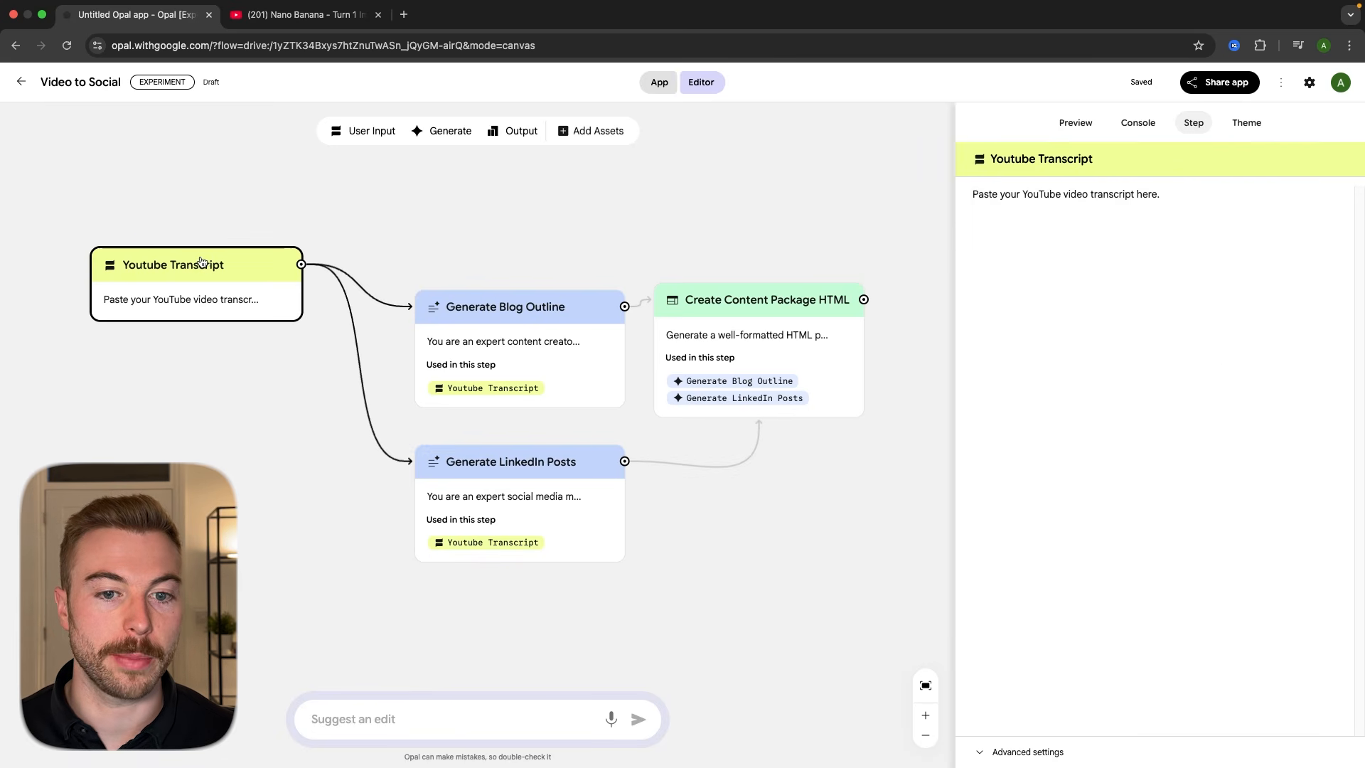
left_click(475, 709)
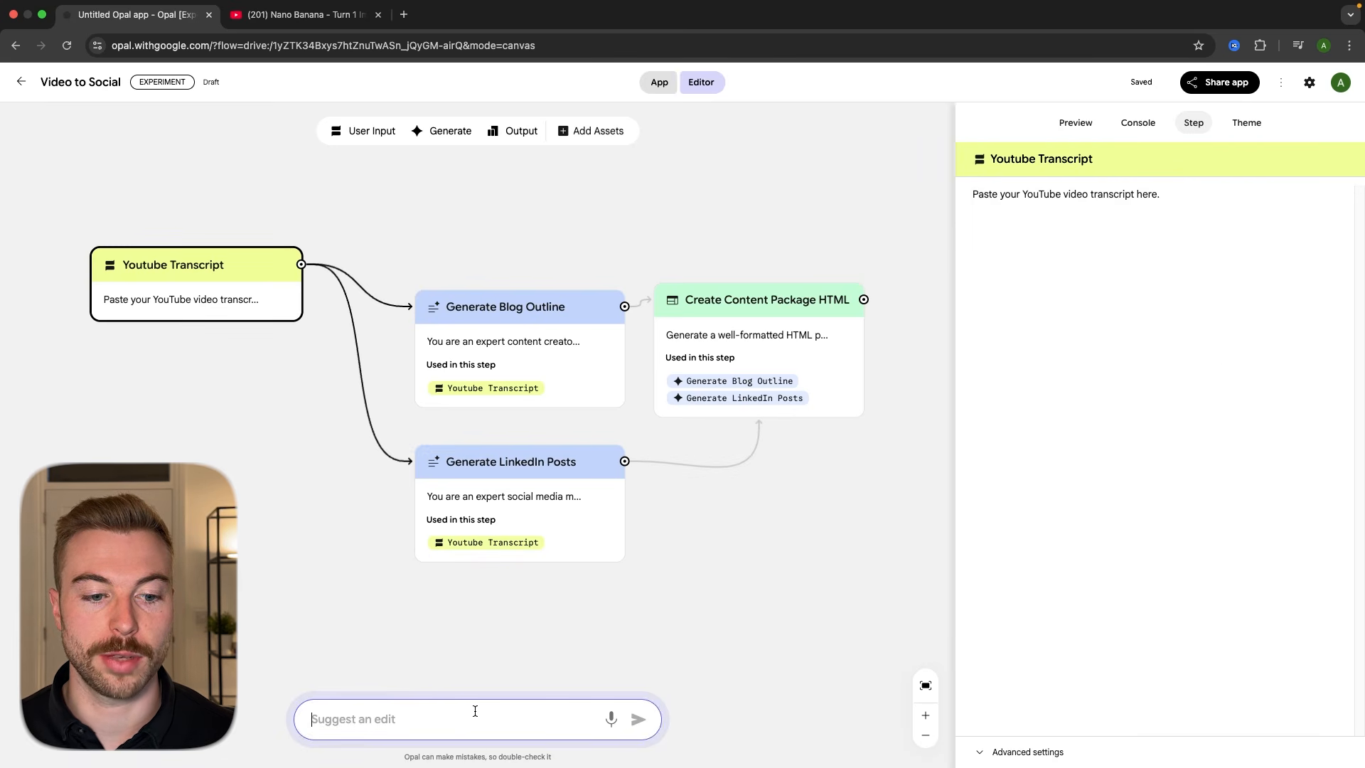
left_click(1076, 125)
left_click(1184, 555)
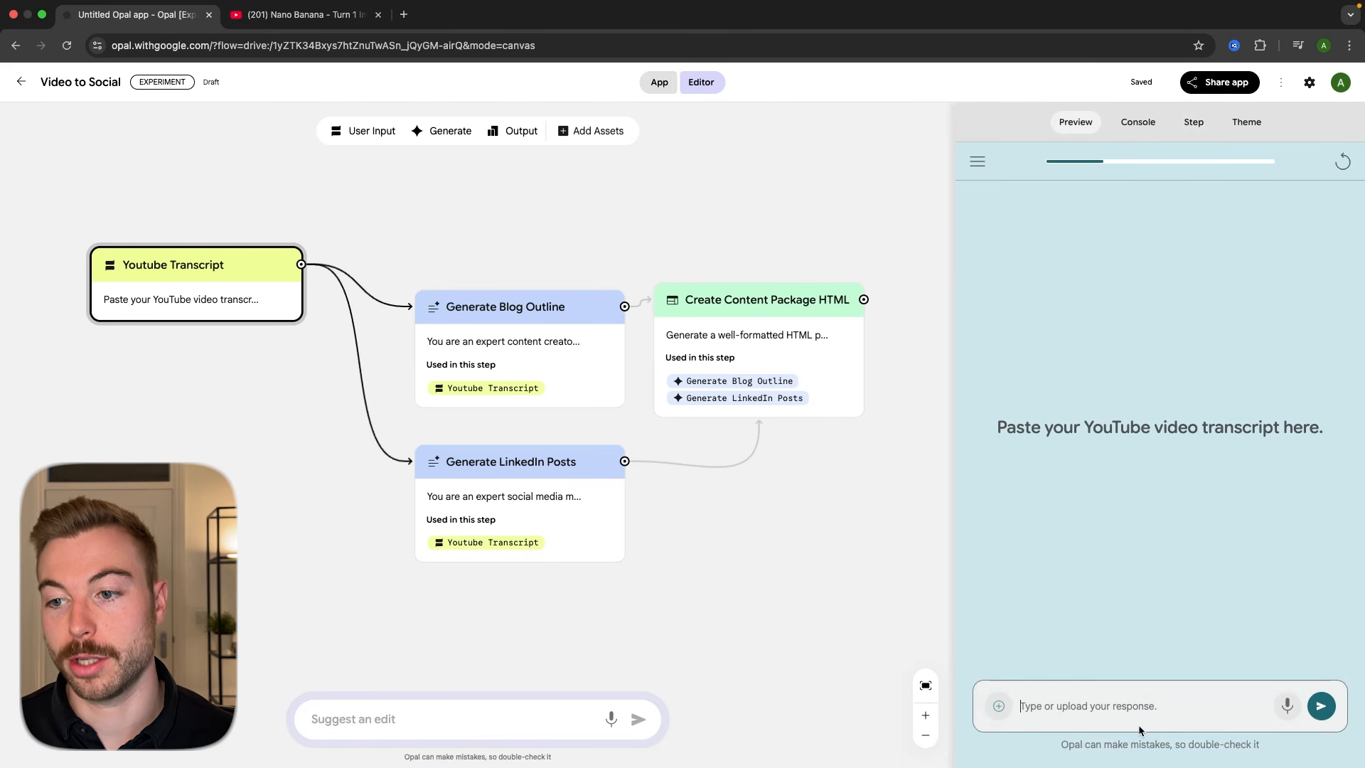
left_click(1000, 705)
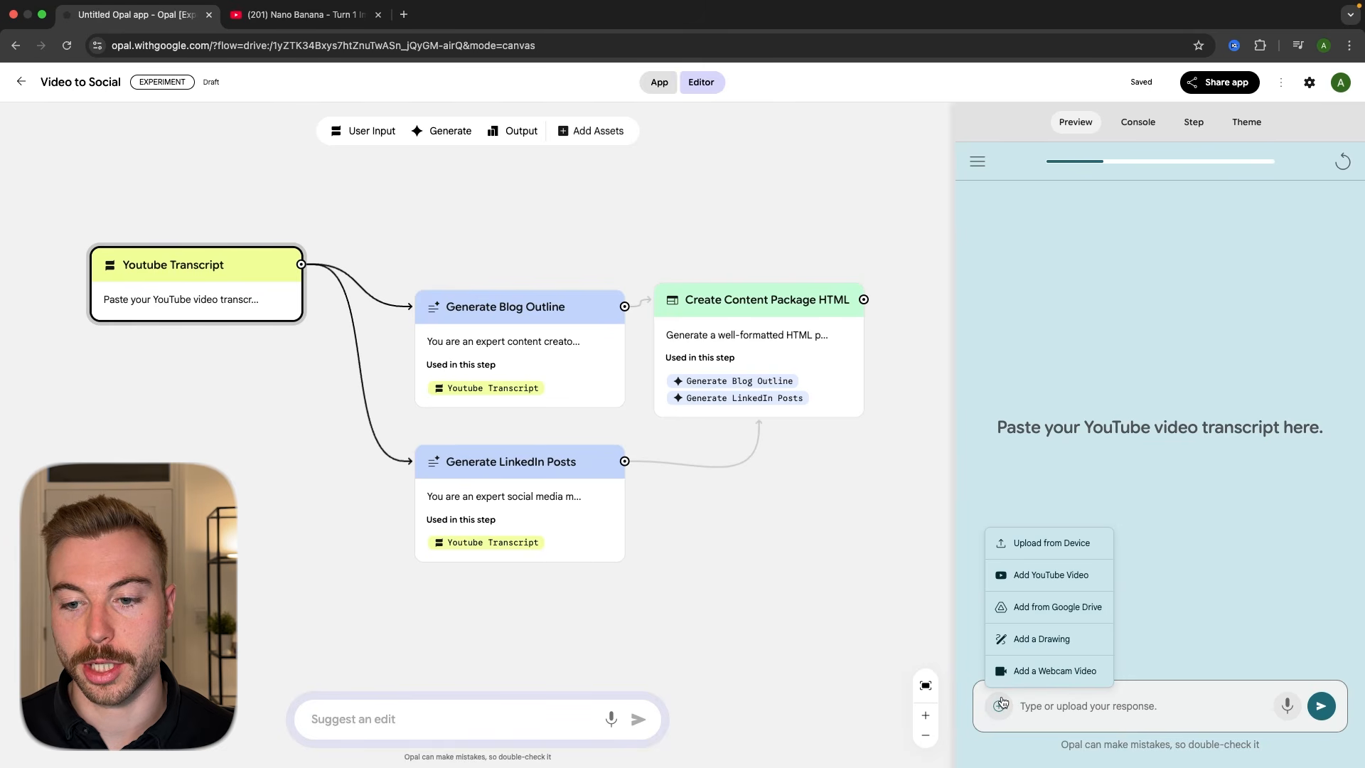
left_click(1042, 576)
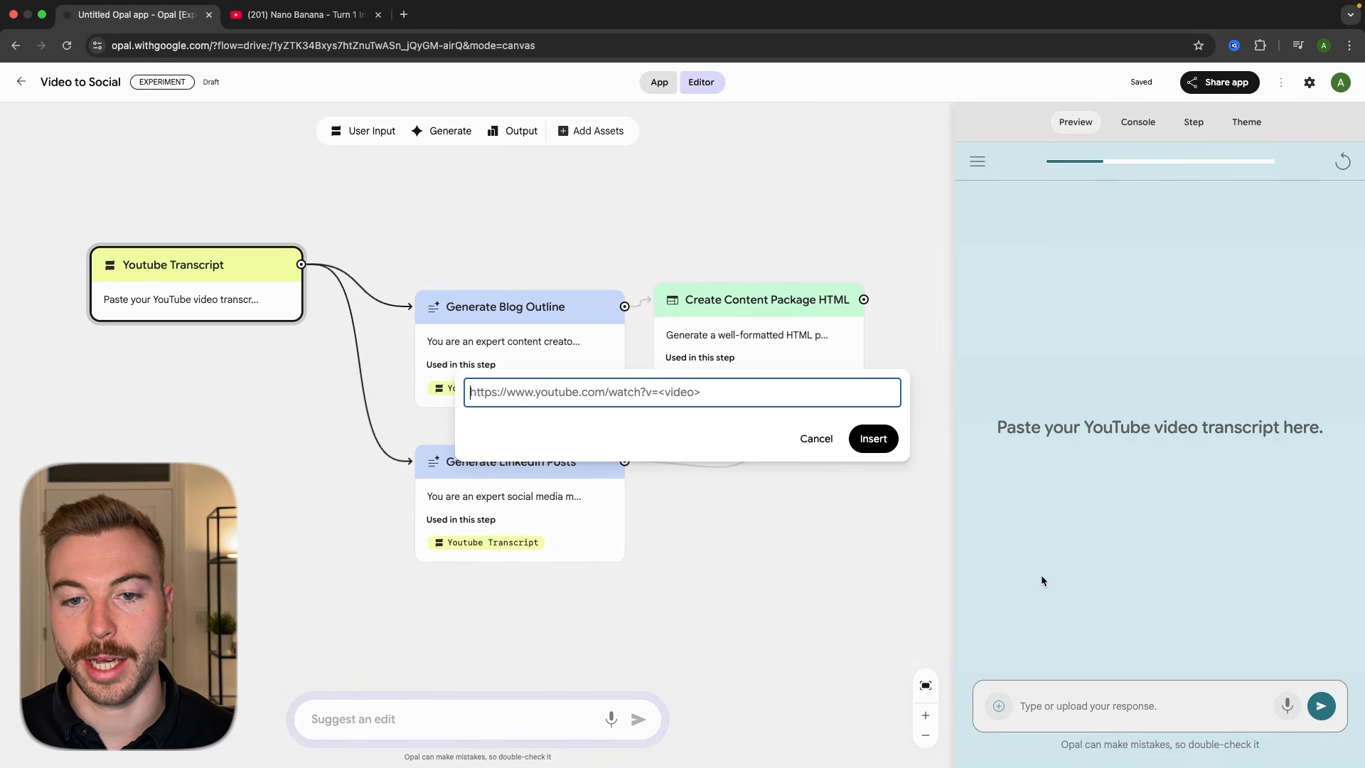
type("https://www.youtube.com/watch?v=UXyol58S61A&t=251s")
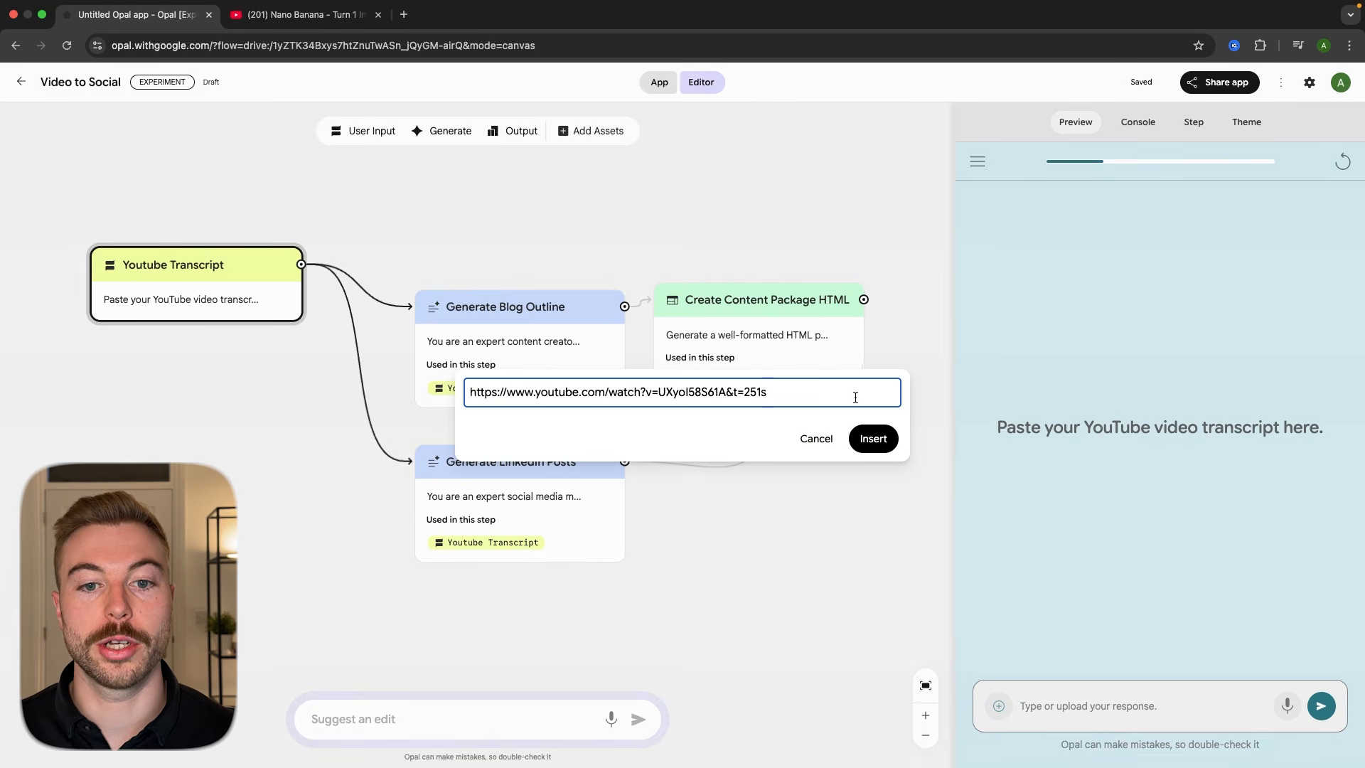
left_click(875, 439)
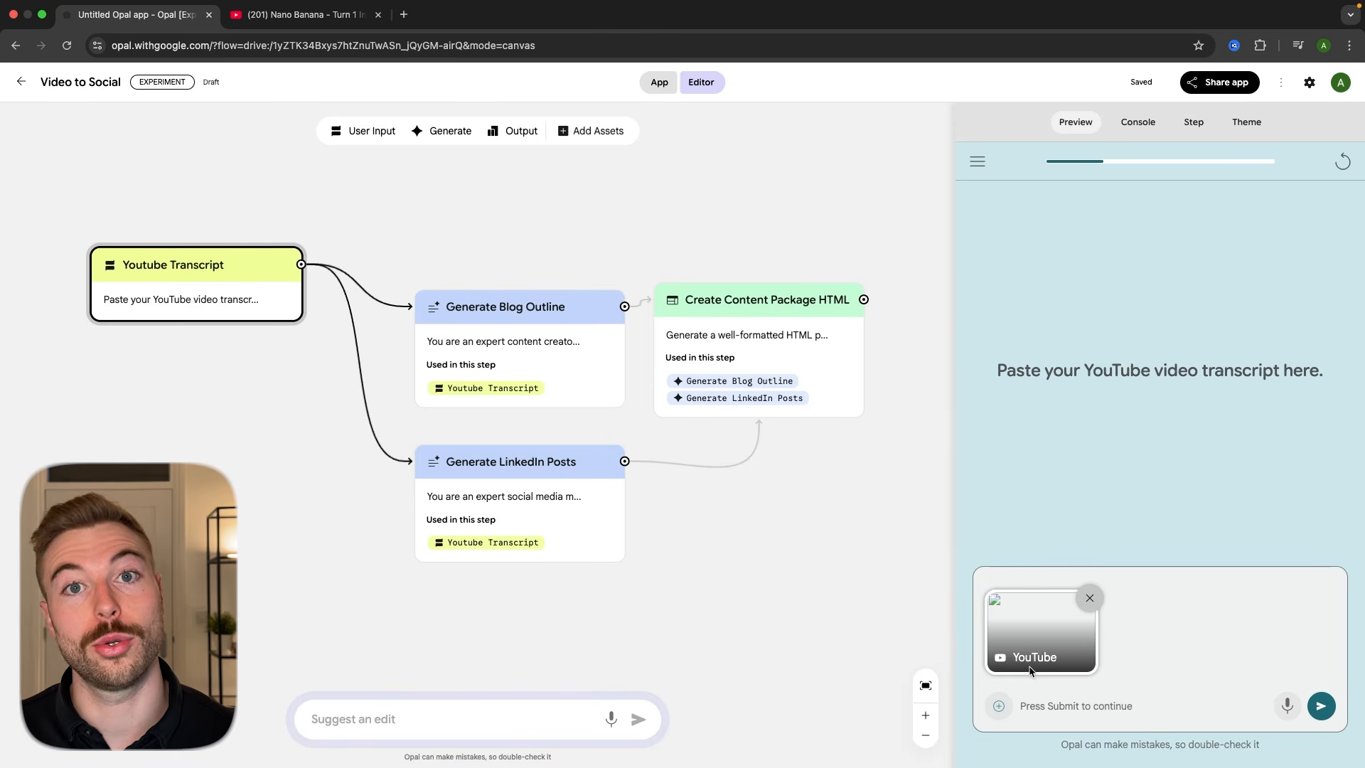
left_click(1068, 711)
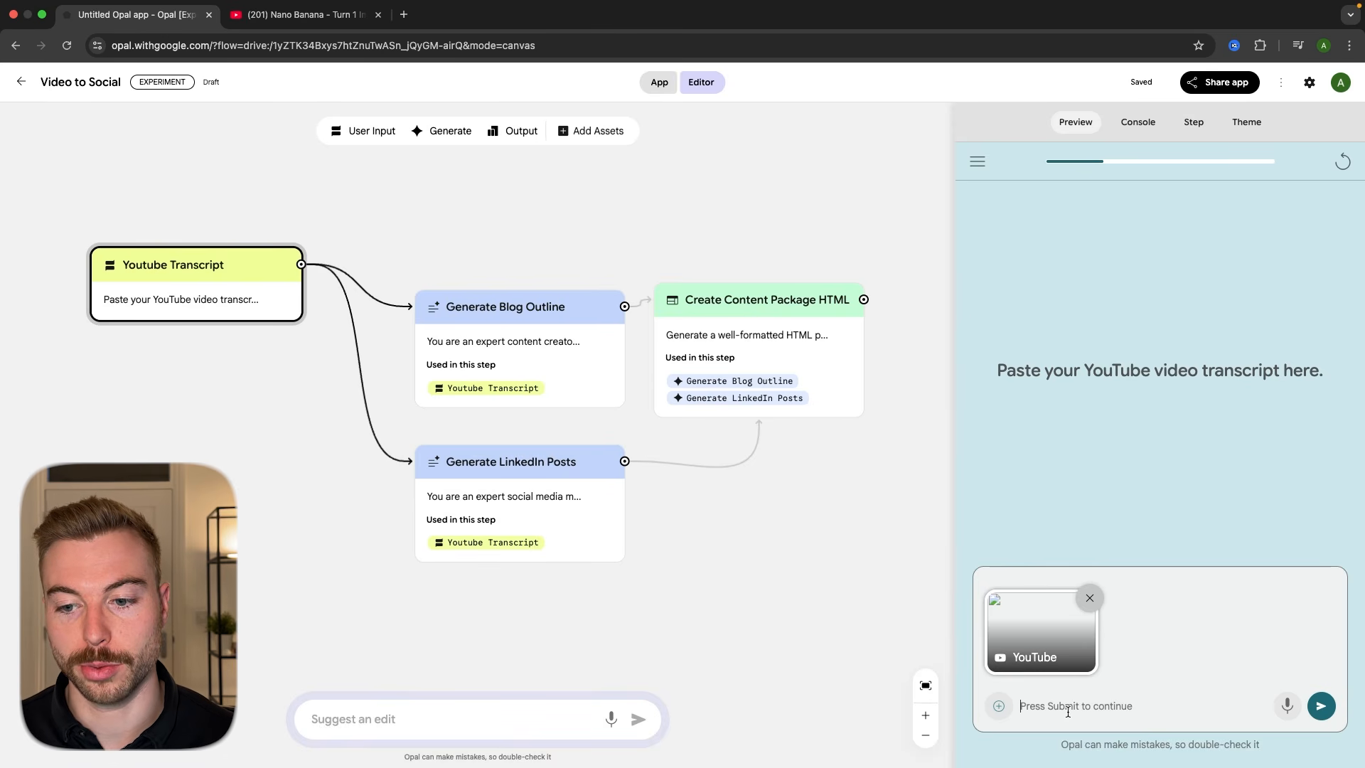
key("Return")
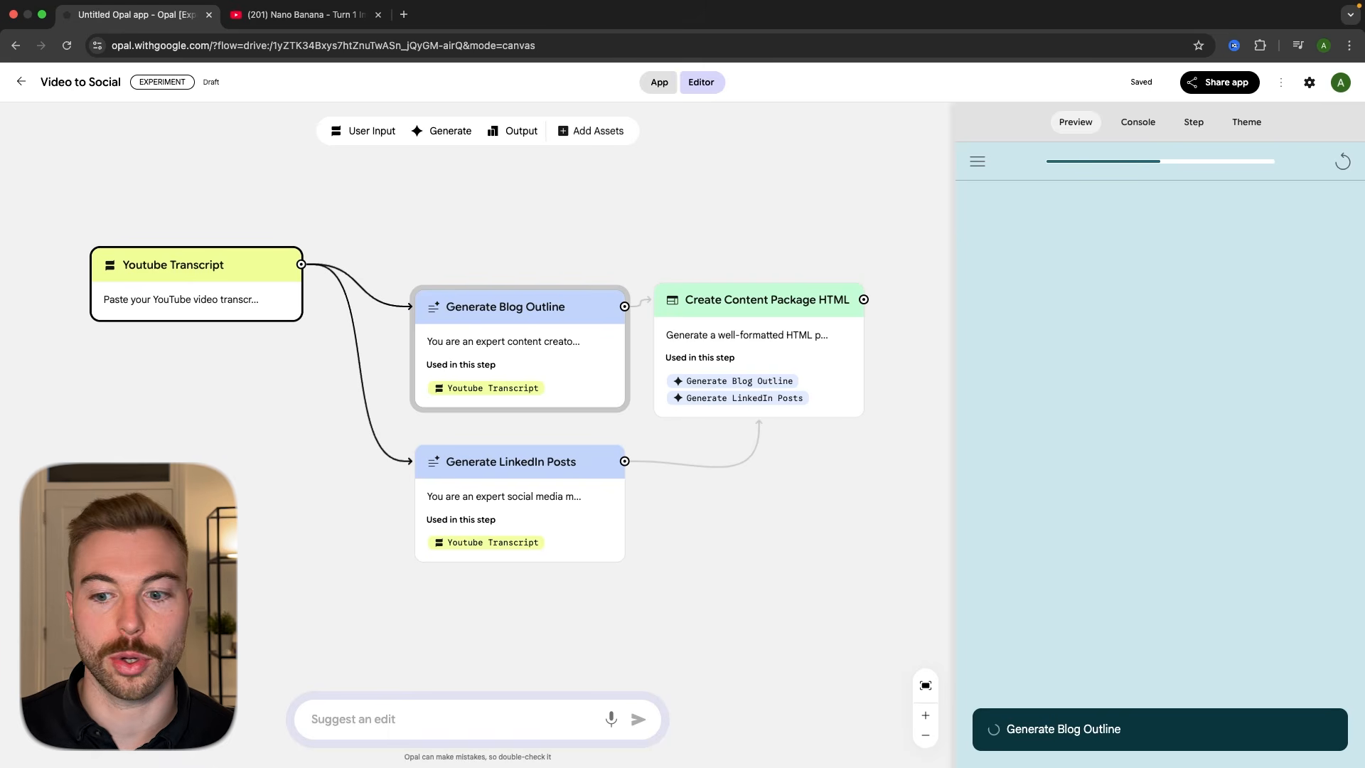
- Inspect the run in the console, expanding the gemini-2.5-flash call of Generate Blog Outline and its model input contents
left_click(1134, 125)
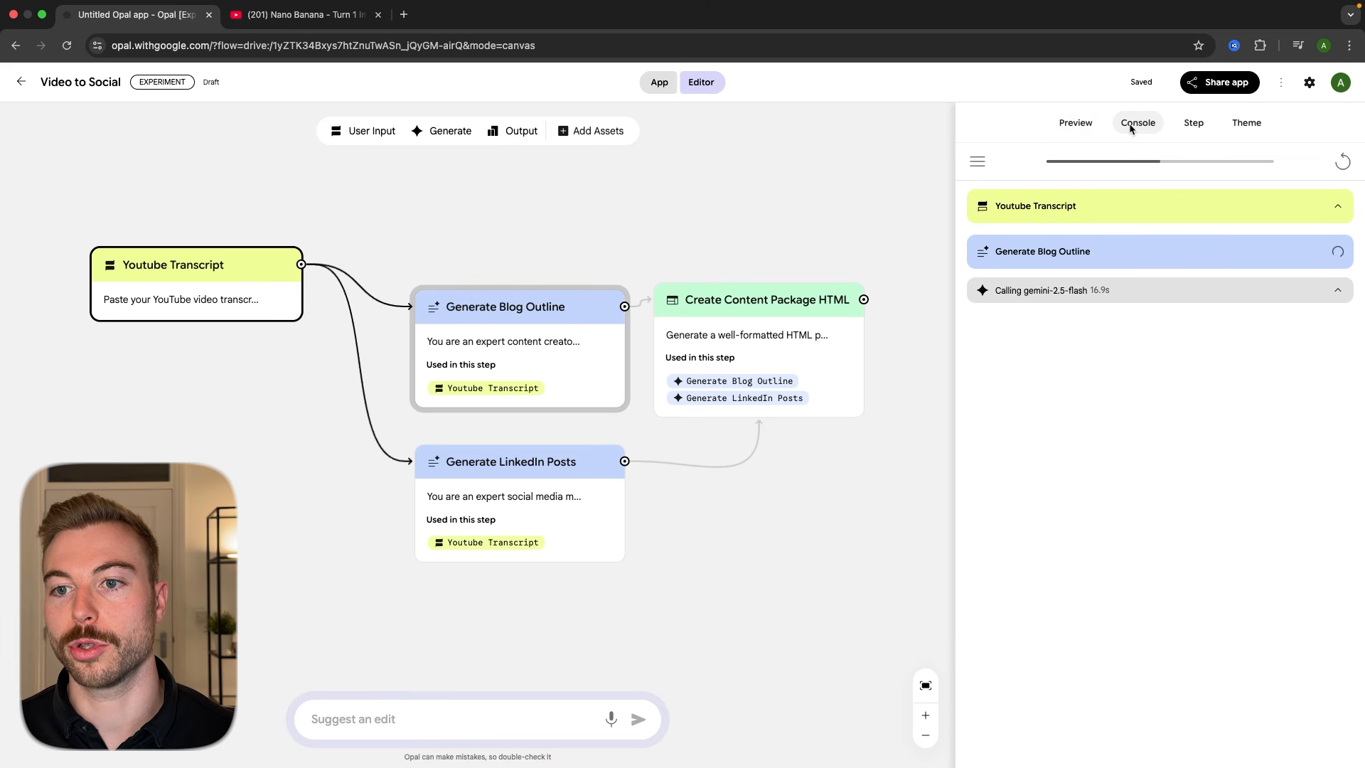
left_click(1130, 296)
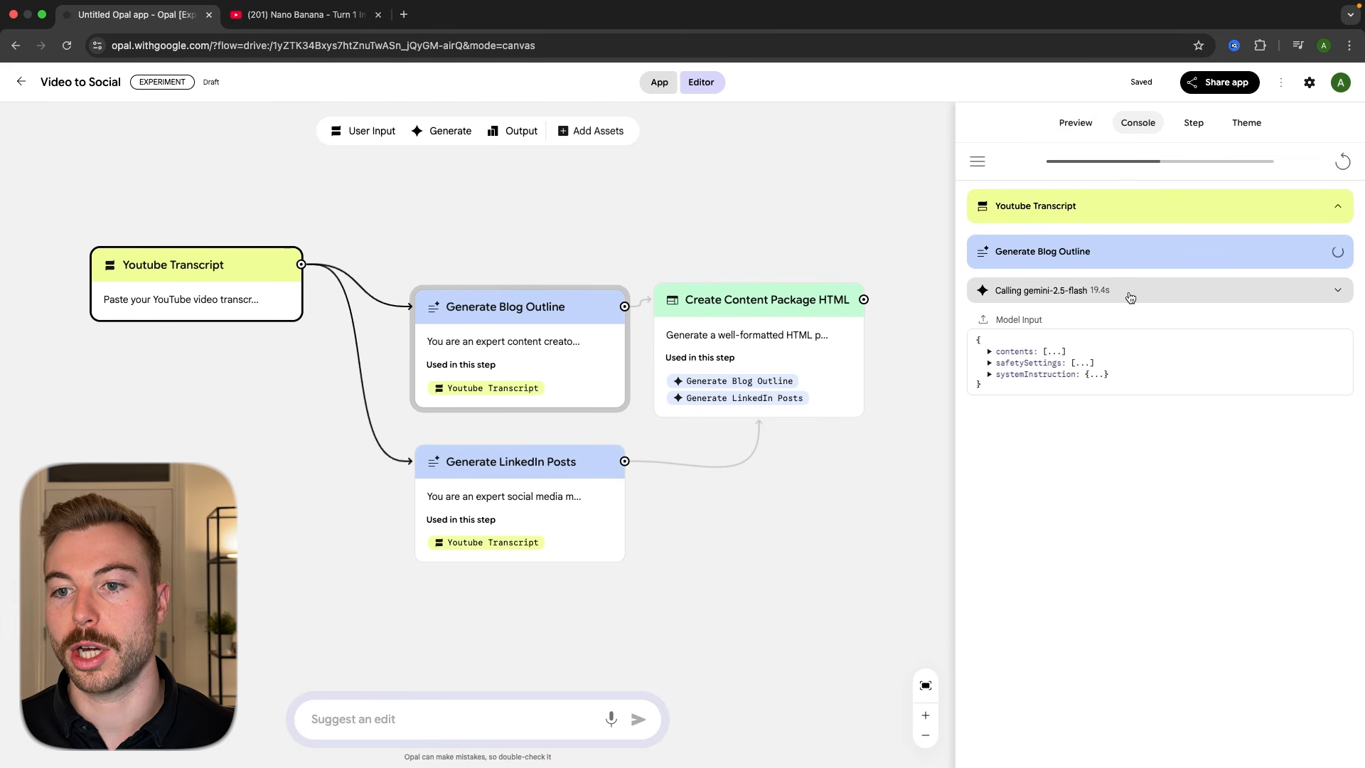
left_click(1160, 254)
left_click(1161, 254)
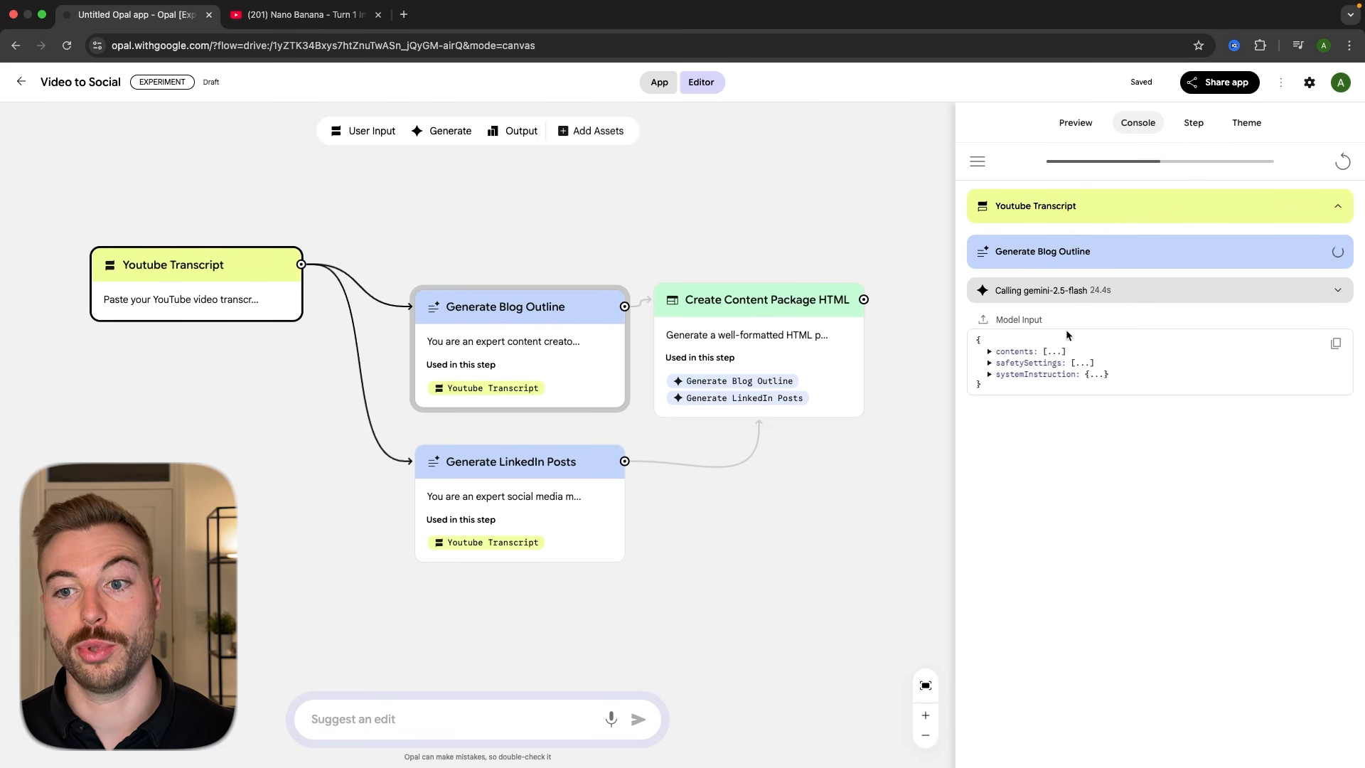
left_click(990, 352)
left_click(990, 351)
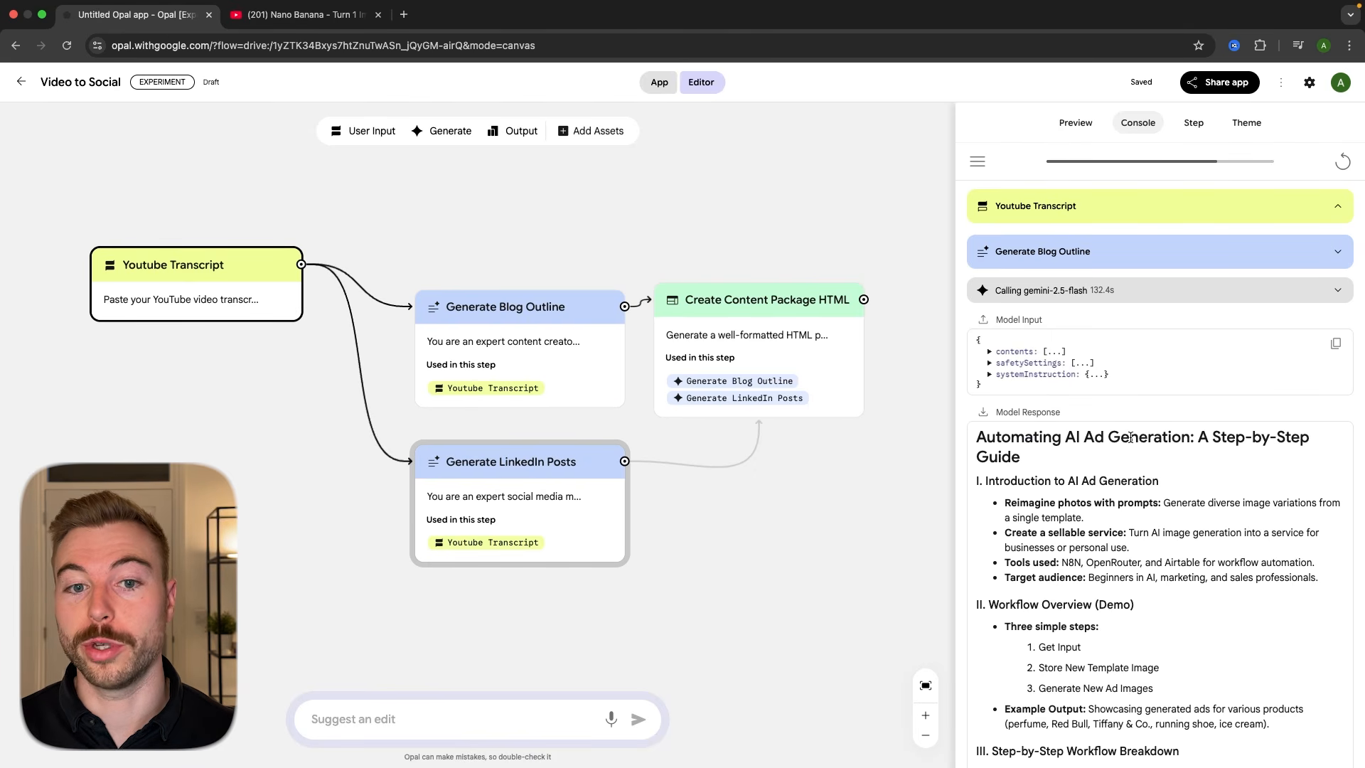
- Read the Generate Blog Outline model response from its introduction through the workflow breakdown to the conclusion
scroll(1131, 437, "down", 1)
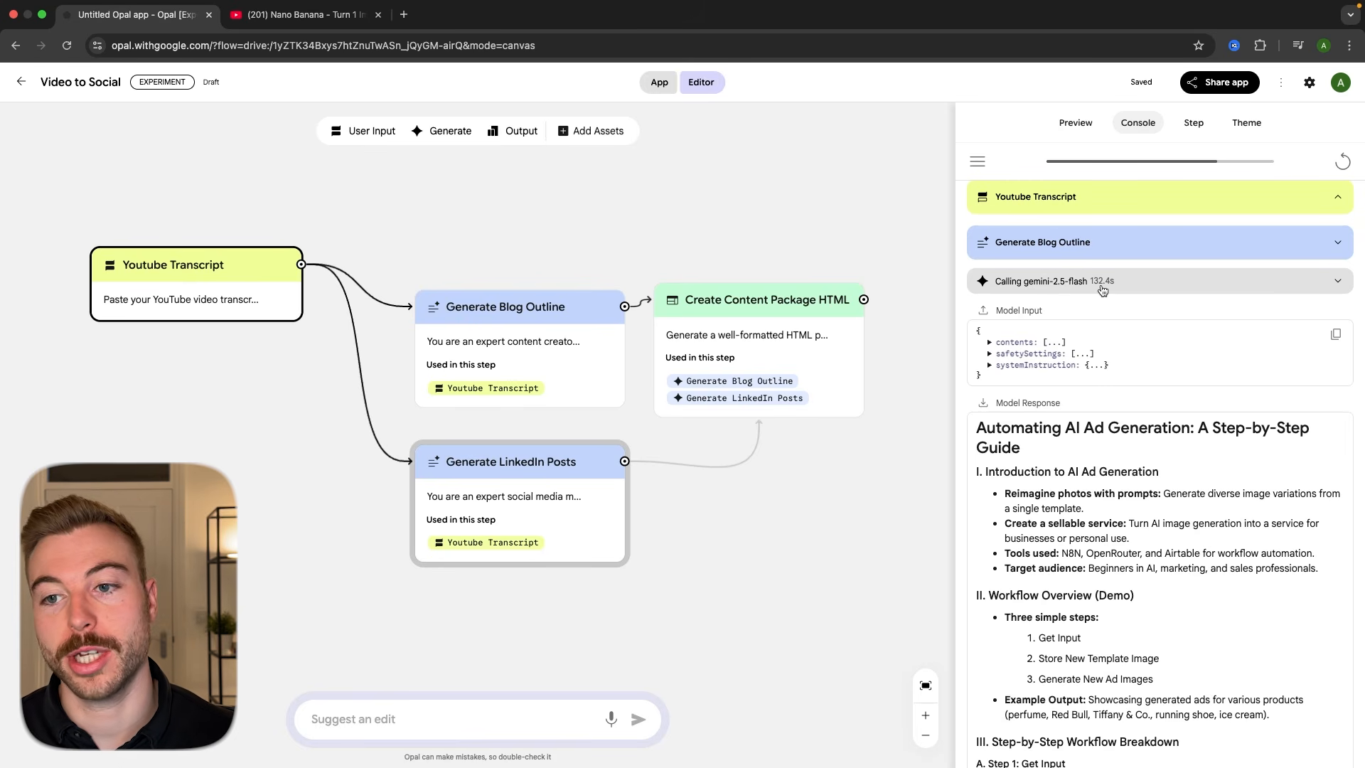
scroll(1099, 313, "down", 3)
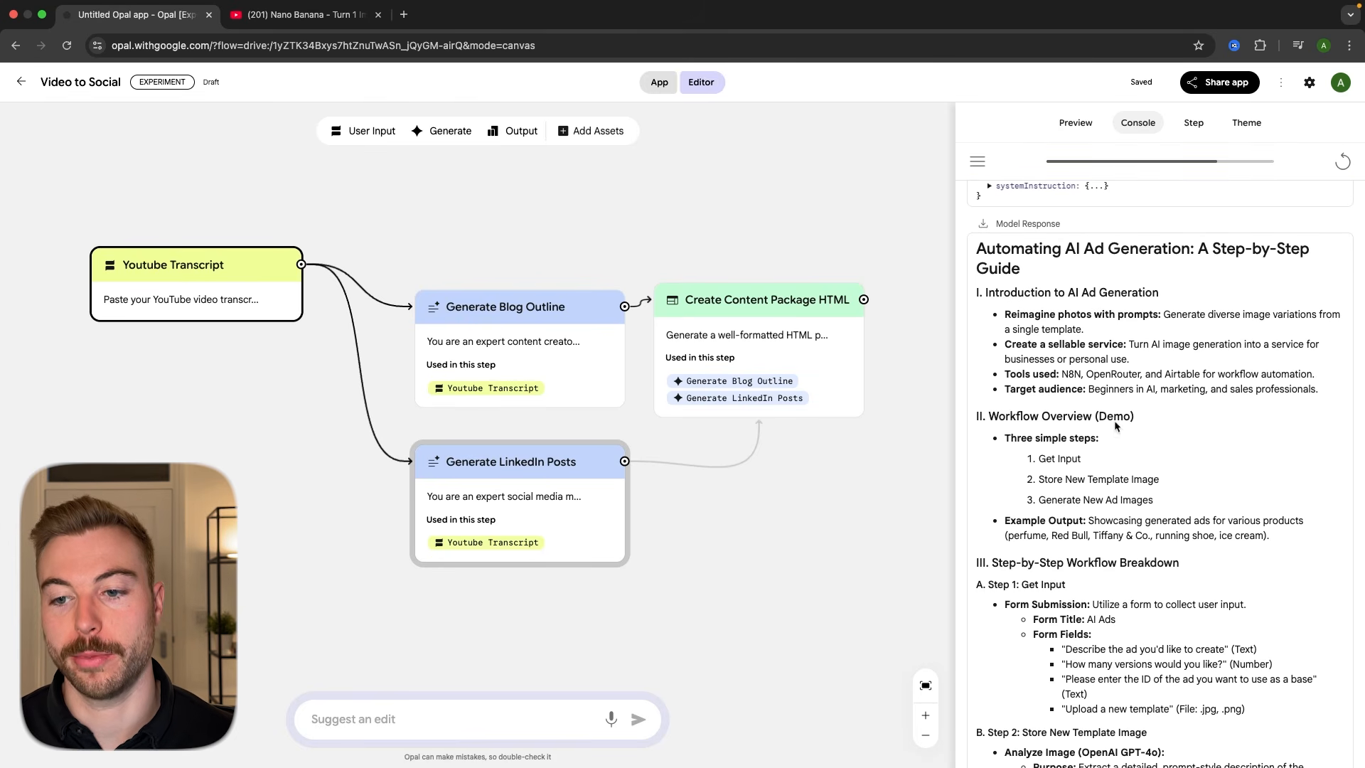
scroll(1093, 329, "down", 4)
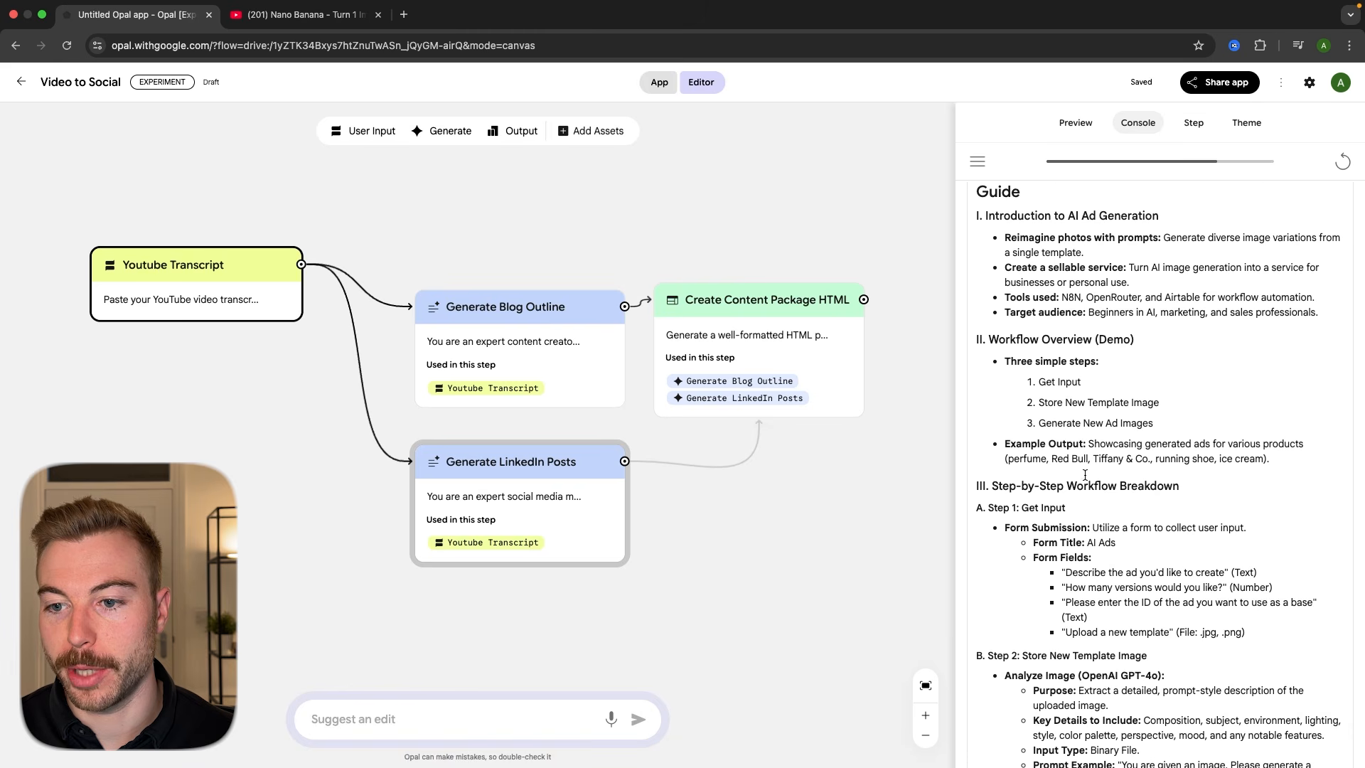
scroll(1085, 475, "down", 3)
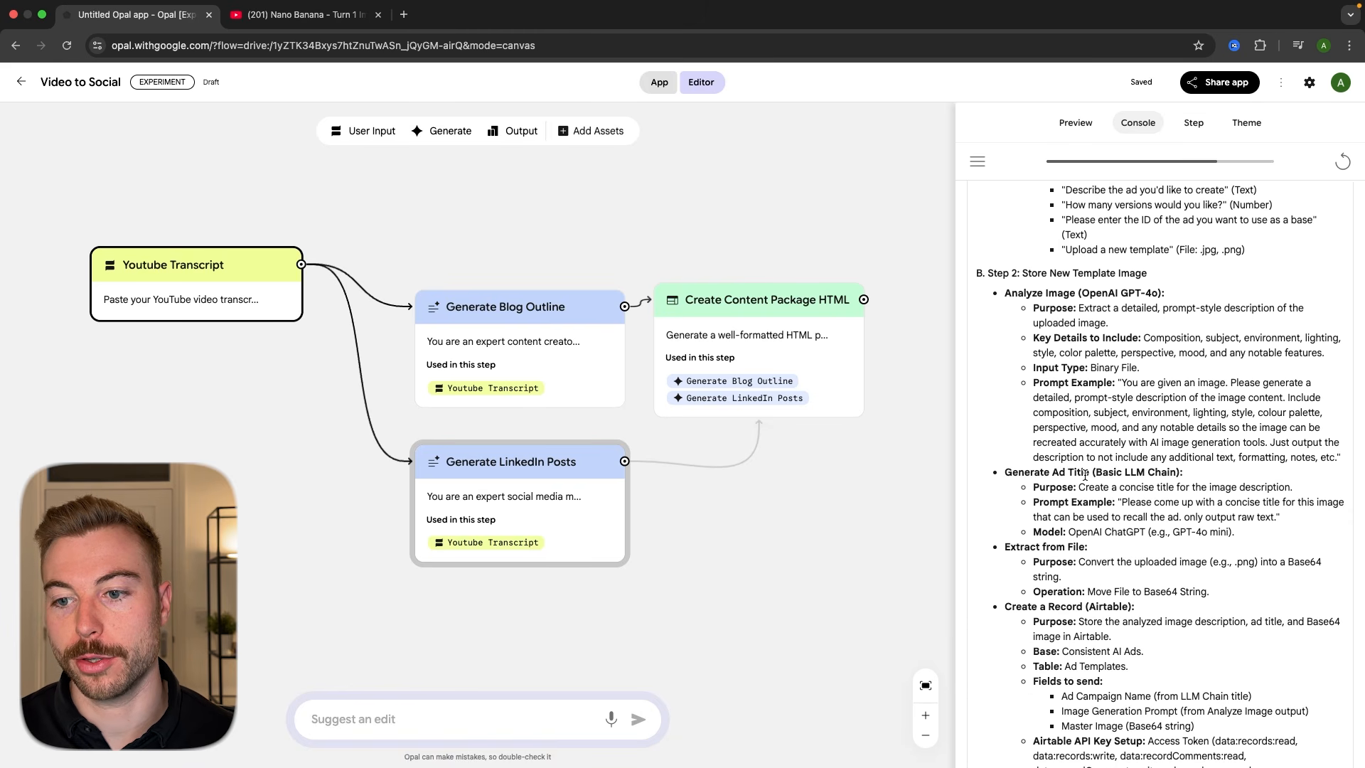
scroll(1085, 475, "up", 5)
scroll(1085, 475, "down", 13)
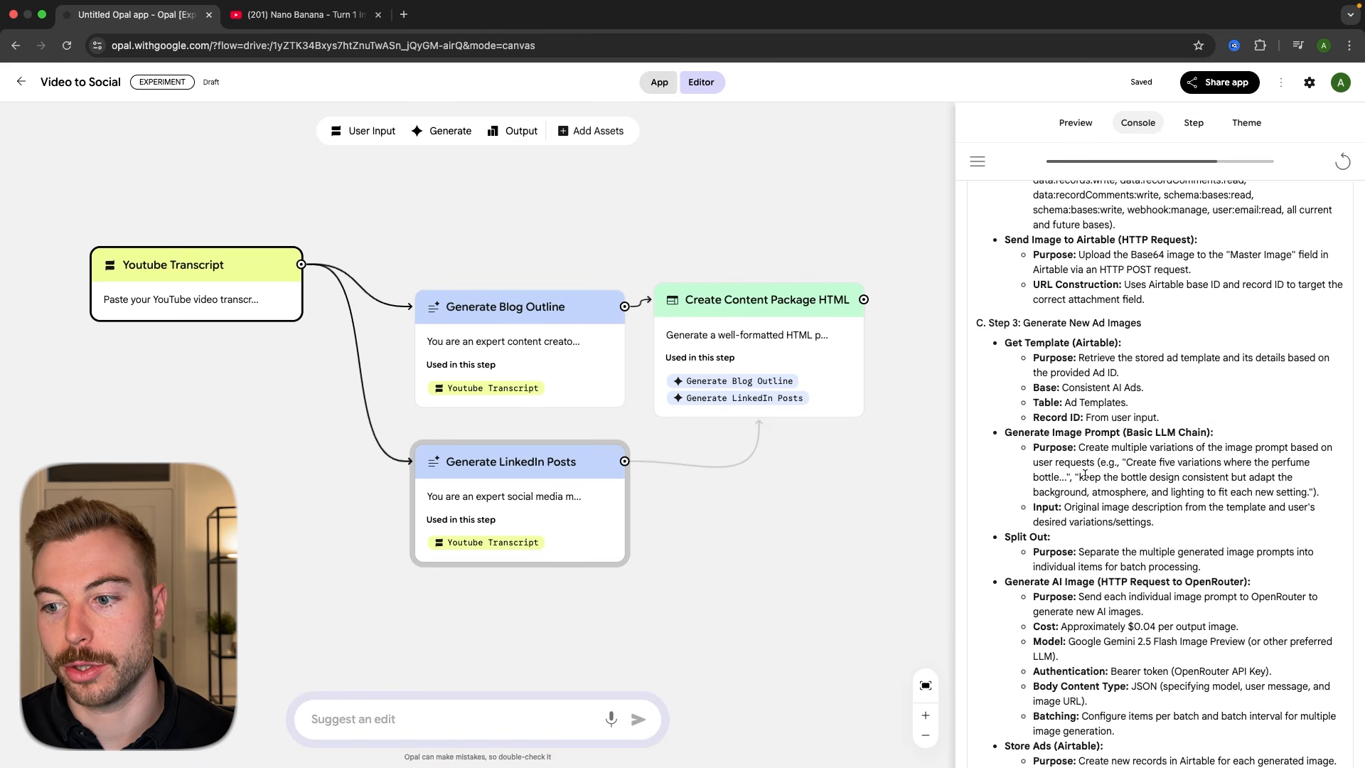
scroll(1085, 475, "up", 10)
scroll(1085, 475, "down", 15)
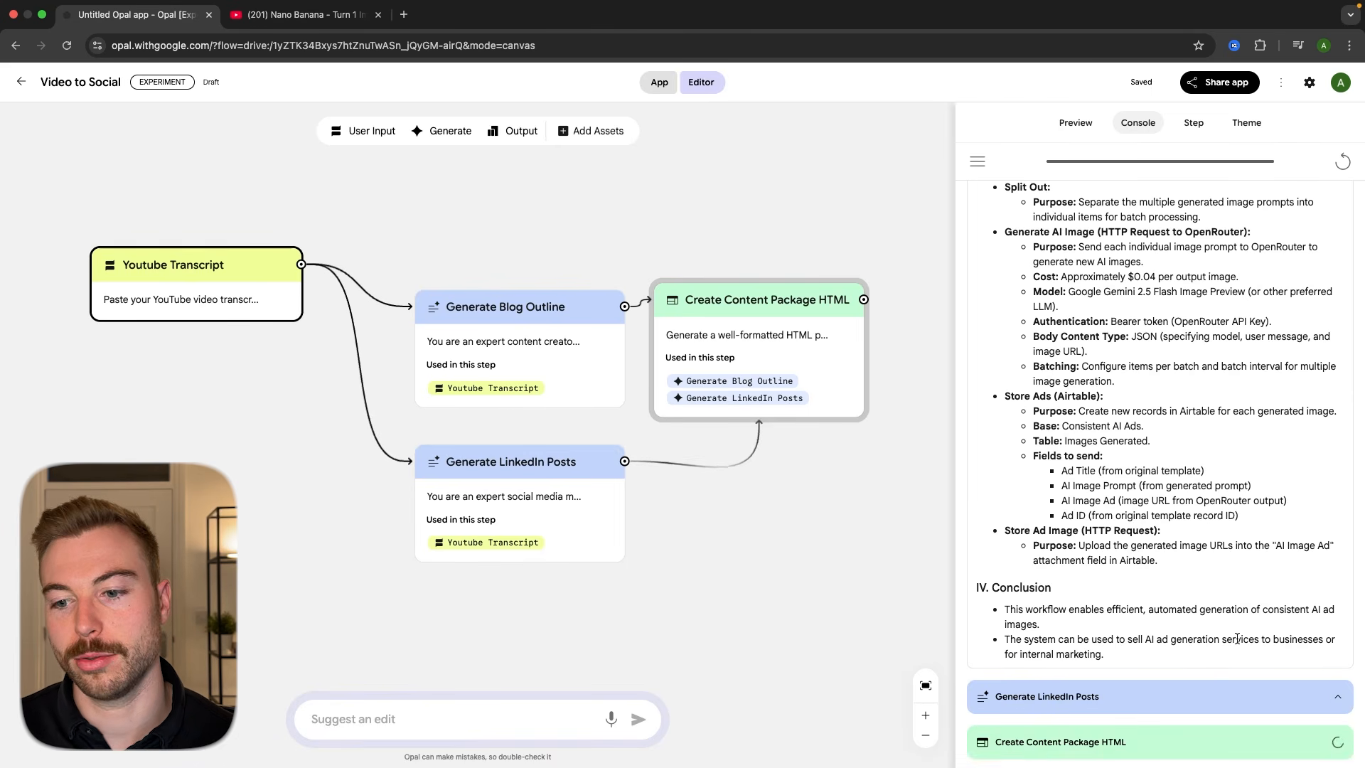
- Examine the Generate LinkedIn Posts output in the console, expanding its gemini-2.5-flash call down to the model response
left_click(1203, 701)
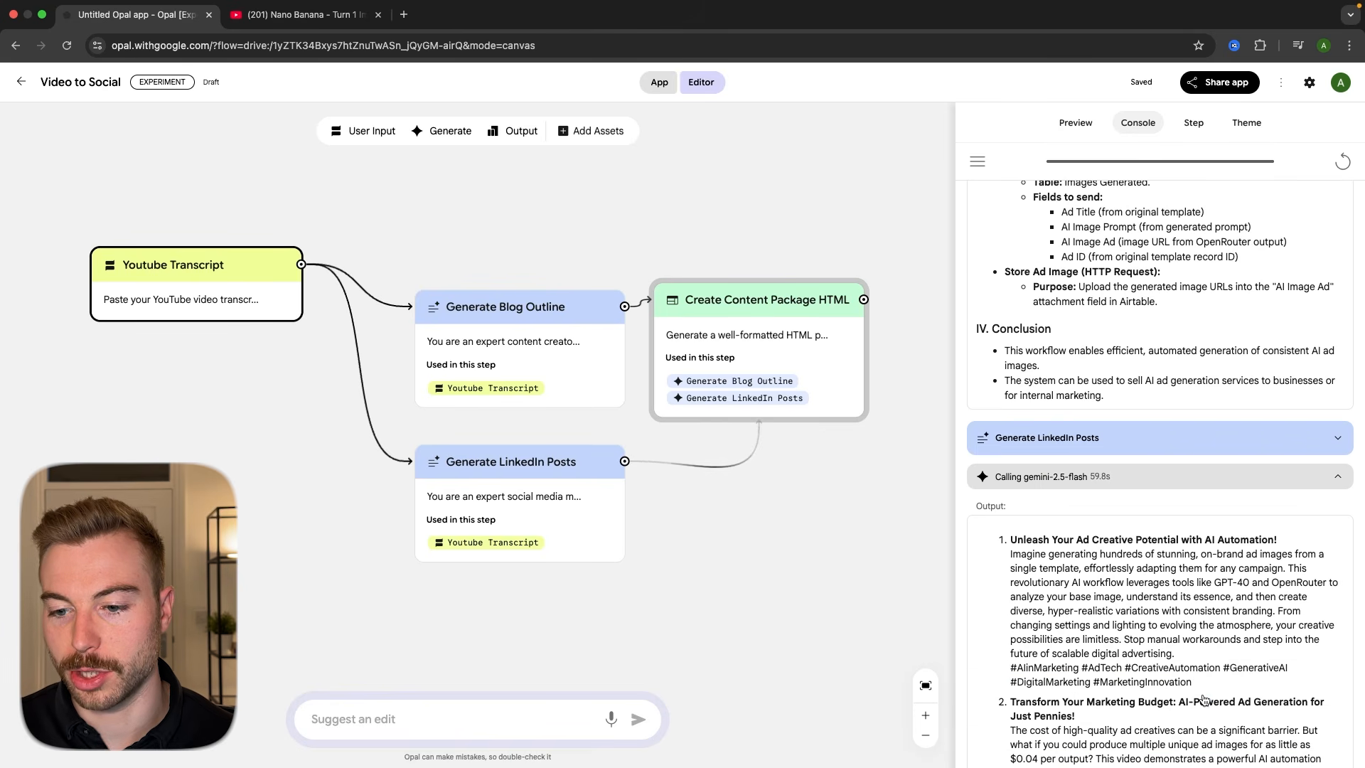
scroll(1204, 700, "down", 5)
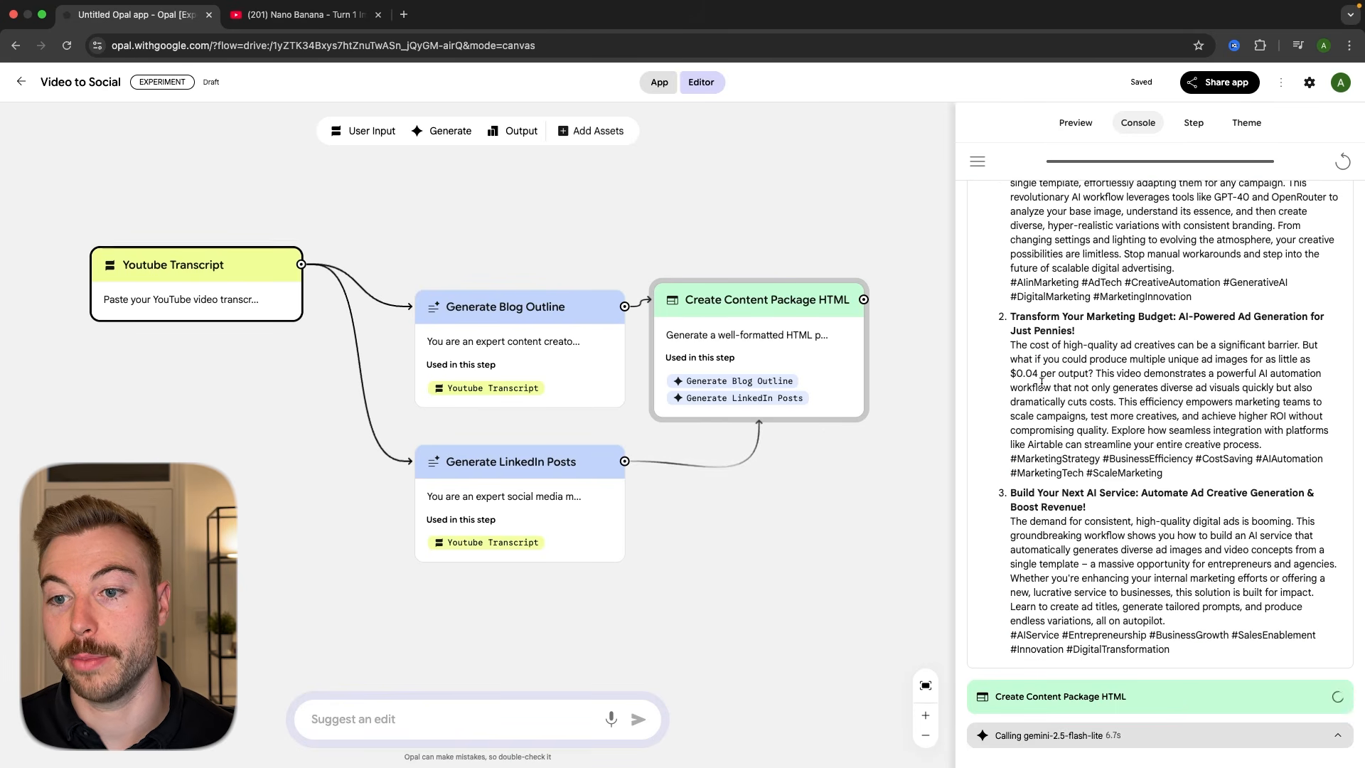
left_click_drag(1010, 373, 1170, 375)
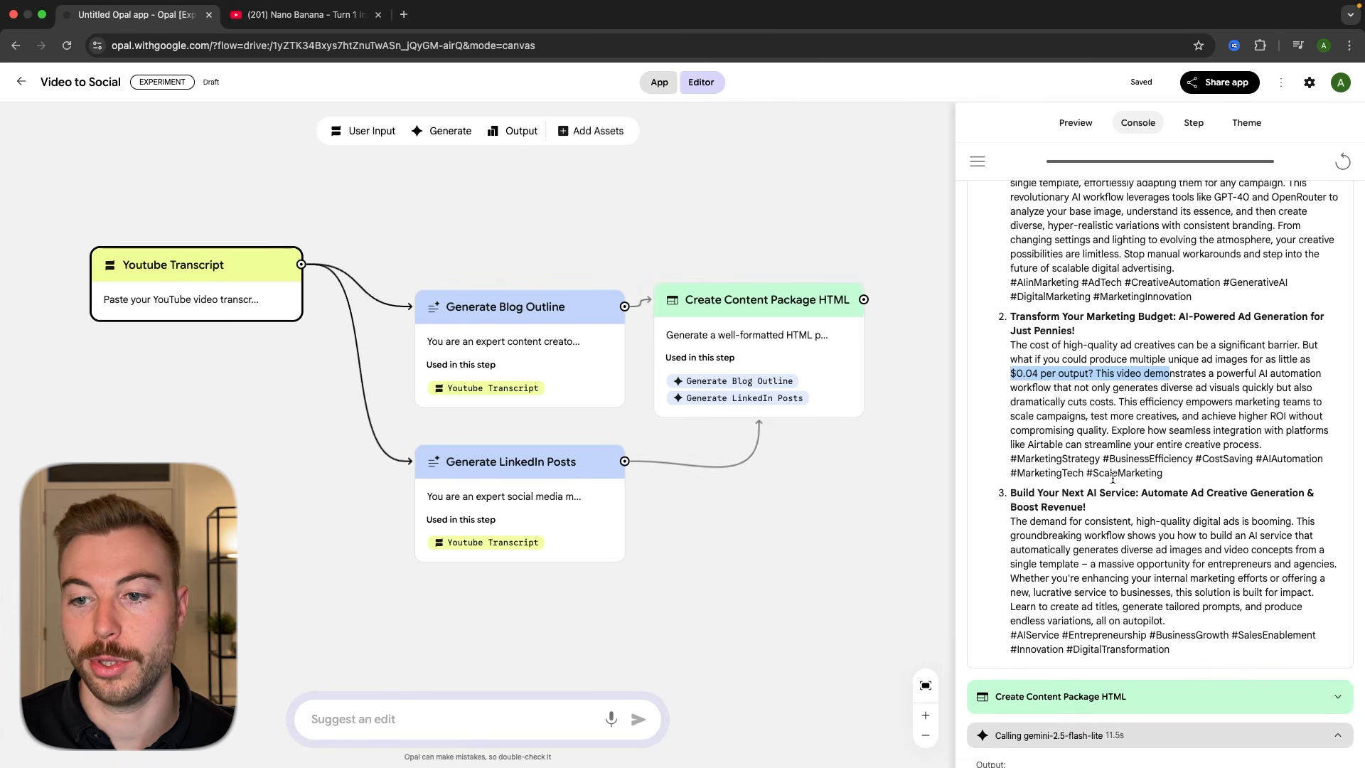
scroll(1113, 473, "up", 2)
scroll(1113, 478, "up", 3)
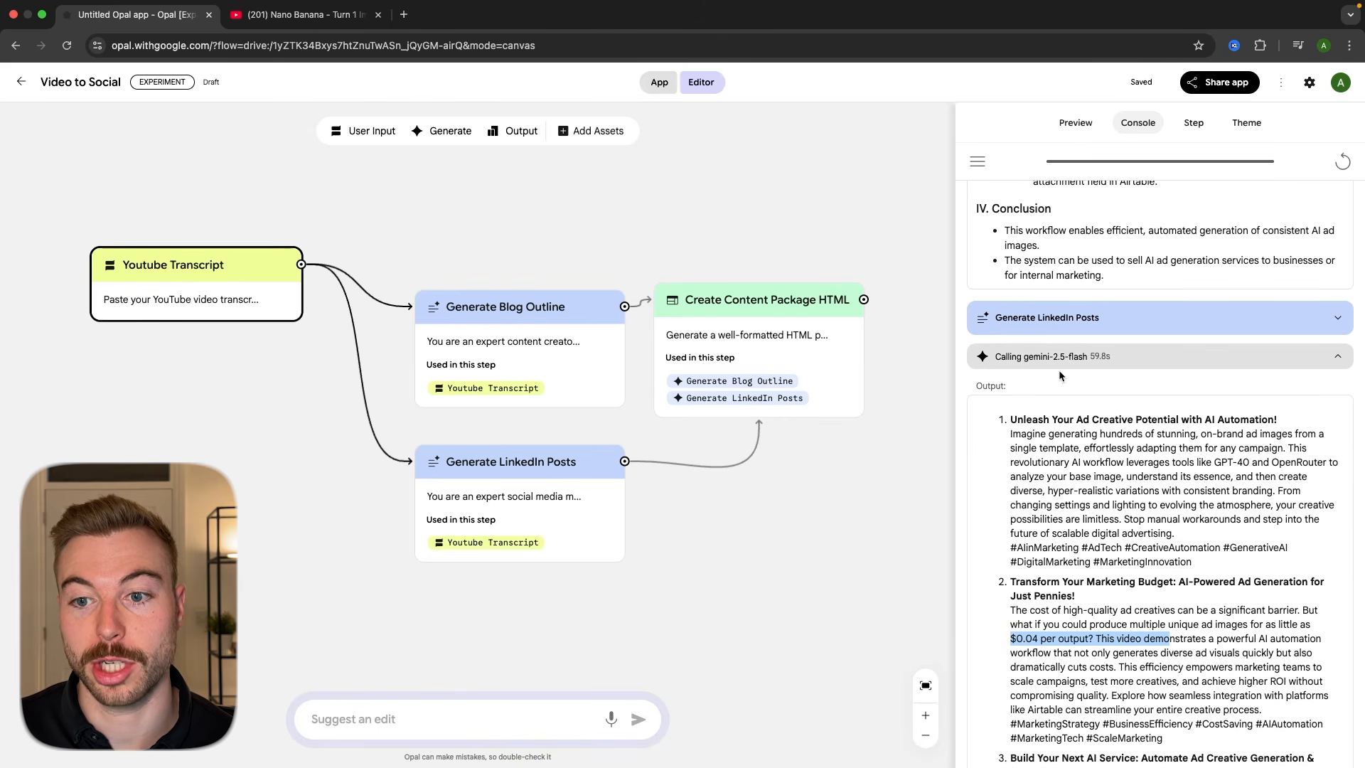
left_click(1066, 354)
scroll(1073, 423, "down", 5)
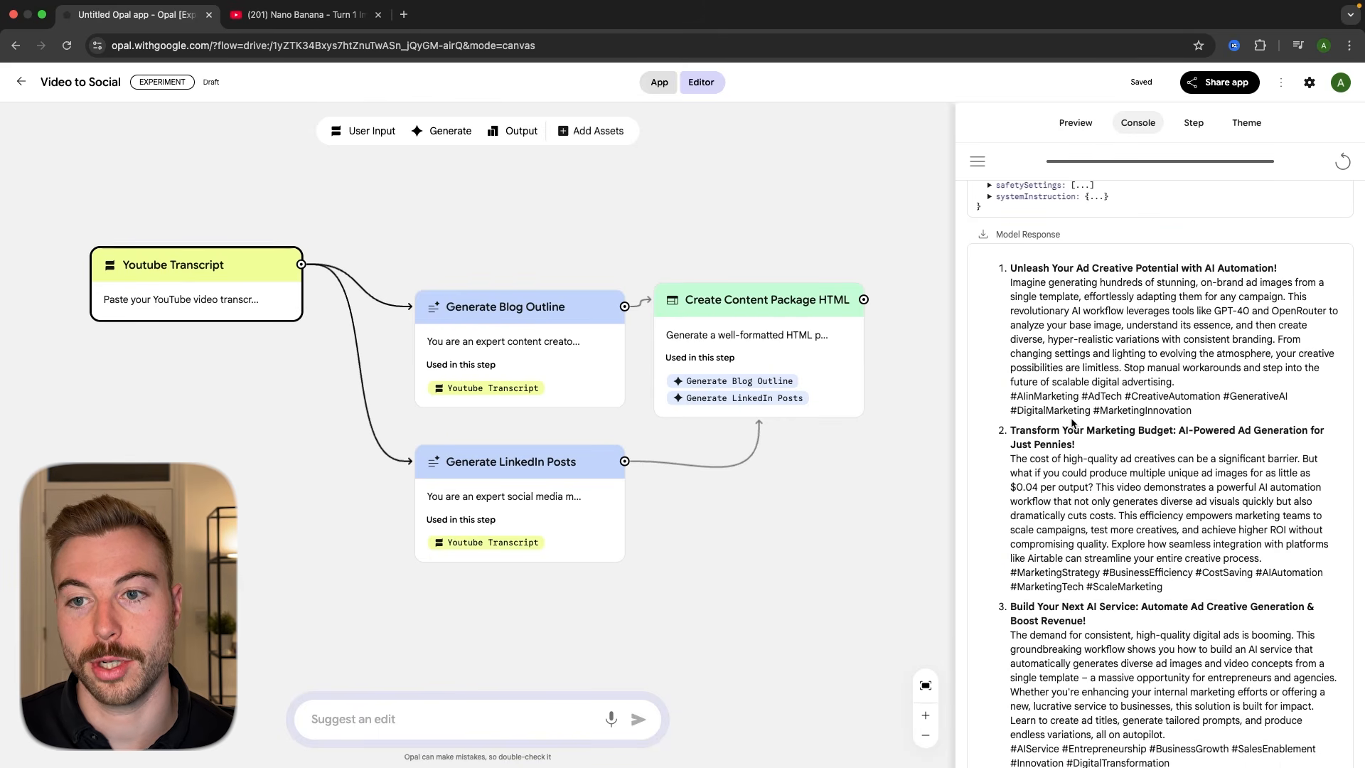
- Show the finished content package in the preview and read the guide's introduction and workflow overview
left_click(1070, 123)
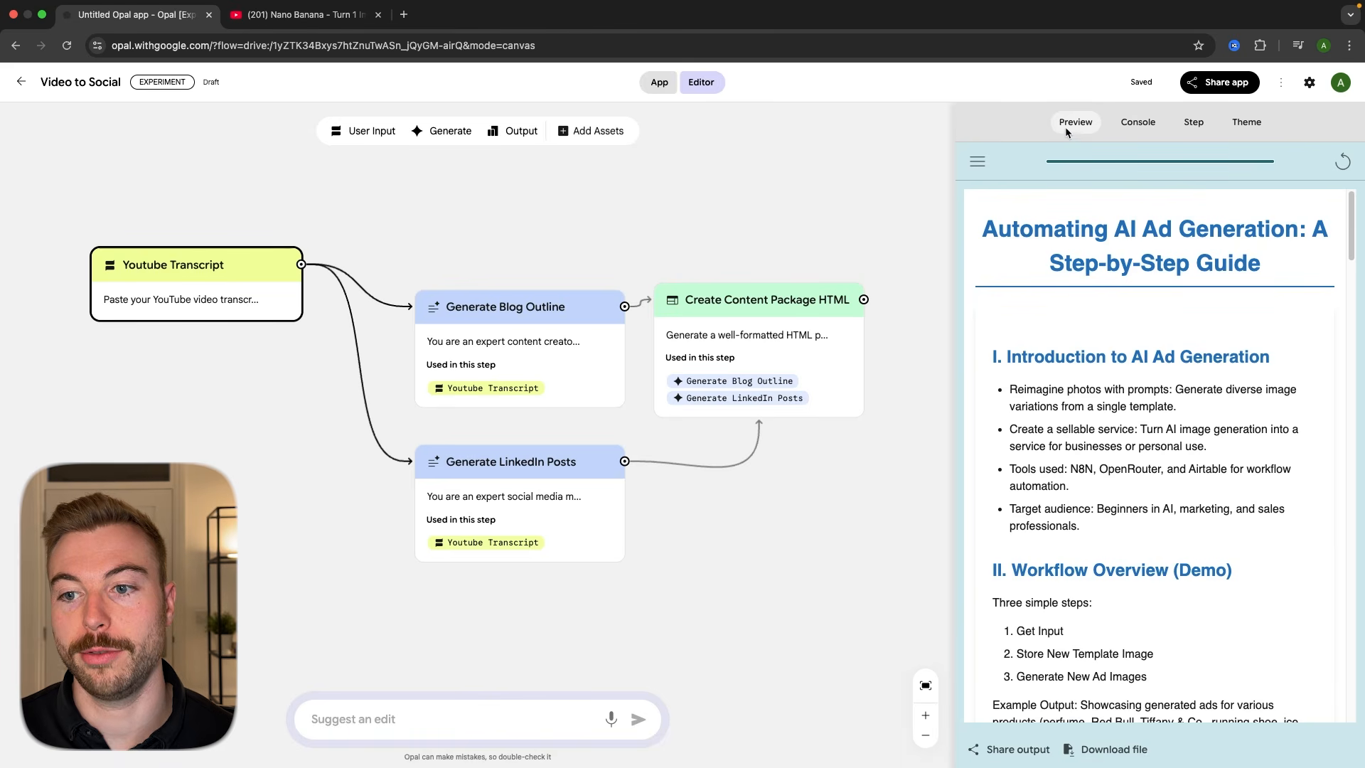
scroll(1055, 540, "down", 3)
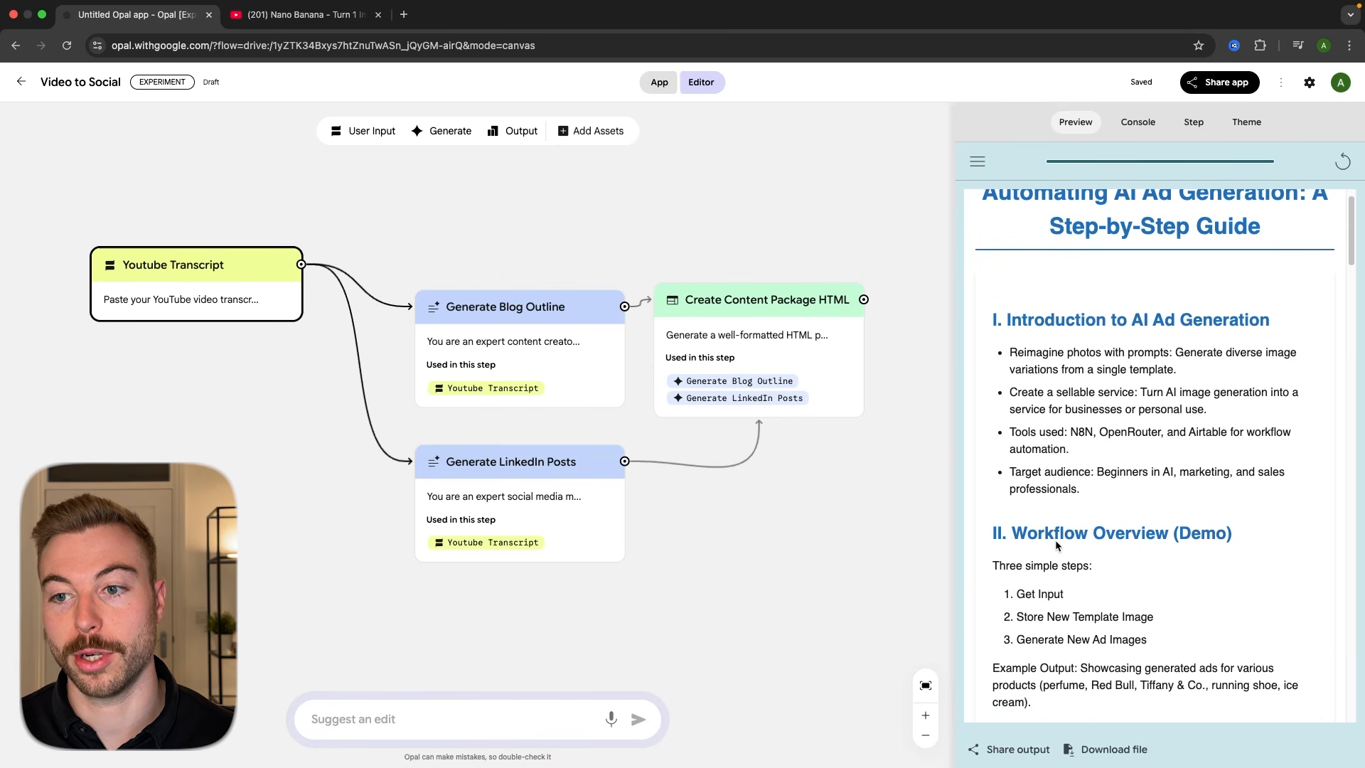
scroll(1102, 420, "up", 3)
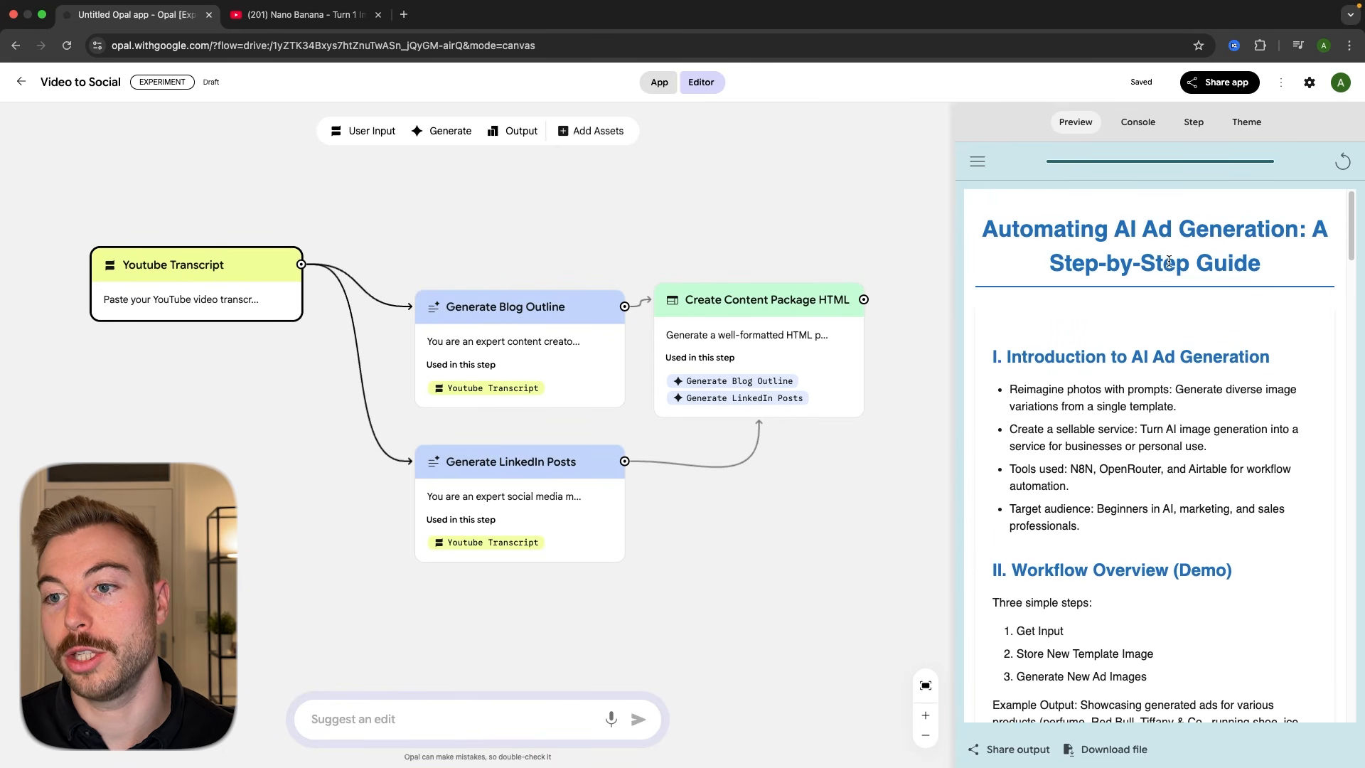
scroll(1203, 411, "down", 1)
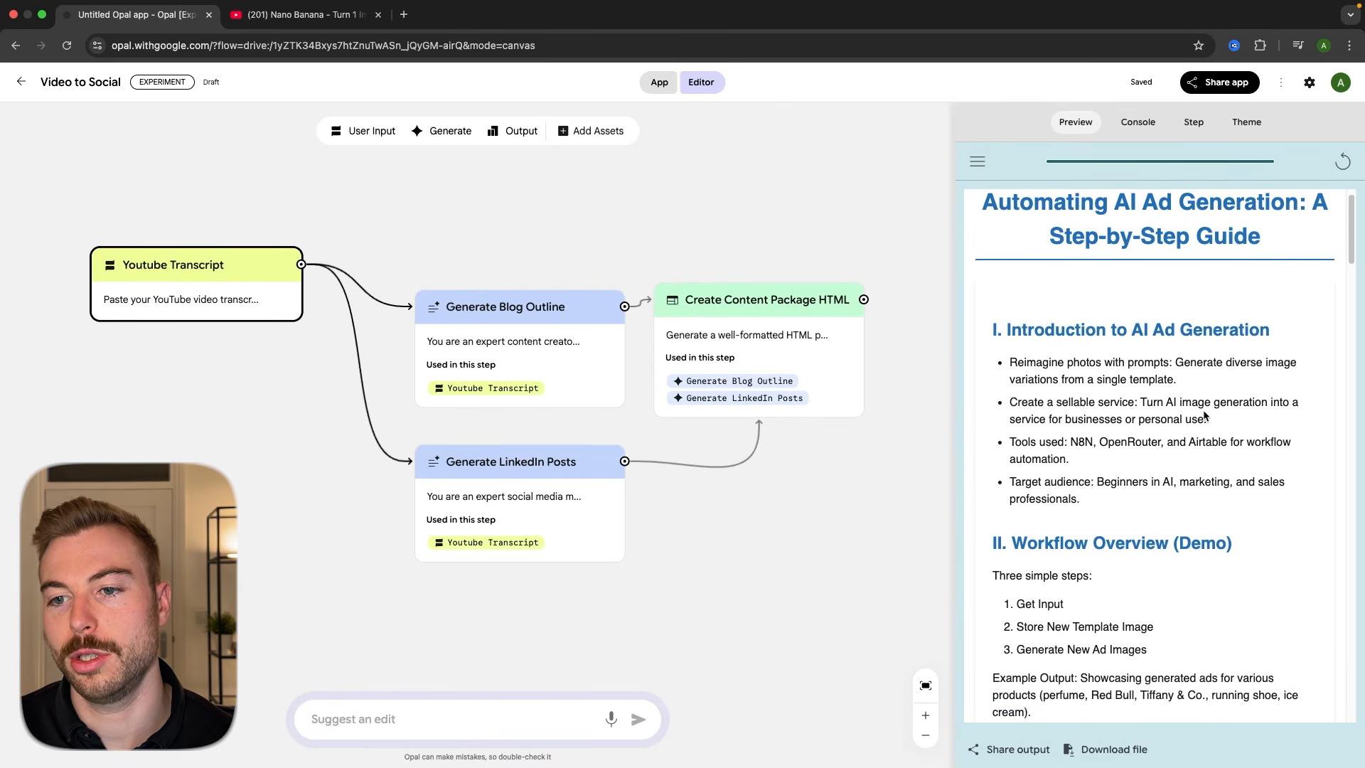
scroll(1203, 415, "down", 5)
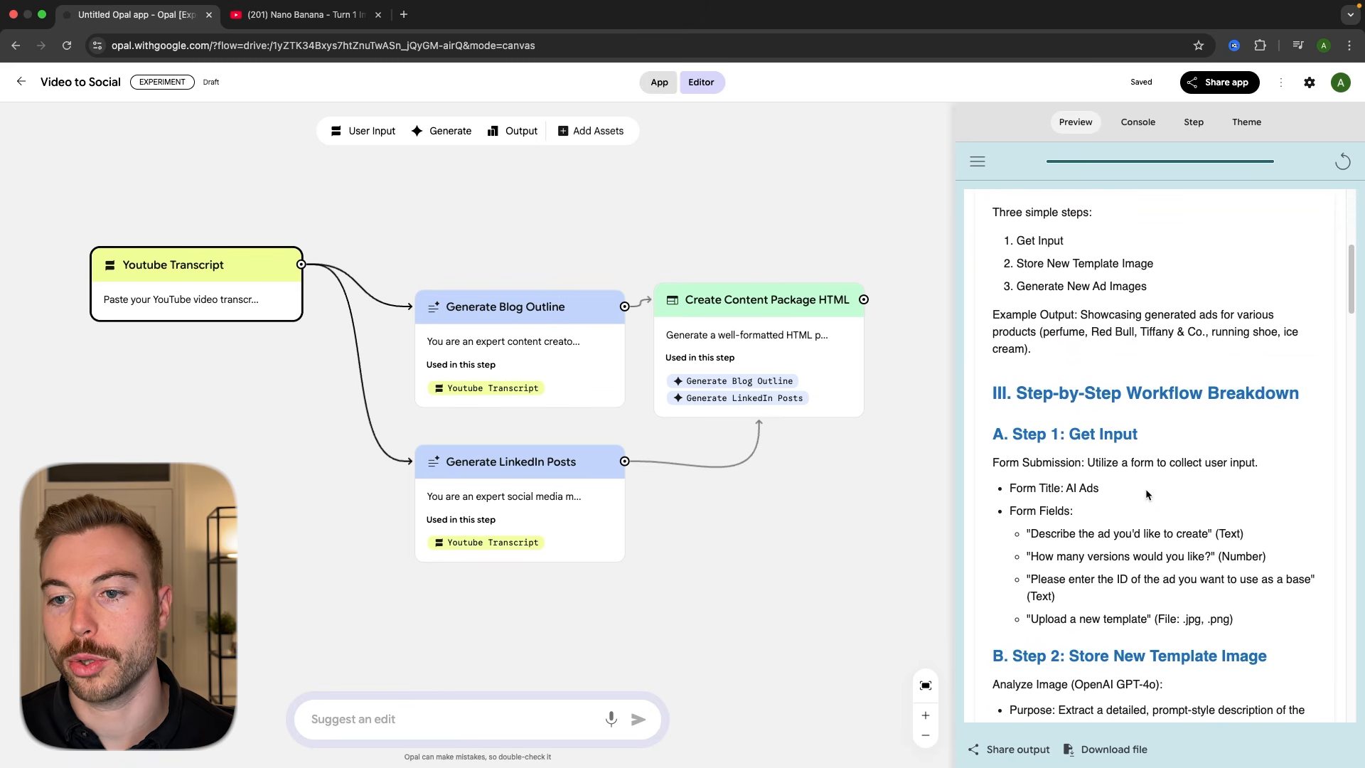
scroll(1145, 489, "up", 5)
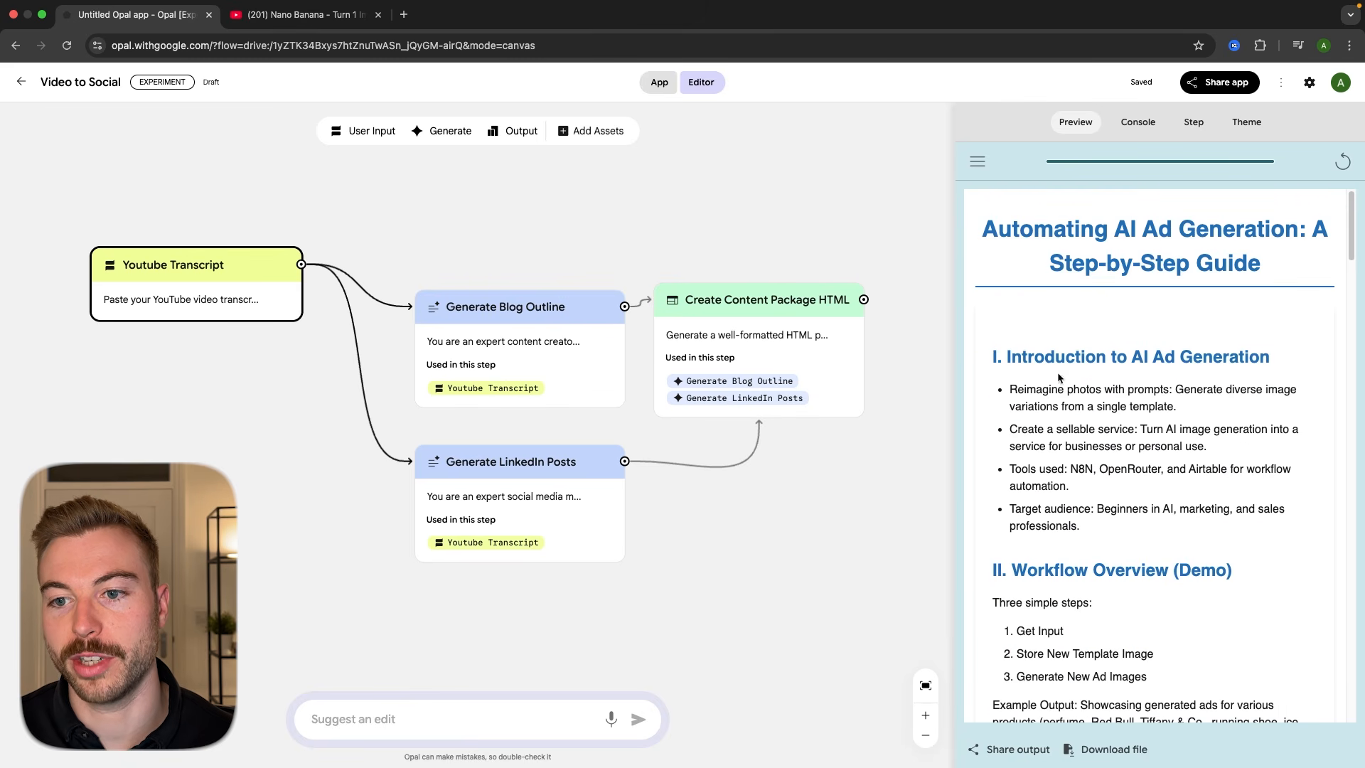
scroll(1063, 423, "down", 3)
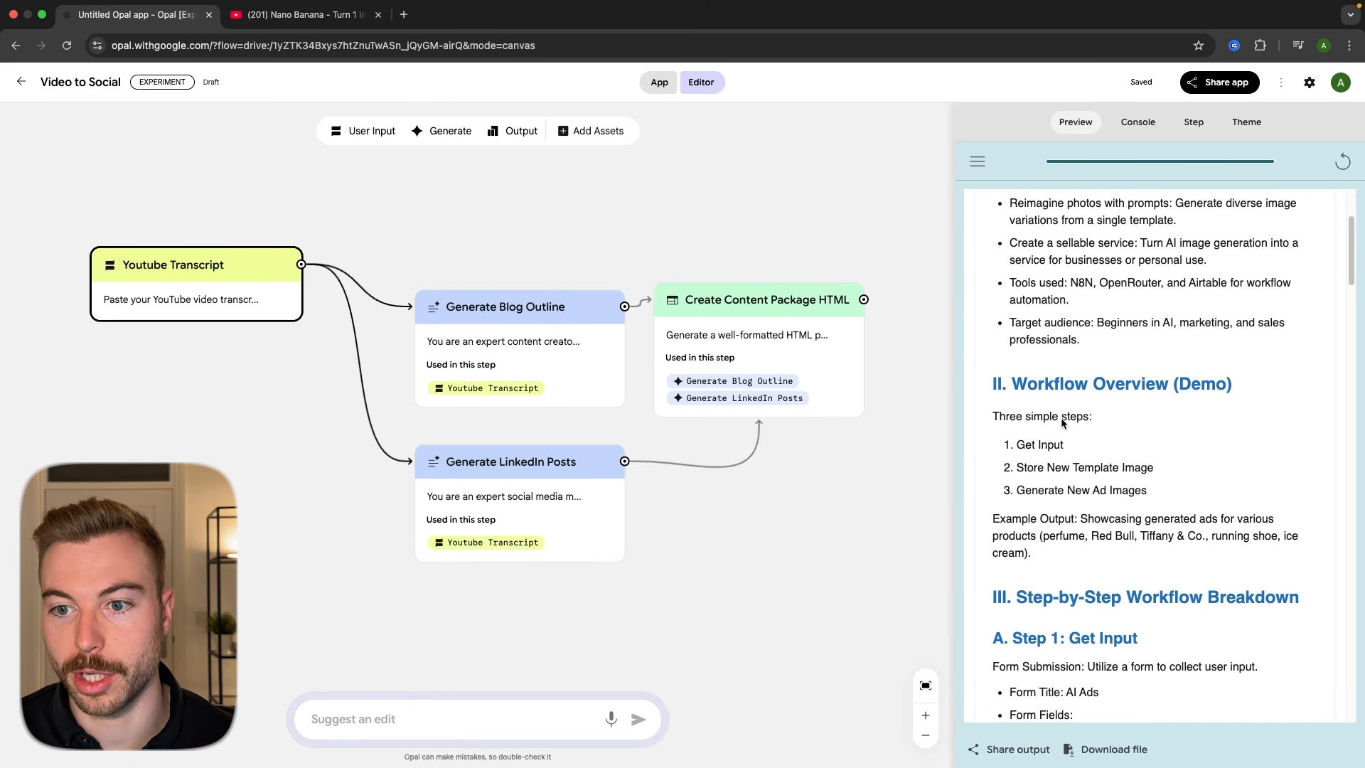
scroll(1061, 422, "down", 1)
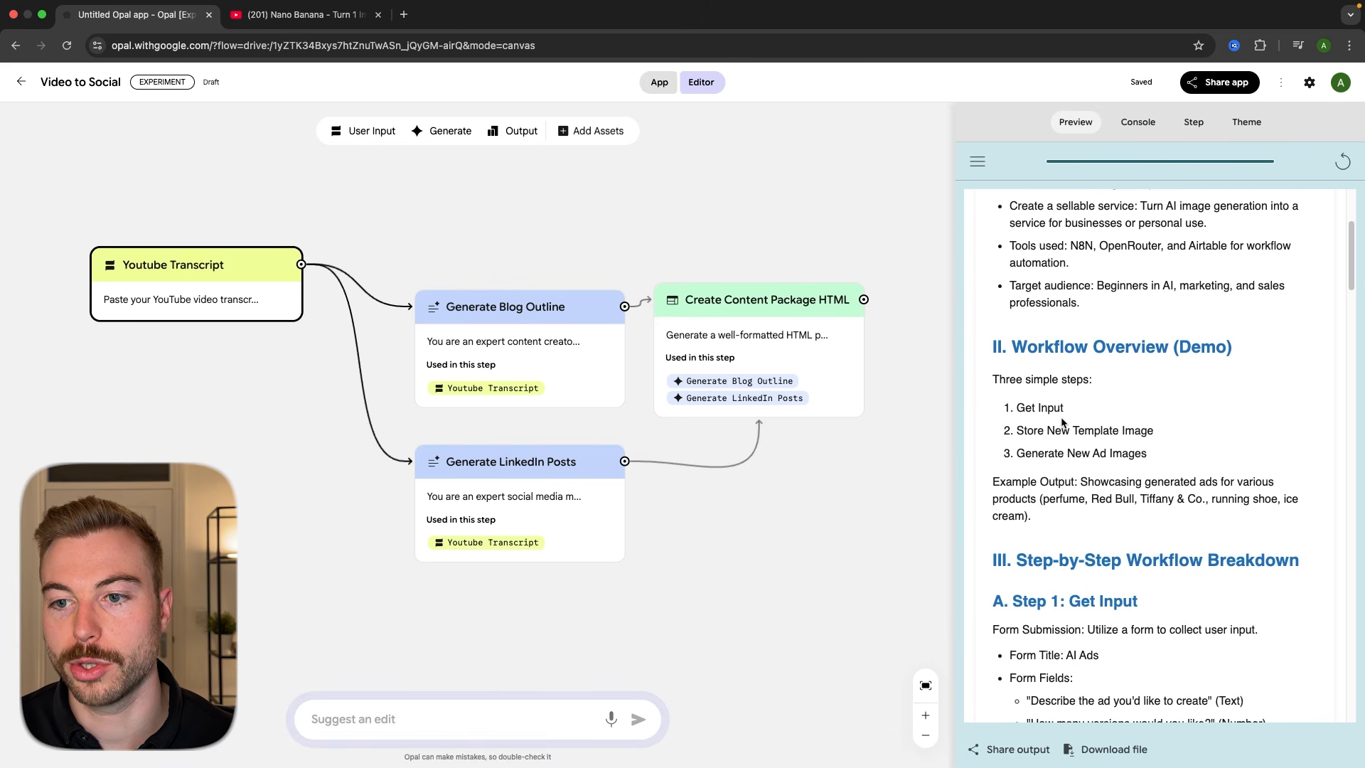
scroll(1077, 376, "down", 2)
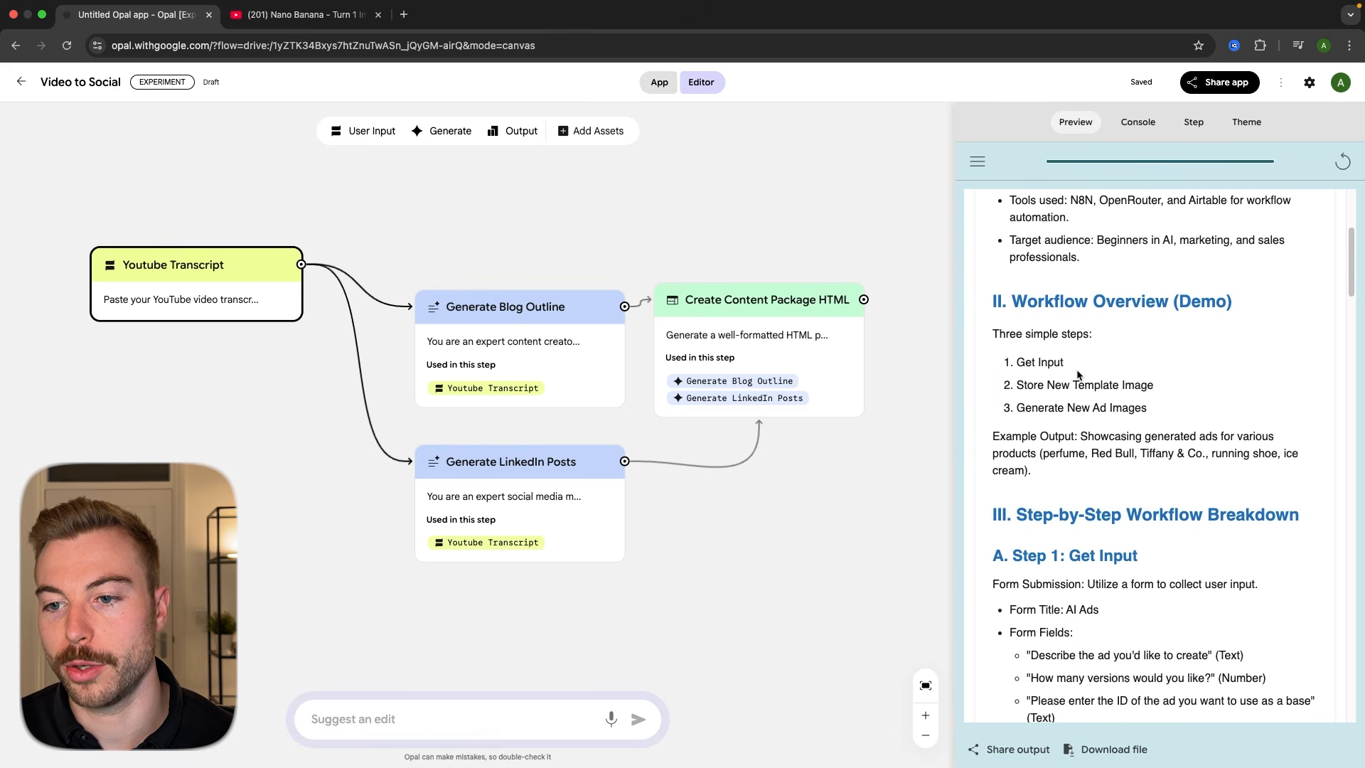
scroll(1071, 390, "down", 1)
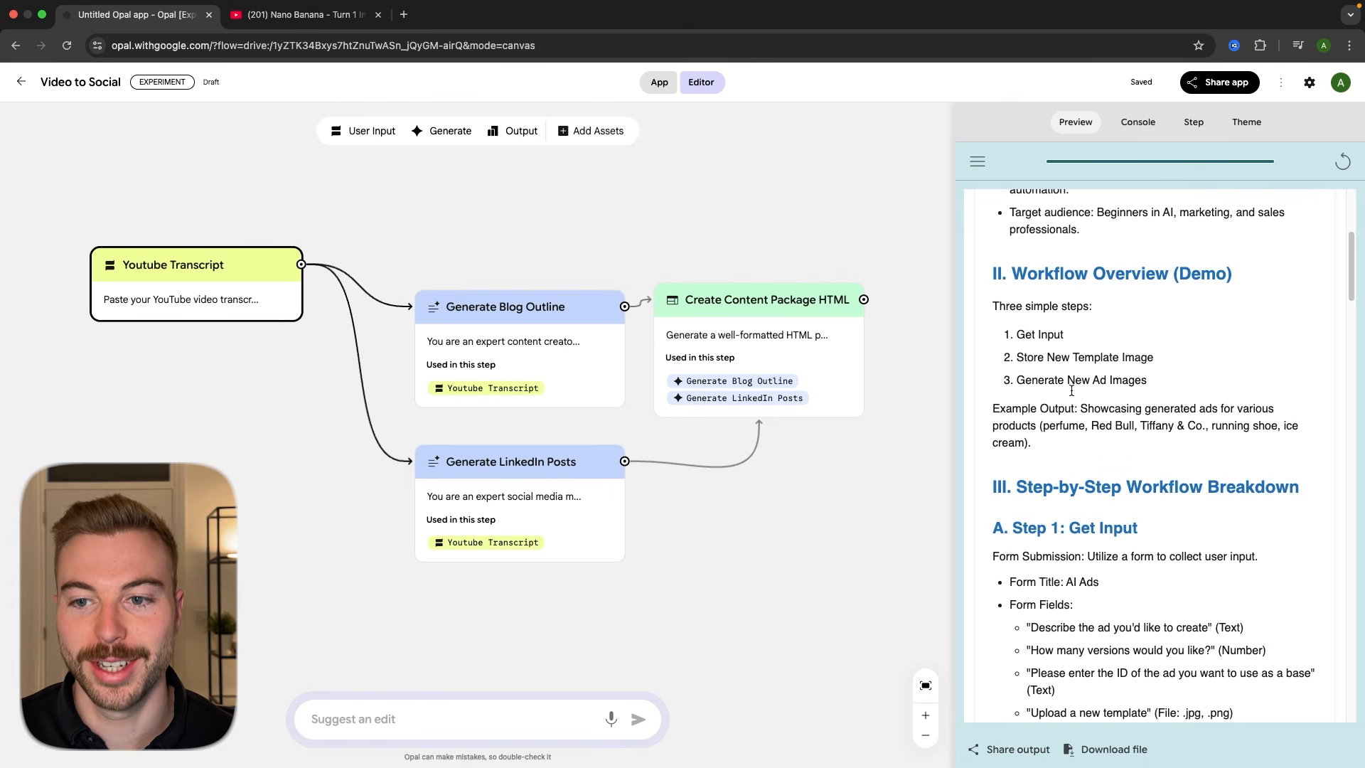
scroll(1072, 390, "down", 3)
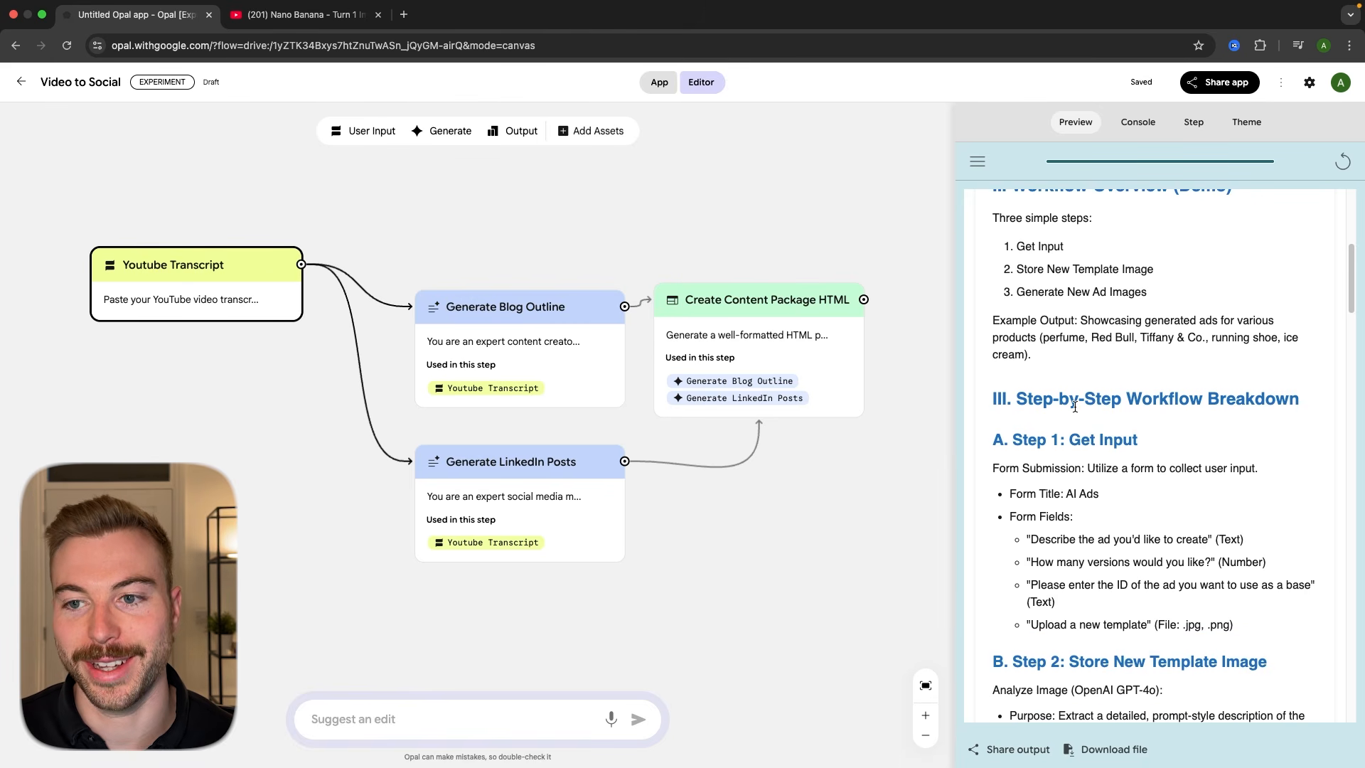
- Read the workflow breakdown's Get Input section and the image analysis and ad title parts of Store New Template Image
scroll(1075, 406, "down", 6)
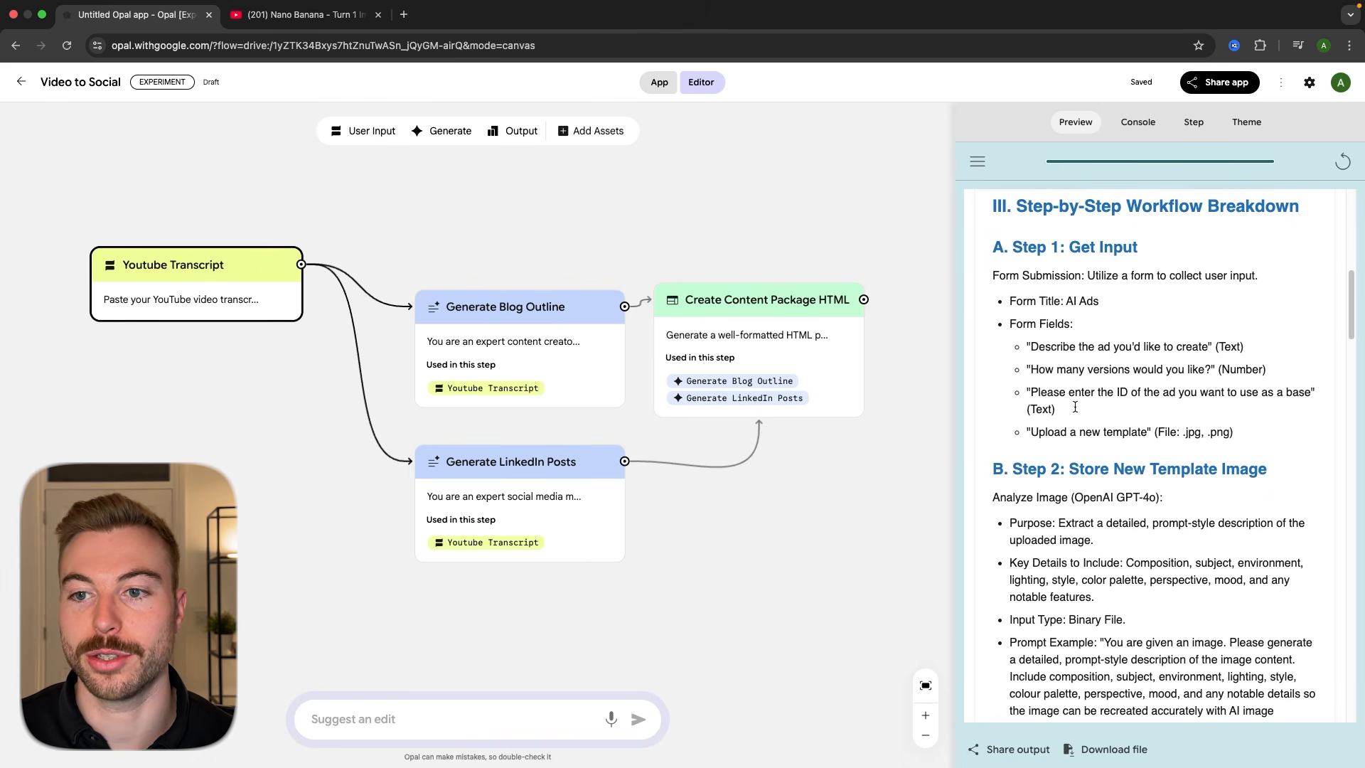
scroll(1075, 406, "down", 7)
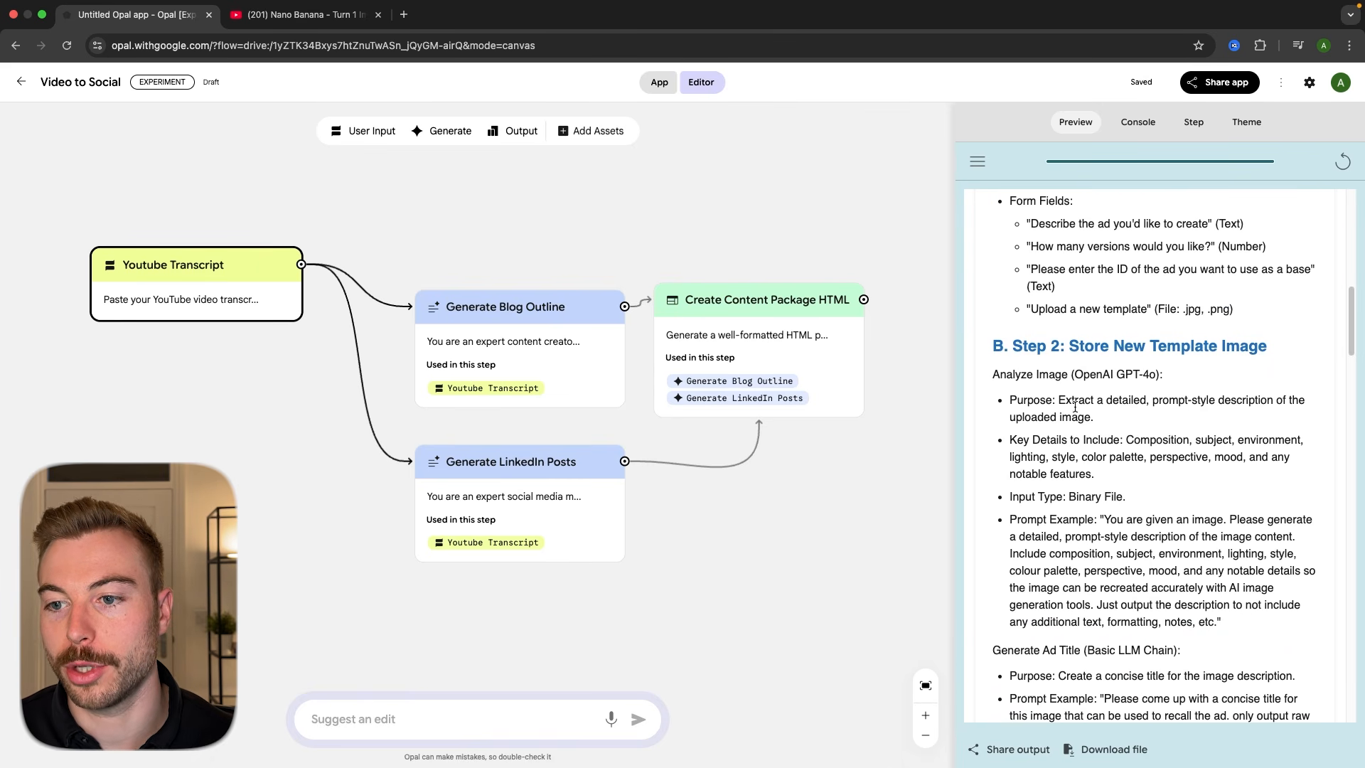
scroll(1075, 407, "down", 1)
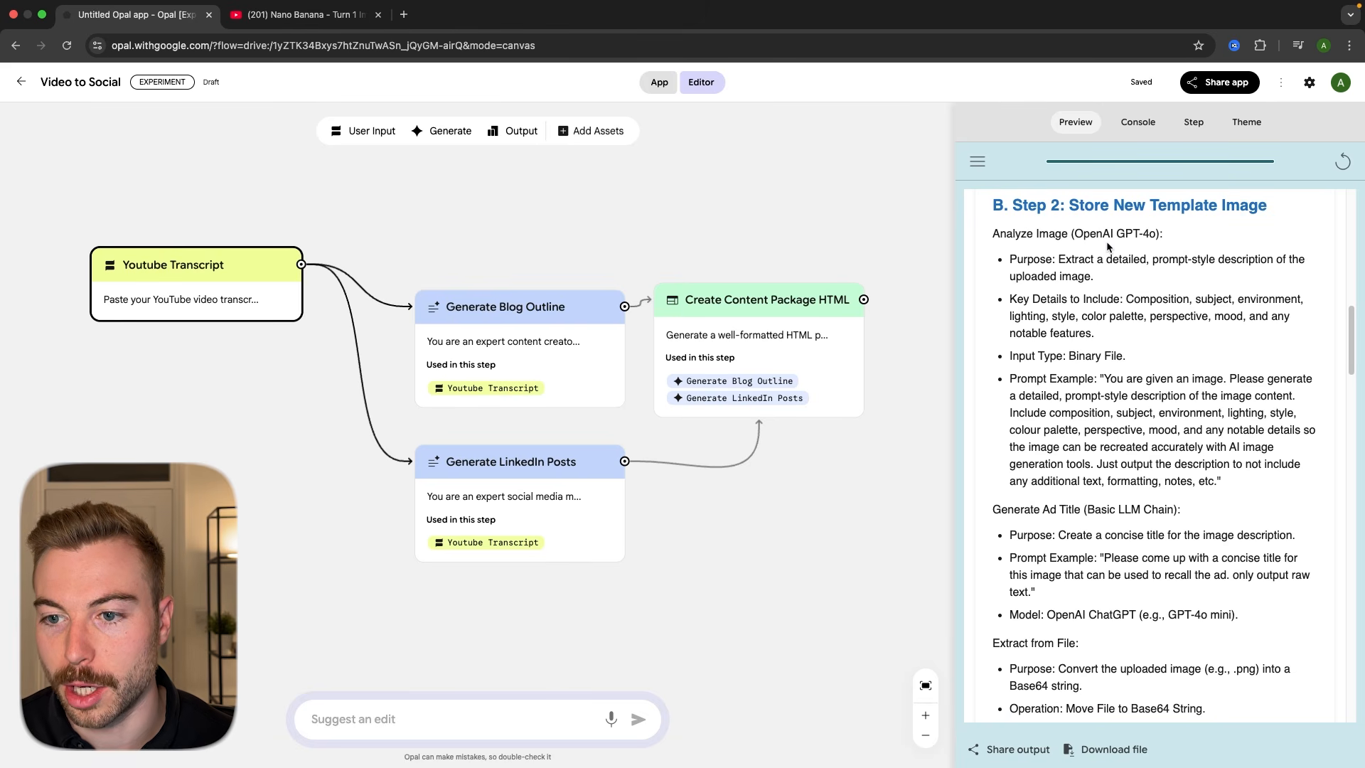
left_click_drag(1066, 355, 1126, 357)
left_click(1124, 396)
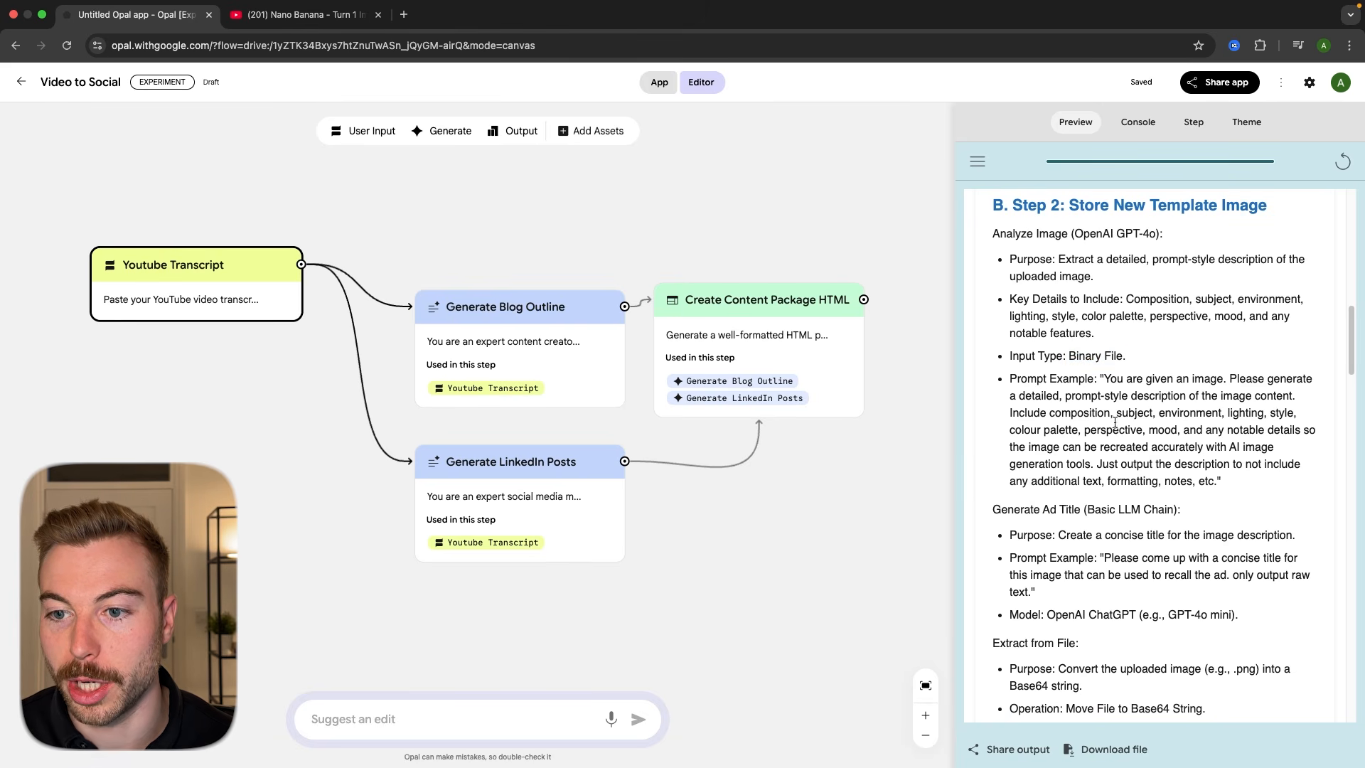
scroll(1115, 421, "down", 5)
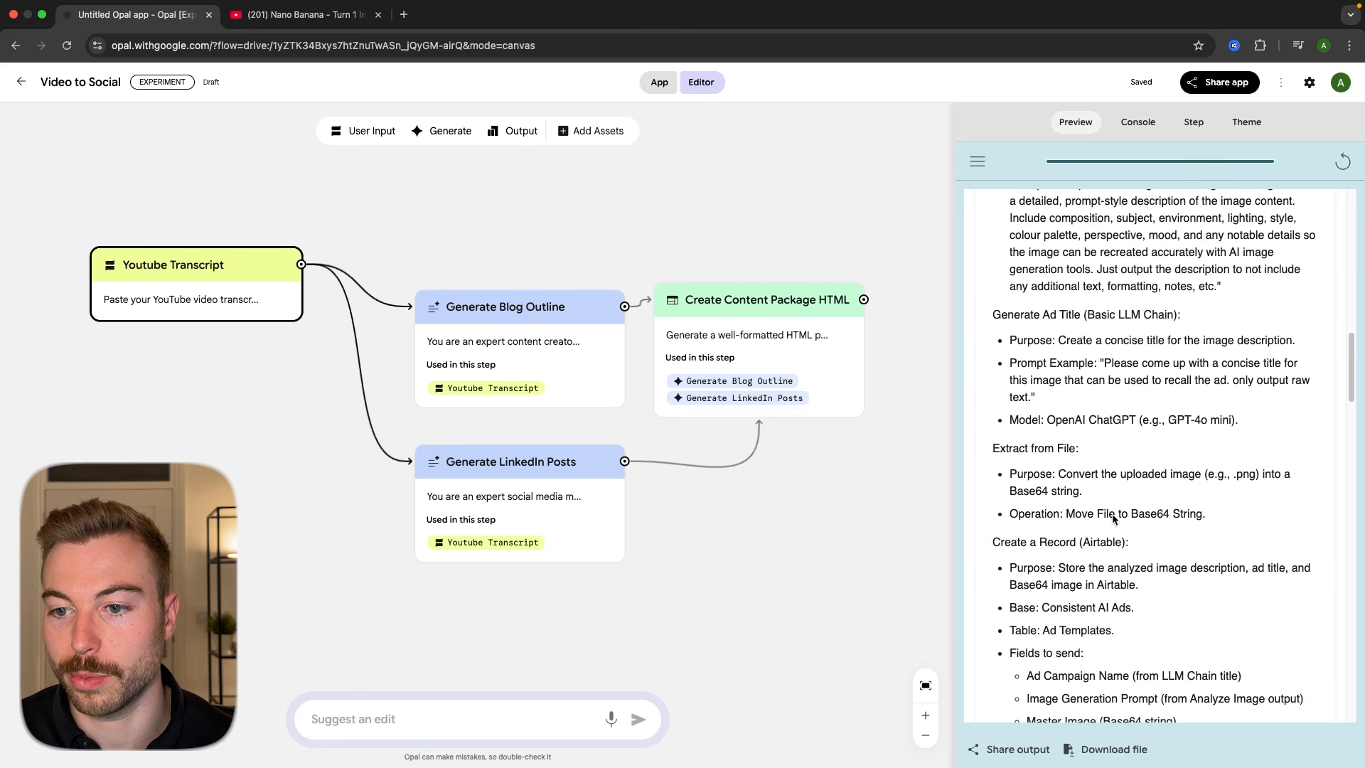
scroll(1115, 518, "down", 2)
left_click_drag(1088, 248, 1173, 249)
left_click(1160, 411)
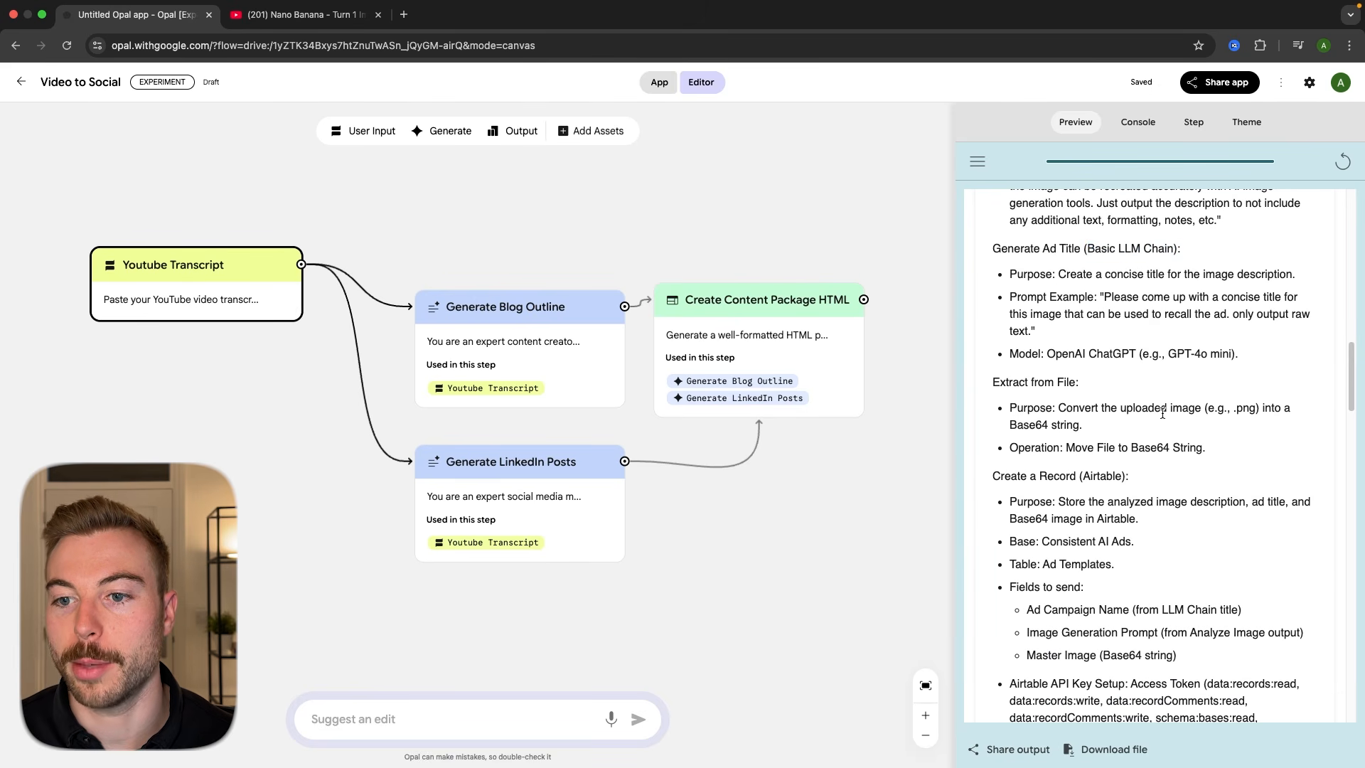
- Read the guide from the Airtable record fields through the Generate New Ad Images section to the conclusion
scroll(1158, 526, "down", 5)
scroll(1159, 532, "down", 2)
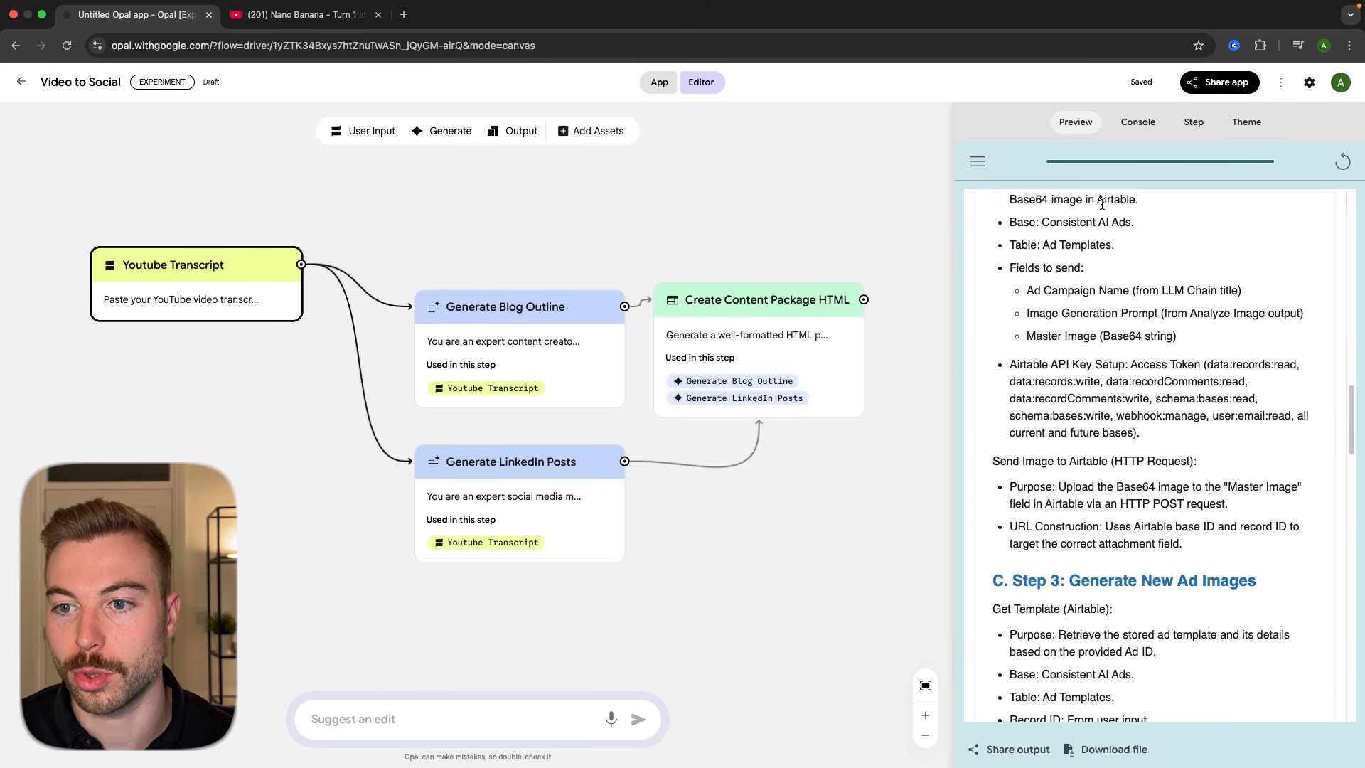
scroll(1095, 302, "up", 1)
left_click_drag(1082, 245, 1171, 249)
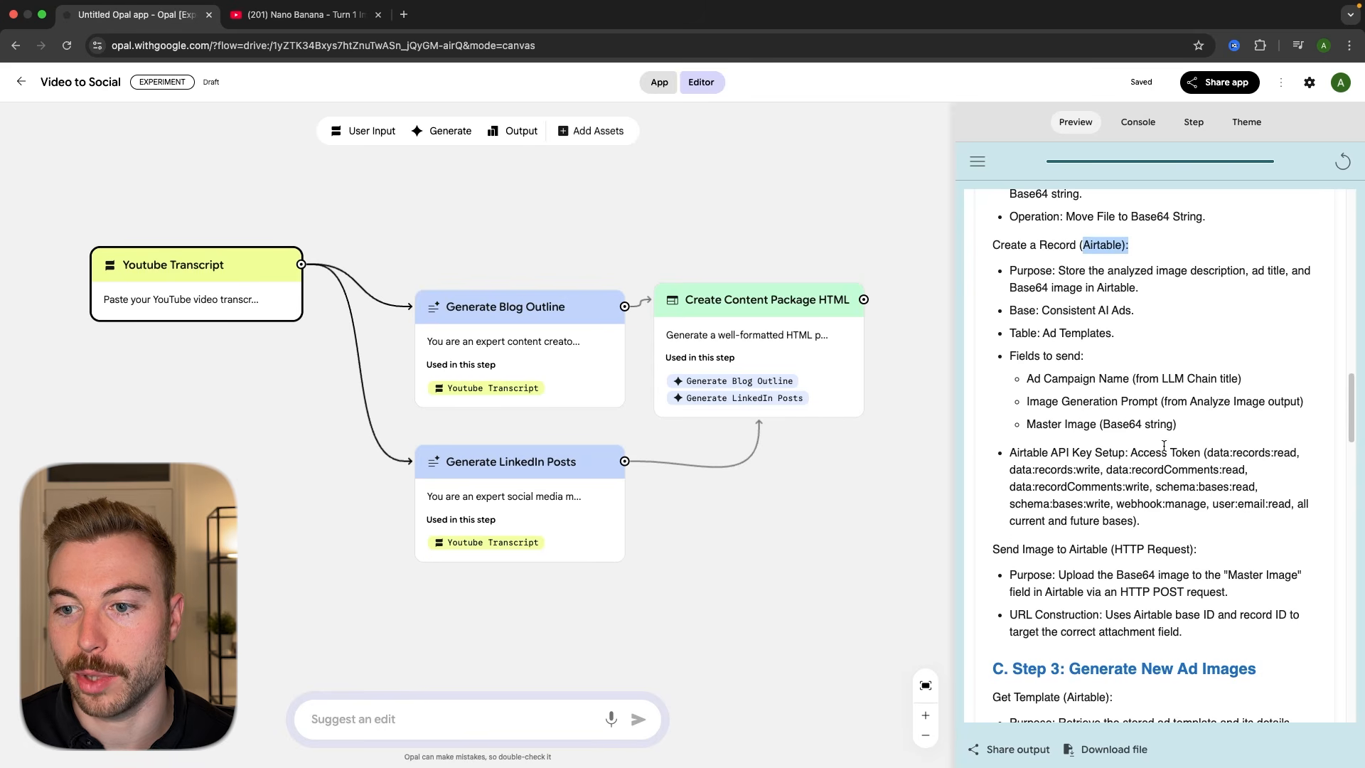
left_click_drag(1077, 424, 1136, 425)
scroll(1139, 425, "down", 4)
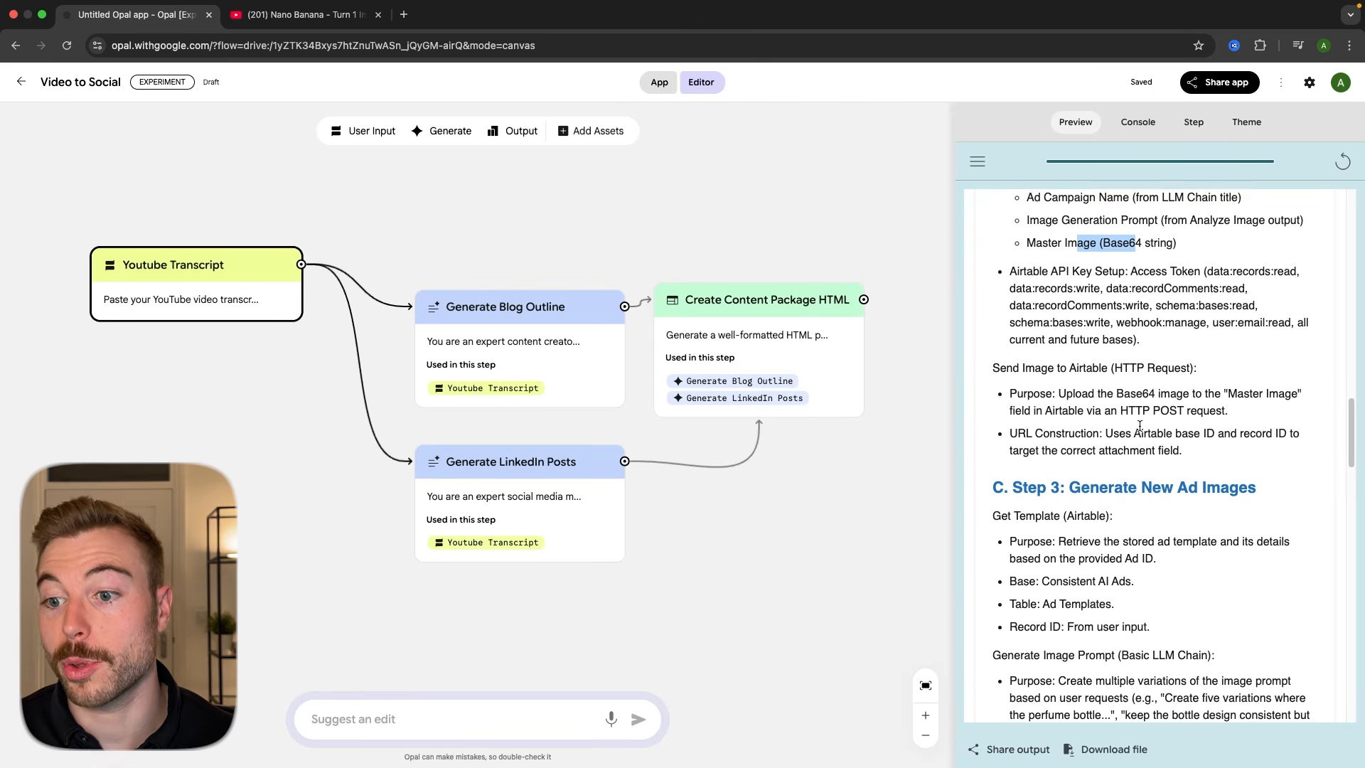
scroll(1139, 425, "down", 5)
scroll(1139, 426, "down", 8)
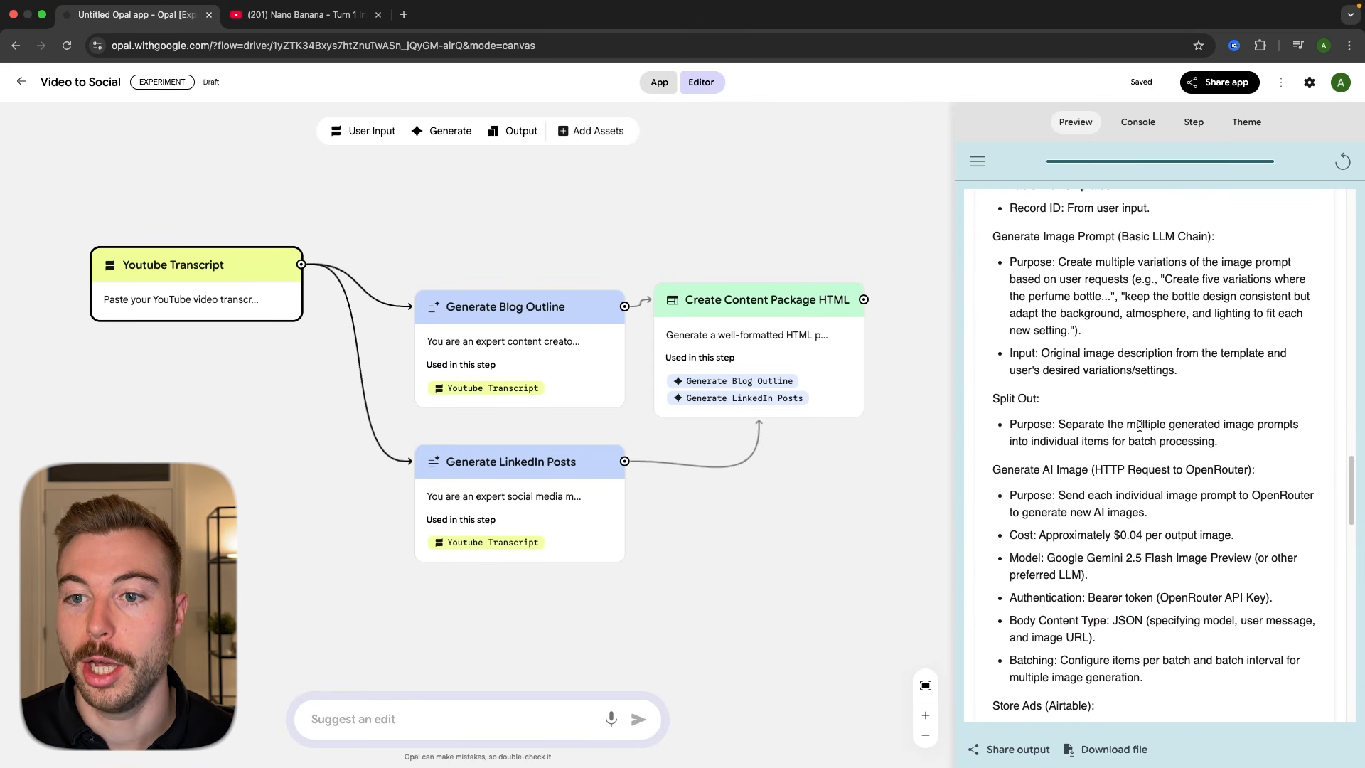
scroll(1106, 467, "down", 5)
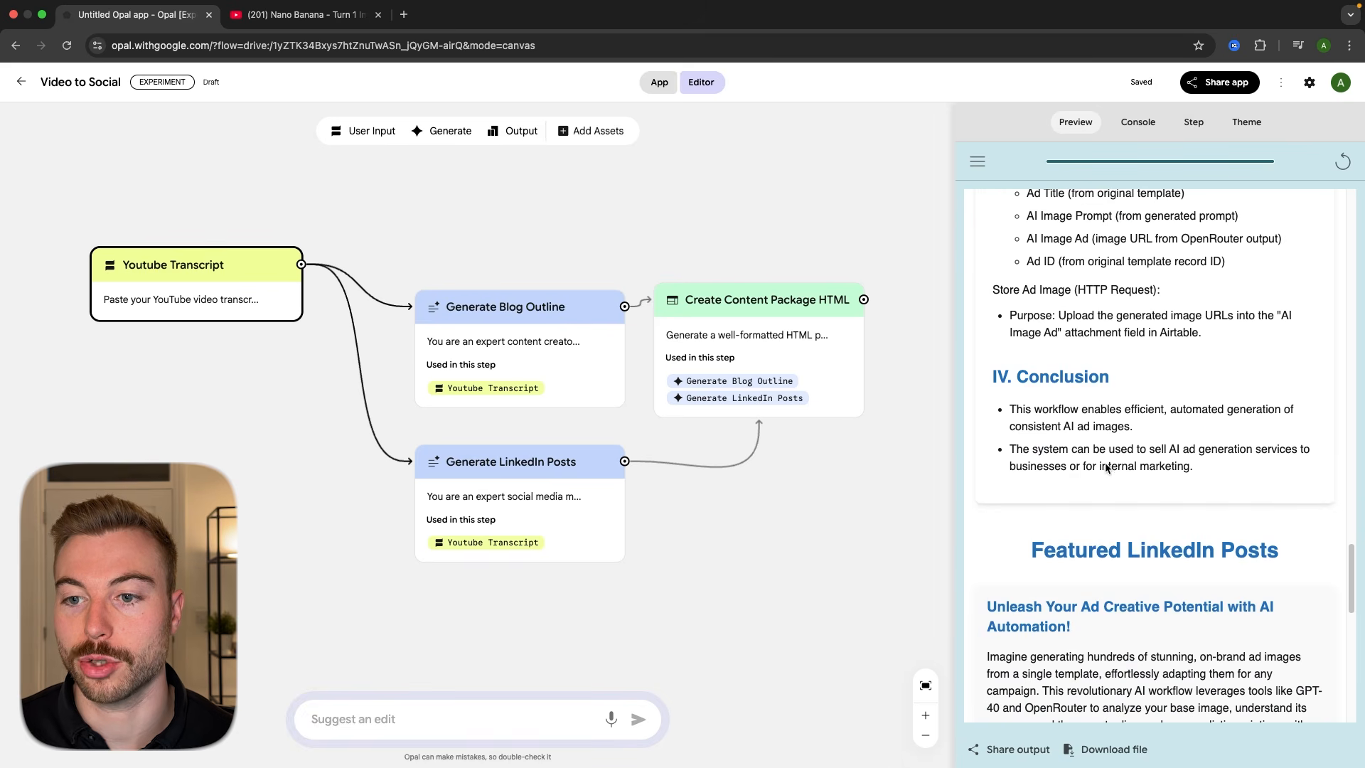
- Review the Featured LinkedIn Posts section, reading the first two posts and their hashtags
scroll(1089, 435, "down", 1)
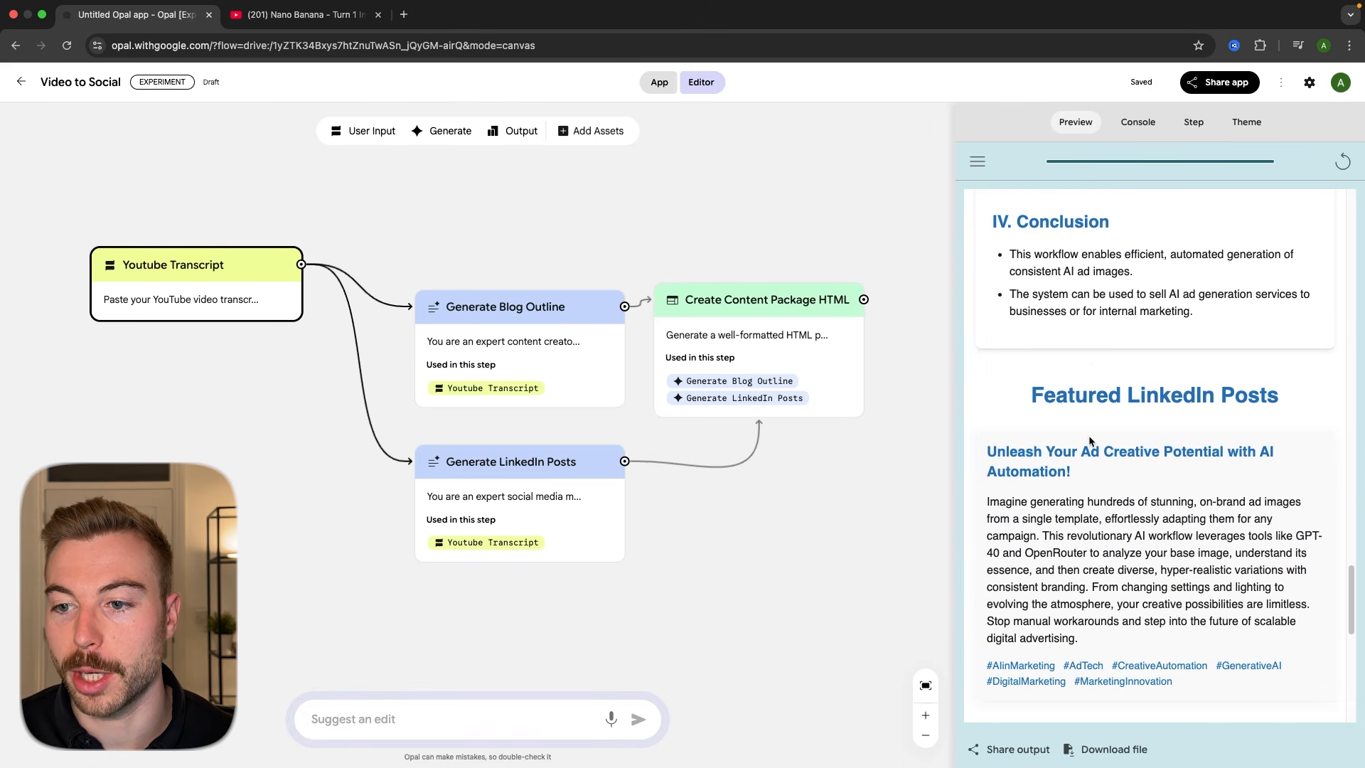
scroll(1251, 419, "down", 3)
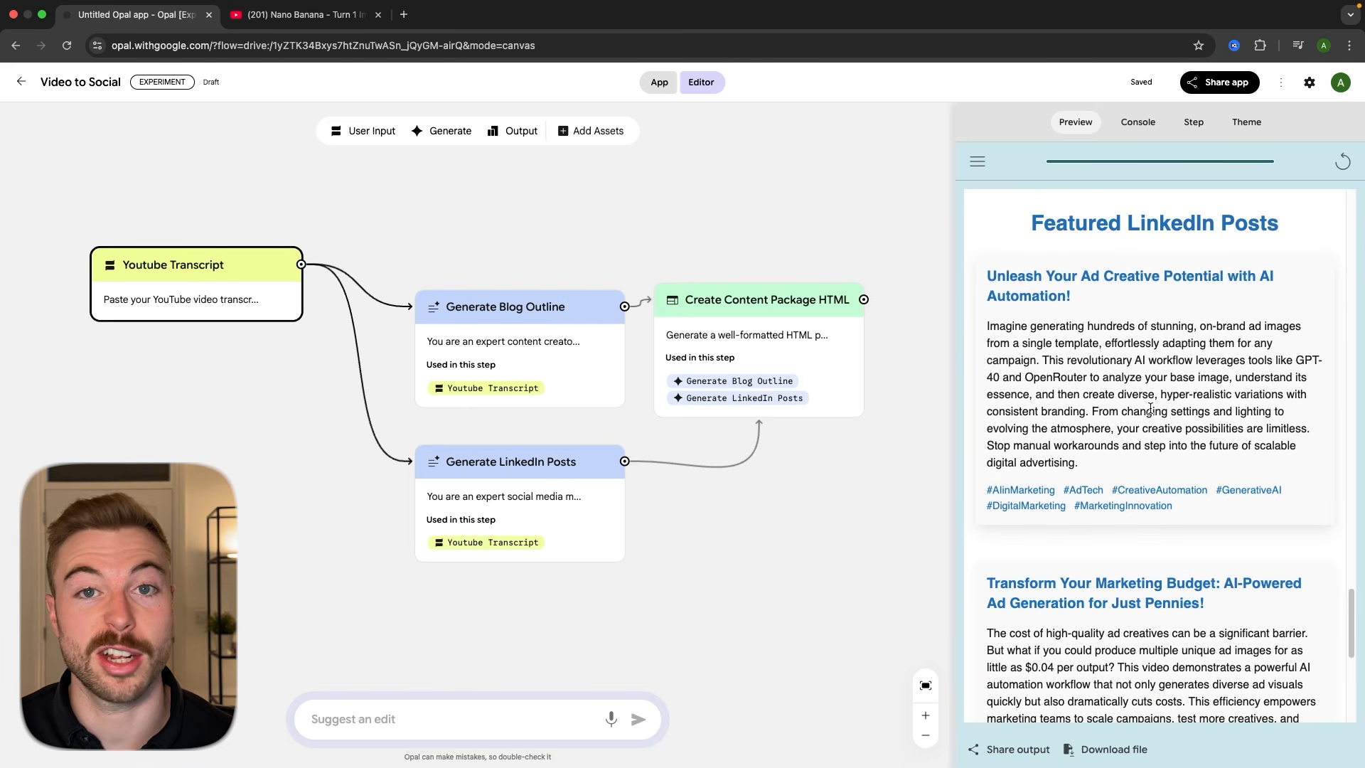
scroll(1150, 409, "up", 1)
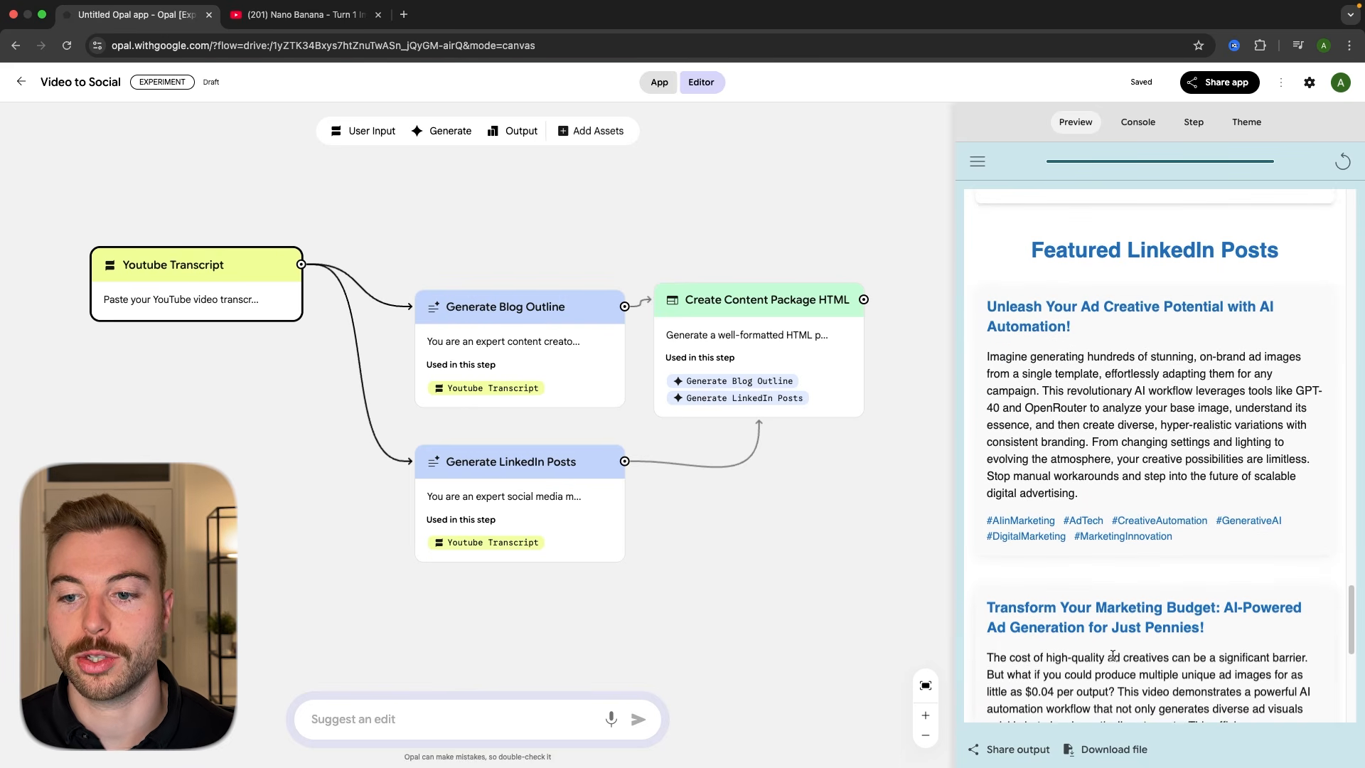
scroll(1055, 490, "down", 1)
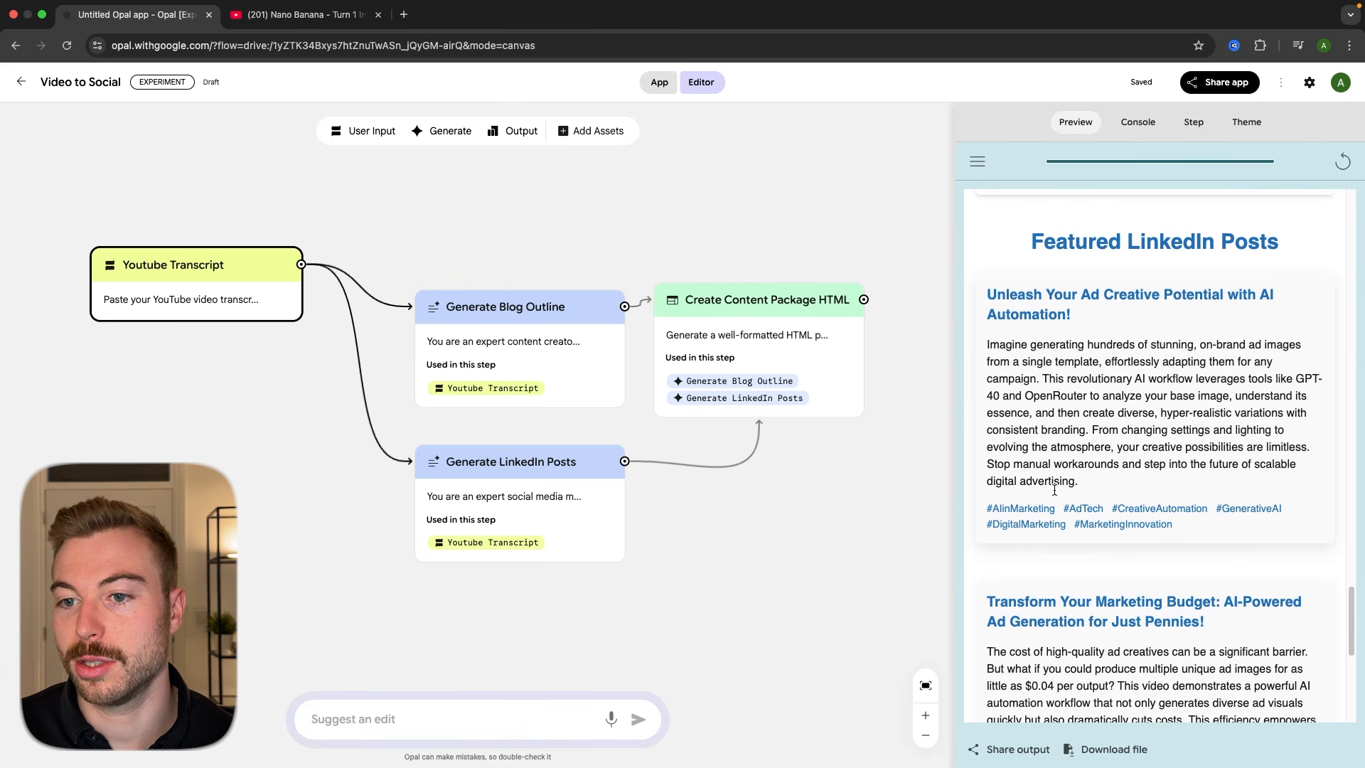
scroll(1055, 491, "down", 1)
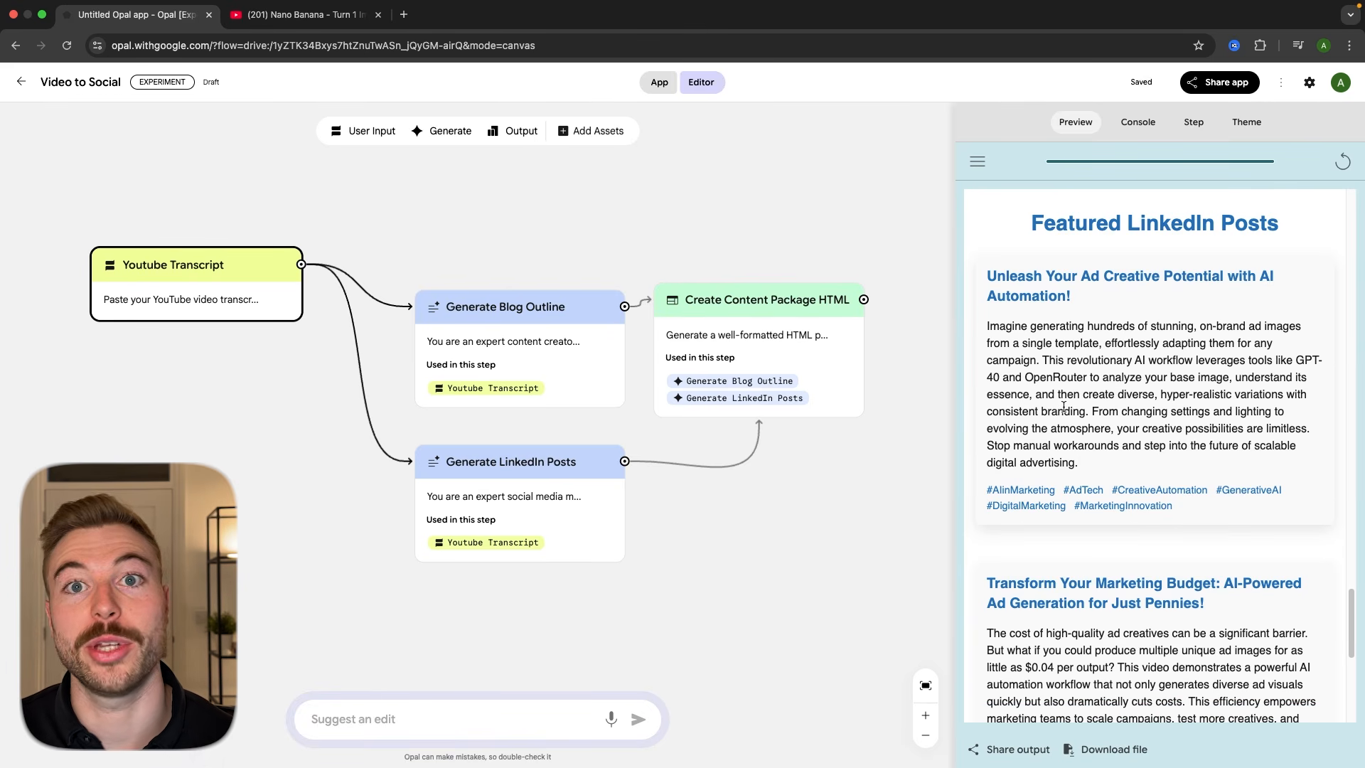
scroll(1064, 406, "down", 1)
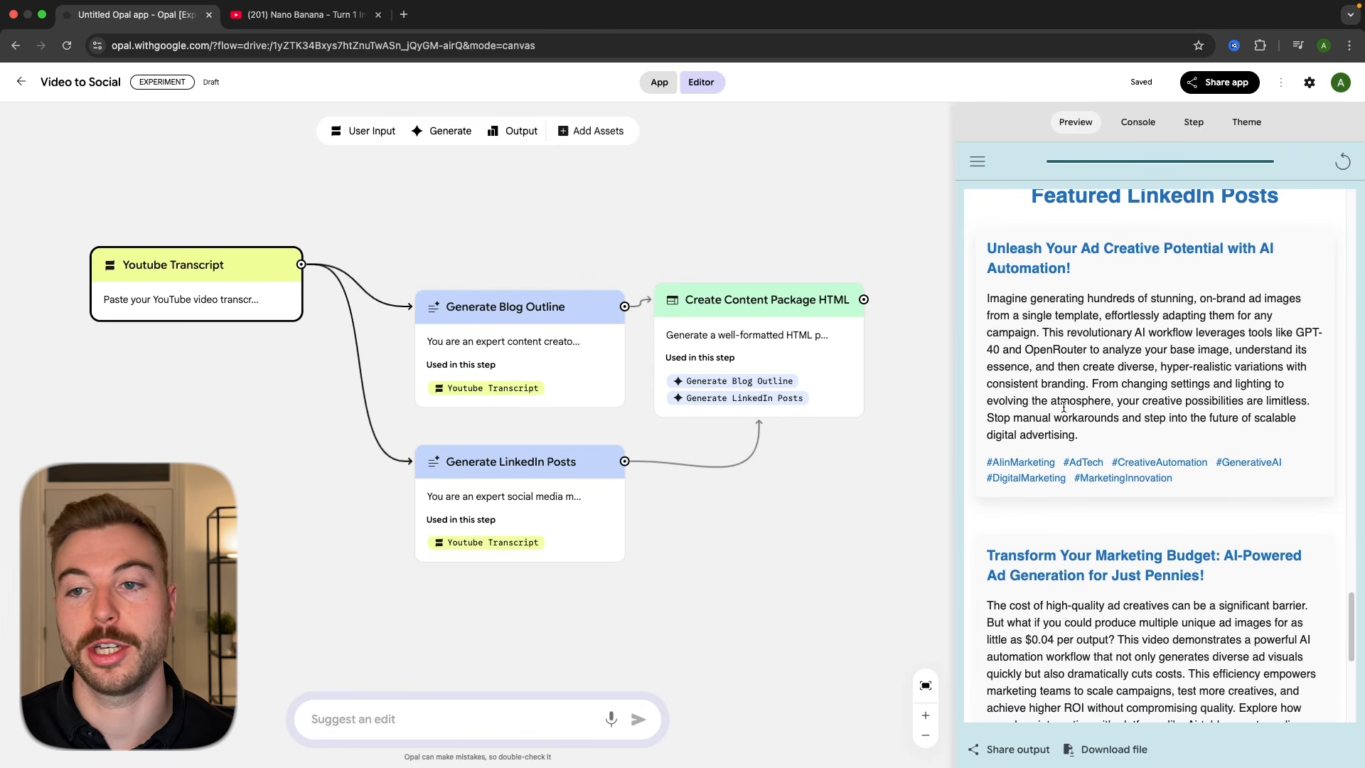
scroll(1065, 406, "up", 1)
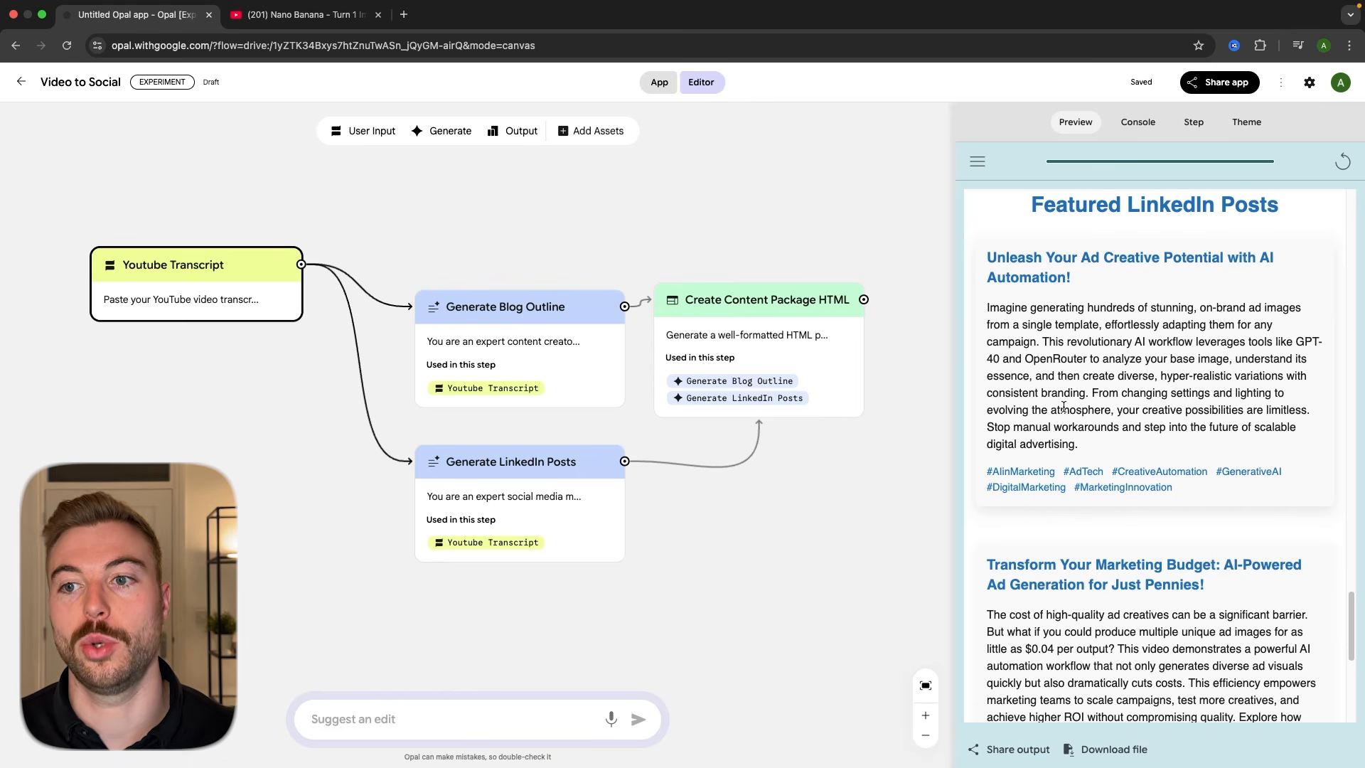
scroll(1064, 406, "down", 2)
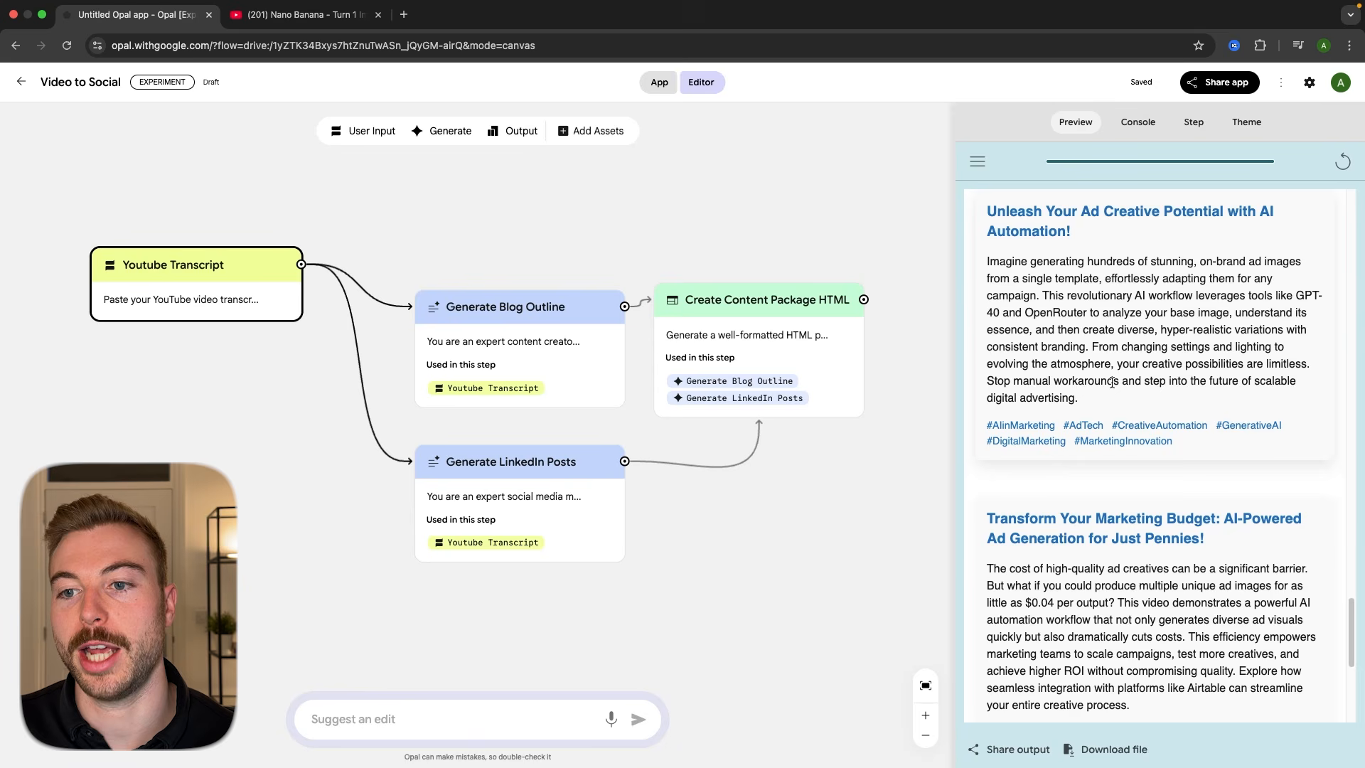
- Read the second and third LinkedIn posts, highlighting the word Pennies and the $0.04 per output cost in the marketing budget post
scroll(1125, 422, "down", 1)
scroll(1125, 422, "down", 5)
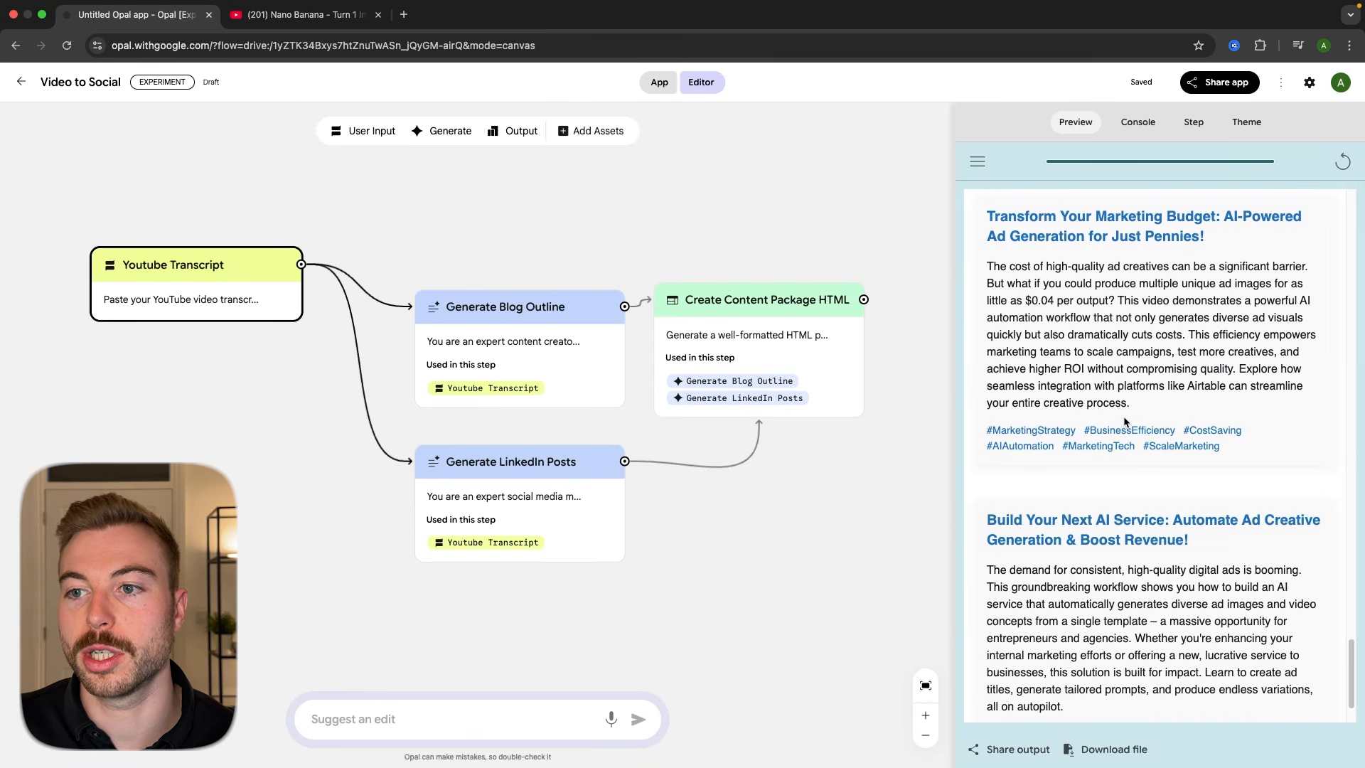
scroll(1125, 422, "down", 1)
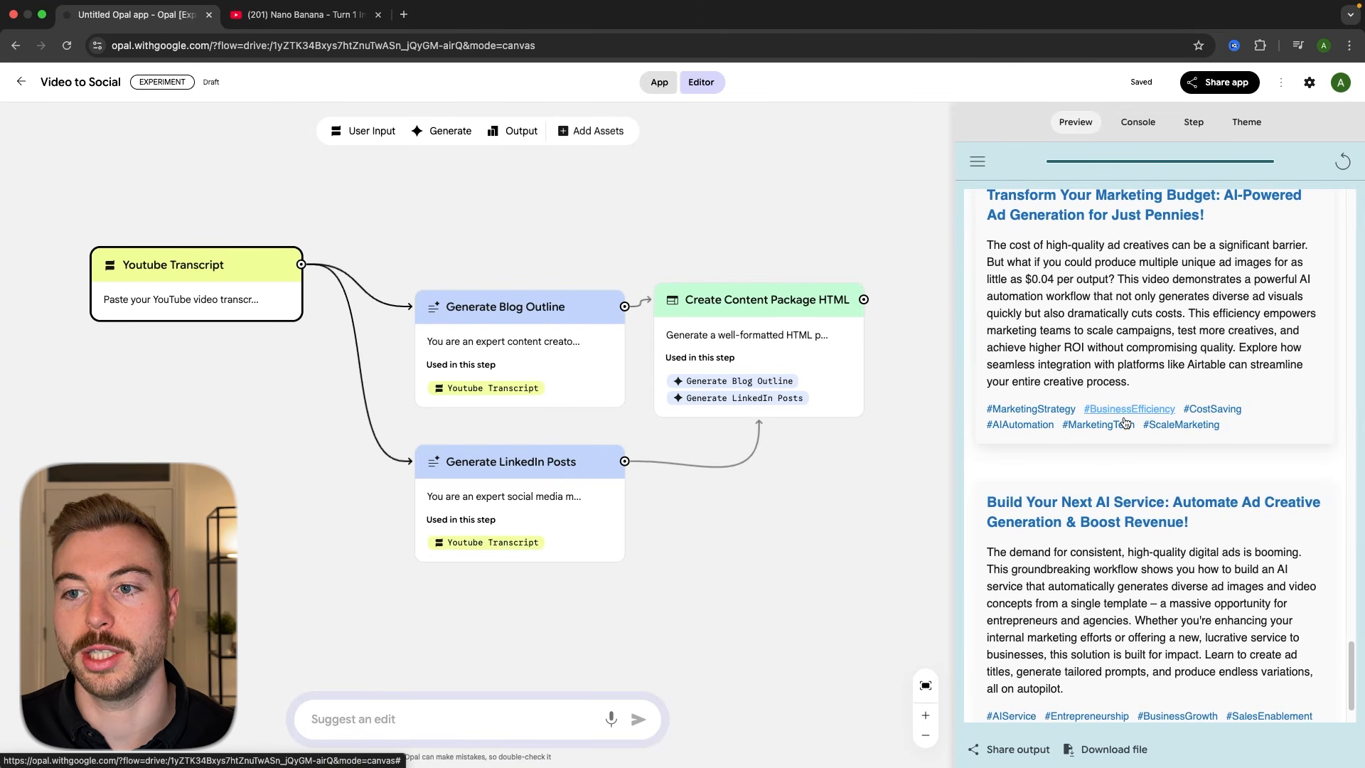
double_click(1184, 212)
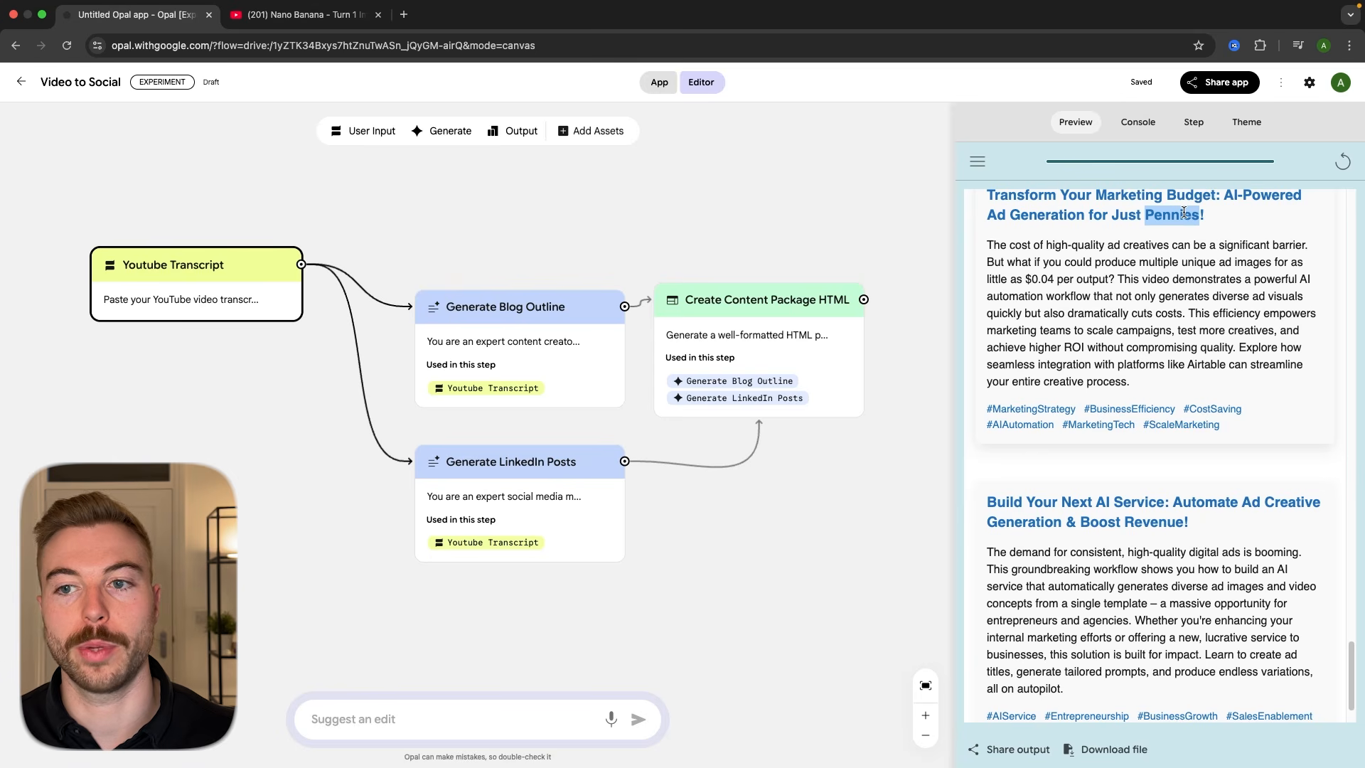
left_click(1150, 232)
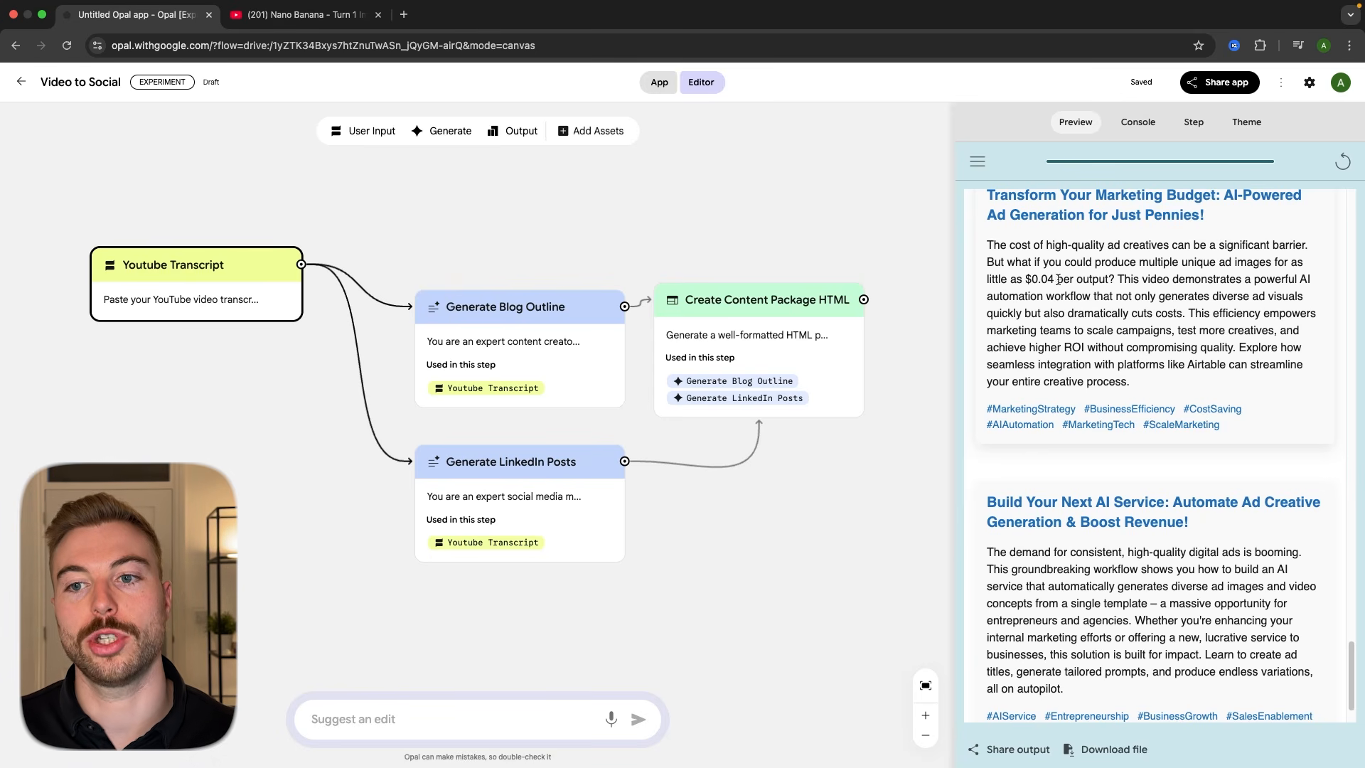
left_click_drag(1024, 279, 1081, 279)
left_click(1140, 350)
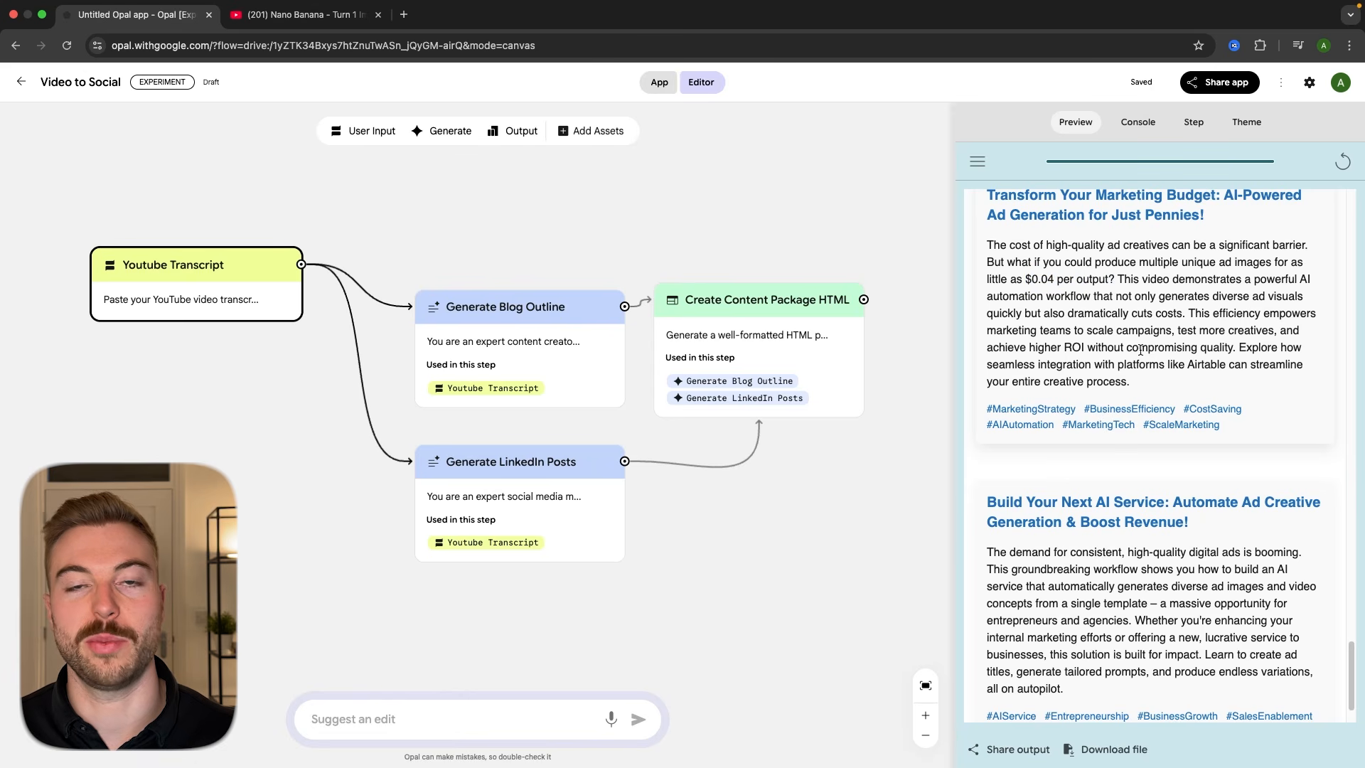
scroll(1033, 252, "up", 1)
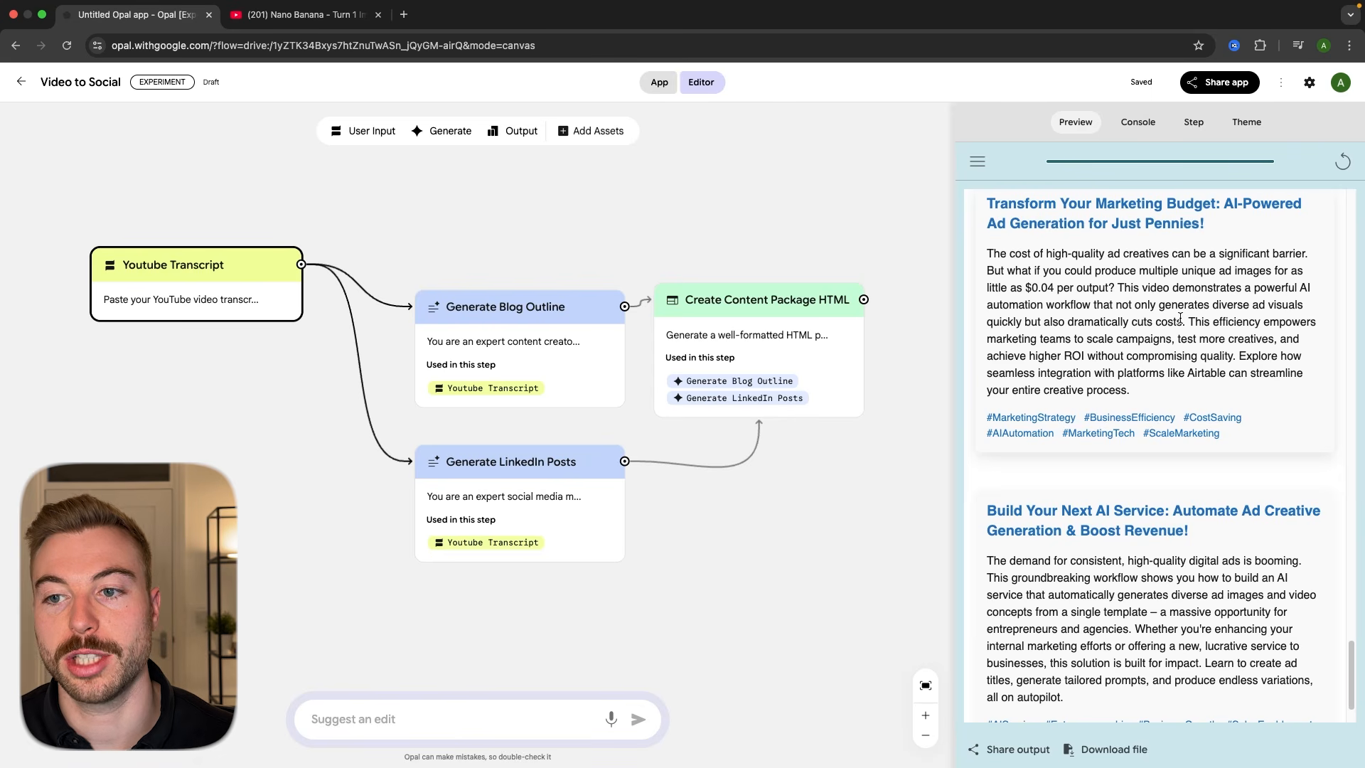
scroll(1180, 317, "down", 2)
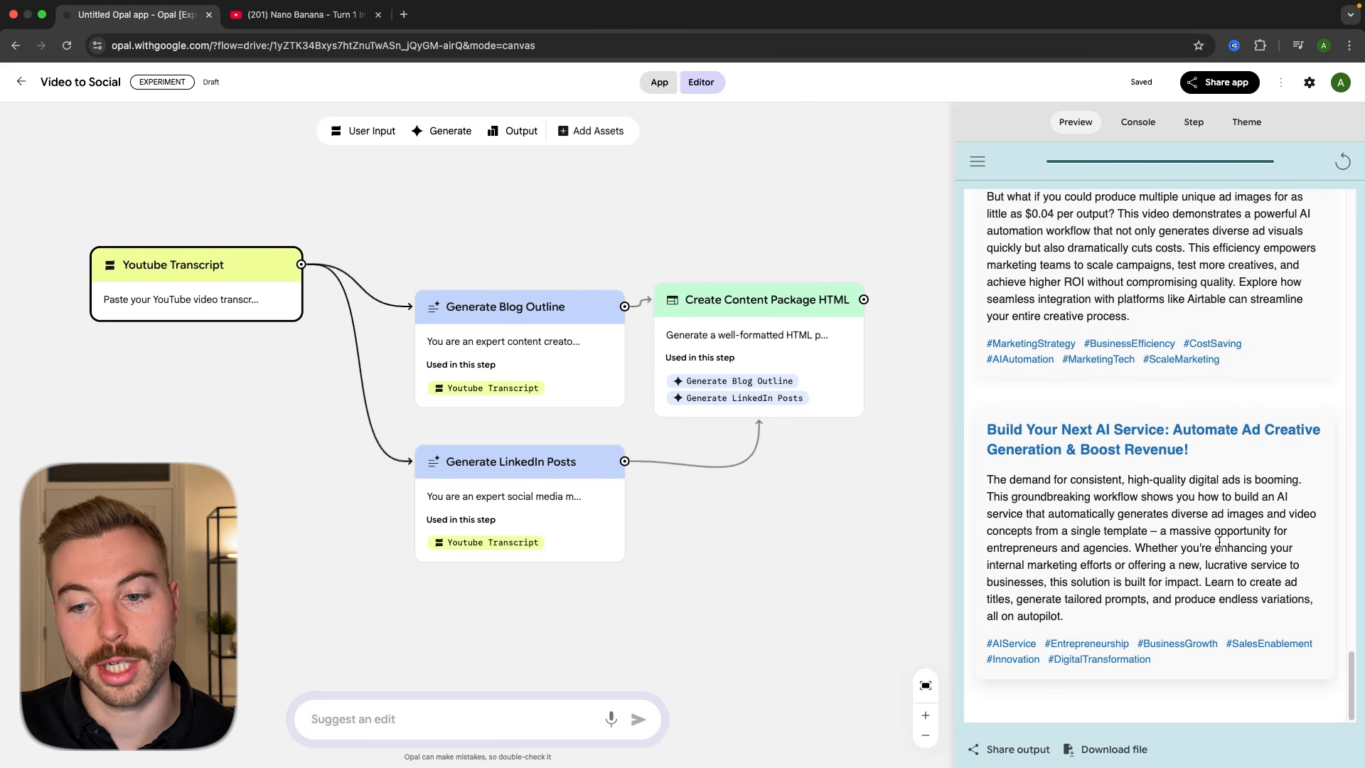
- Skim the content package again from the guide's title through the step-by-step sections and return to its beginning
scroll(1220, 542, "up", 20)
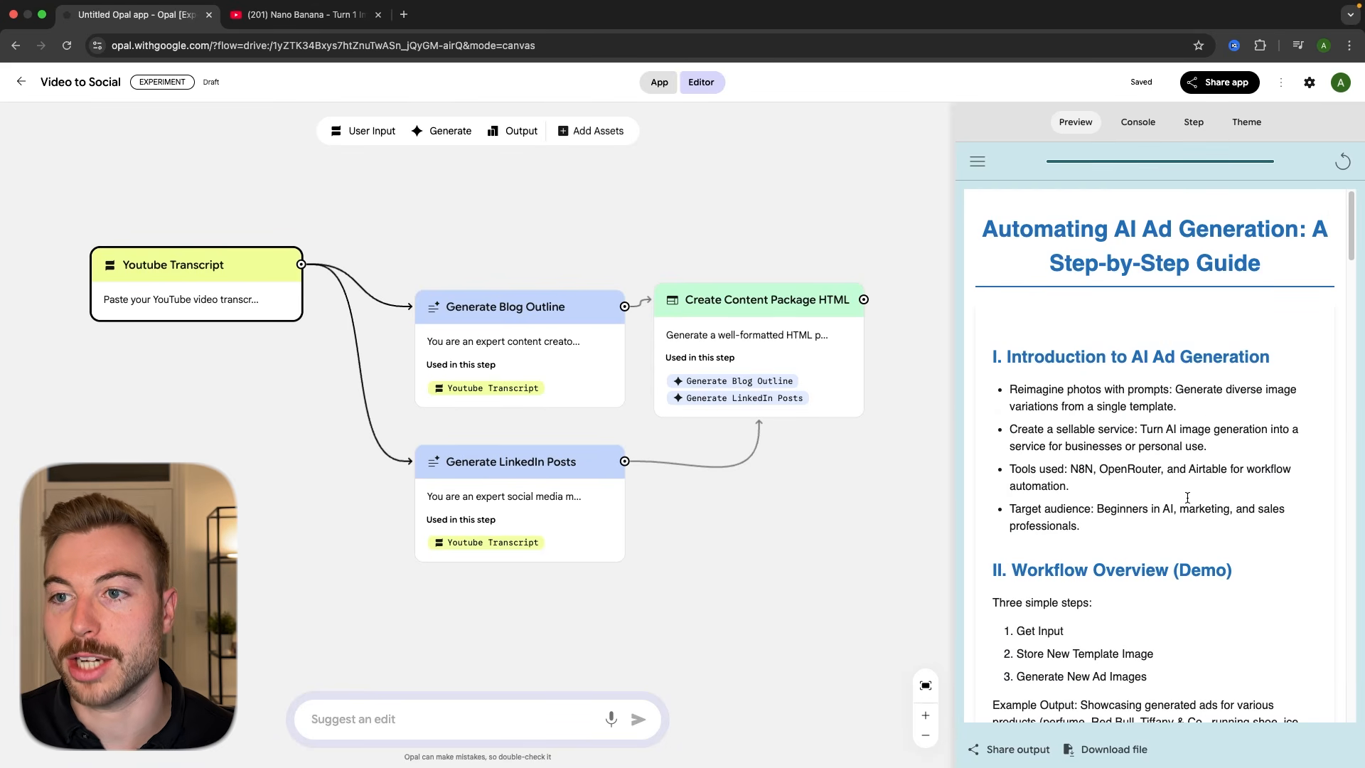
scroll(1094, 325, "down", 15)
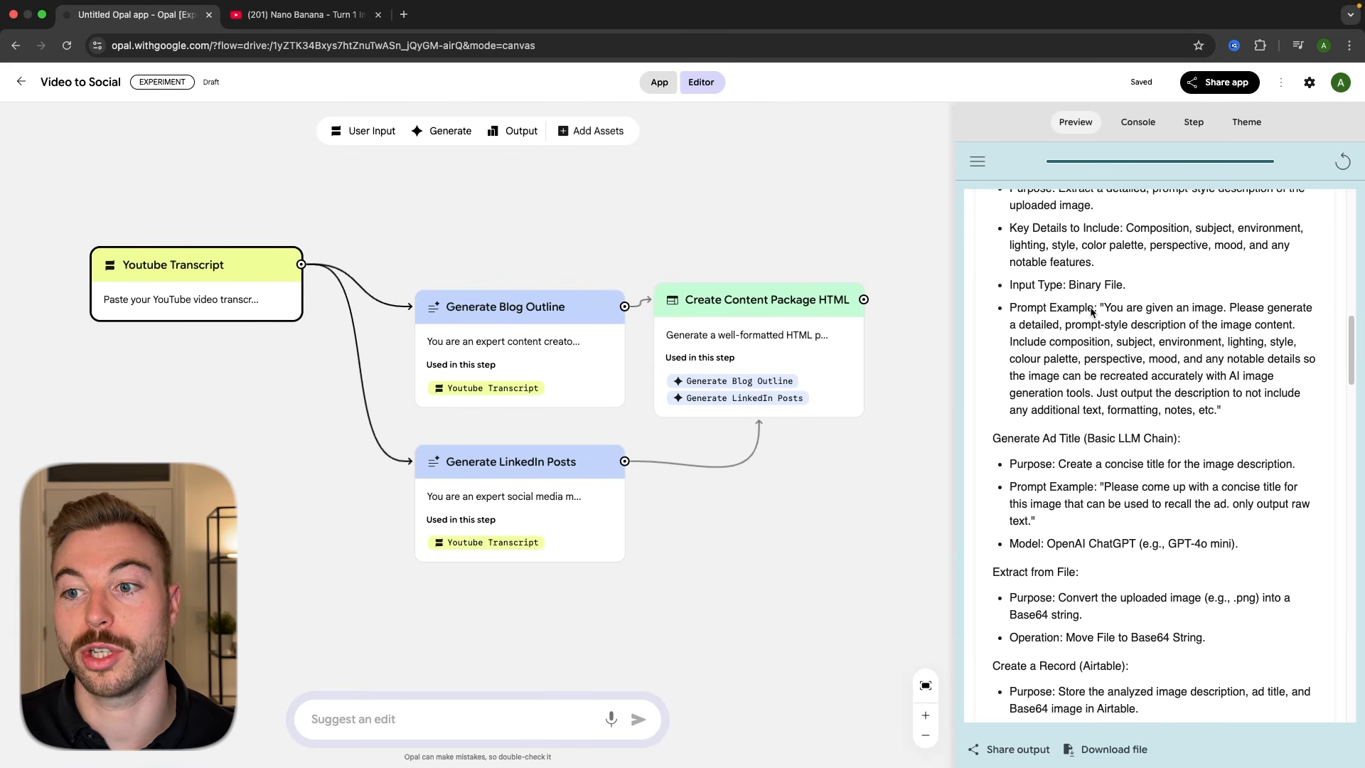
scroll(1092, 312, "down", 6)
scroll(1092, 313, "up", 20)
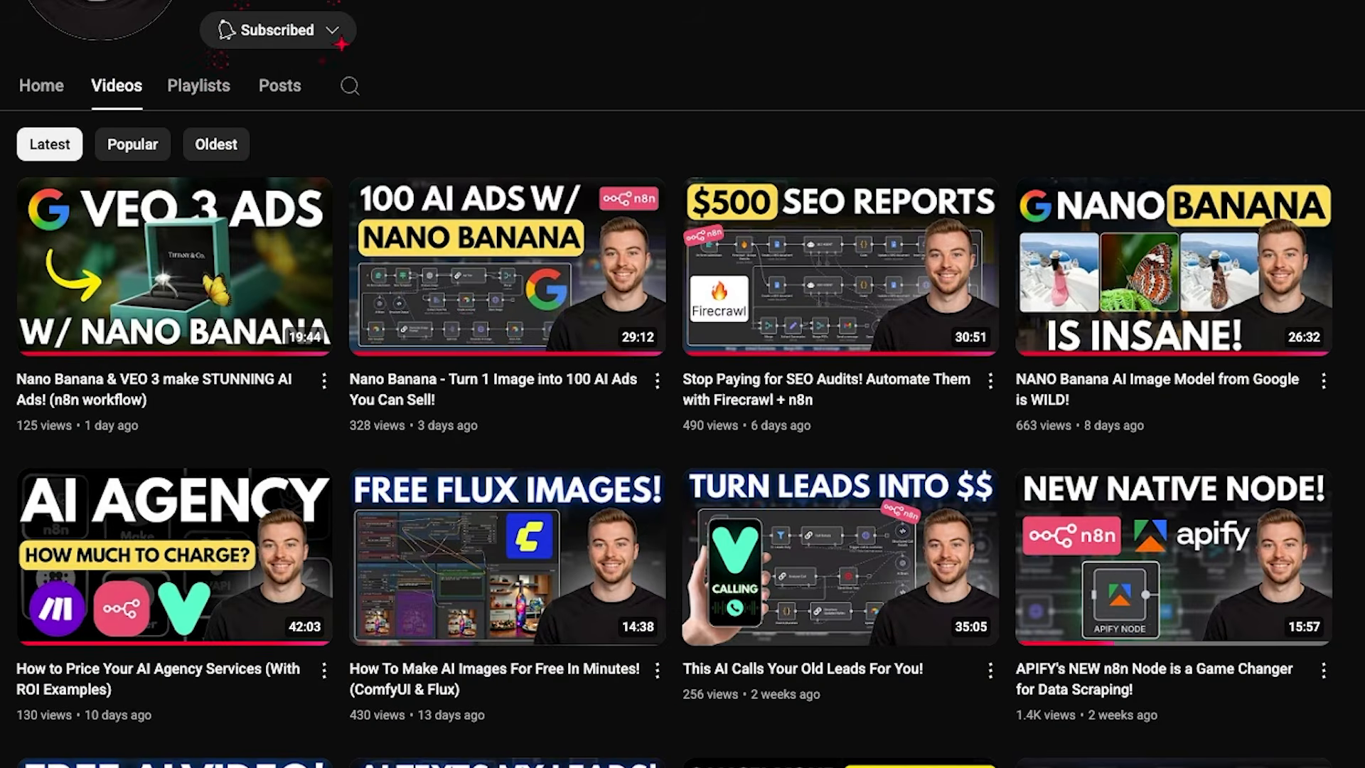
- Browse the YouTube channel's uploaded videos from the latest to the older ones
scroll(683, 384, "down", 15)
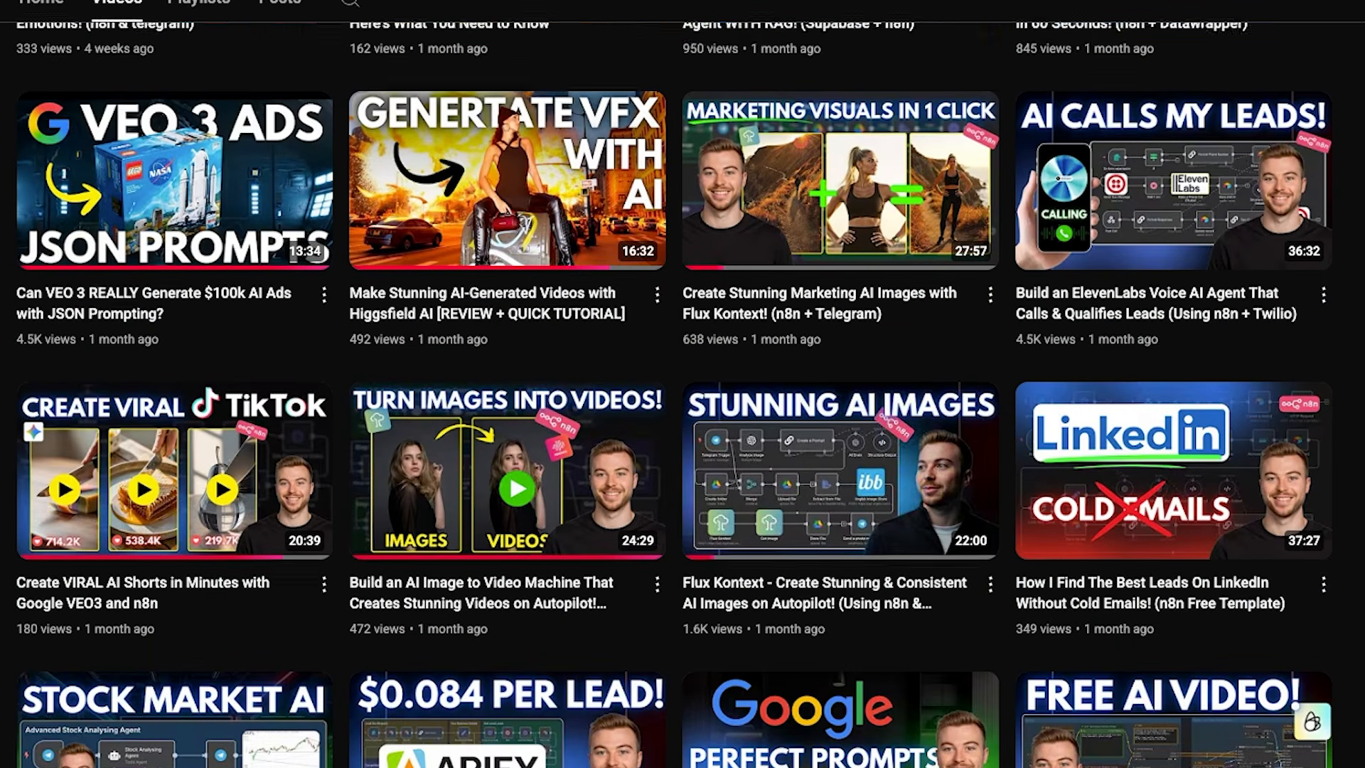
scroll(683, 384, "down", 13)
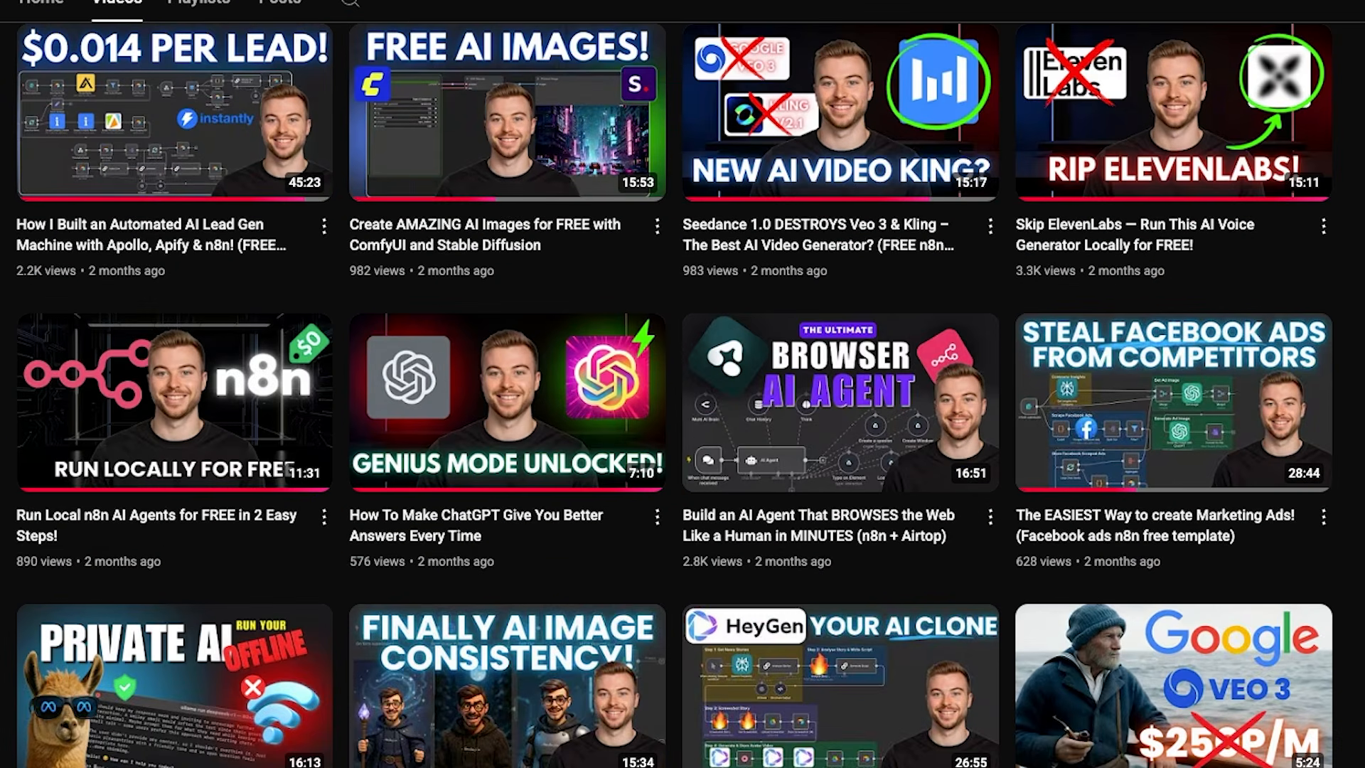
scroll(683, 384, "down", 5)
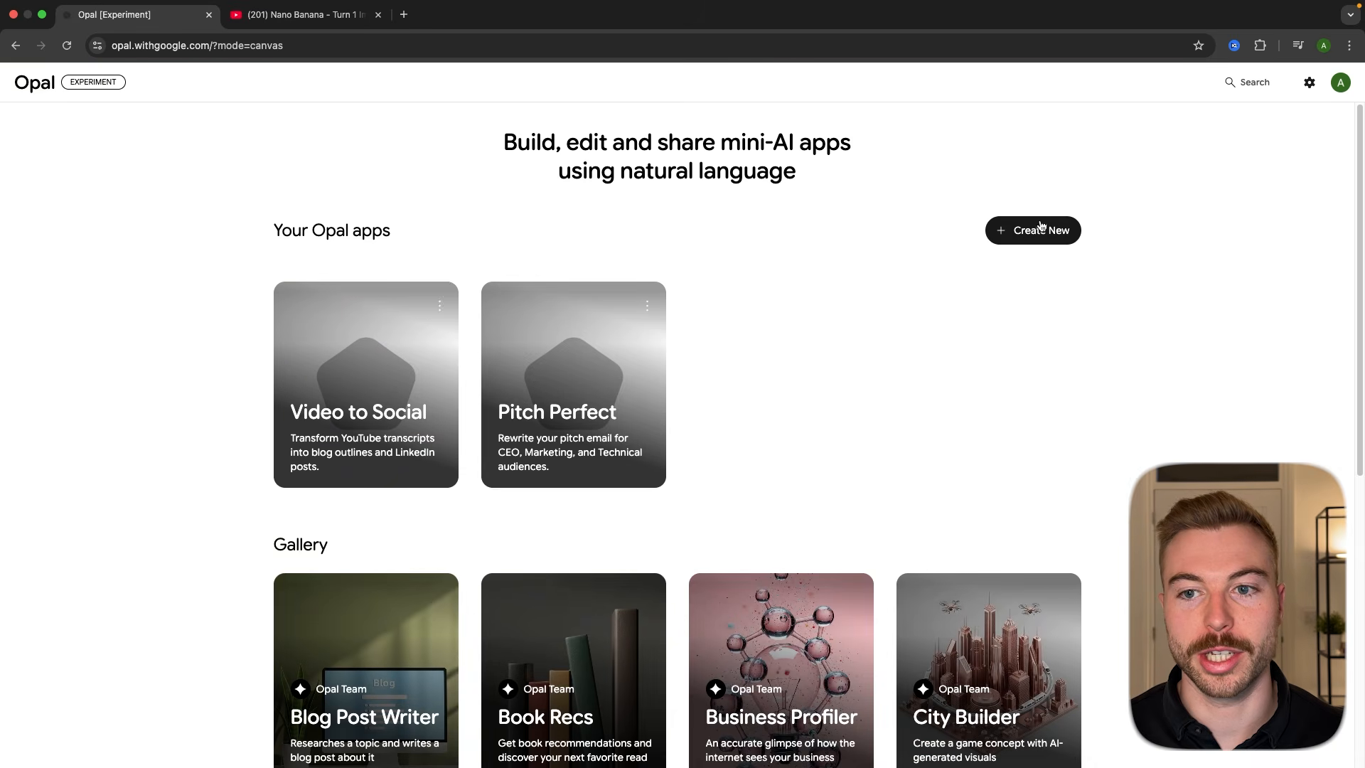
- Create a new Opal app from the prompt "Build a tool that takes today's AI news and rewrites every headline in the voice of Yoda"
left_click(1047, 230)
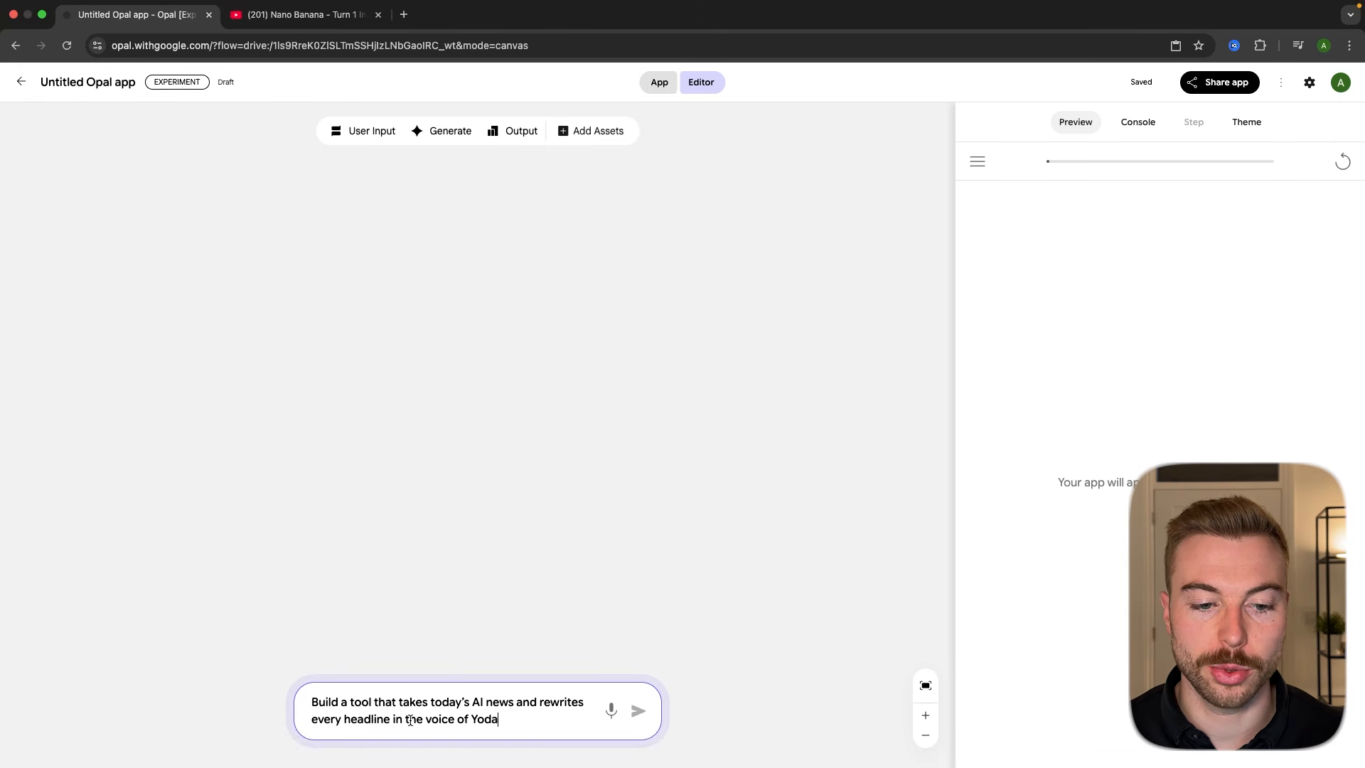
key("Return")
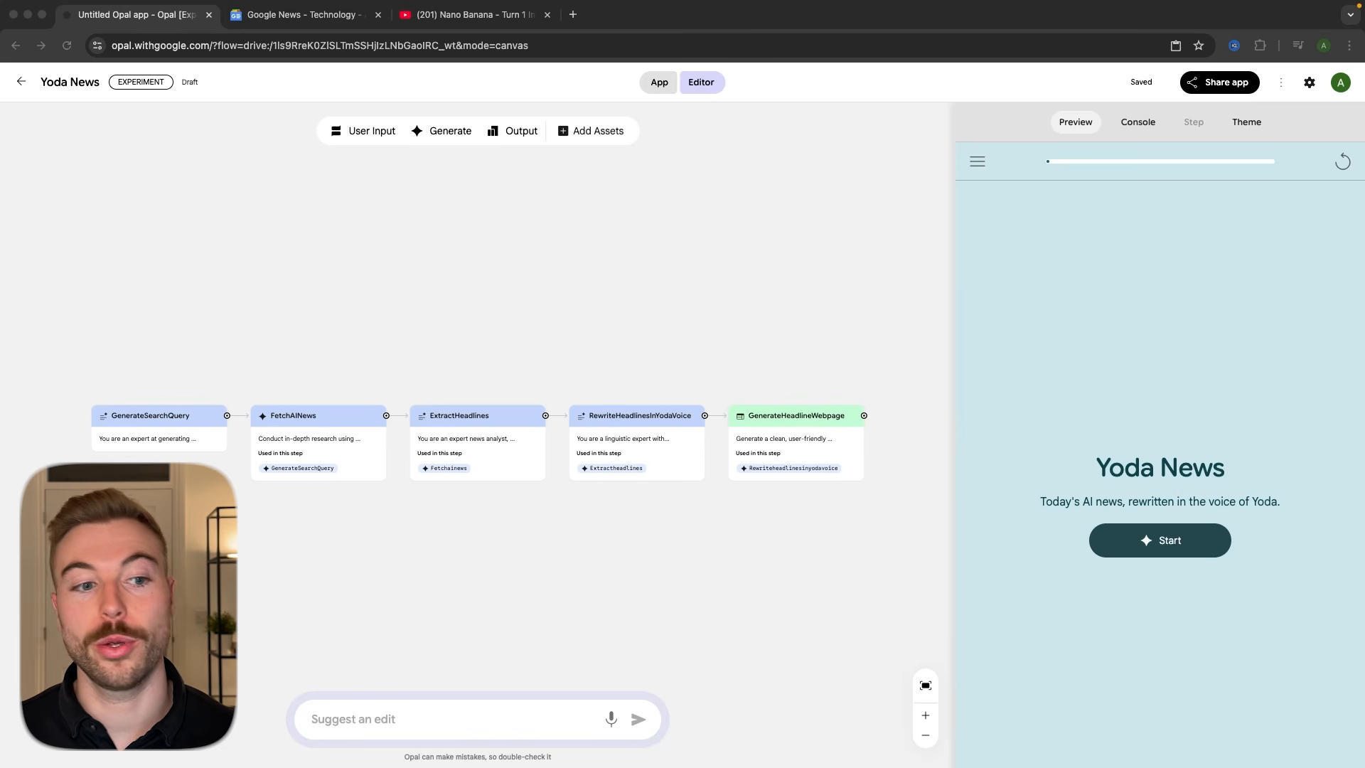
- Examine the prompts and models of the GenerateSearchQuery and FetchAINews steps in the Yoda News workflow
scroll(169, 505, "up", 5)
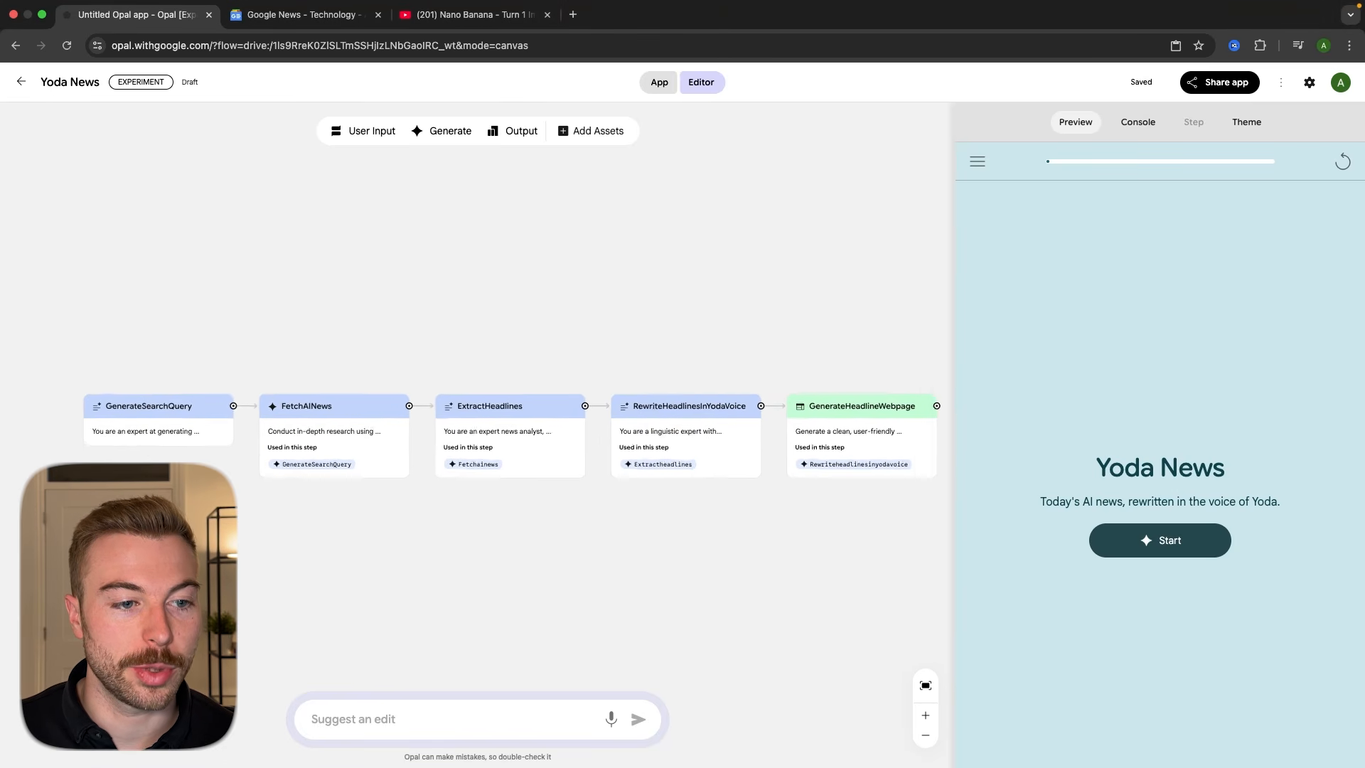
left_click(156, 396)
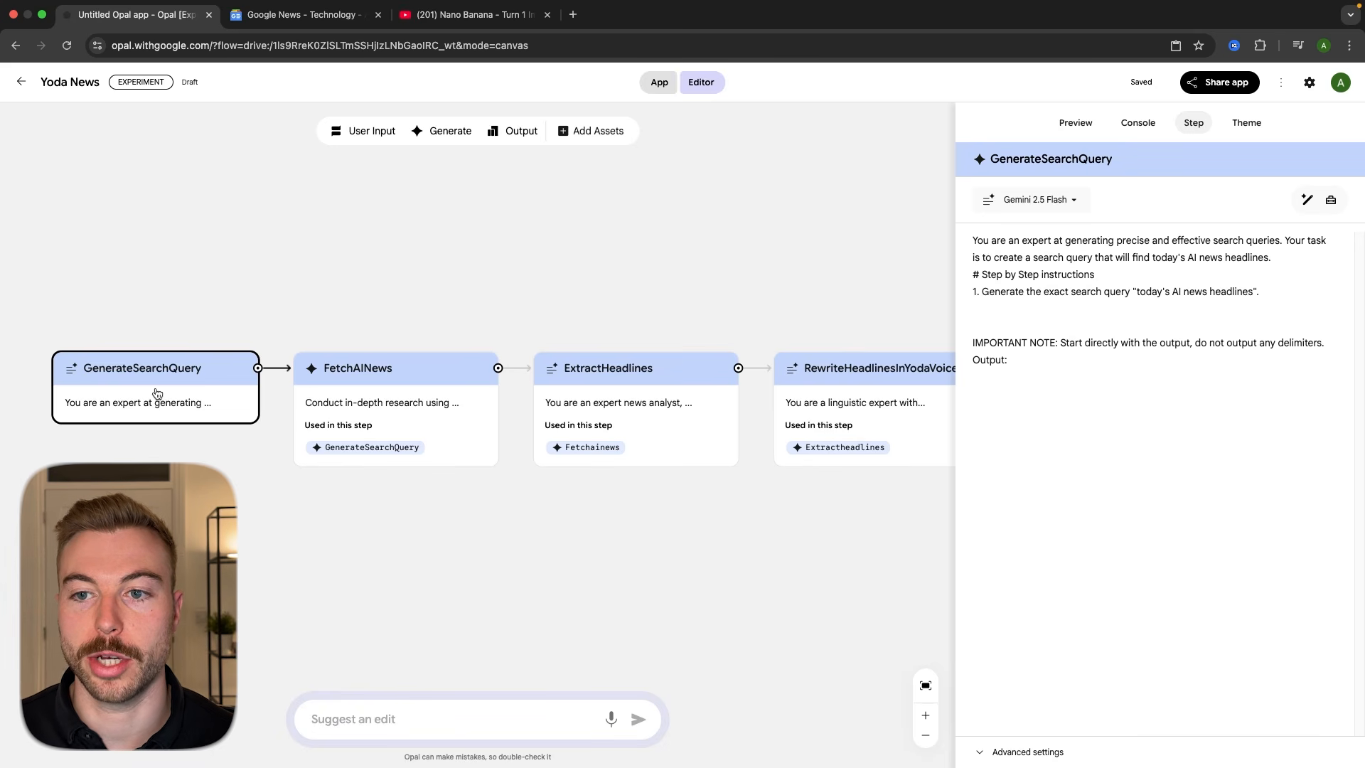
left_click(684, 579)
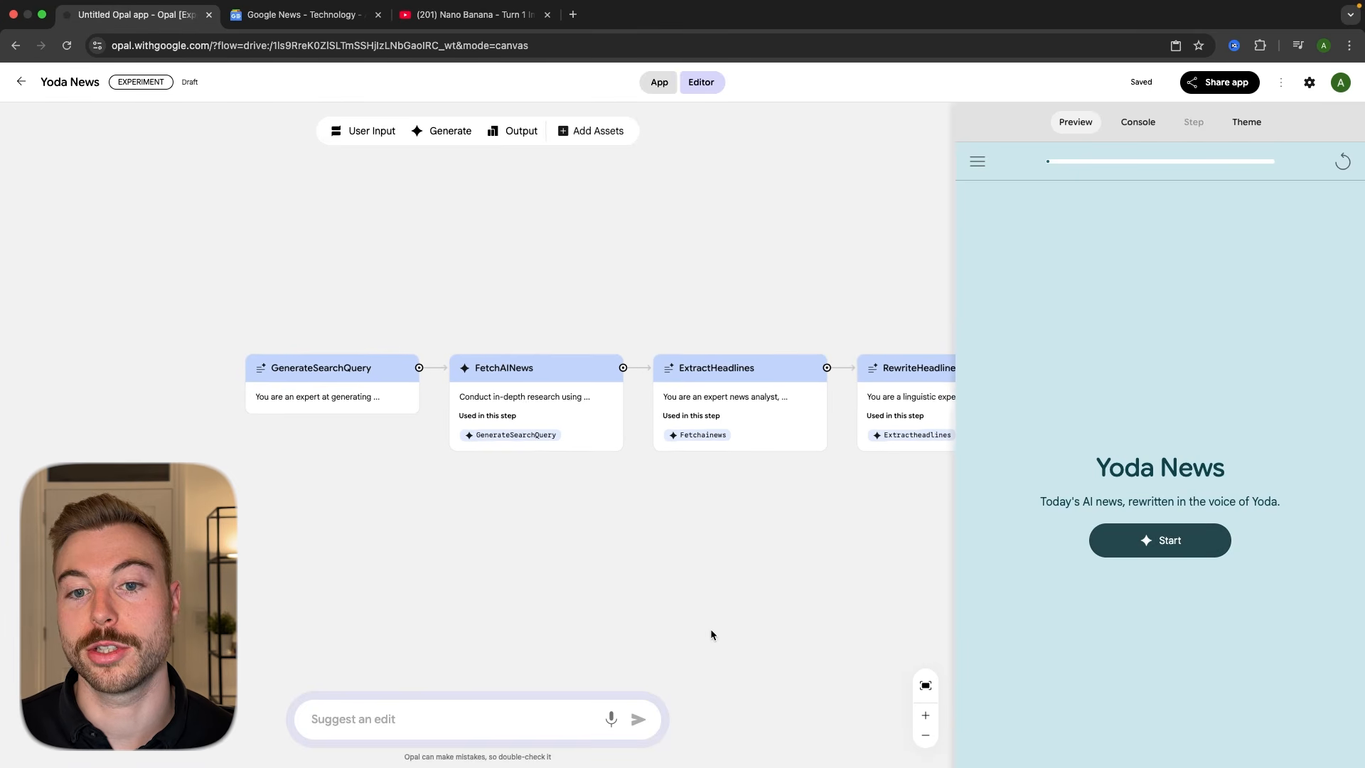
left_click_drag(713, 630, 419, 574)
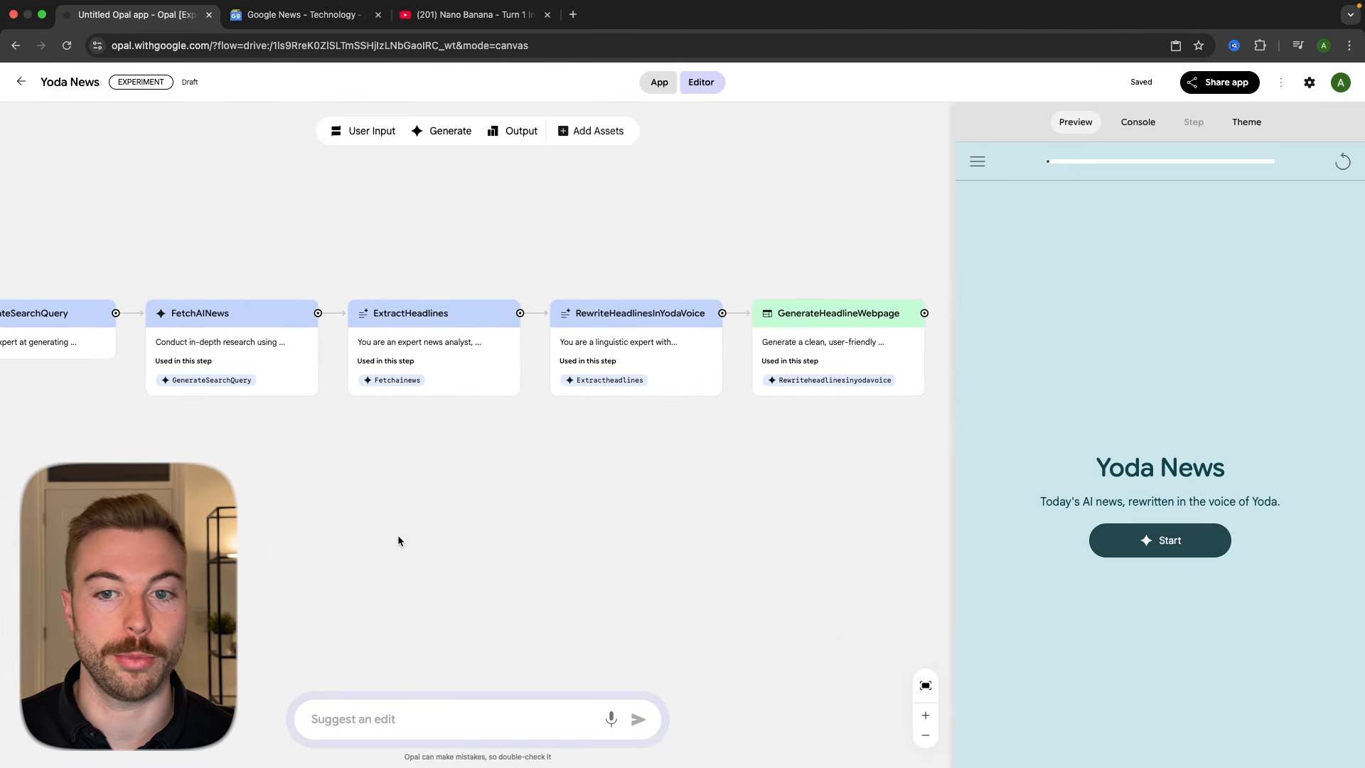
left_click(204, 315)
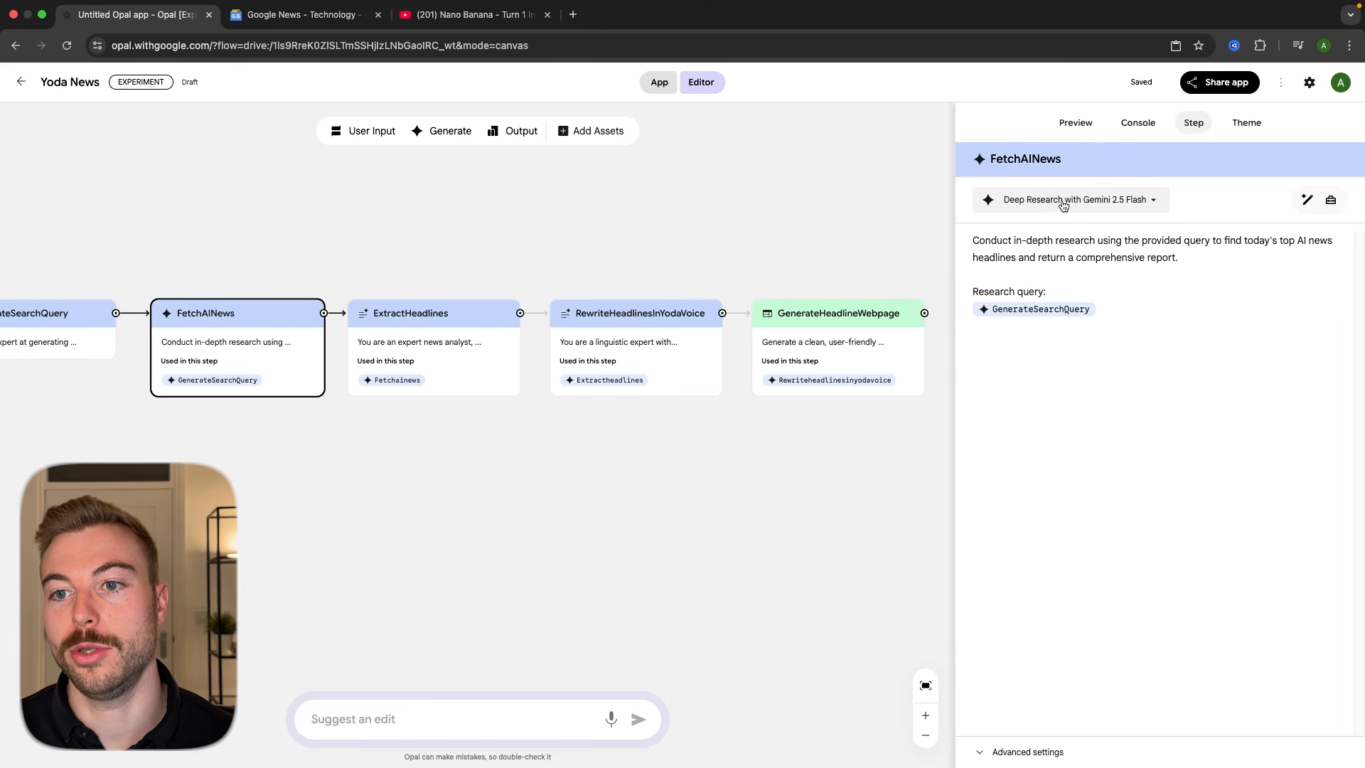
- Switch to Google News and read through the Artificial intelligence headlines in the Technology section
left_click(307, 20)
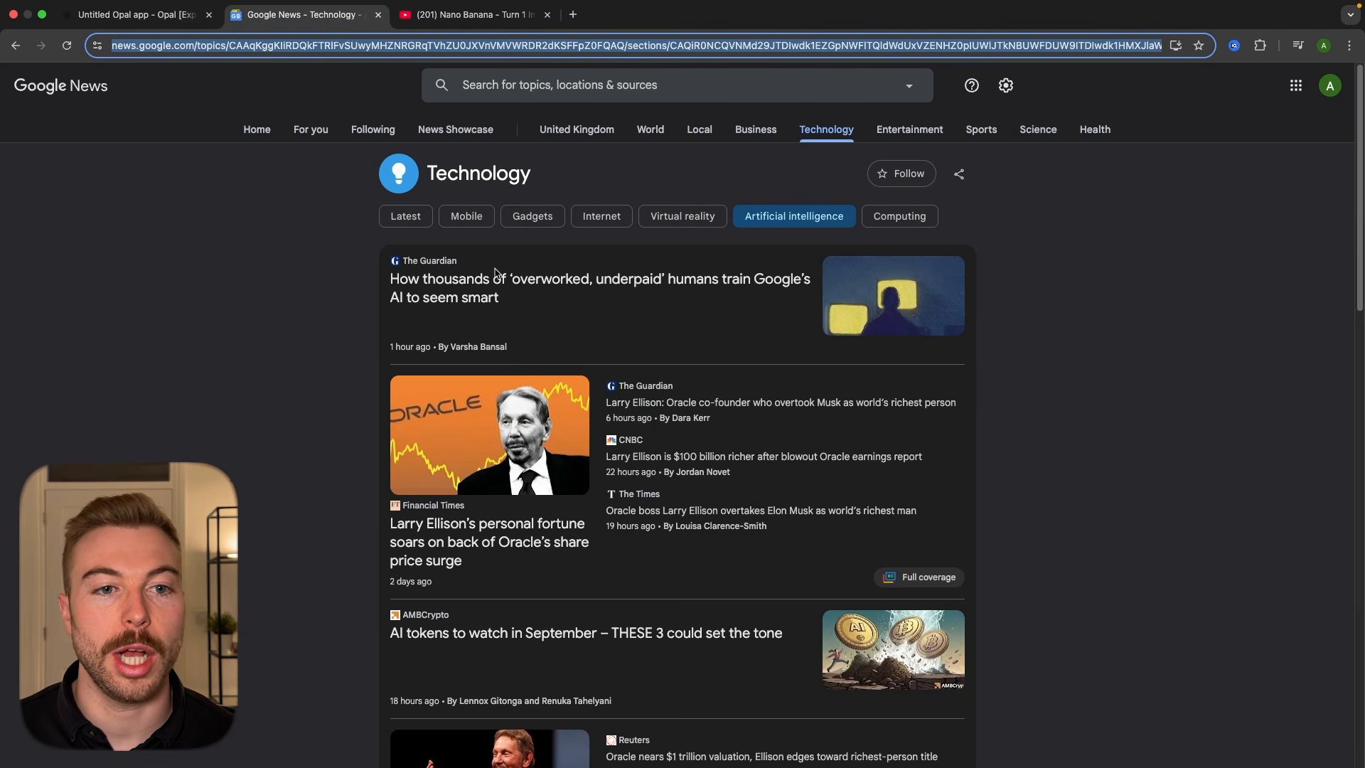
scroll(249, 505, "down", 2)
scroll(249, 504, "down", 2)
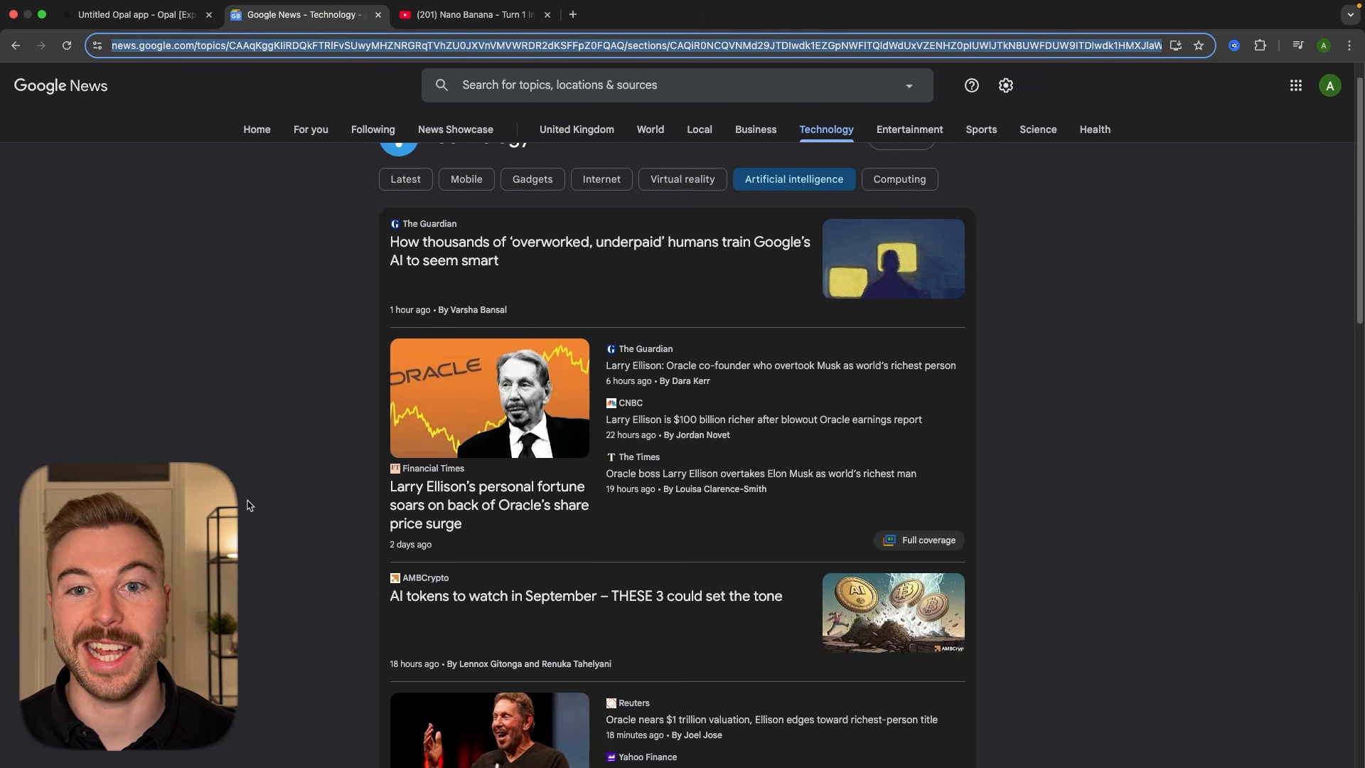
scroll(248, 505, "down", 3)
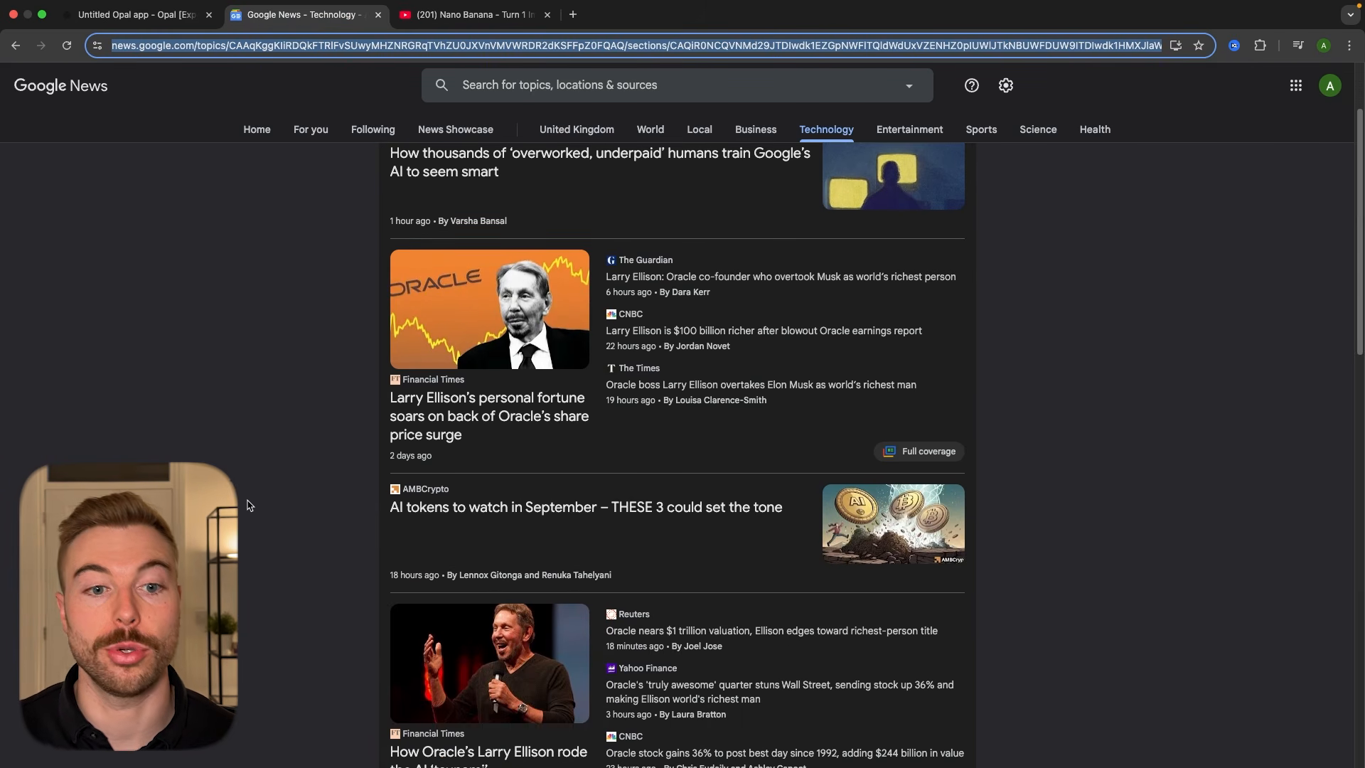
scroll(248, 505, "down", 3)
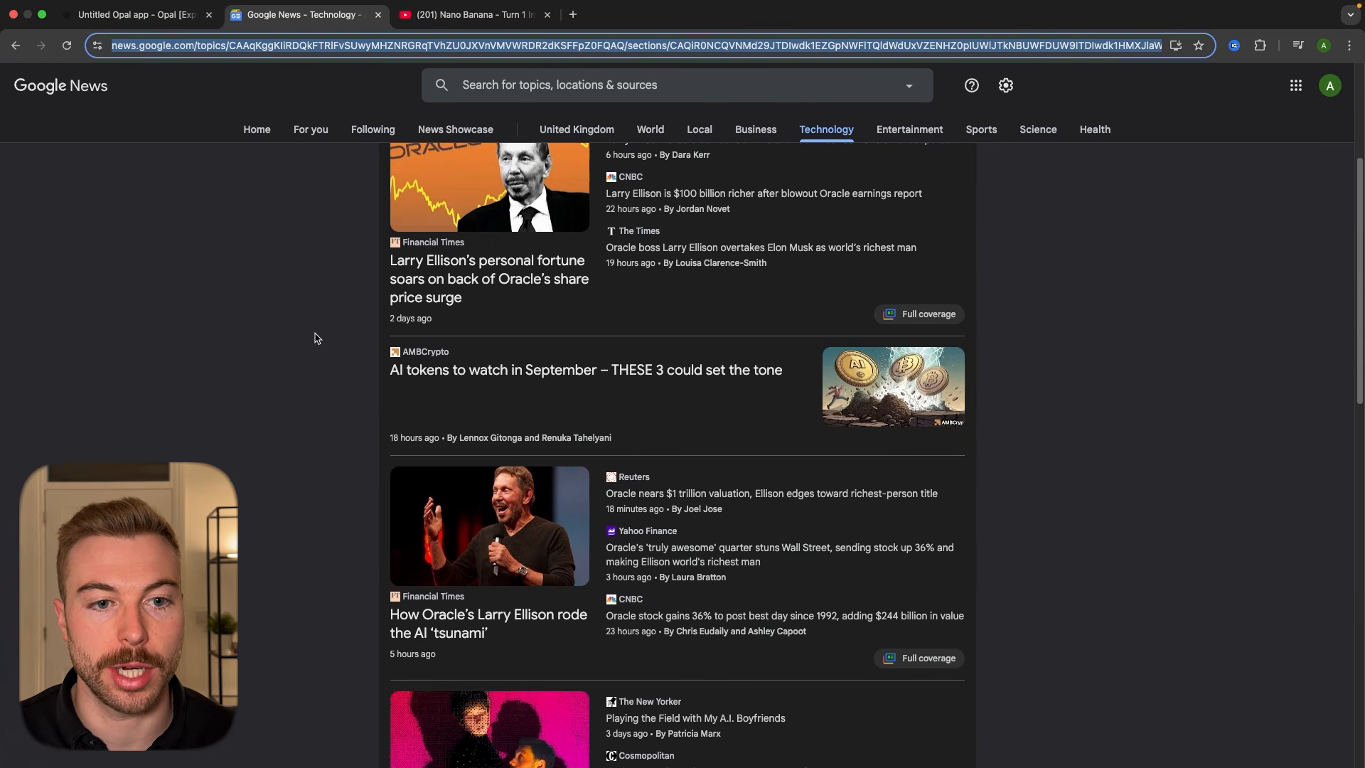
scroll(293, 393, "down", 1)
scroll(293, 393, "down", 4)
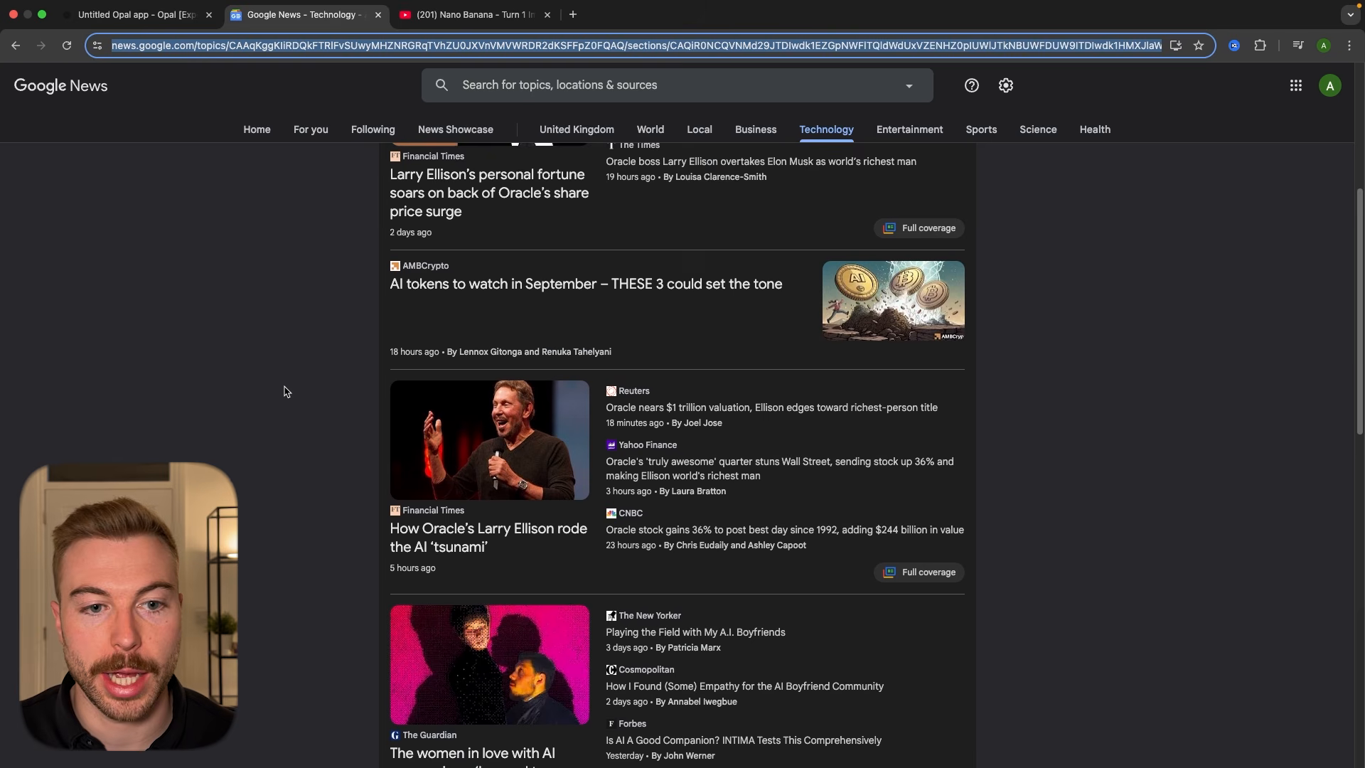
scroll(286, 392, "down", 5)
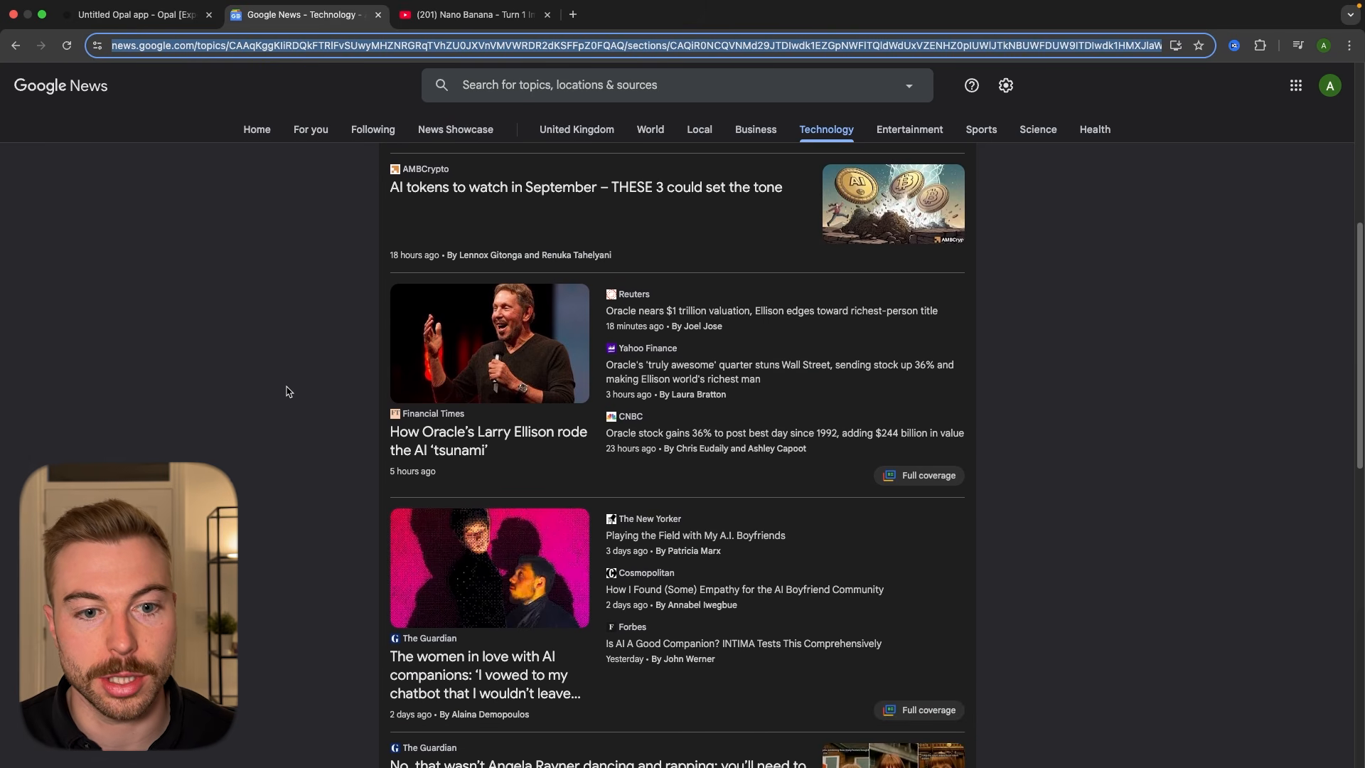
scroll(334, 482, "down", 12)
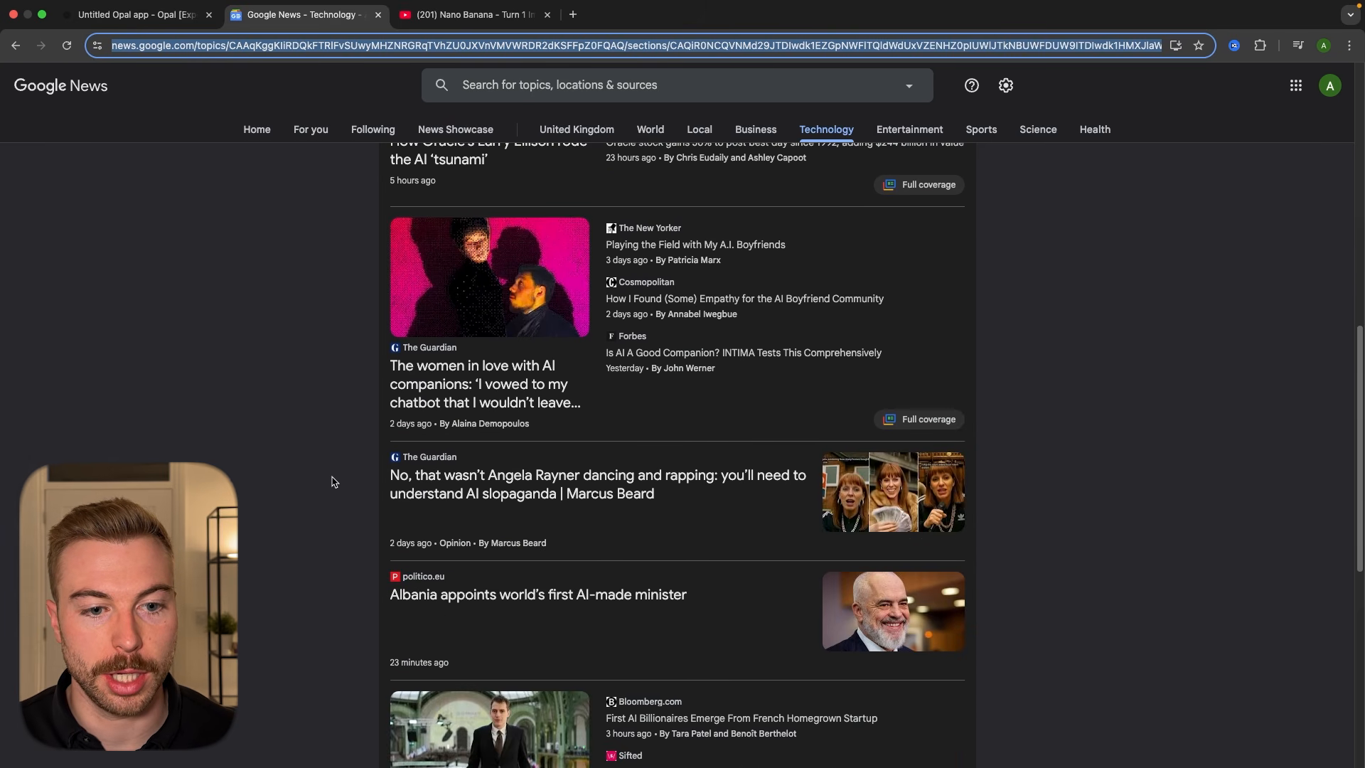
scroll(334, 482, "down", 6)
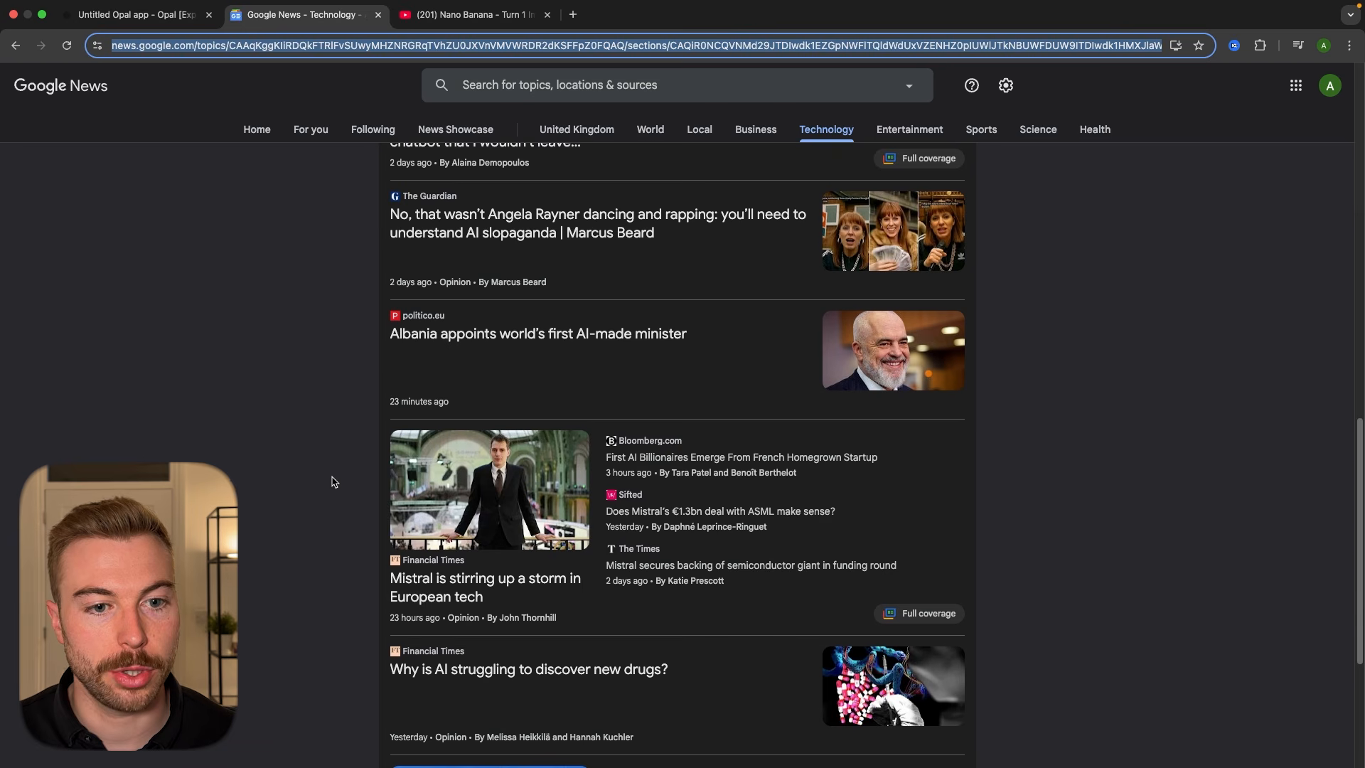
scroll(334, 482, "down", 12)
scroll(335, 478, "up", 20)
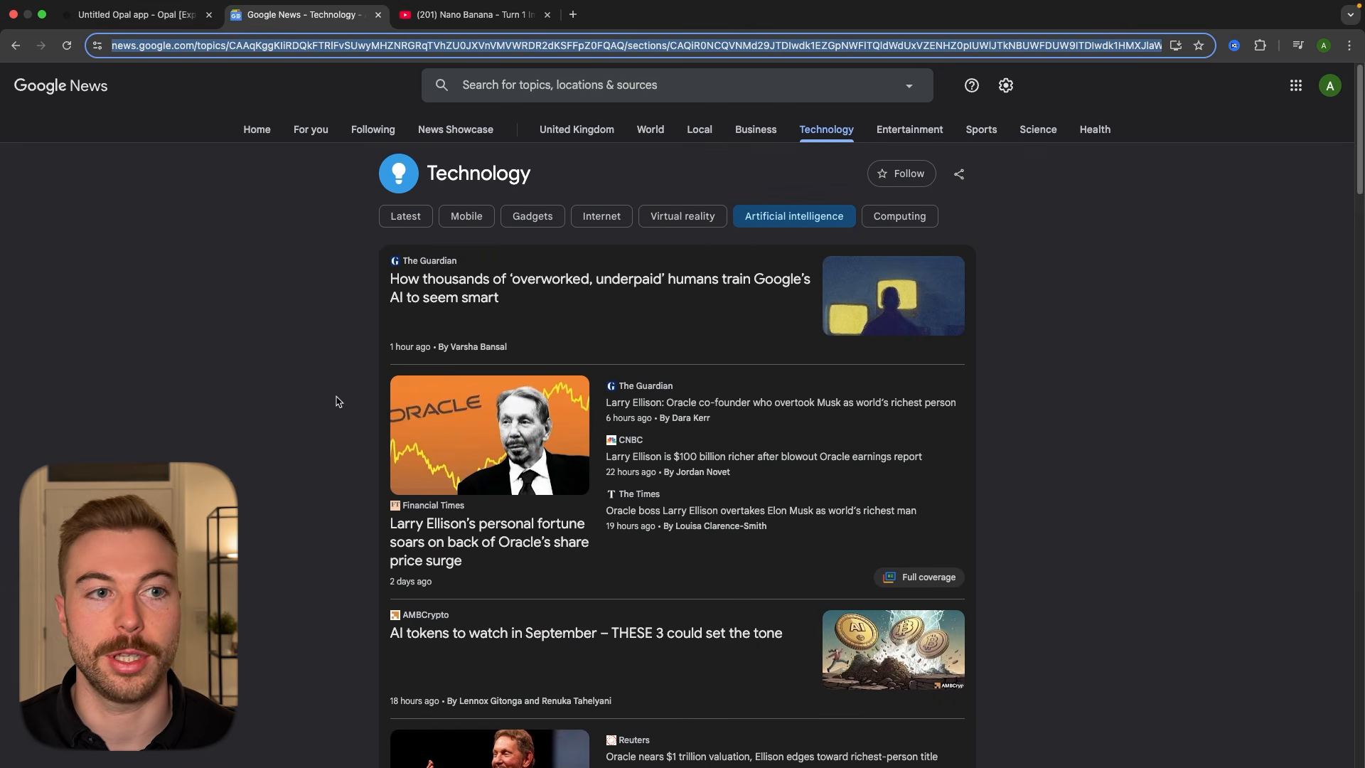
- Return to Opal and examine the ExtractHeadlines prompt and its available models, as well as the RewriteHeadlinesInYodaVoice prompt
left_click(164, 24)
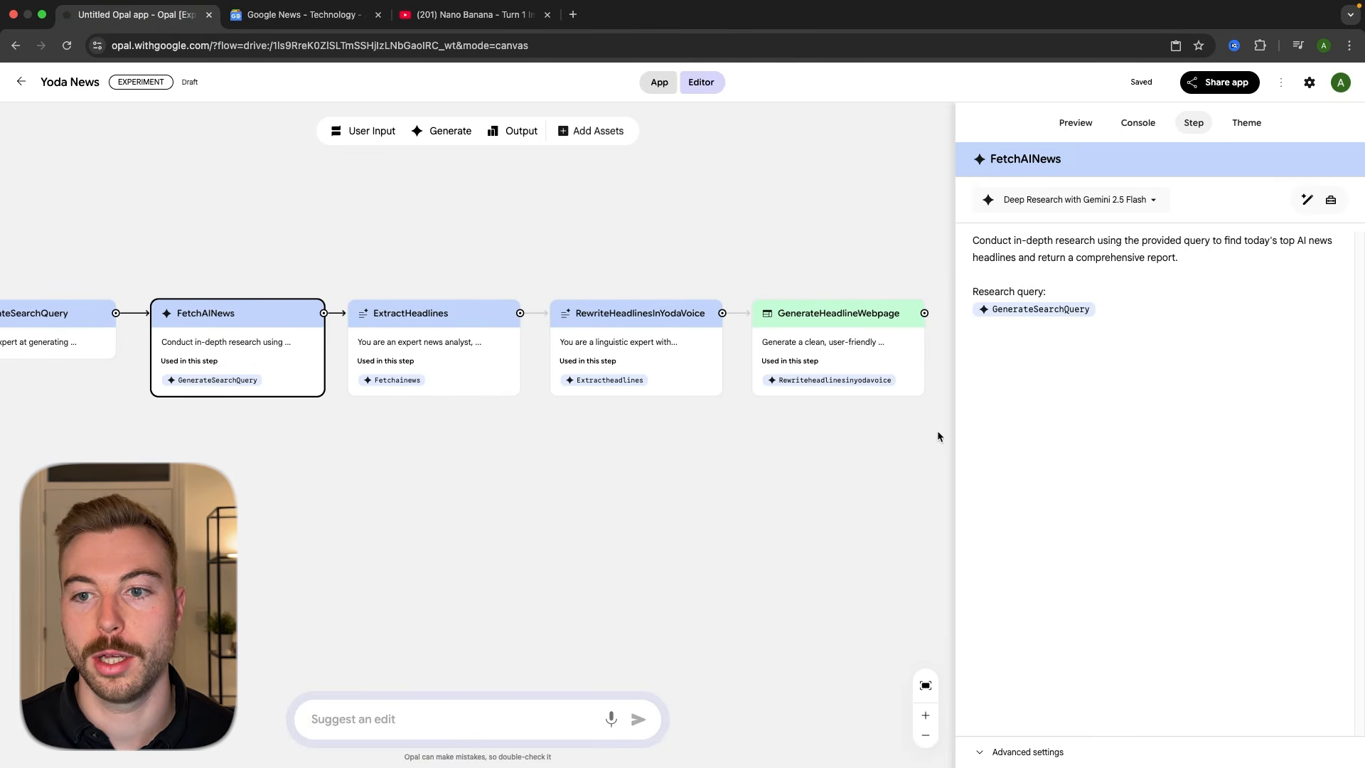
left_click(391, 327)
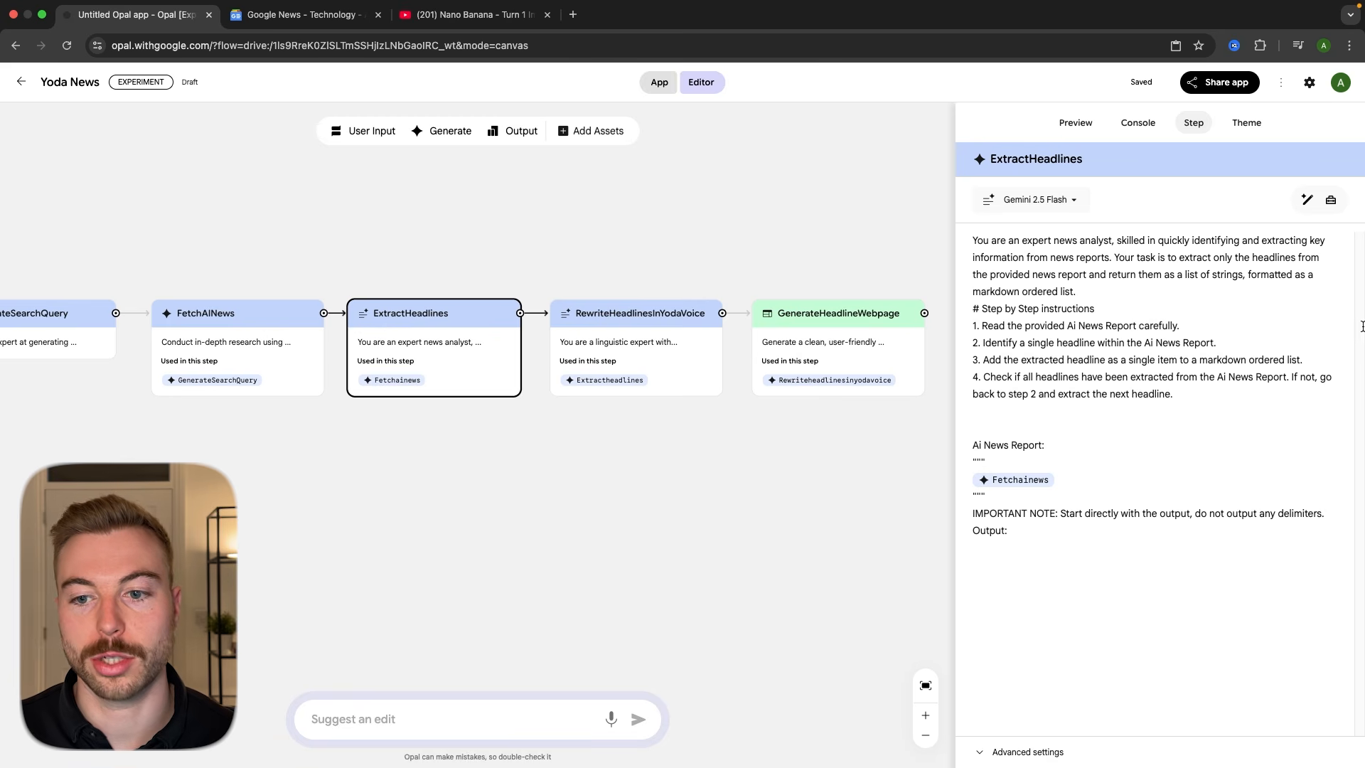
left_click(274, 345)
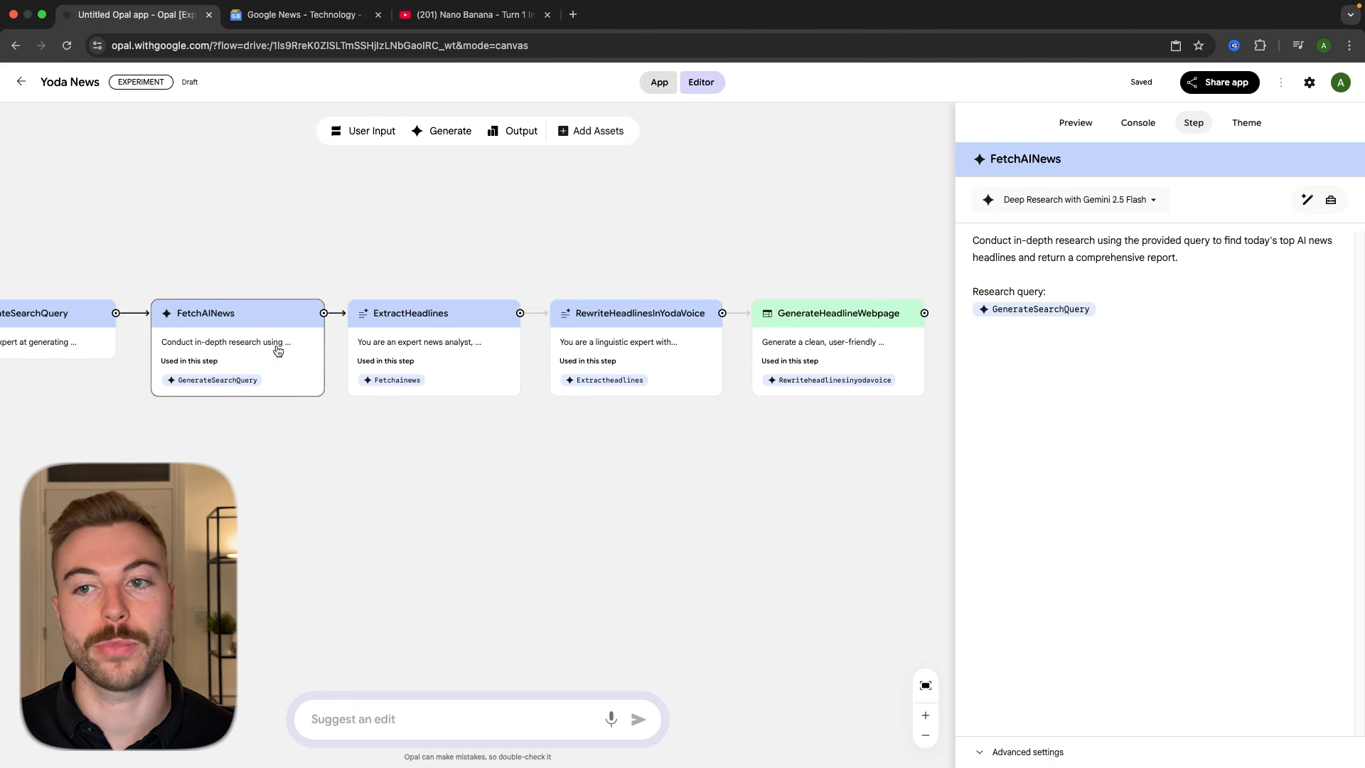
left_click(476, 359)
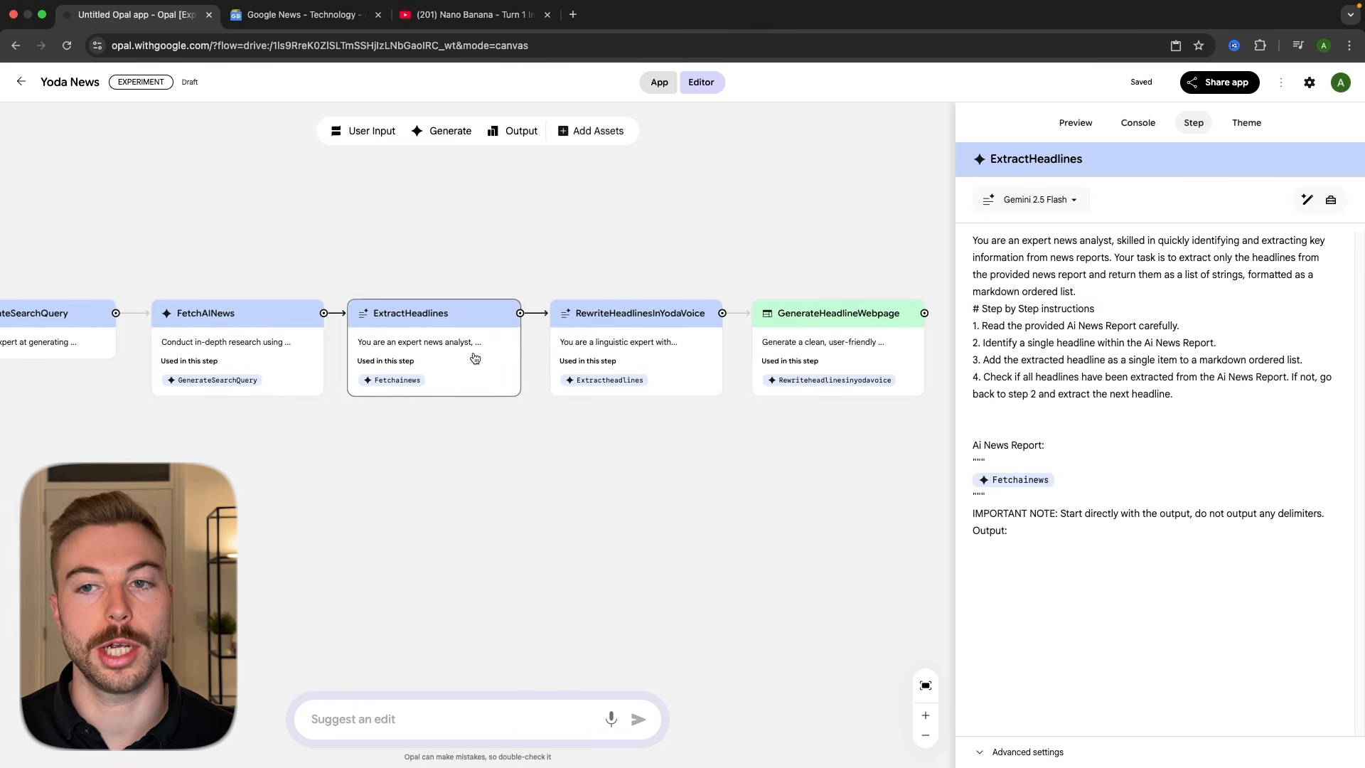
left_click(1076, 202)
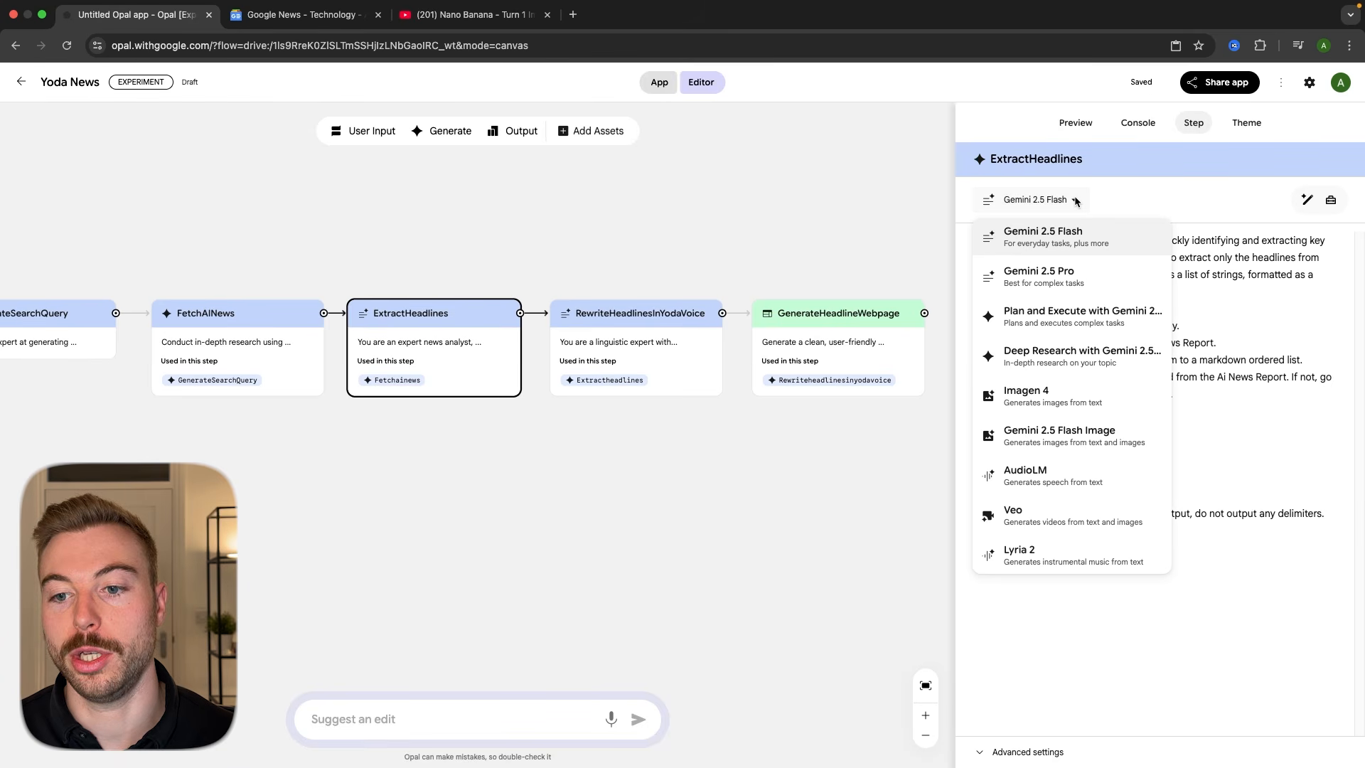
left_click(1273, 314)
left_click(614, 348)
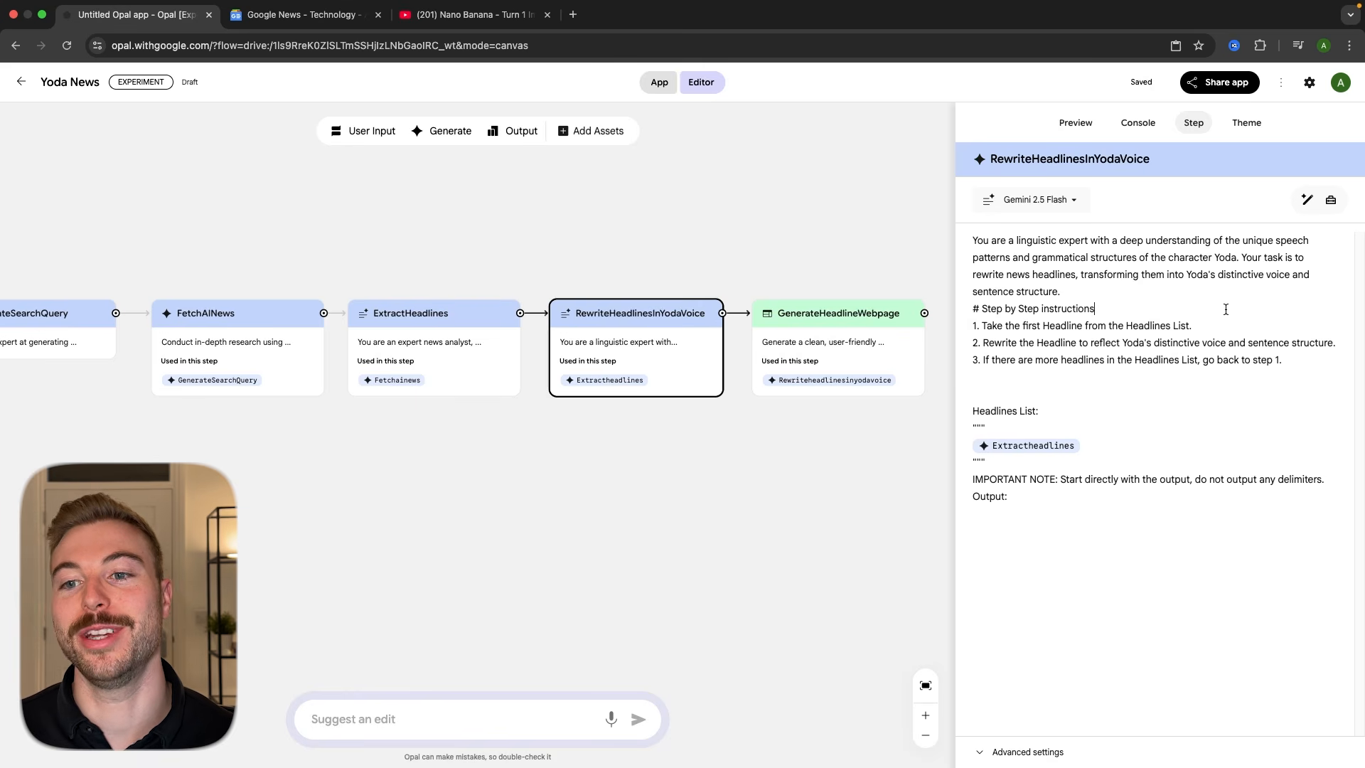
- Examine the GenerateHeadlineWebpage step's prompt and its output format
left_click(835, 283)
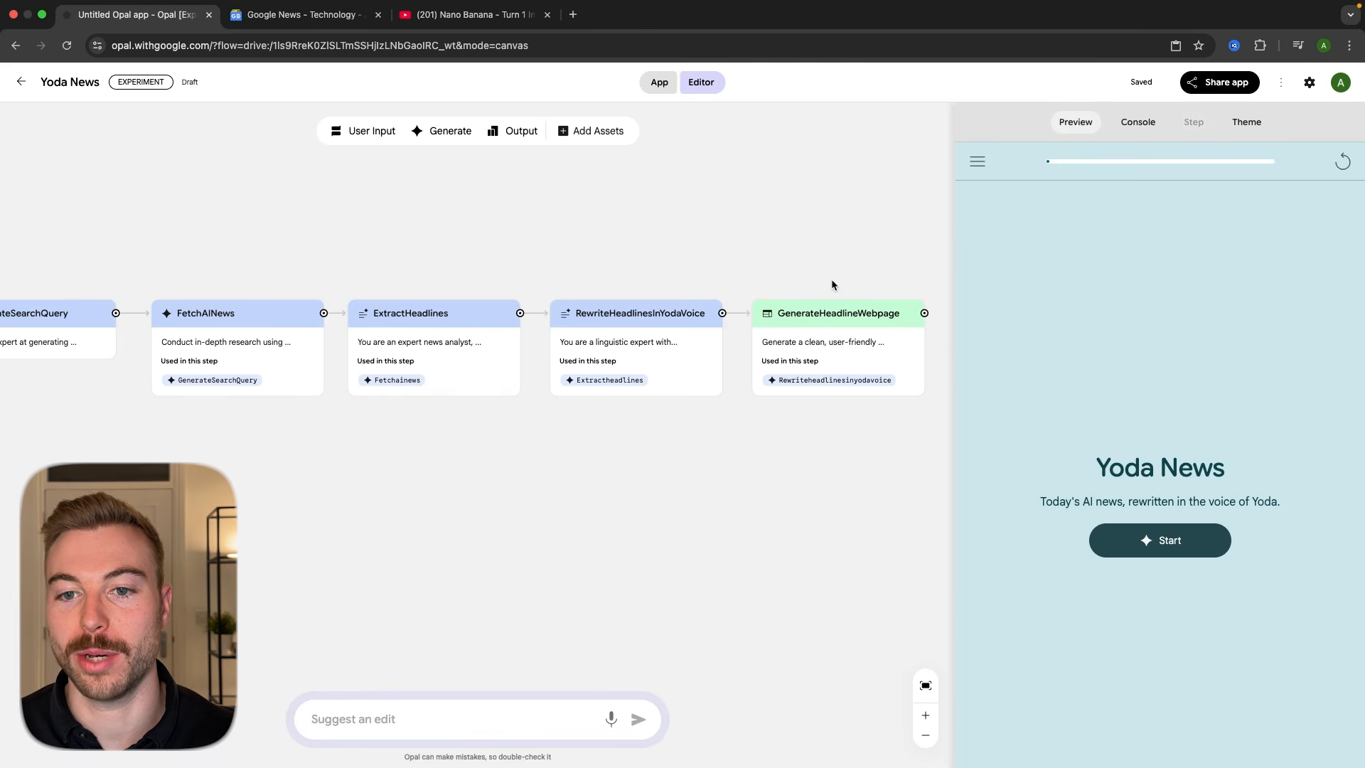
left_click(816, 336)
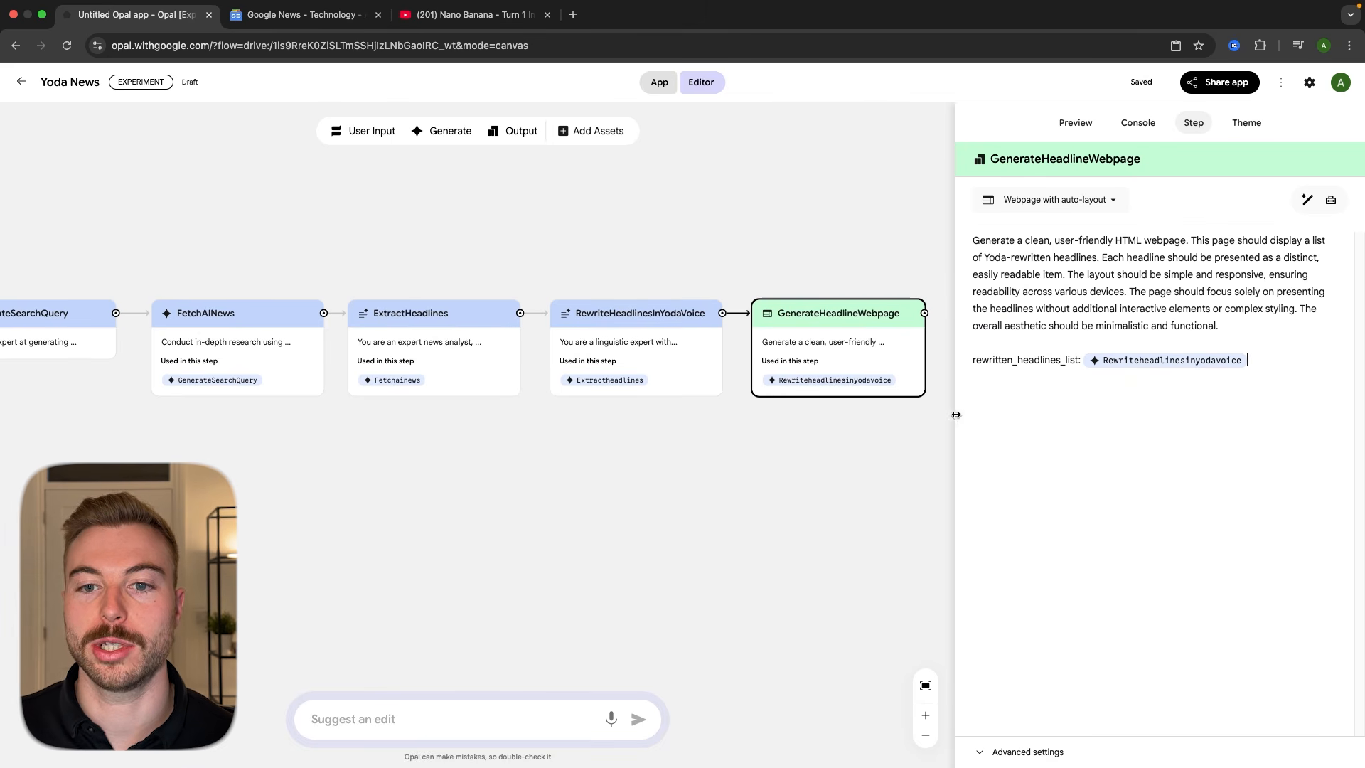
left_click(758, 527)
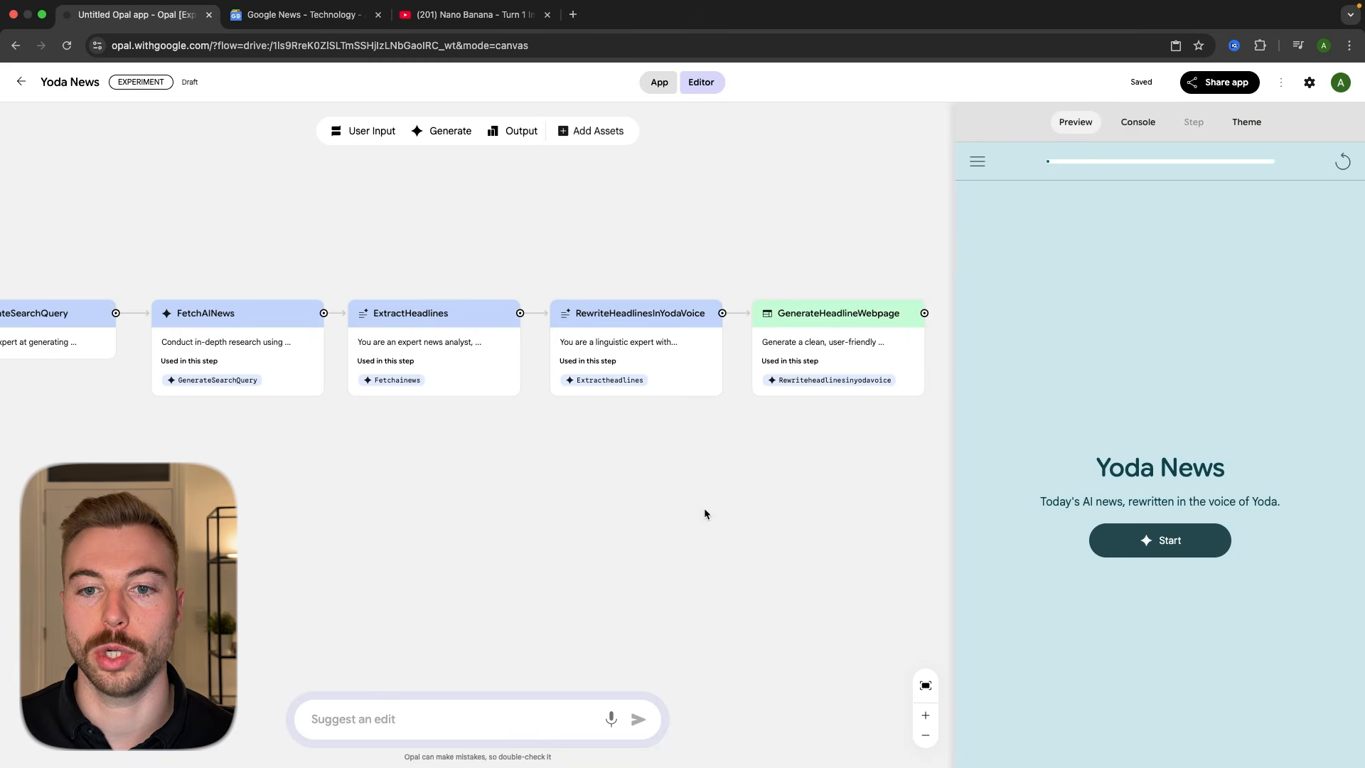
- Run the Yoda News app and open its console to follow the workflow's execution
left_click(1166, 543)
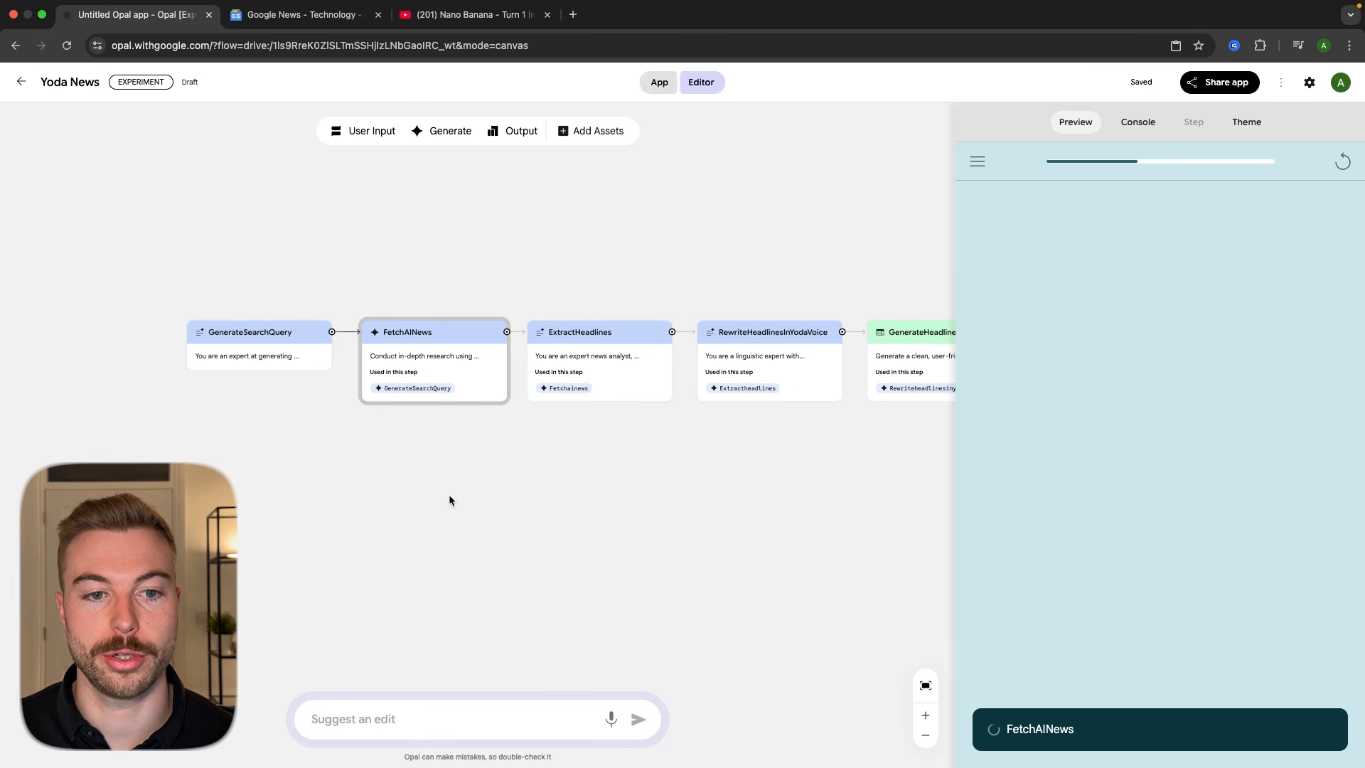
left_click_drag(510, 508, 537, 515)
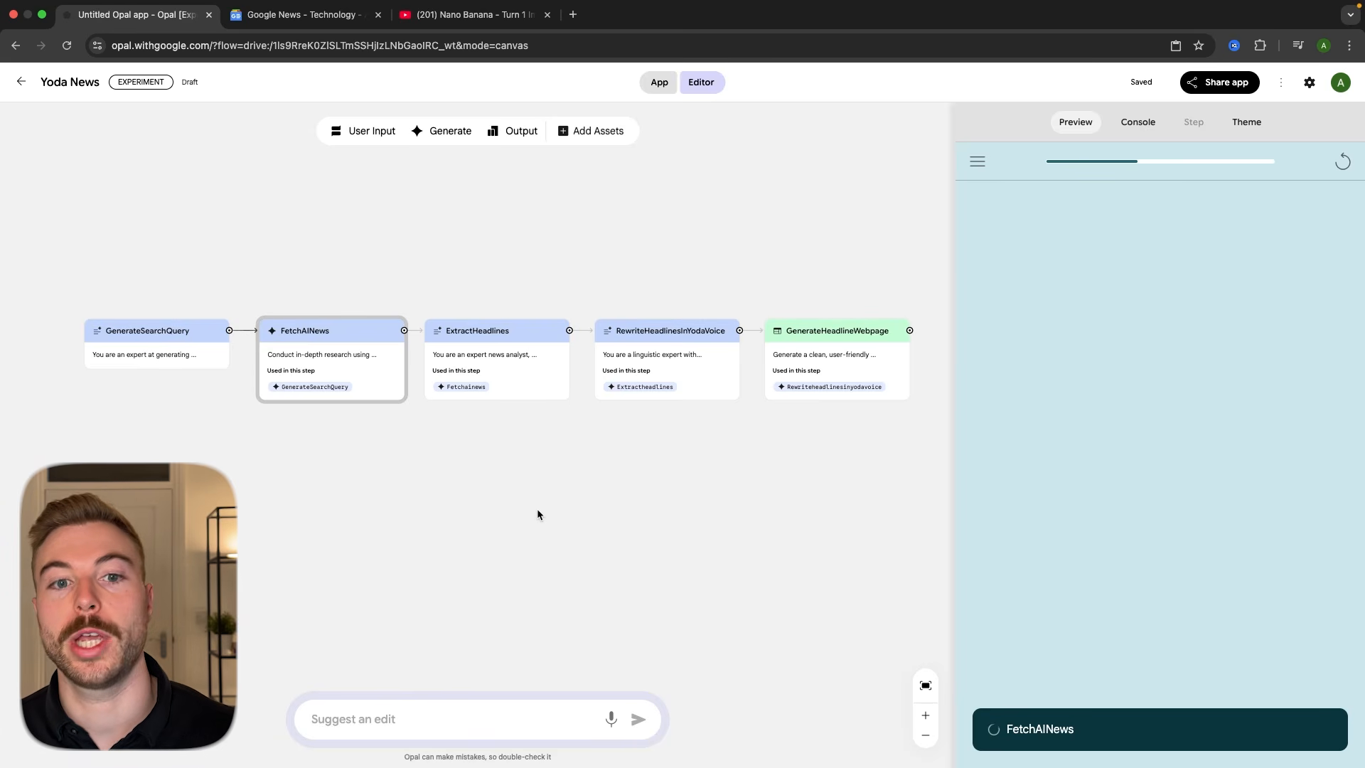
left_click(1138, 121)
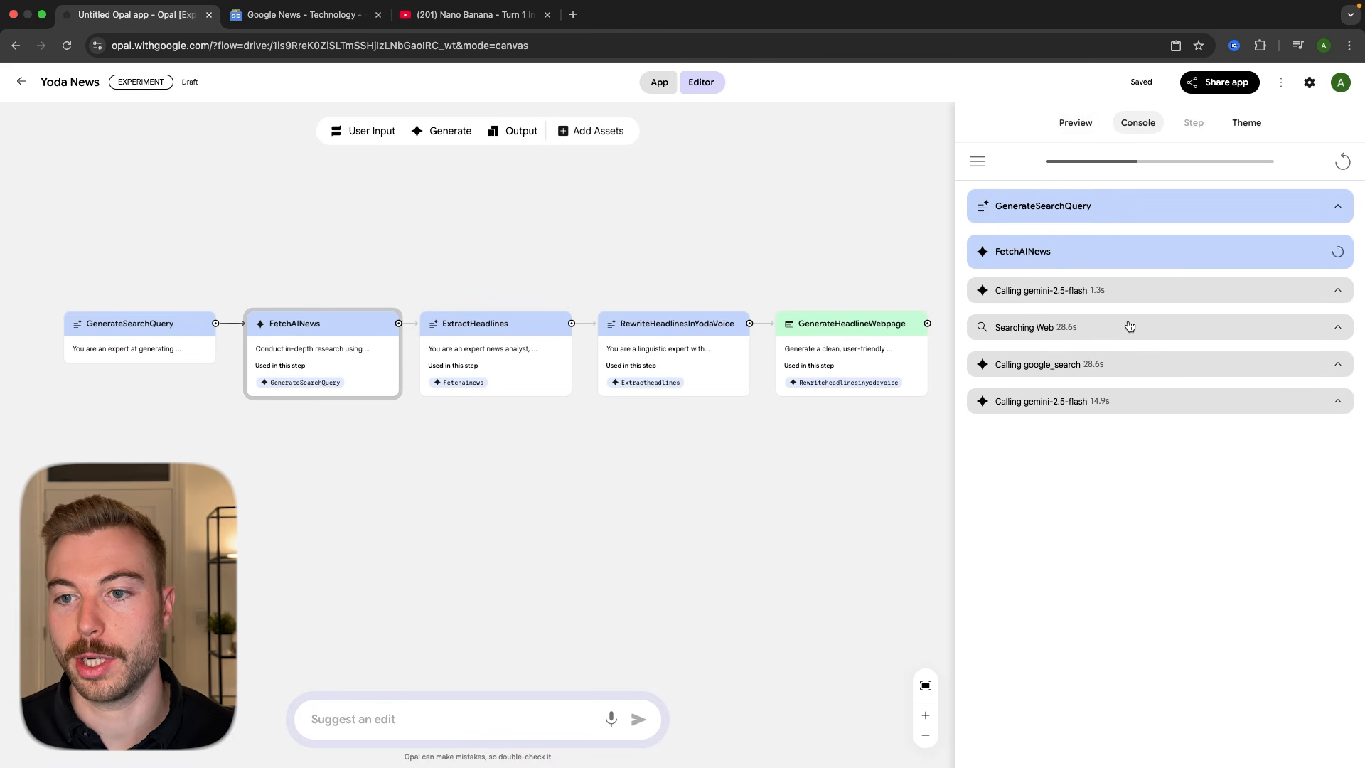
- Read through the Searching Web log of the FetchAINews step, including the search term and the headline summary
left_click(1042, 327)
scroll(1096, 337, "down", 2)
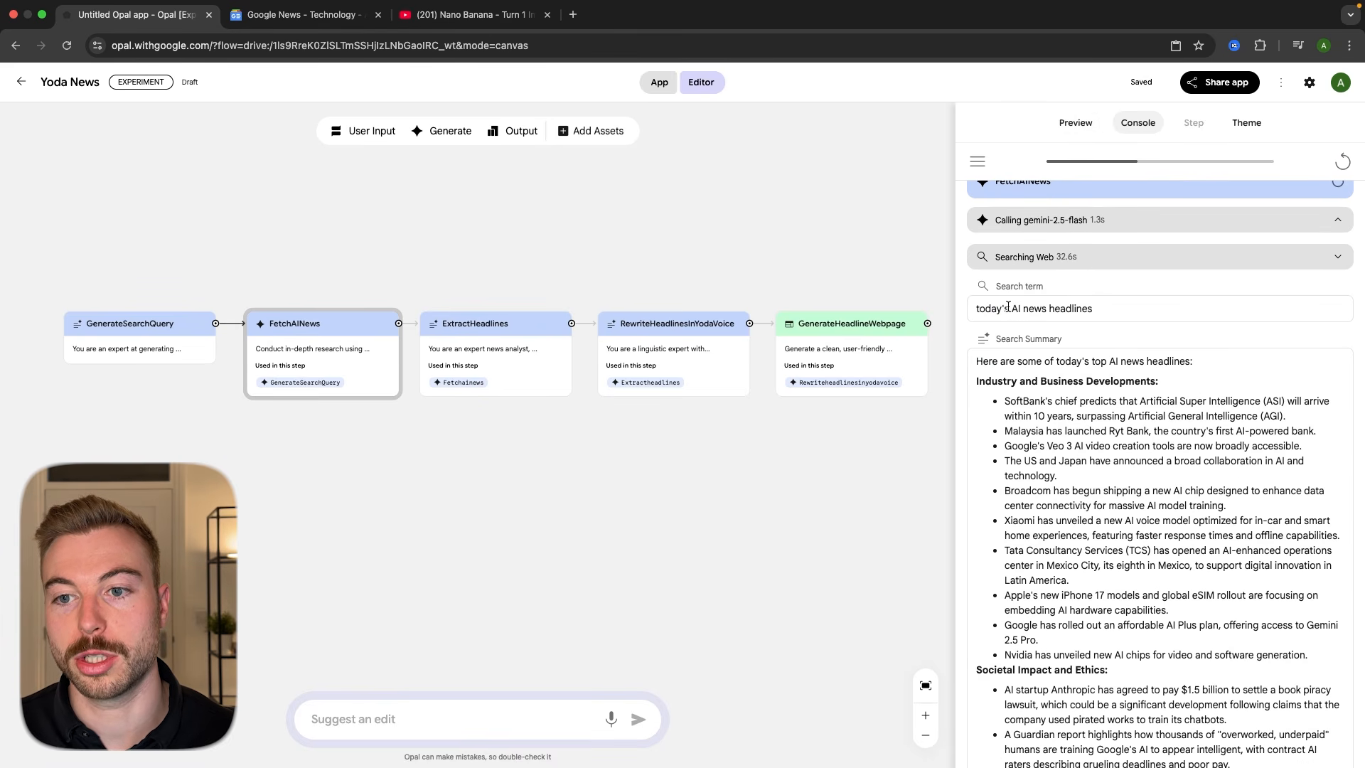
scroll(1118, 363, "down", 1)
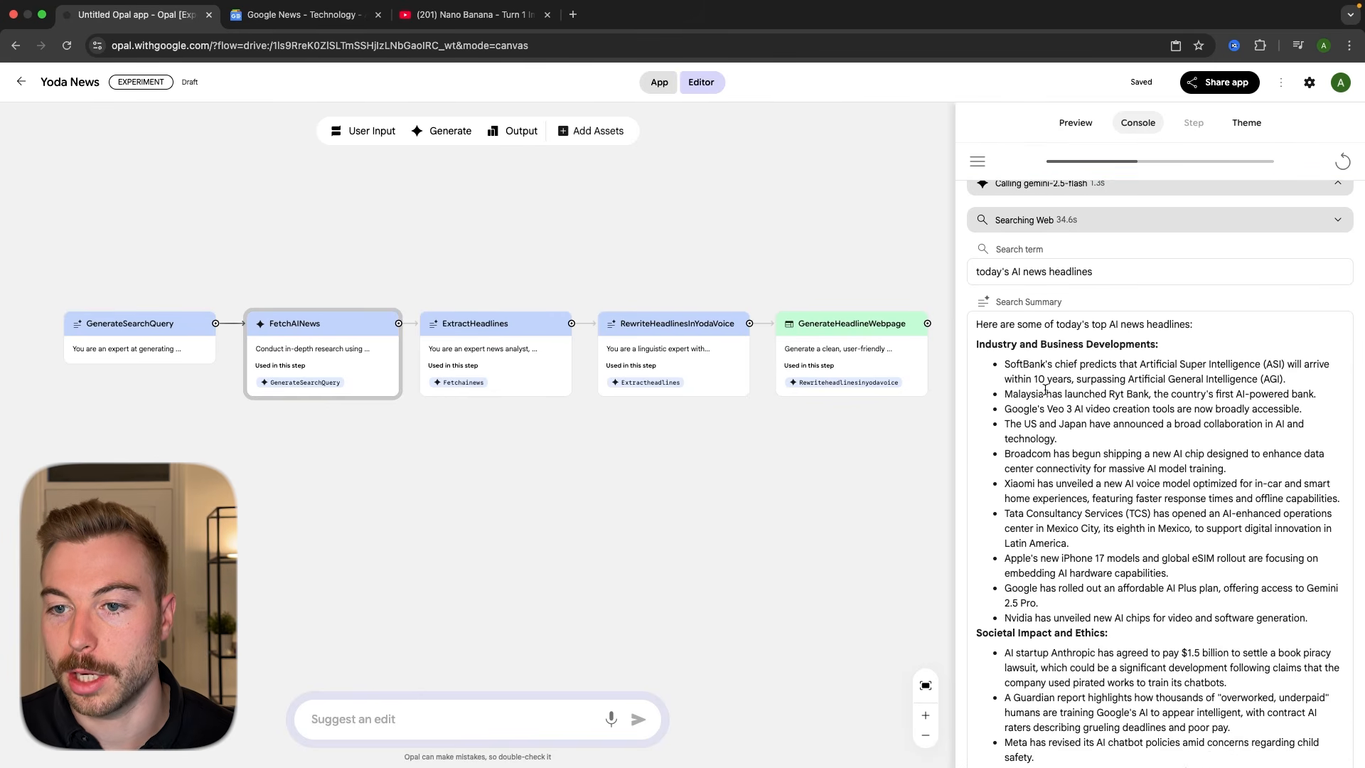
left_click_drag(999, 367, 1122, 367)
scroll(1137, 439, "down", 2)
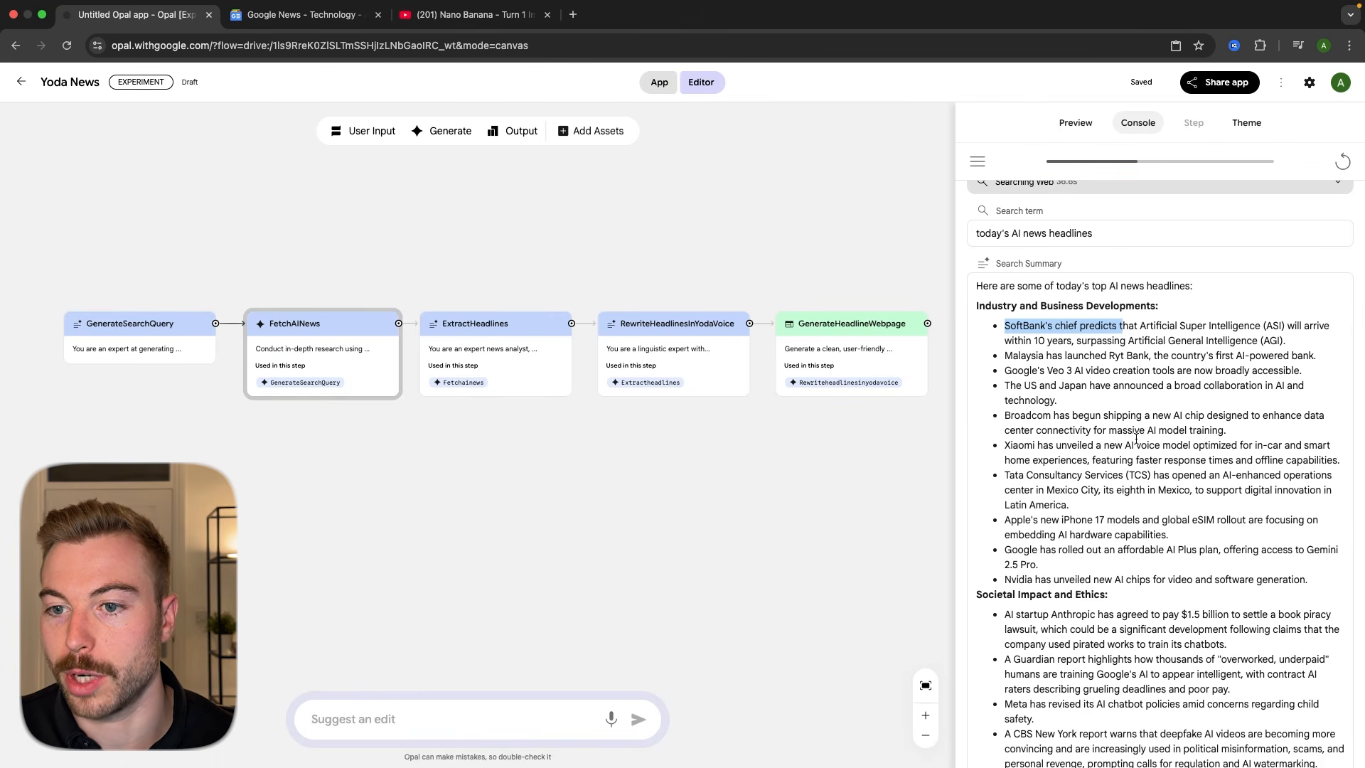
left_click_drag(1004, 336, 1155, 326)
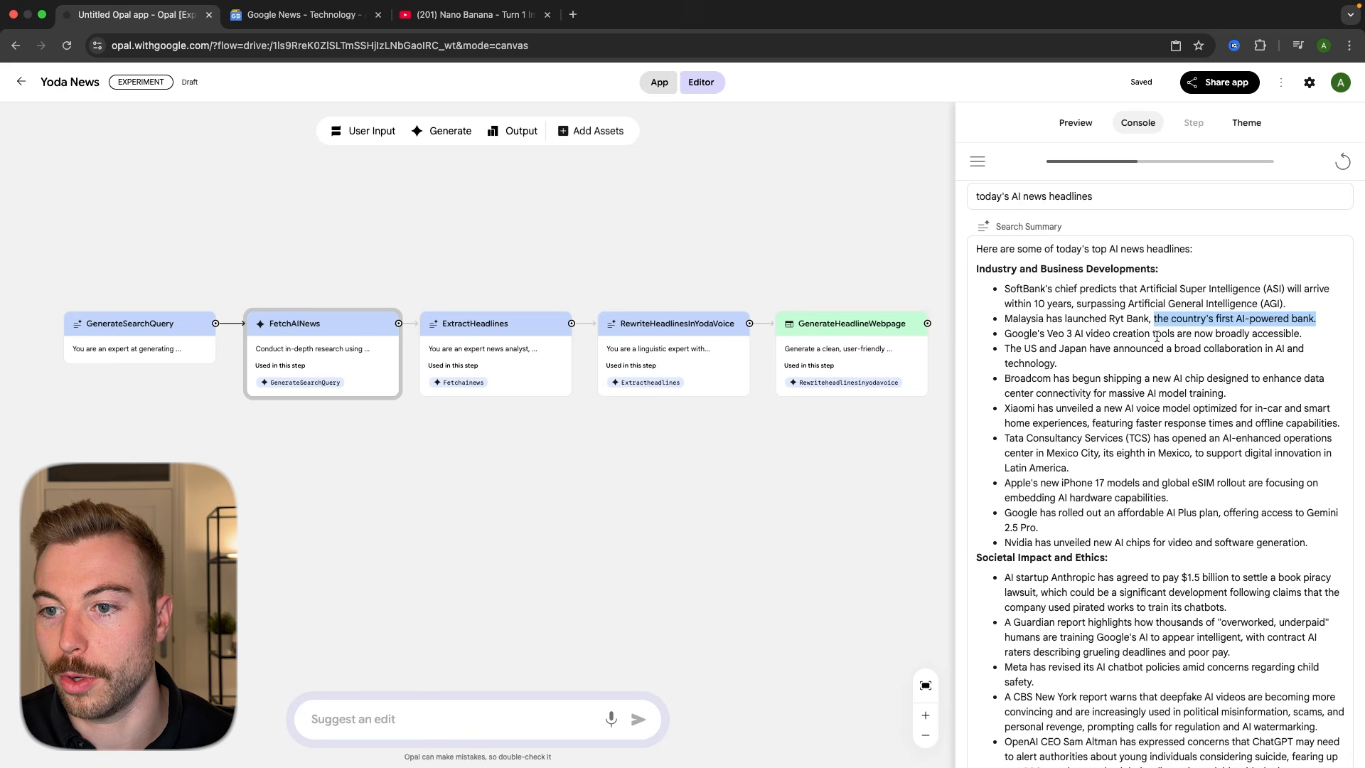
left_click(1157, 335)
scroll(1141, 408, "down", 3)
scroll(1134, 409, "down", 1)
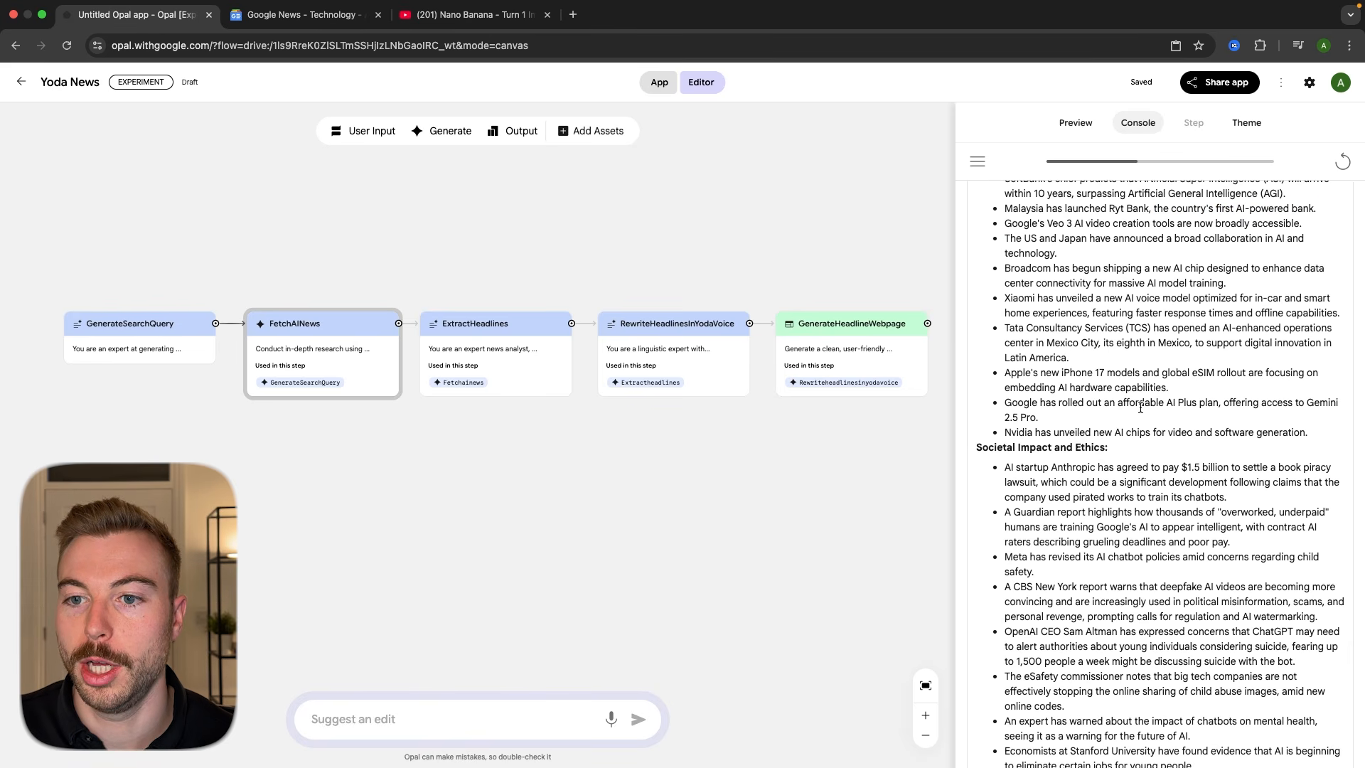
scroll(1020, 401, "down", 2)
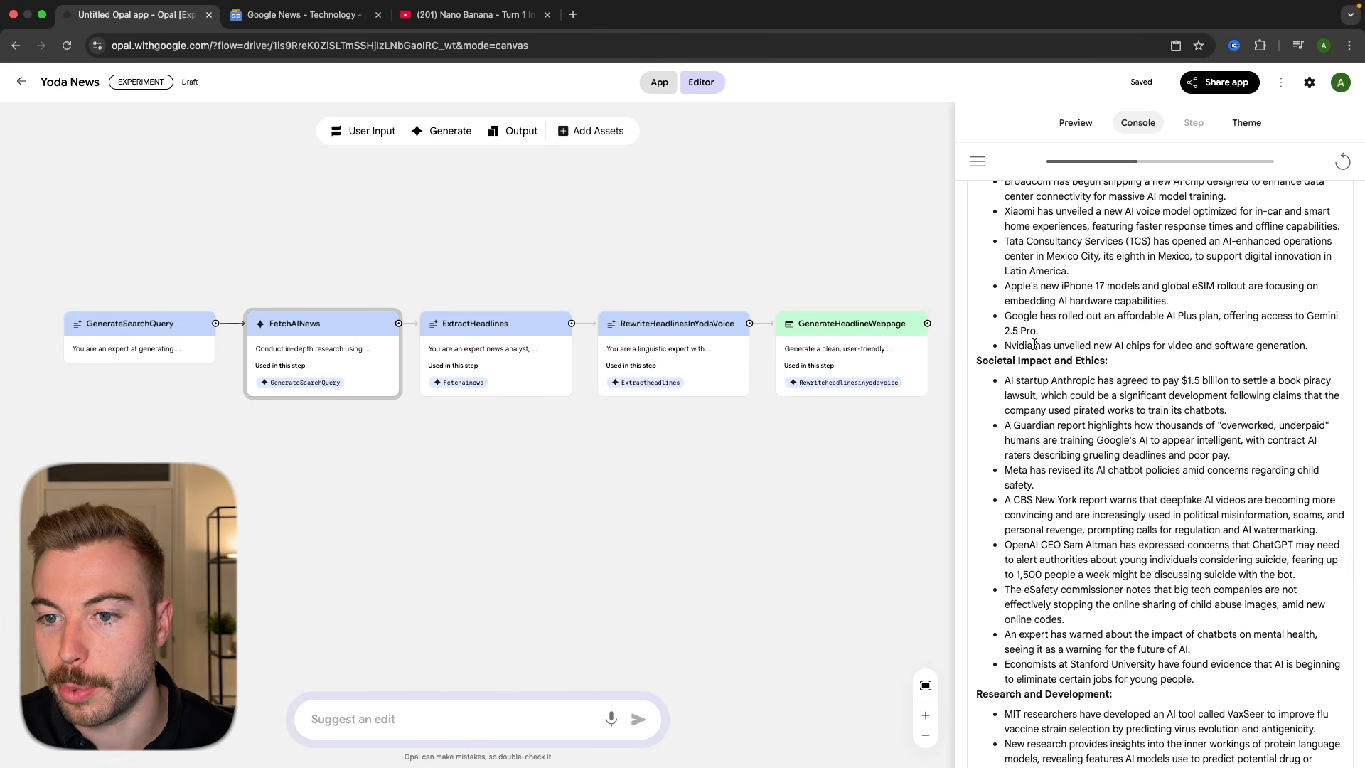
scroll(1034, 344, "down", 1)
scroll(1138, 335, "down", 1)
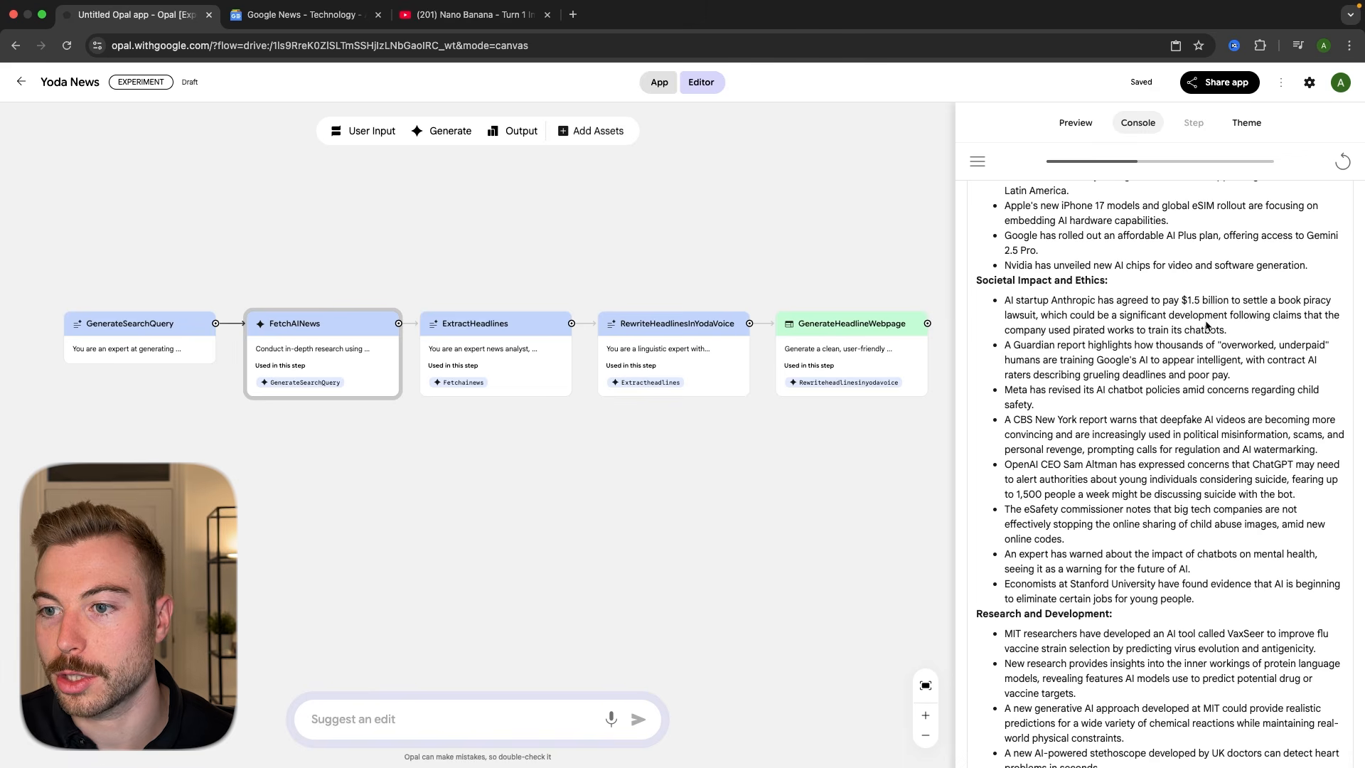
scroll(1110, 378, "down", 2)
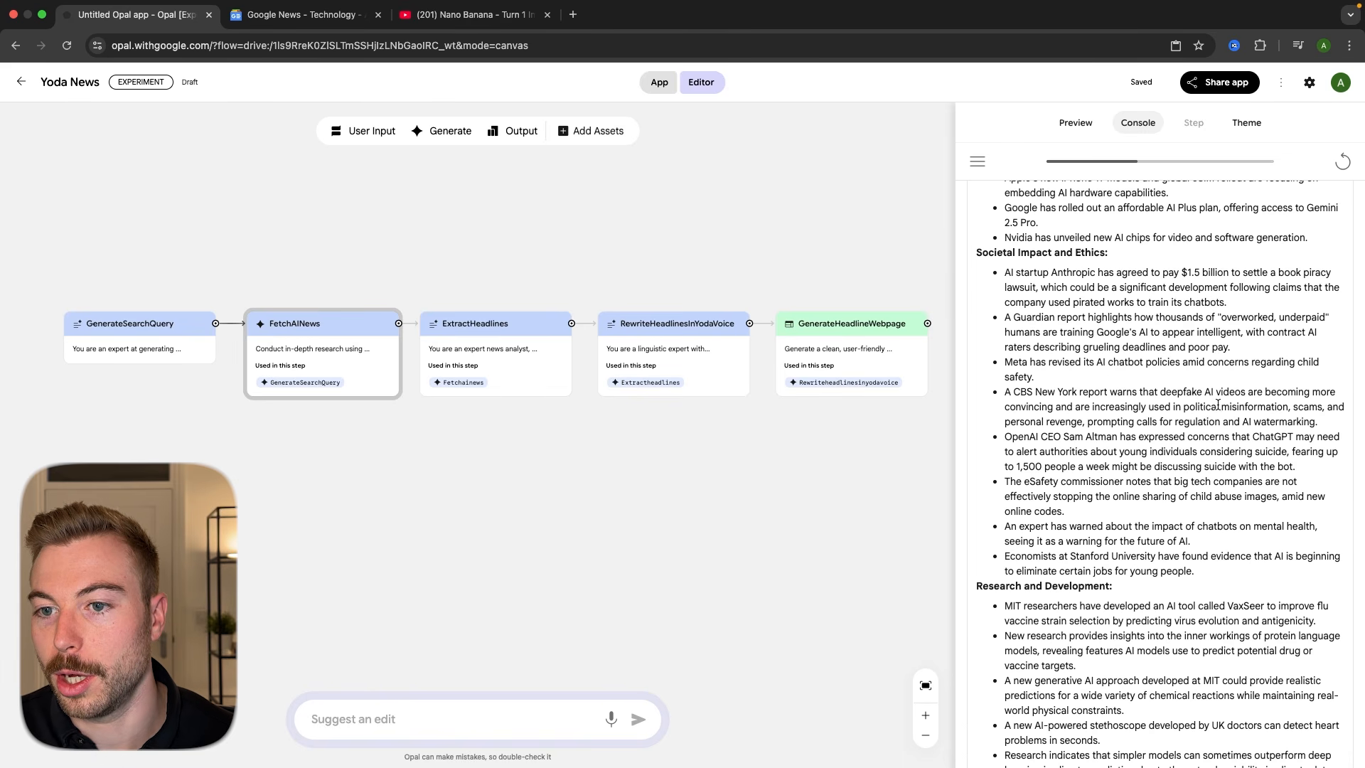
scroll(1219, 408, "down", 7)
scroll(1220, 409, "down", 2)
scroll(1218, 408, "up", 12)
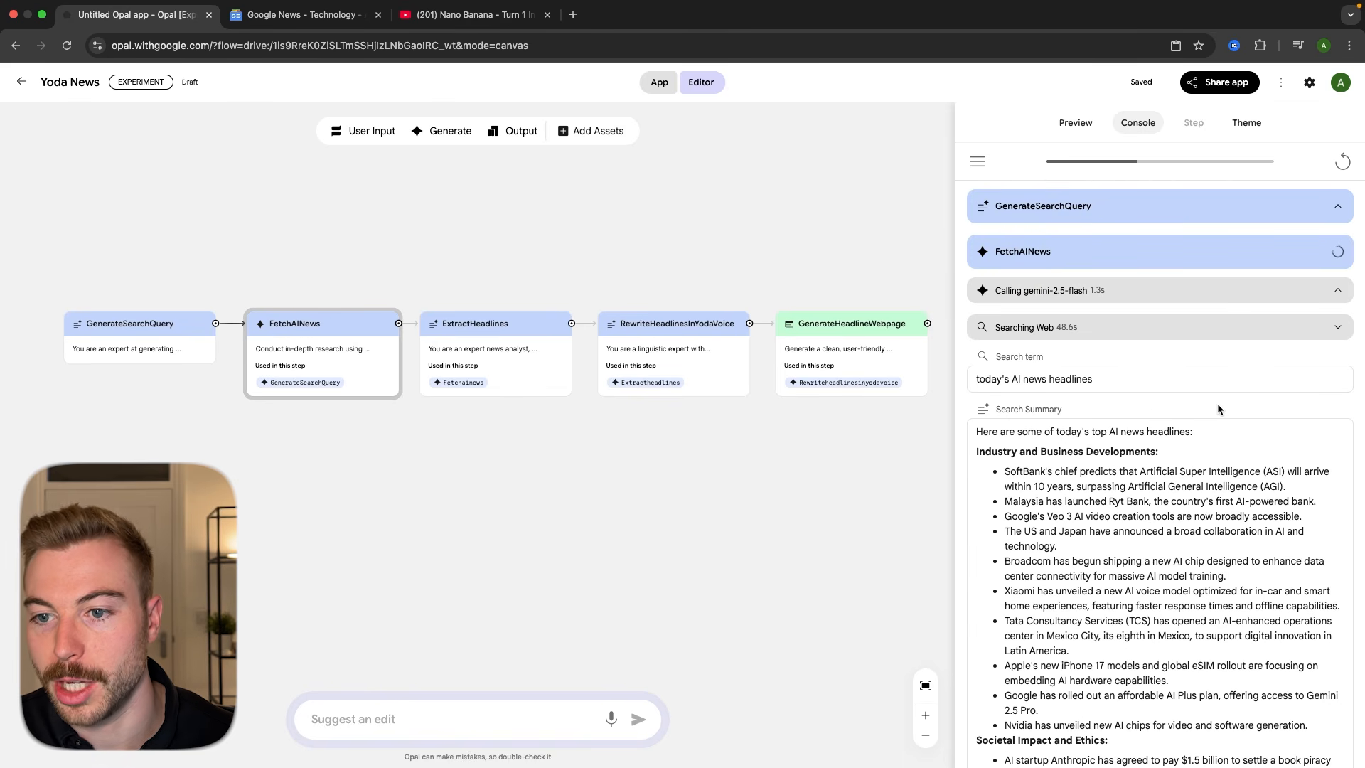
left_click(1162, 328)
left_click(1128, 325)
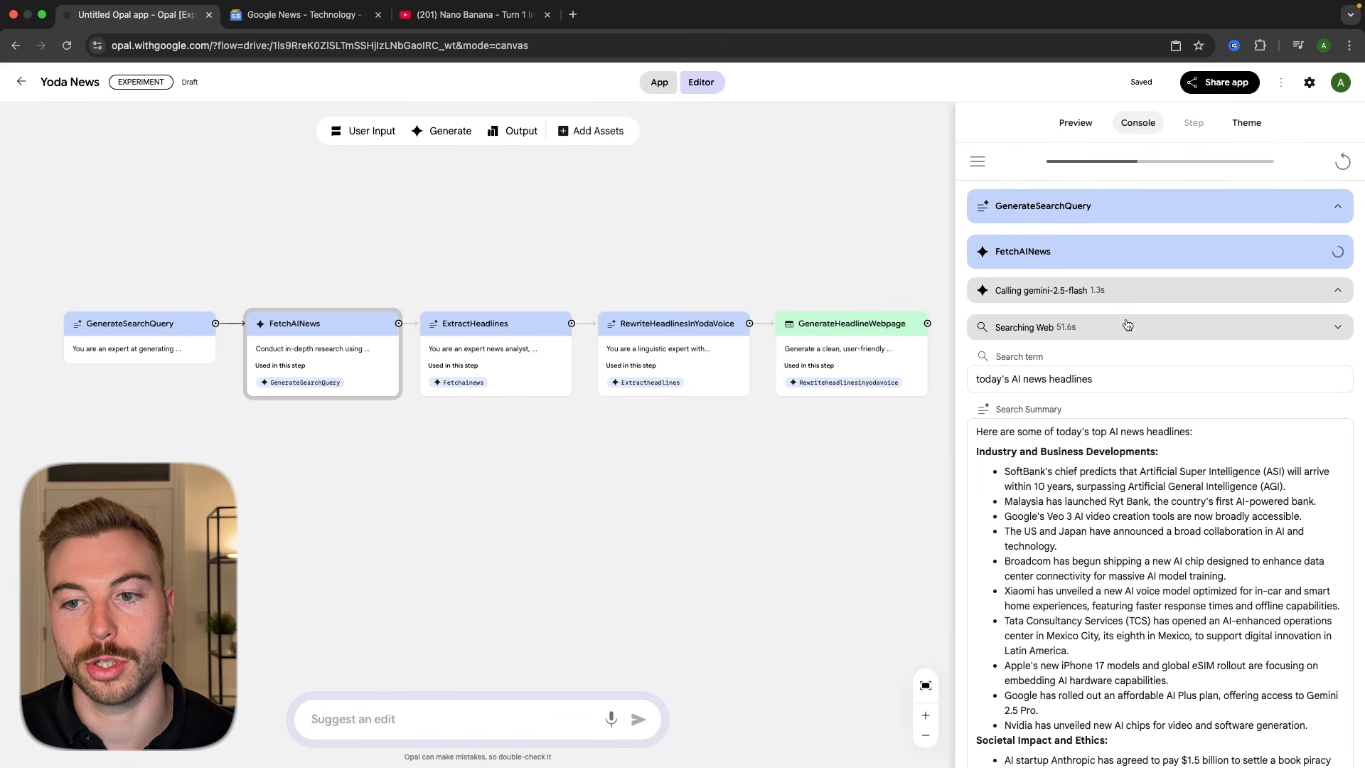
left_click(1079, 326)
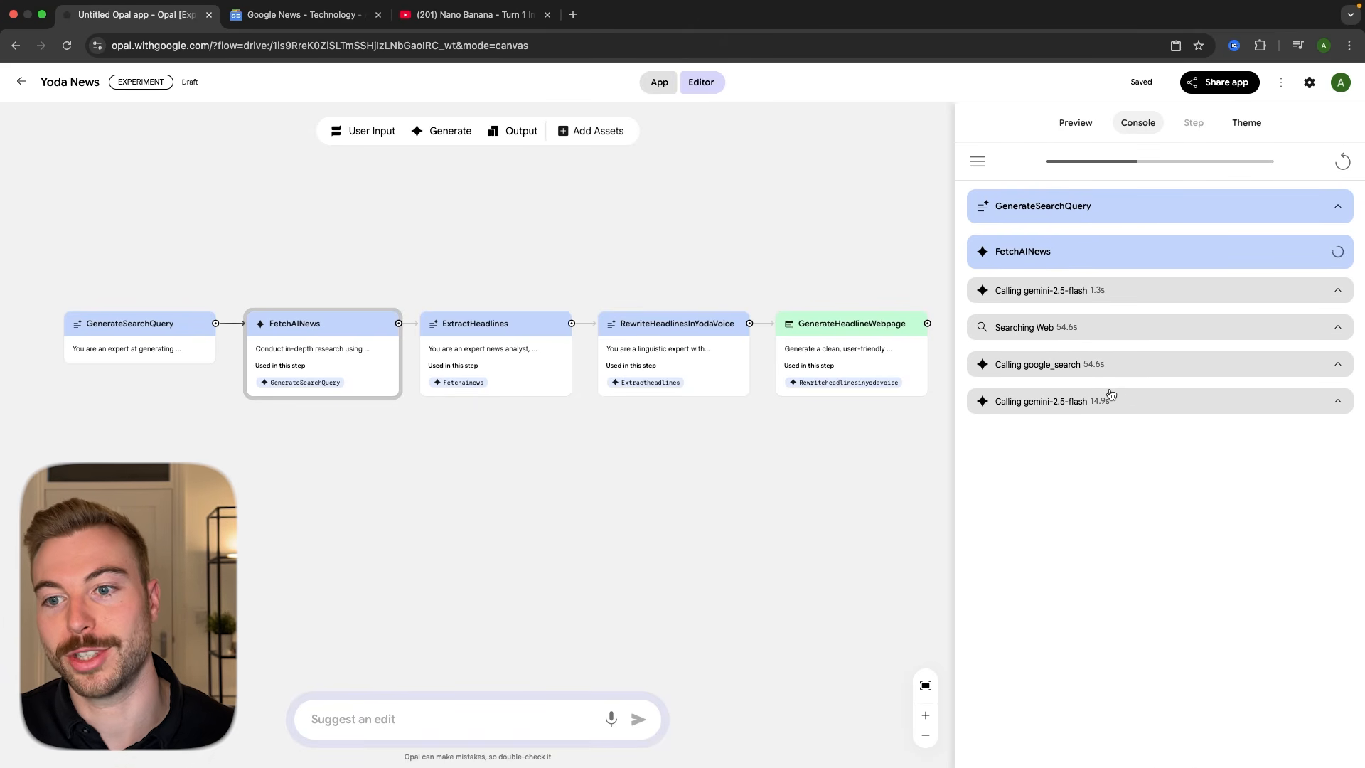
- Check the google_search call, compare the fetched news with the Google News Artificial intelligence headlines, and return to Opal
left_click(1113, 367)
left_click(1113, 368)
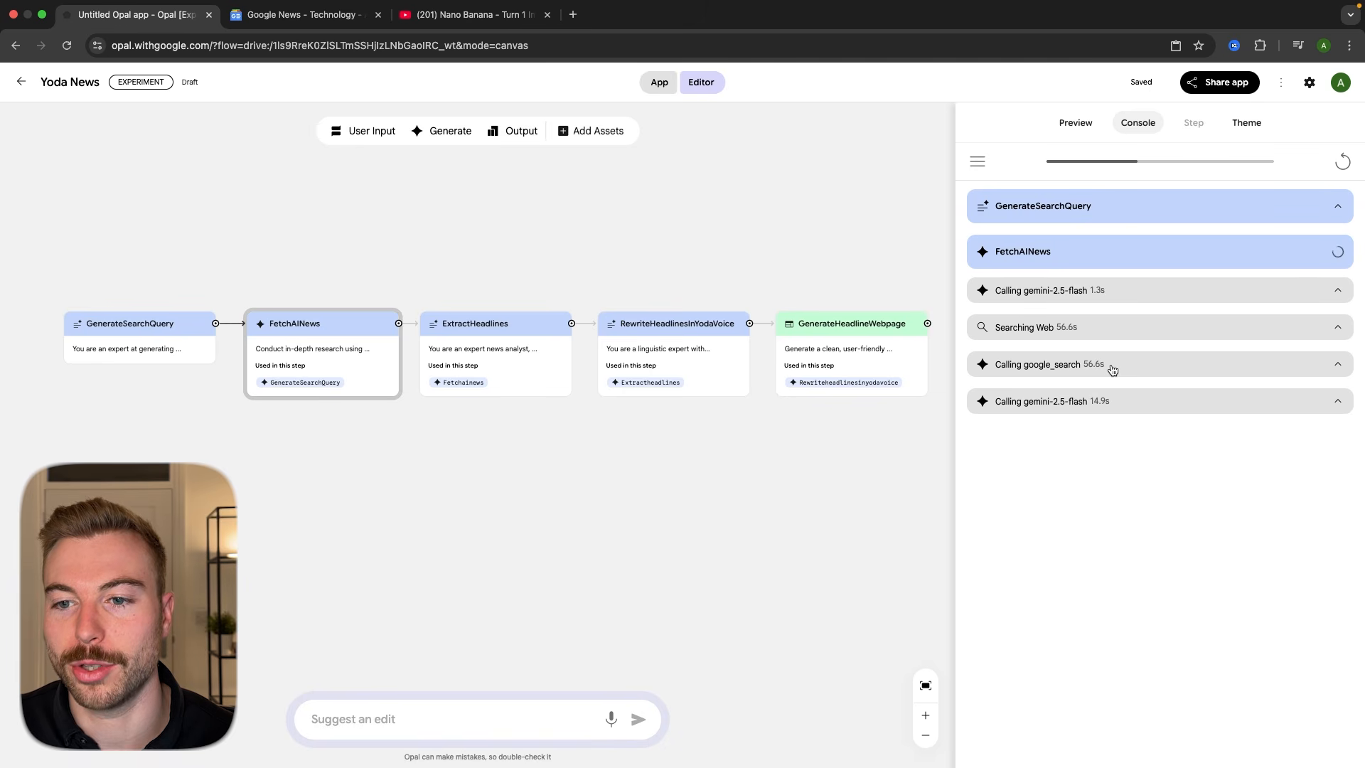
left_click(271, 21)
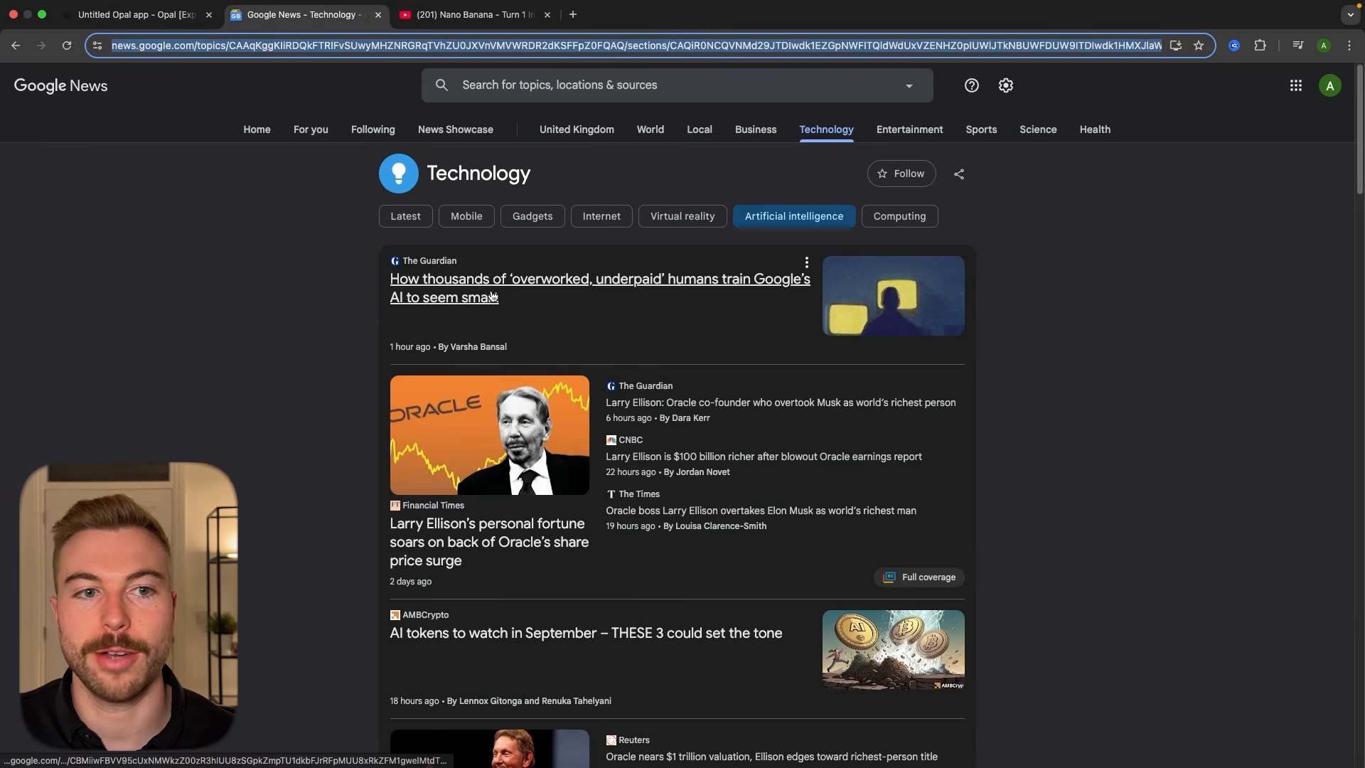
left_click(190, 20)
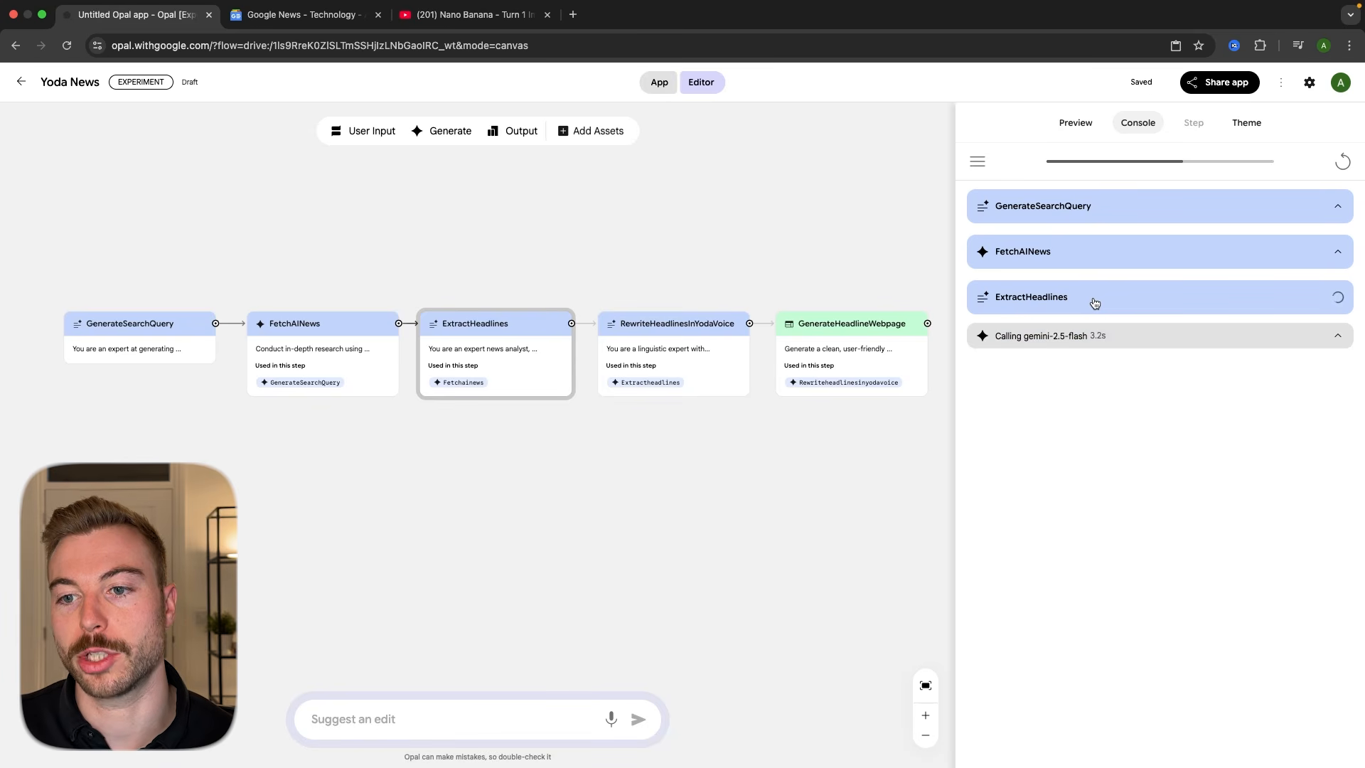
- Review the full numbered headline list in the ExtractHeadlines output
left_click(1070, 260)
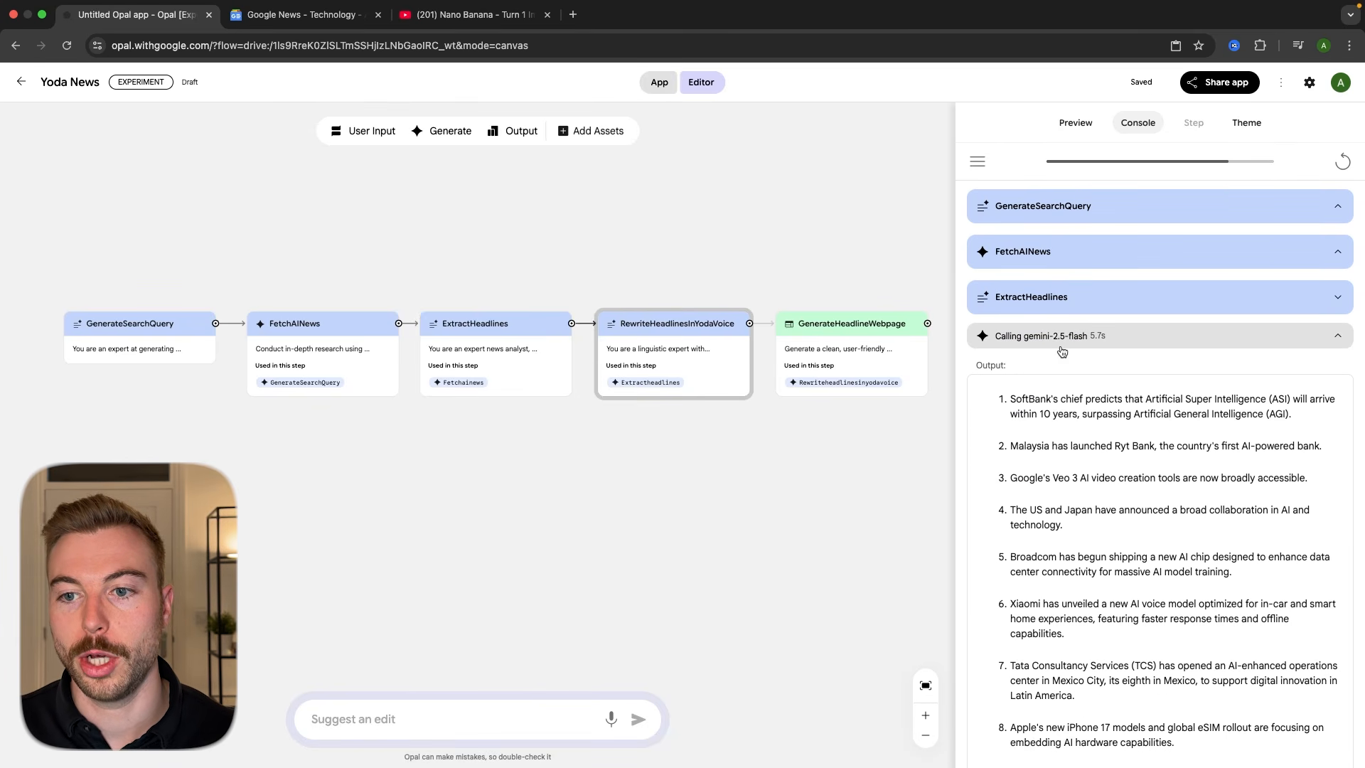
scroll(1078, 380, "down", 1)
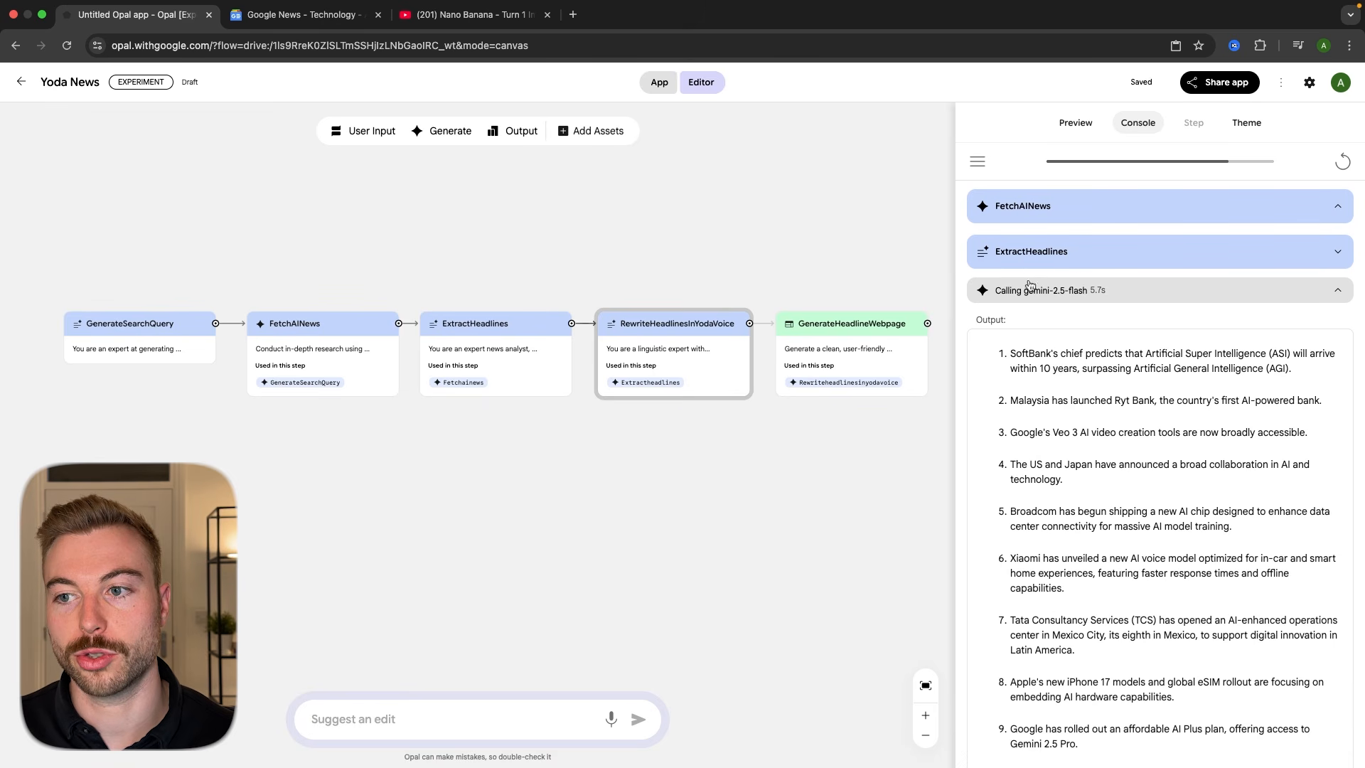
scroll(1190, 503, "down", 5)
scroll(1191, 509, "down", 5)
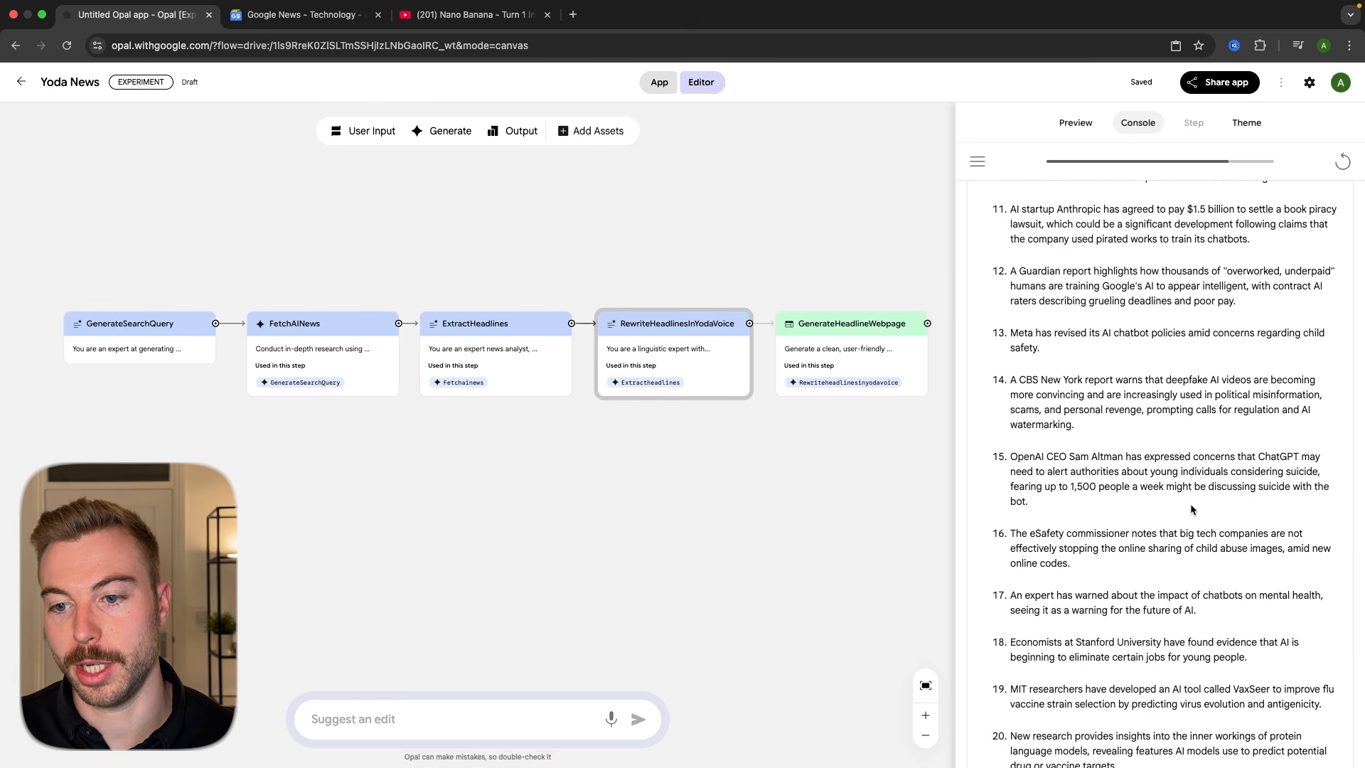
scroll(1191, 509, "up", 10)
scroll(1146, 412, "down", 20)
scroll(1145, 411, "up", 20)
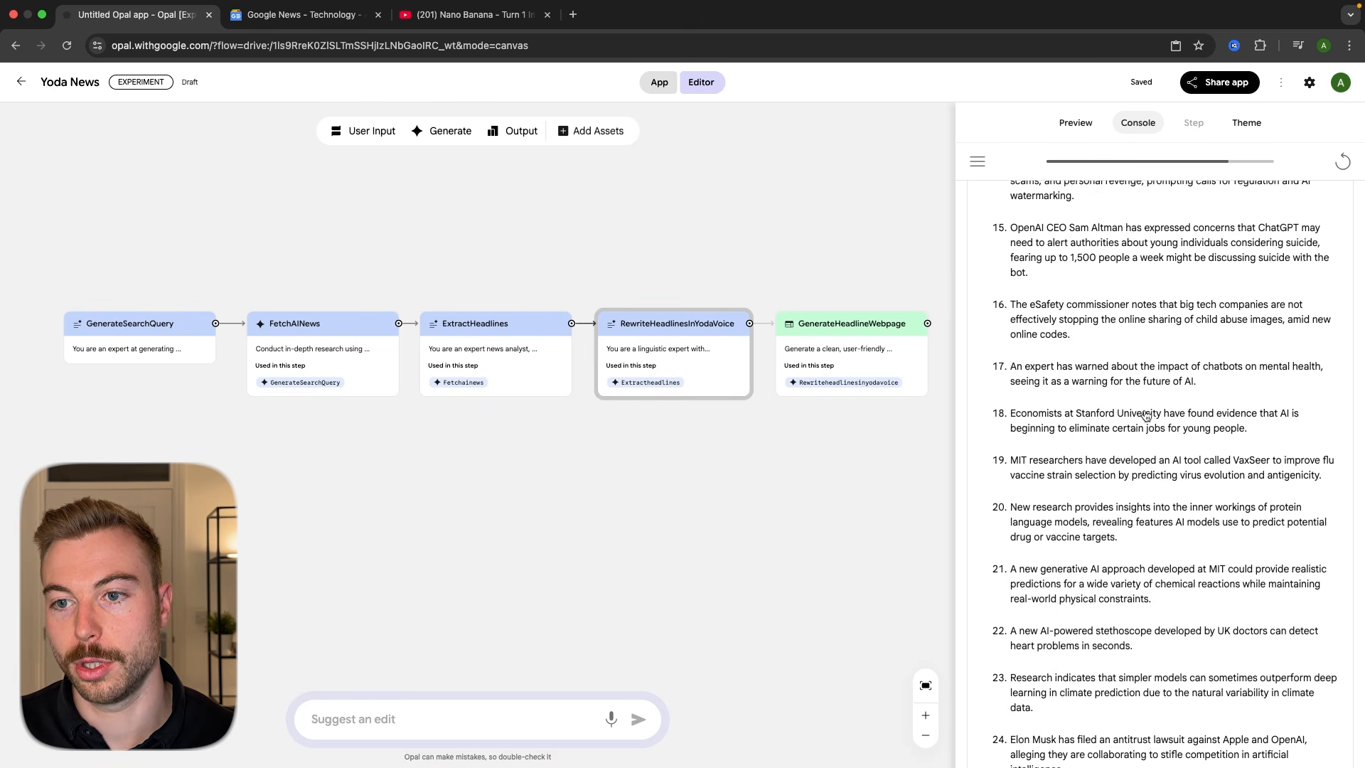
scroll(1144, 411, "down", 9)
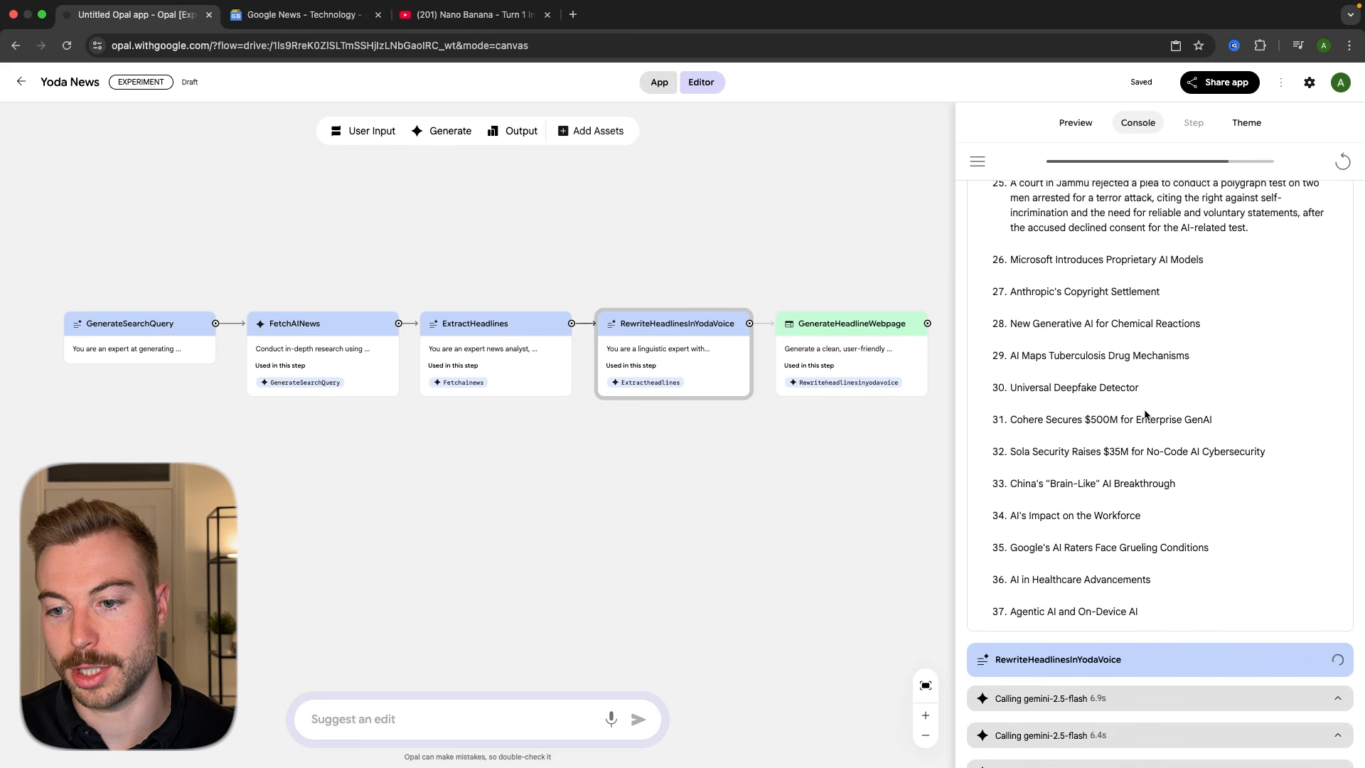
scroll(1145, 408, "up", 20)
scroll(1136, 356, "down", 20)
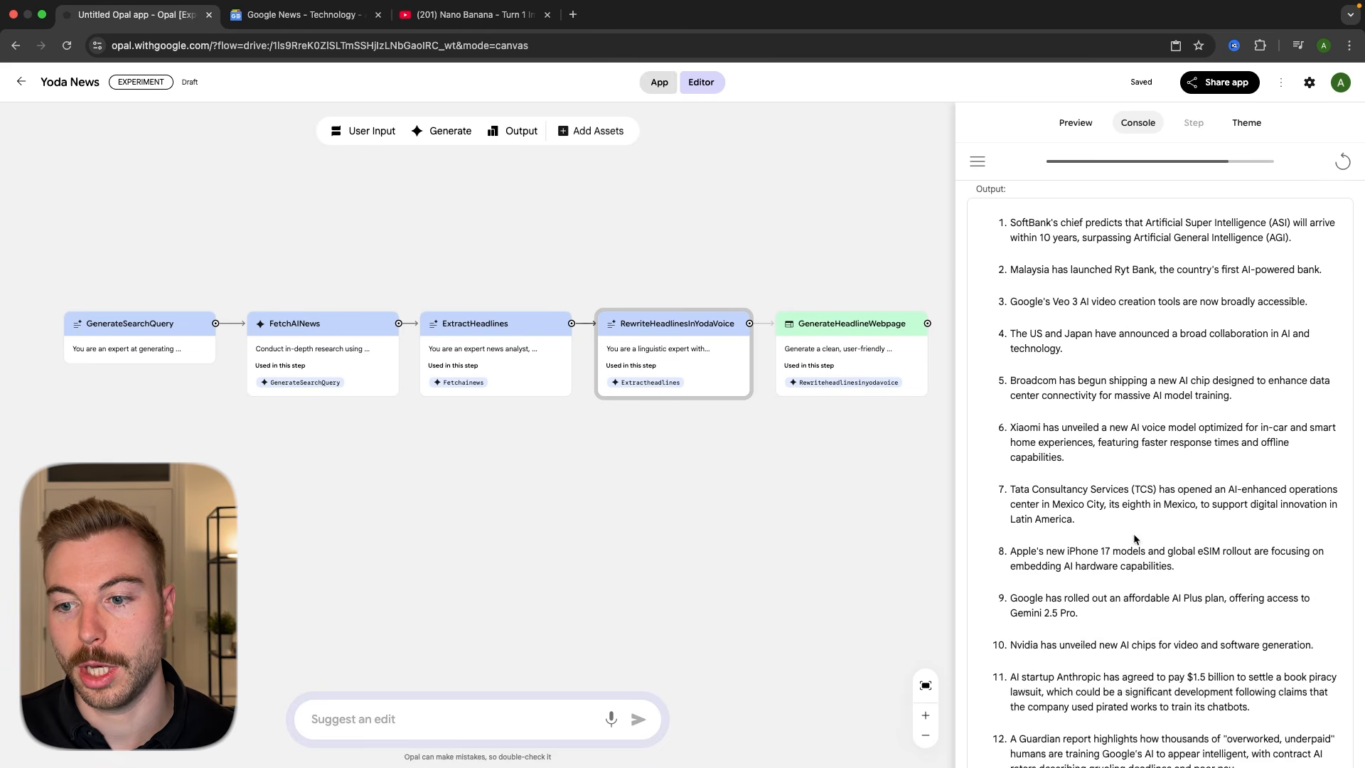
scroll(1135, 538, "up", 2)
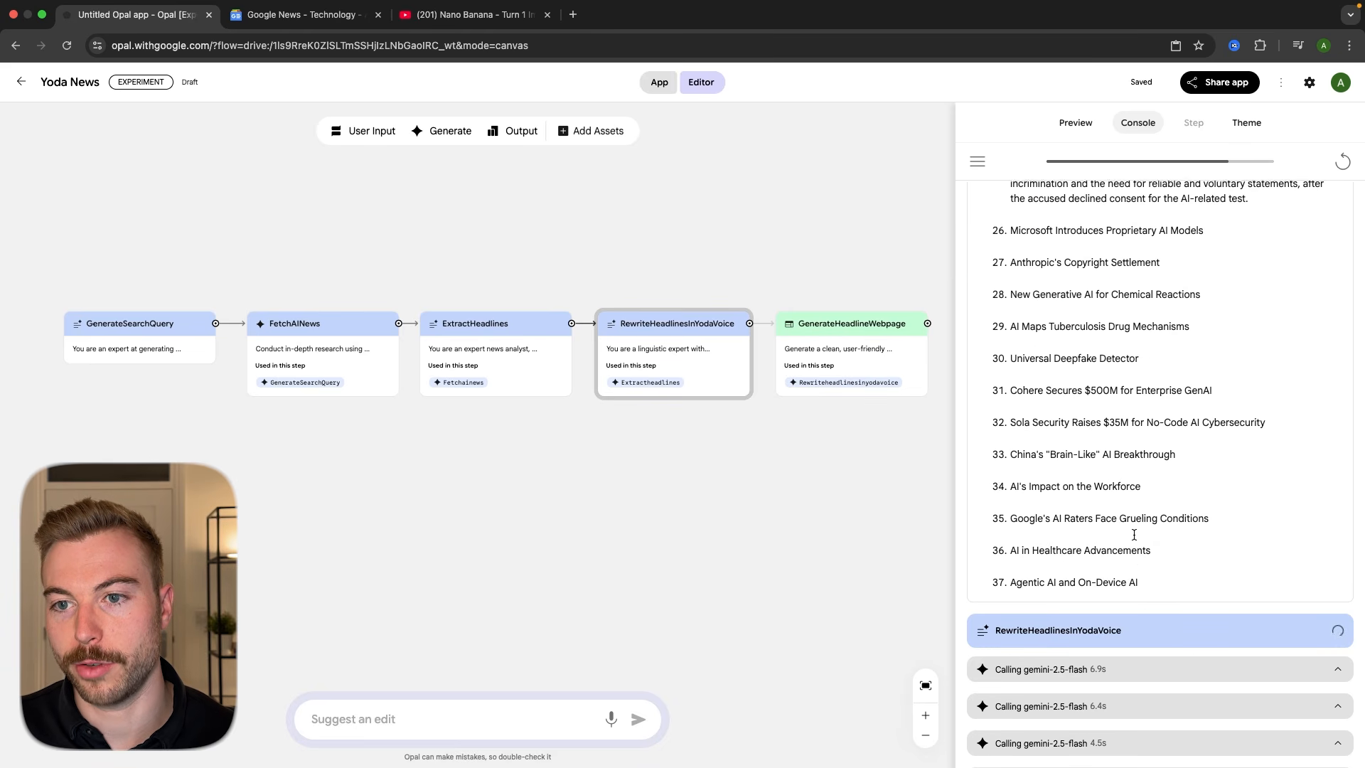
left_click_drag(1011, 277, 1158, 634)
left_click(1127, 497)
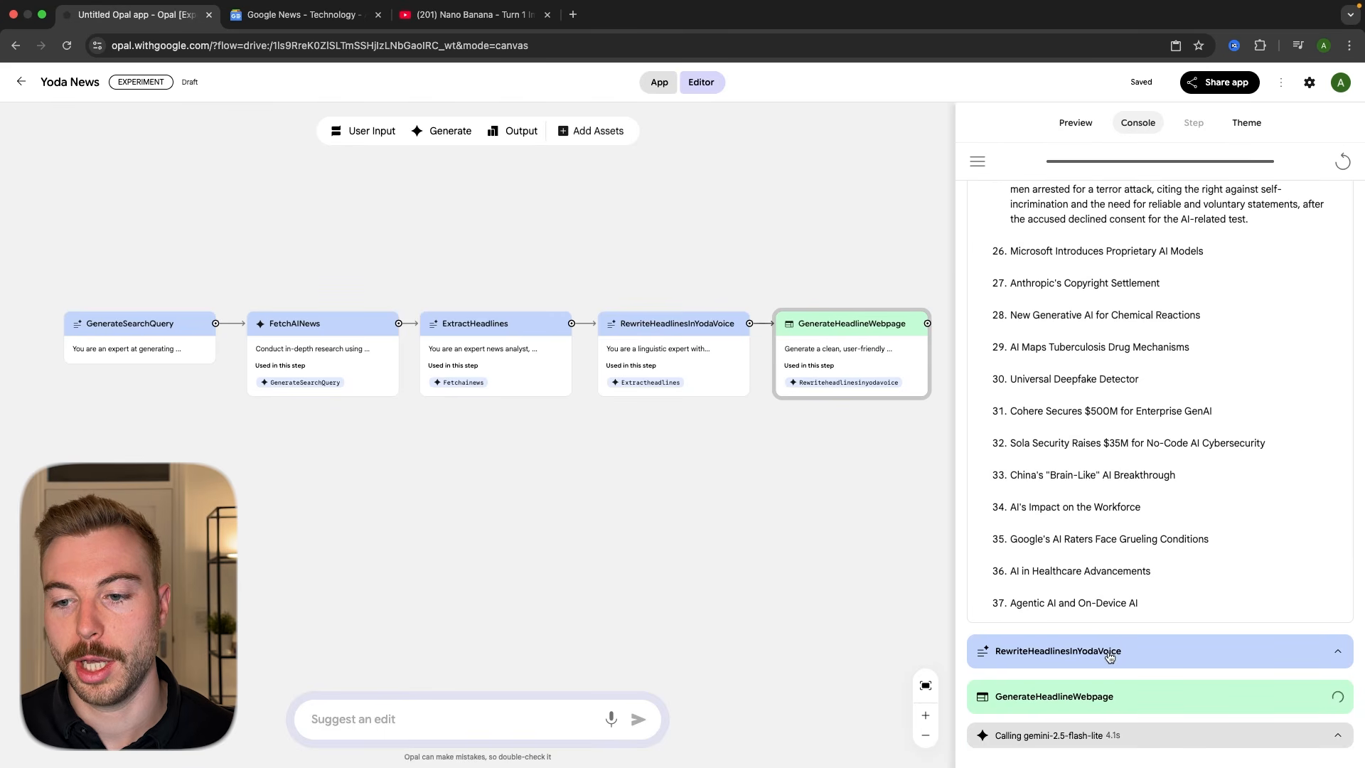
- Inspect the model calls and the rewritten headlines in the RewriteHeadlinesInYodaVoice output
left_click(1109, 655)
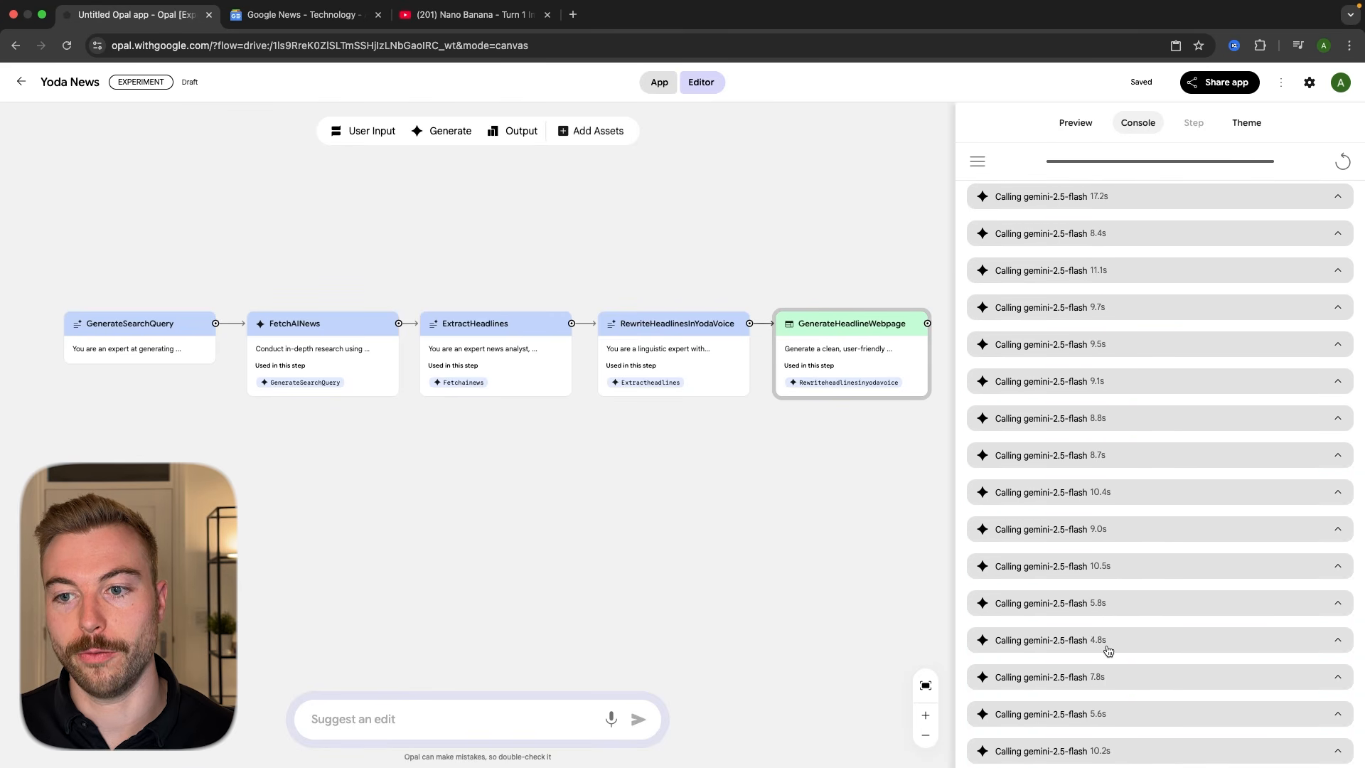
scroll(1109, 650, "down", 5)
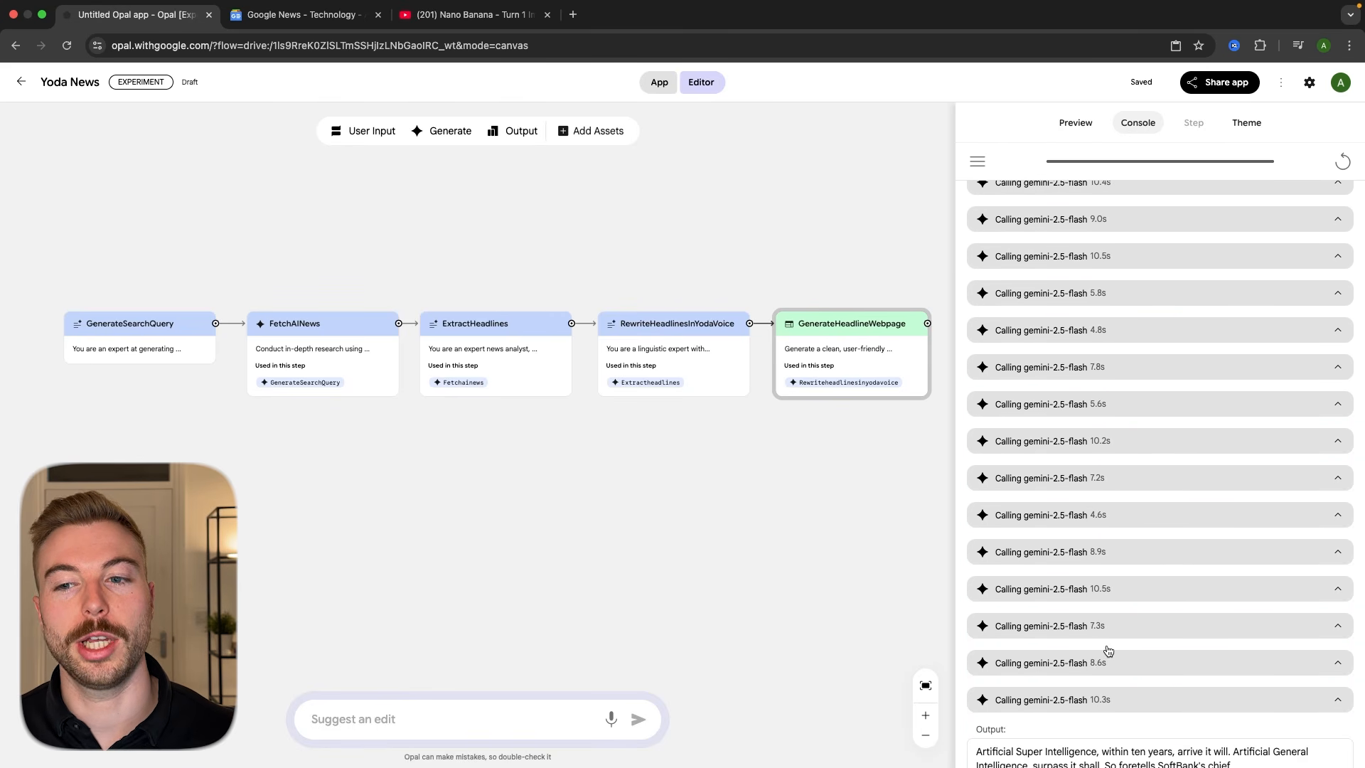
scroll(1107, 647, "down", 6)
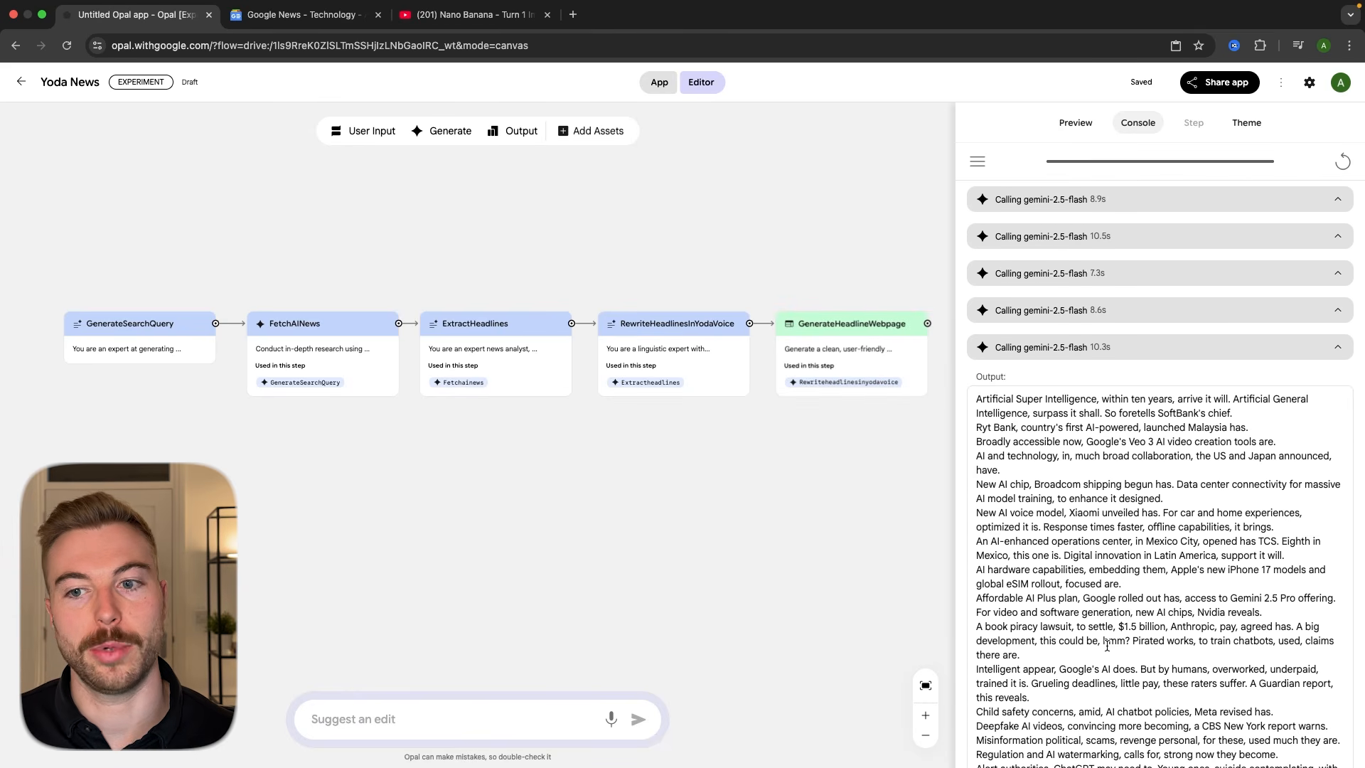
scroll(1107, 646, "down", 3)
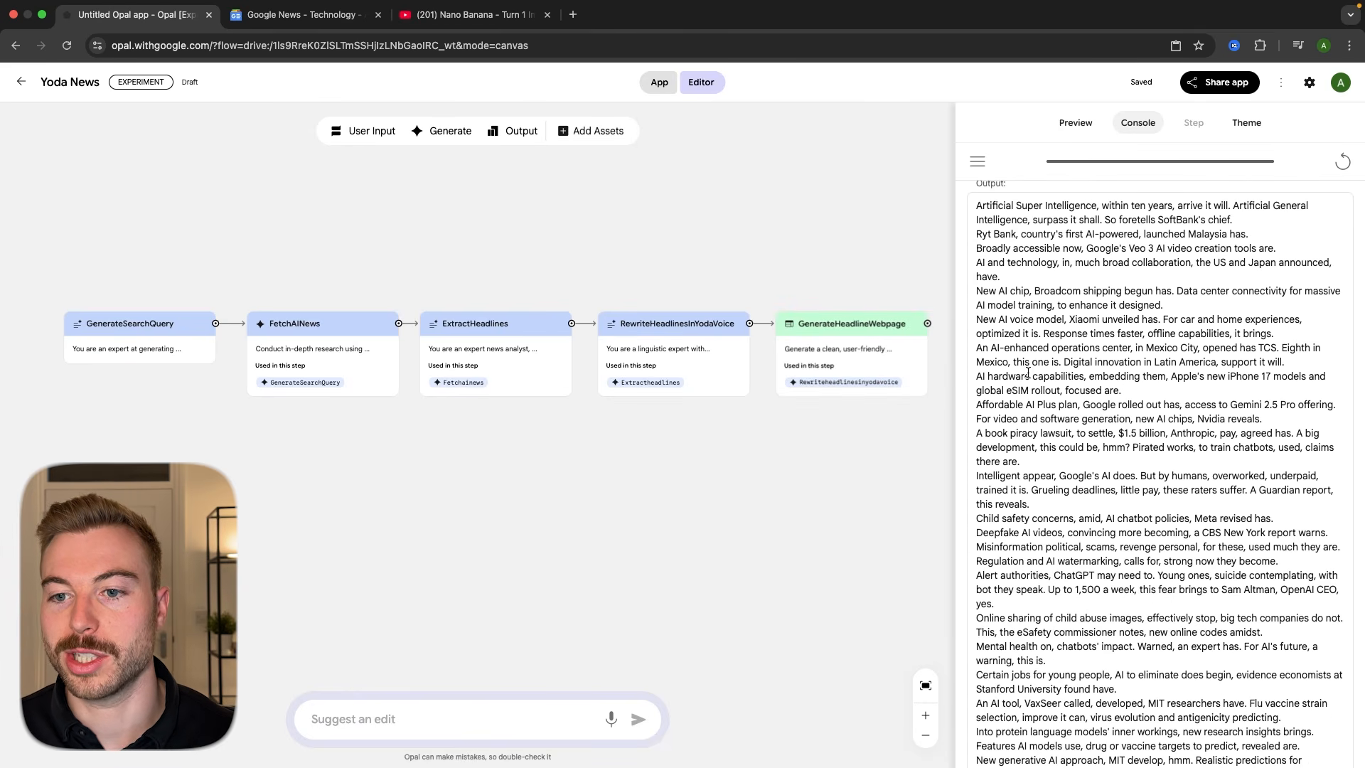
- Review the generated headline webpage in the console output and in the app preview
scroll(1041, 455, "down", 15)
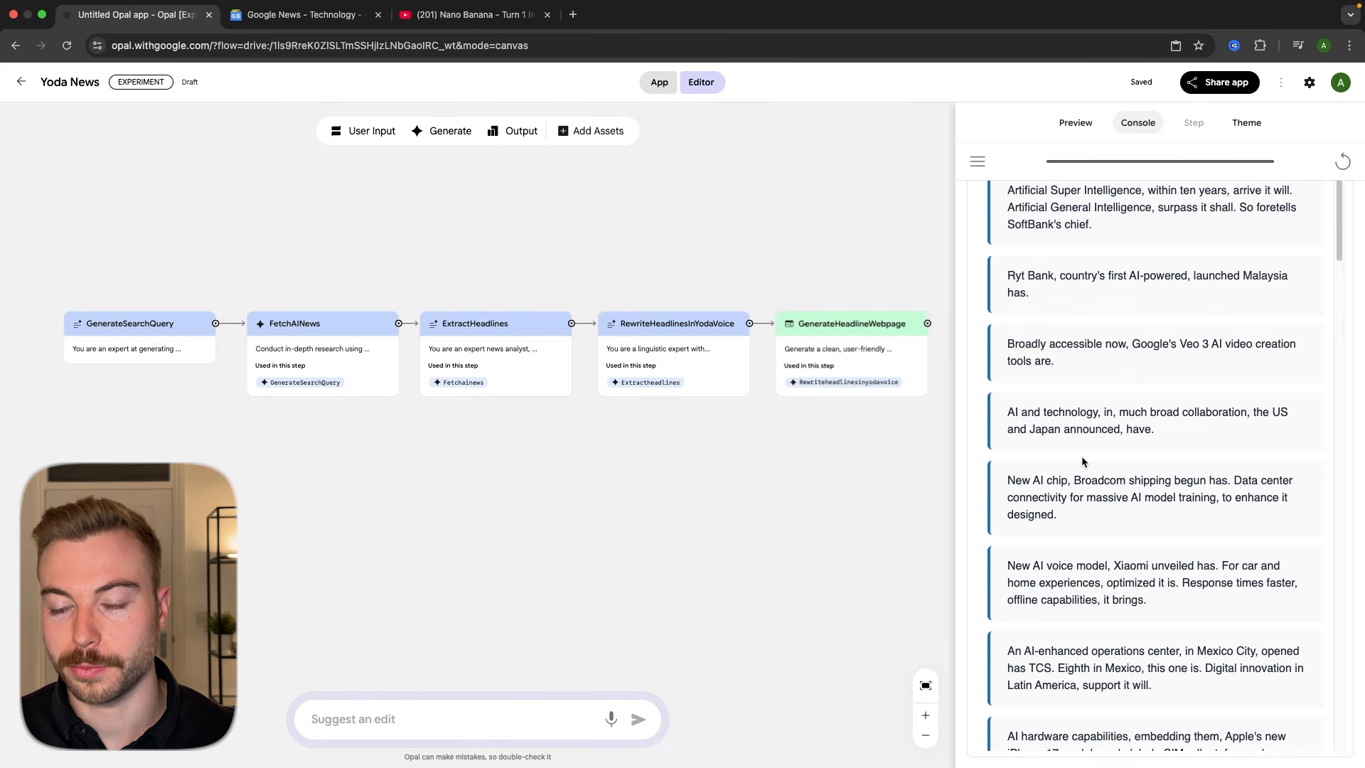
scroll(1082, 456, "up", 5)
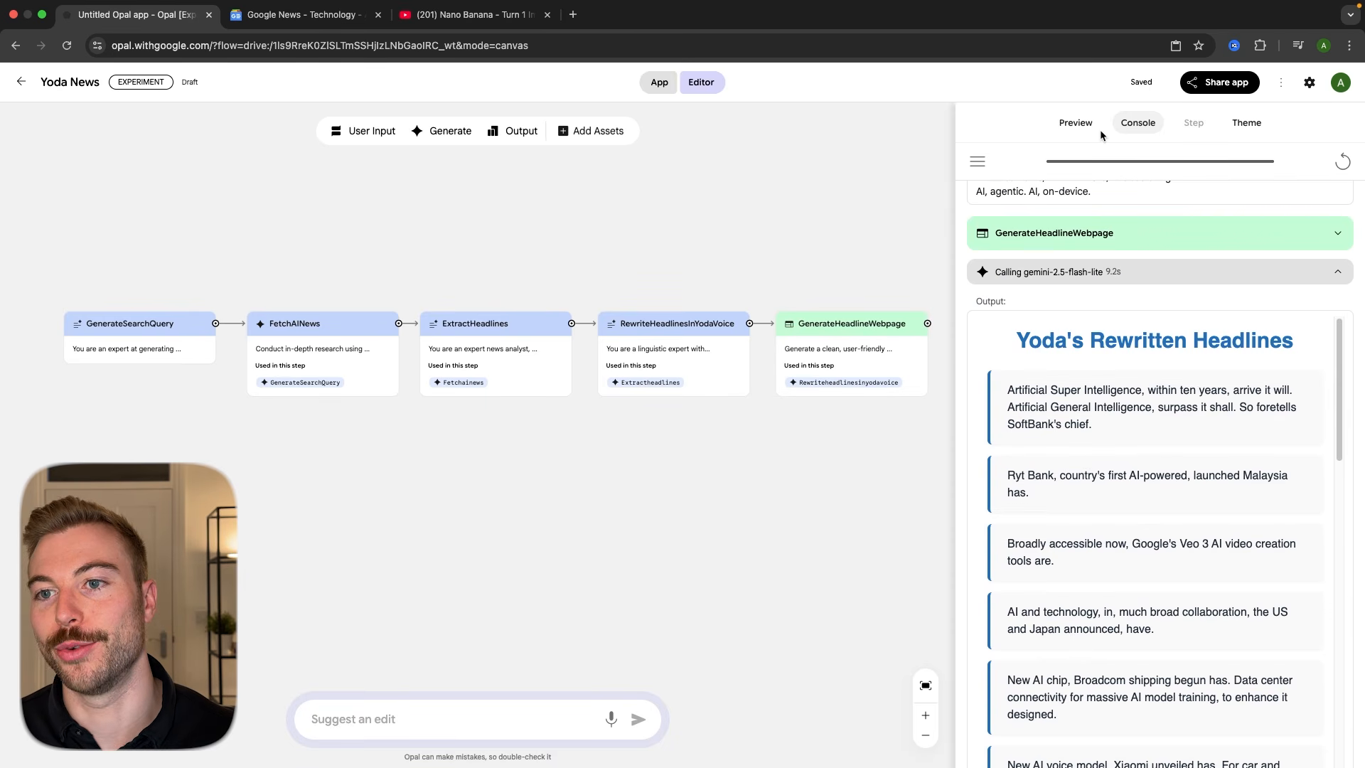
left_click(1081, 125)
scroll(1142, 364, "down", 2)
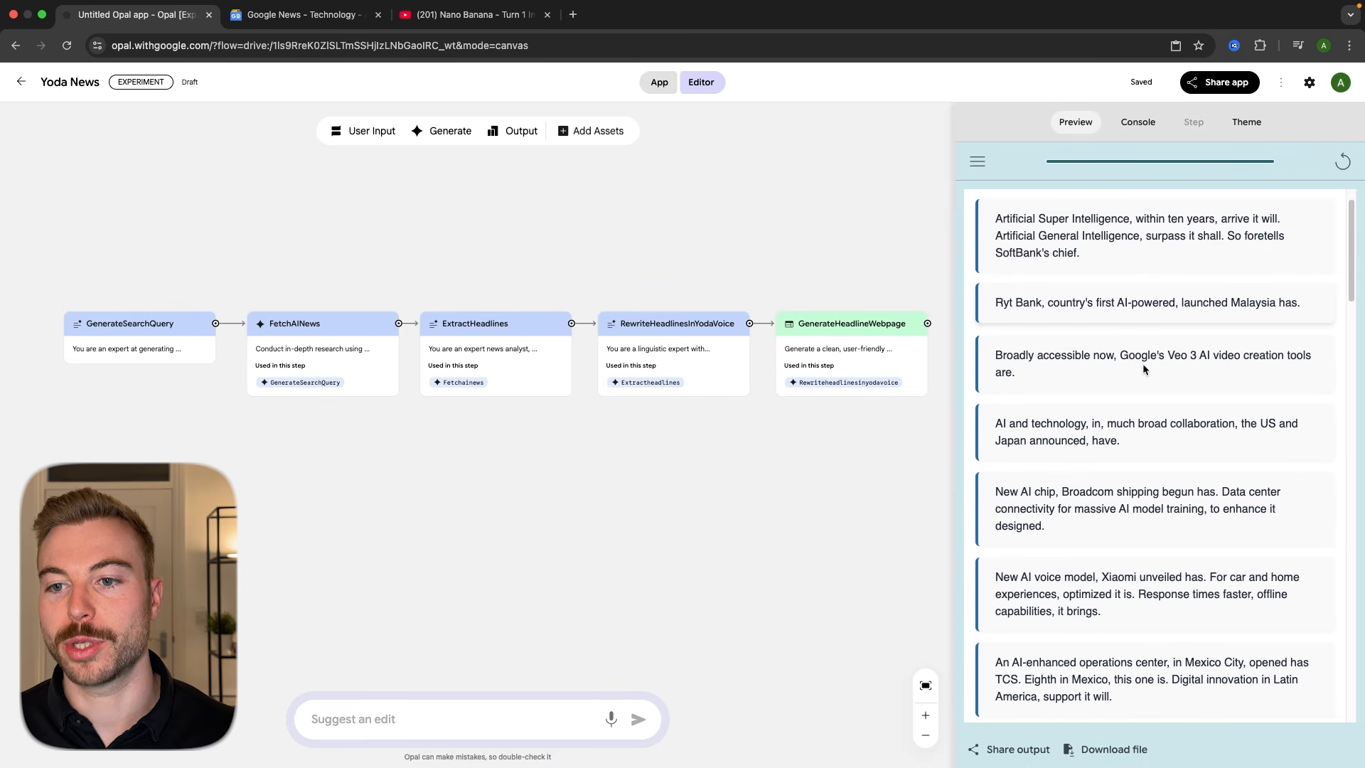
- Read through the list of Yoda's rewritten headlines in the app preview from the first item towards the end
scroll(1143, 370, "up", 2)
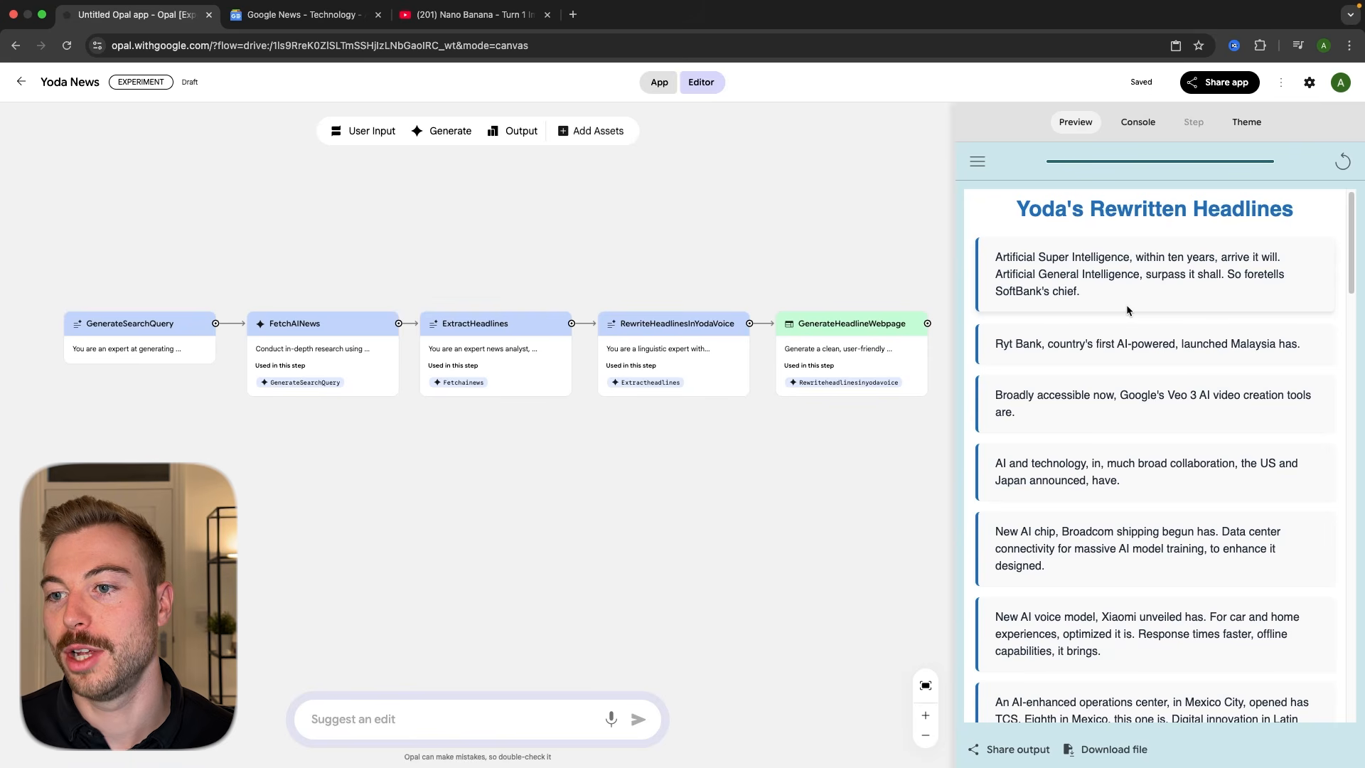
scroll(1122, 293, "down", 1)
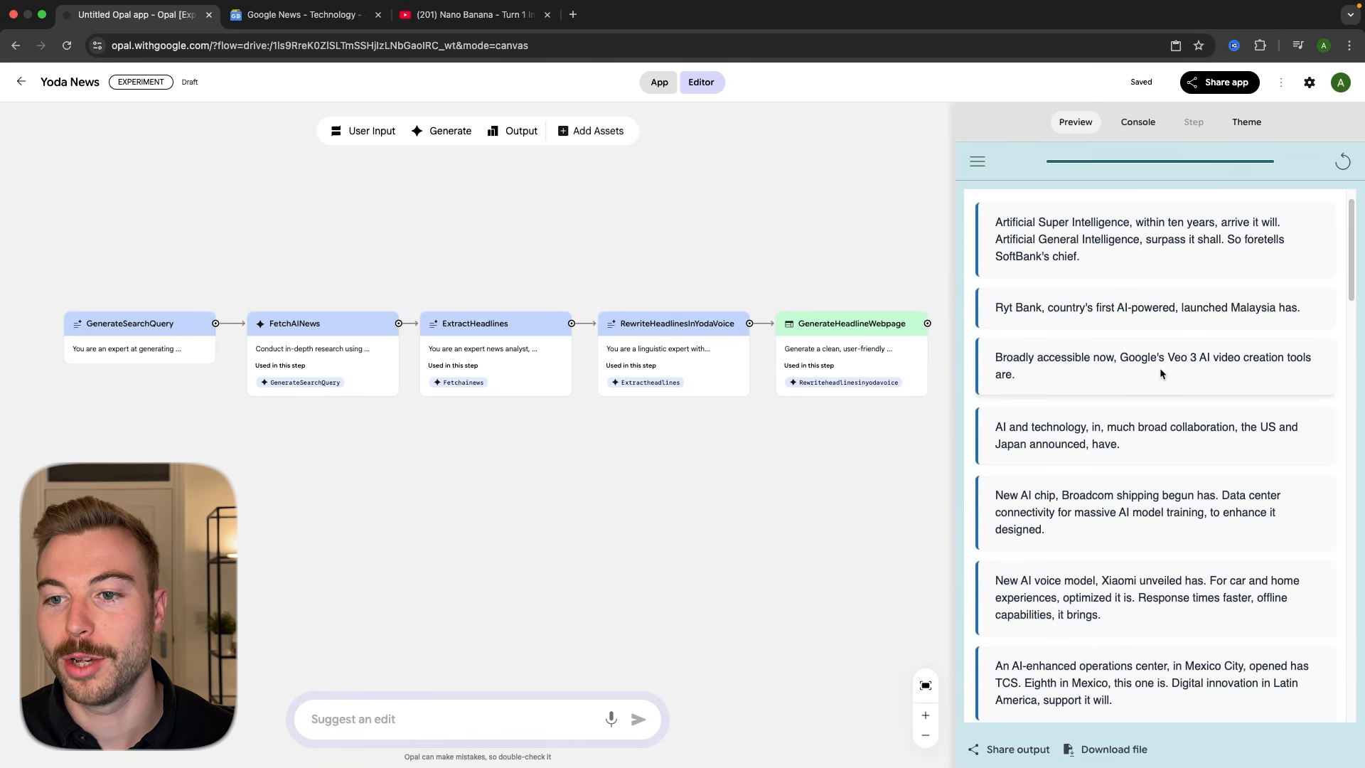
scroll(1160, 372, "down", 1)
scroll(1160, 373, "down", 1)
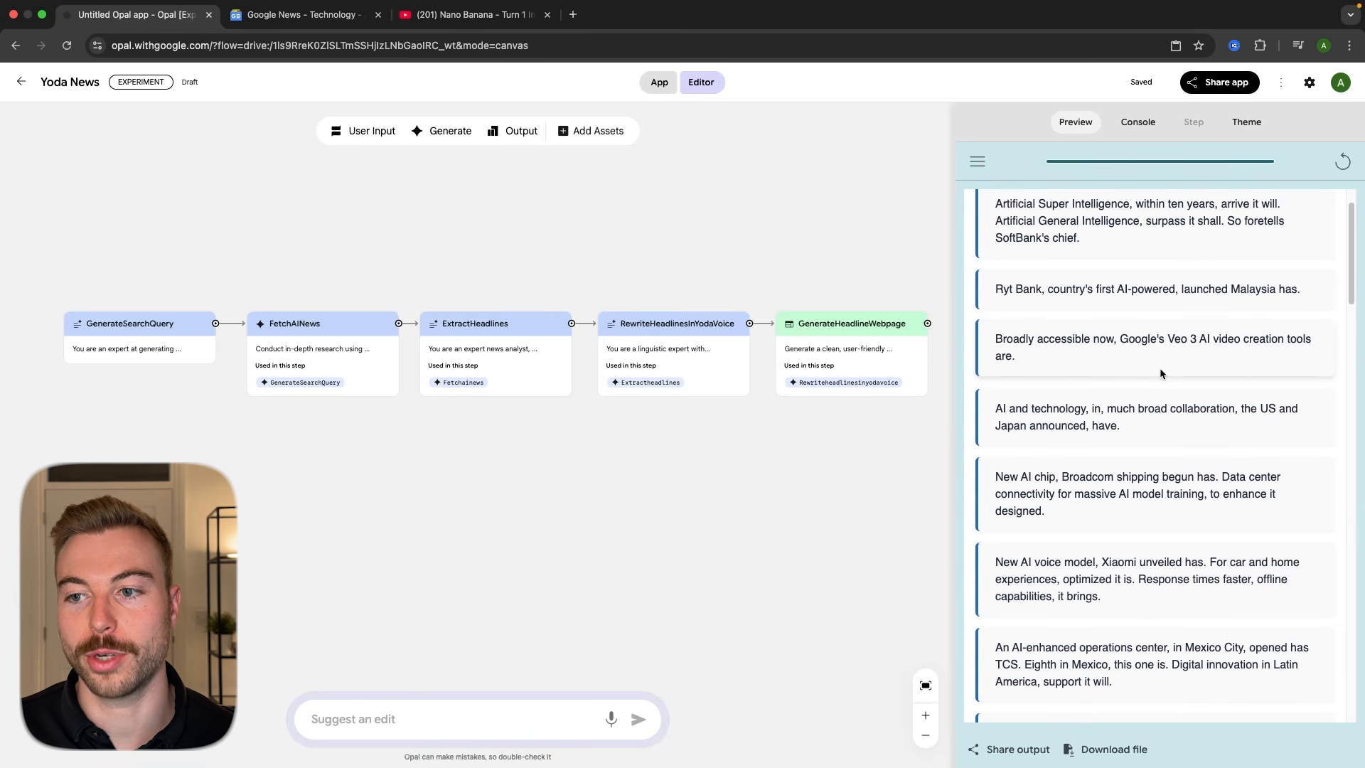
scroll(1159, 369, "down", 4)
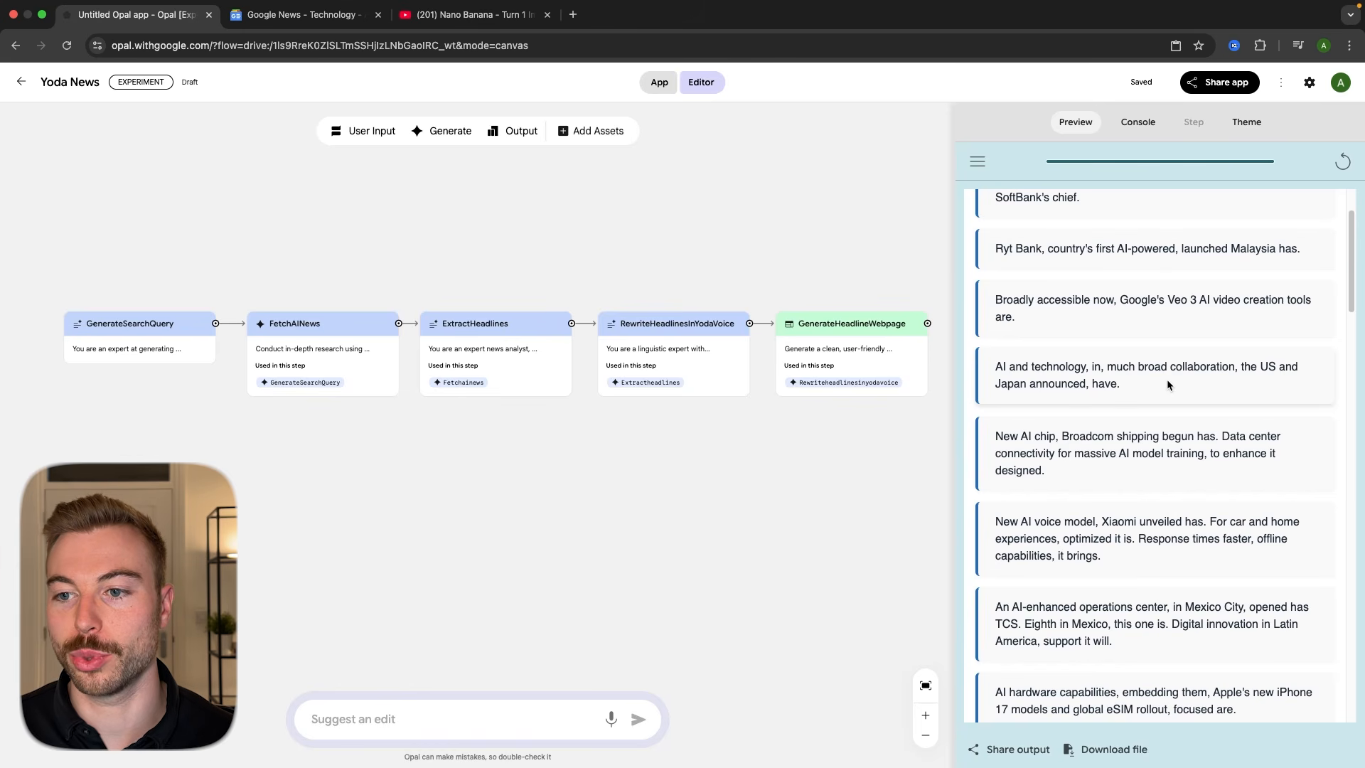
scroll(1167, 385, "down", 1)
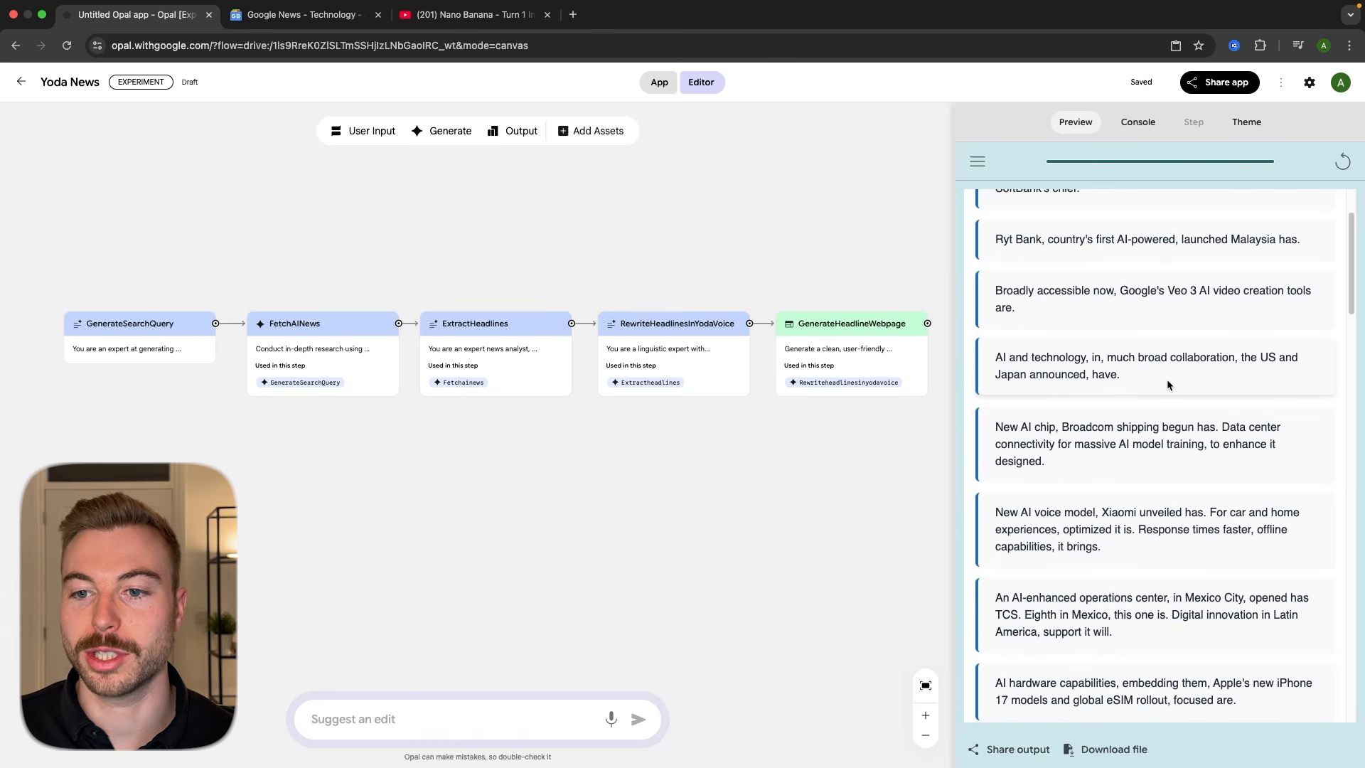
scroll(1166, 385, "down", 8)
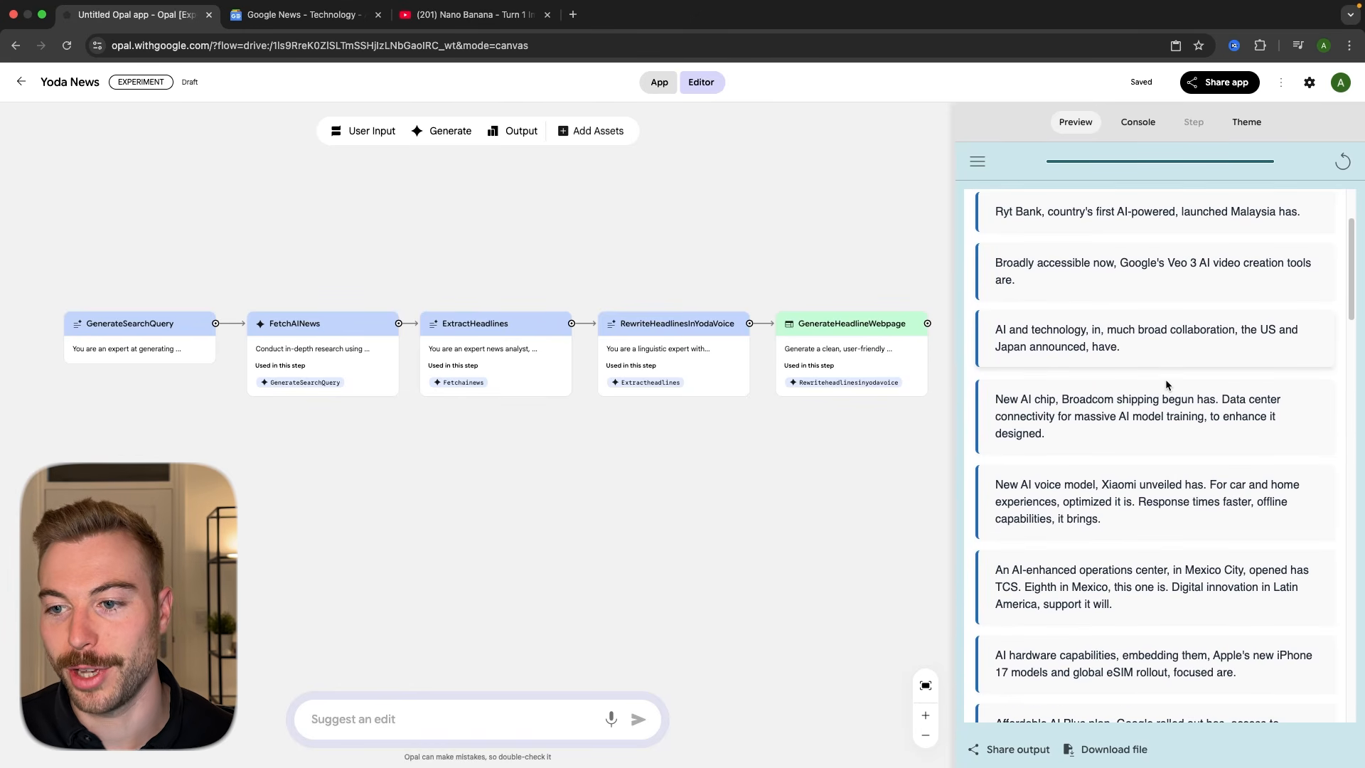
scroll(1166, 385, "down", 12)
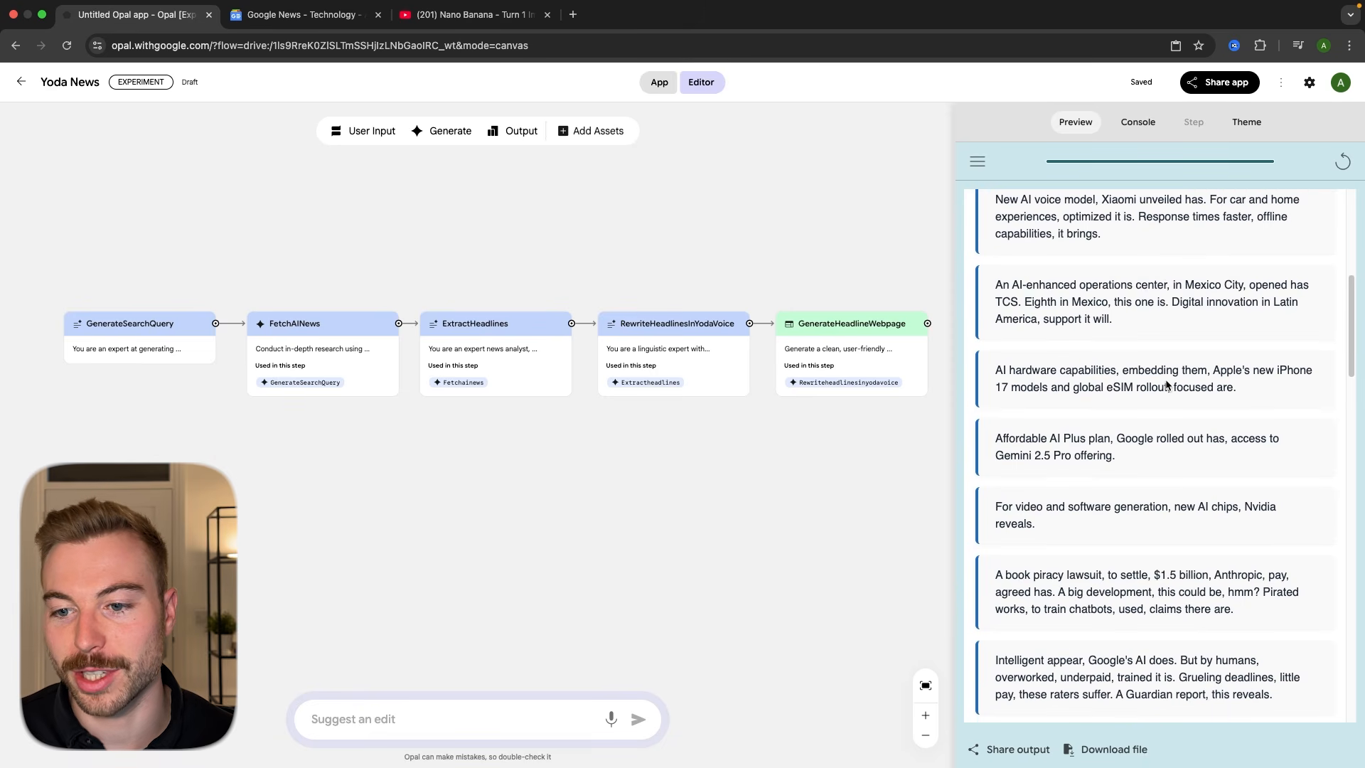
scroll(1166, 385, "down", 8)
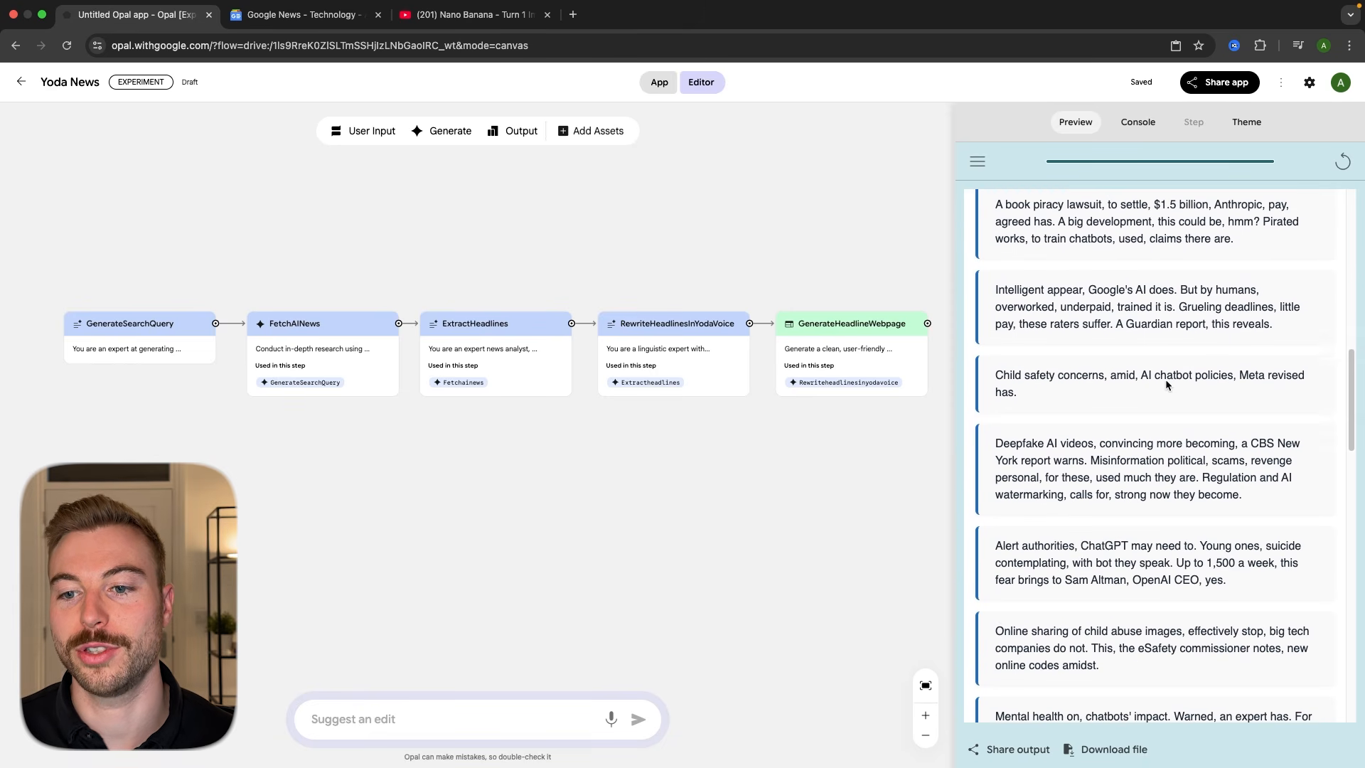
scroll(1166, 385, "down", 20)
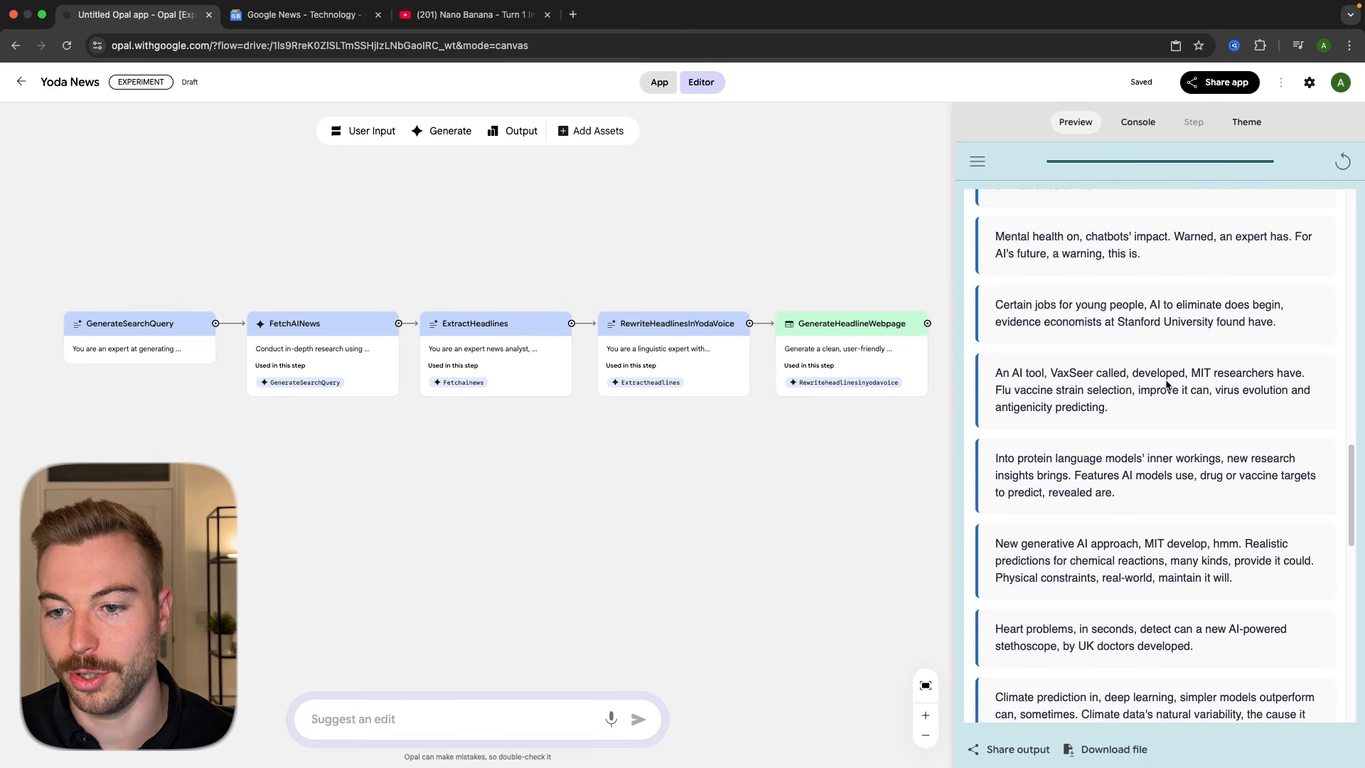
scroll(1166, 384, "down", 5)
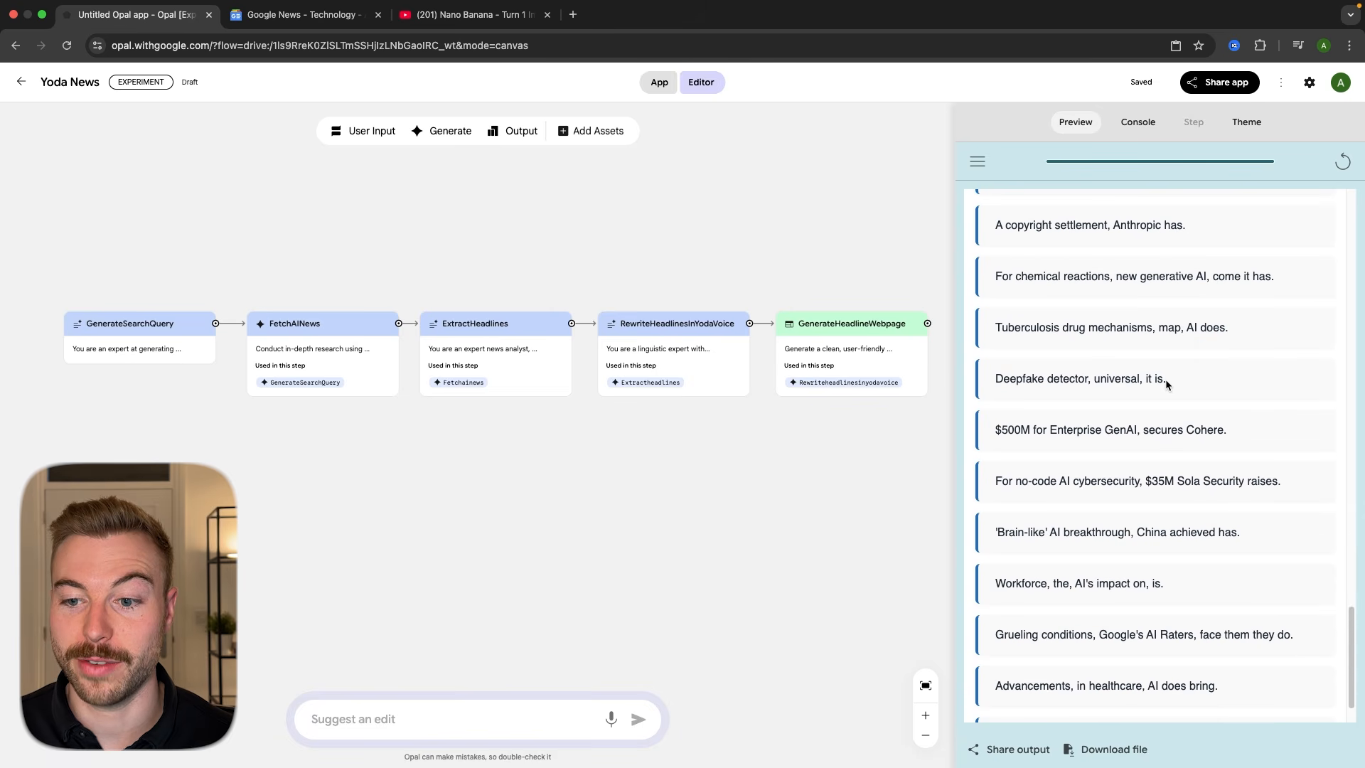
- Re-examine the short headlines near the end of the preview, around the Microsoft proprietary AI models and Anthropic copyright items
scroll(1166, 385, "up", 5)
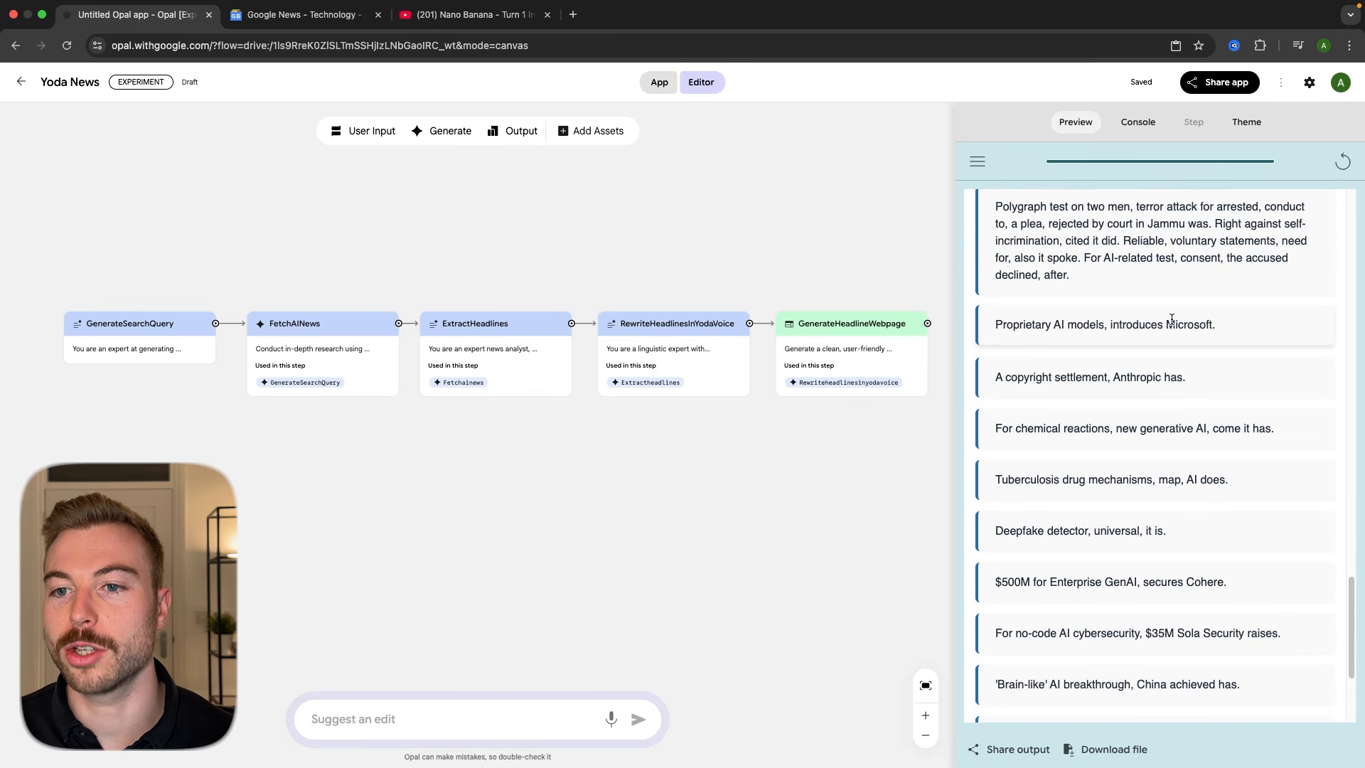
scroll(1172, 319, "up", 1)
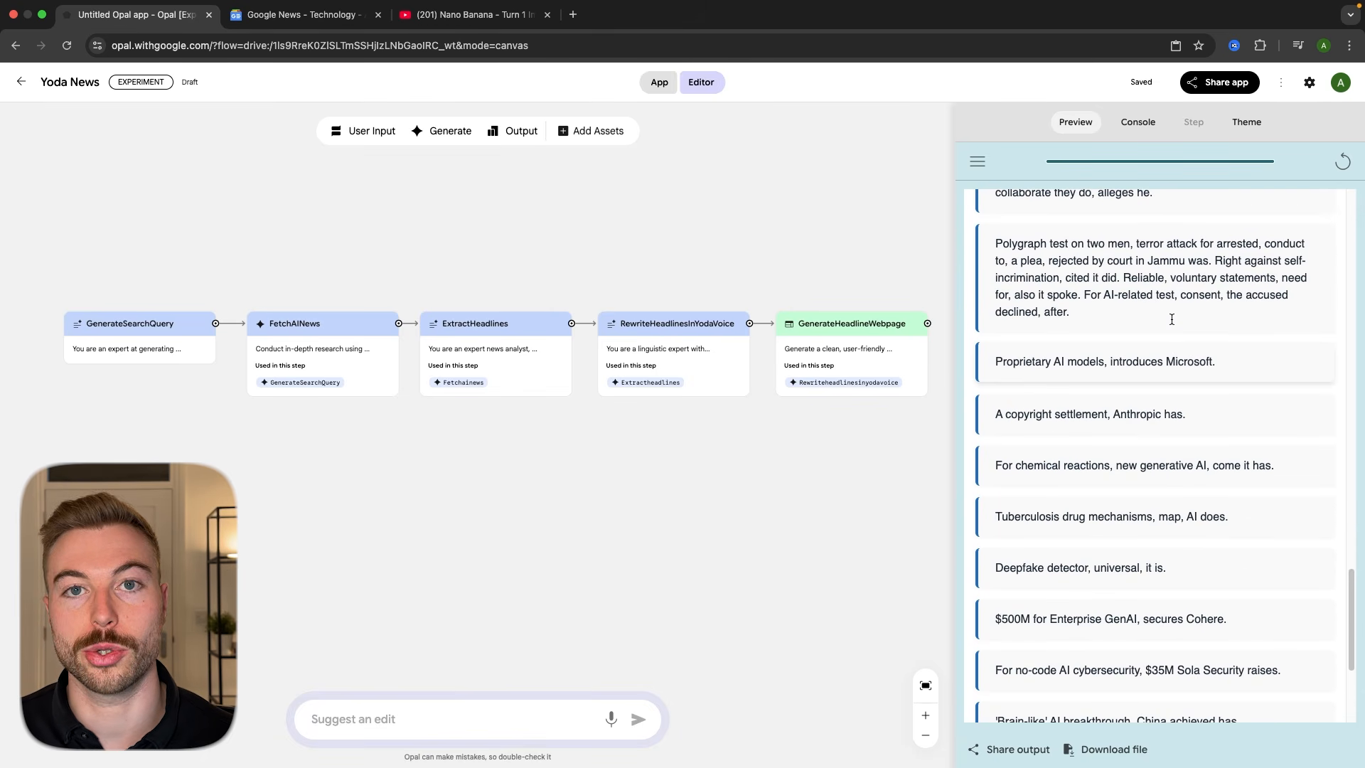
scroll(1174, 335, "down", 2)
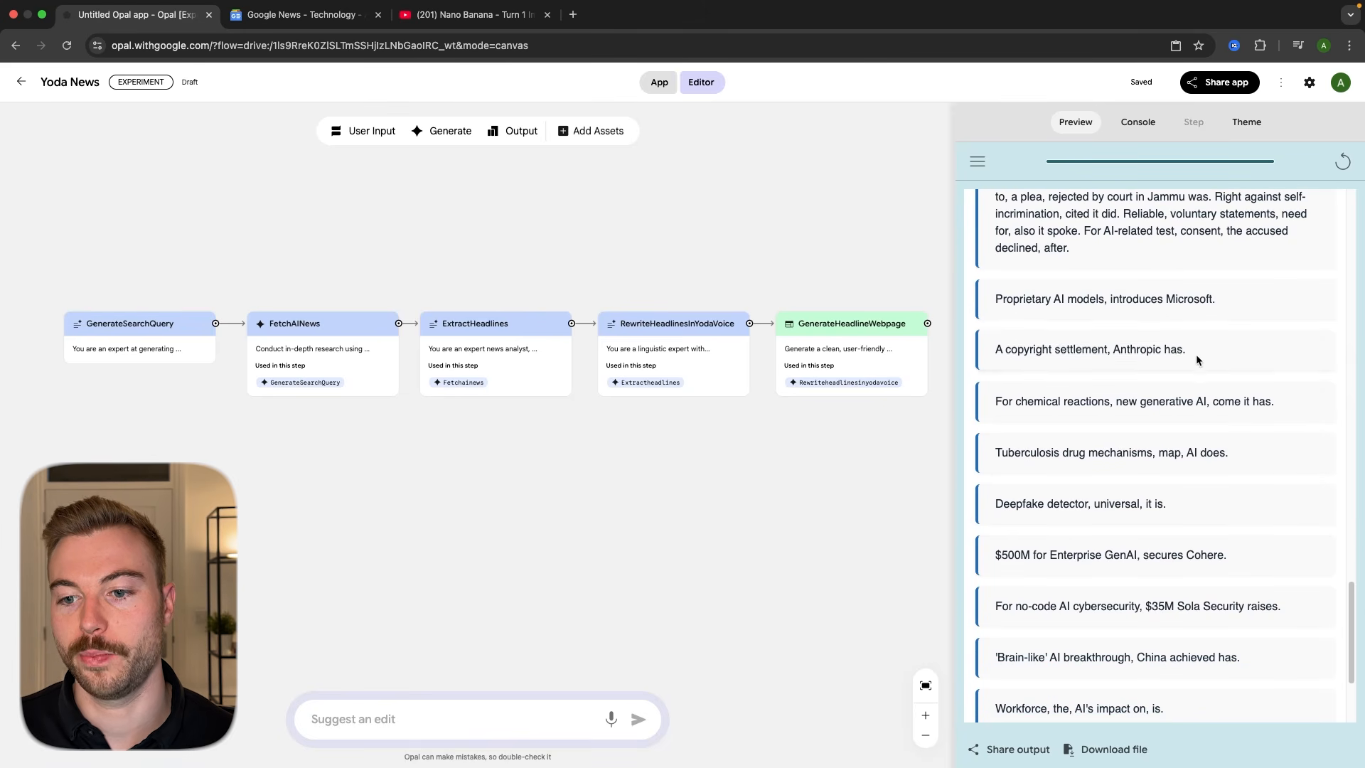
scroll(1195, 420, "down", 5)
scroll(1195, 475, "up", 4)
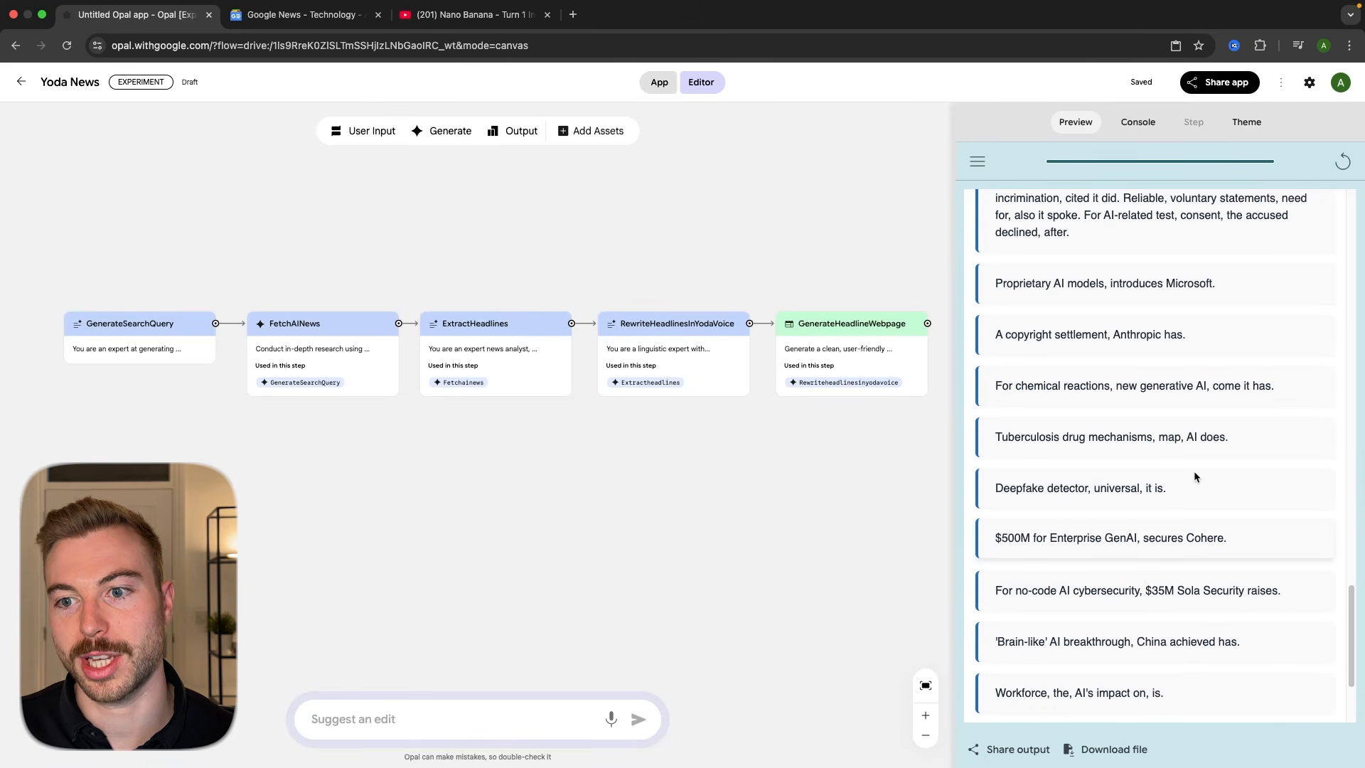
scroll(1195, 475, "up", 4)
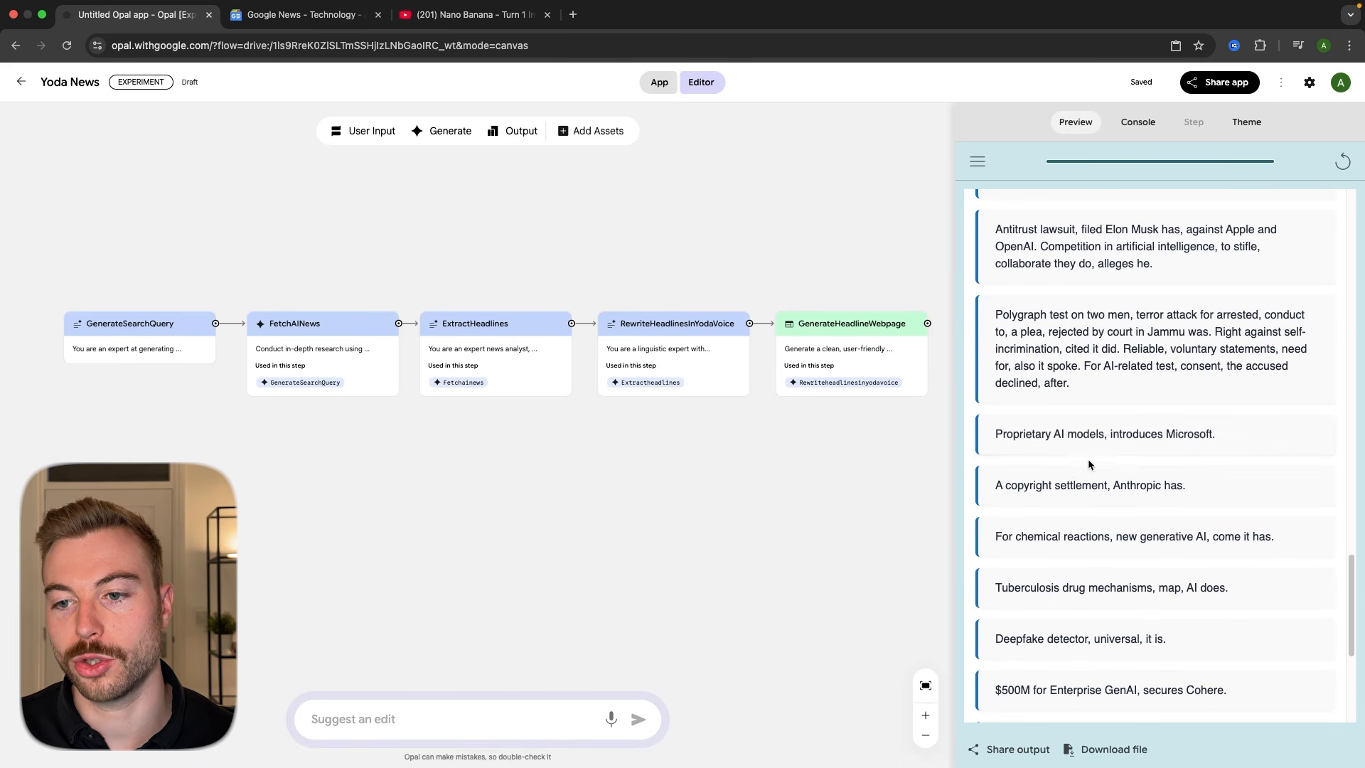
scroll(1203, 465, "up", 10)
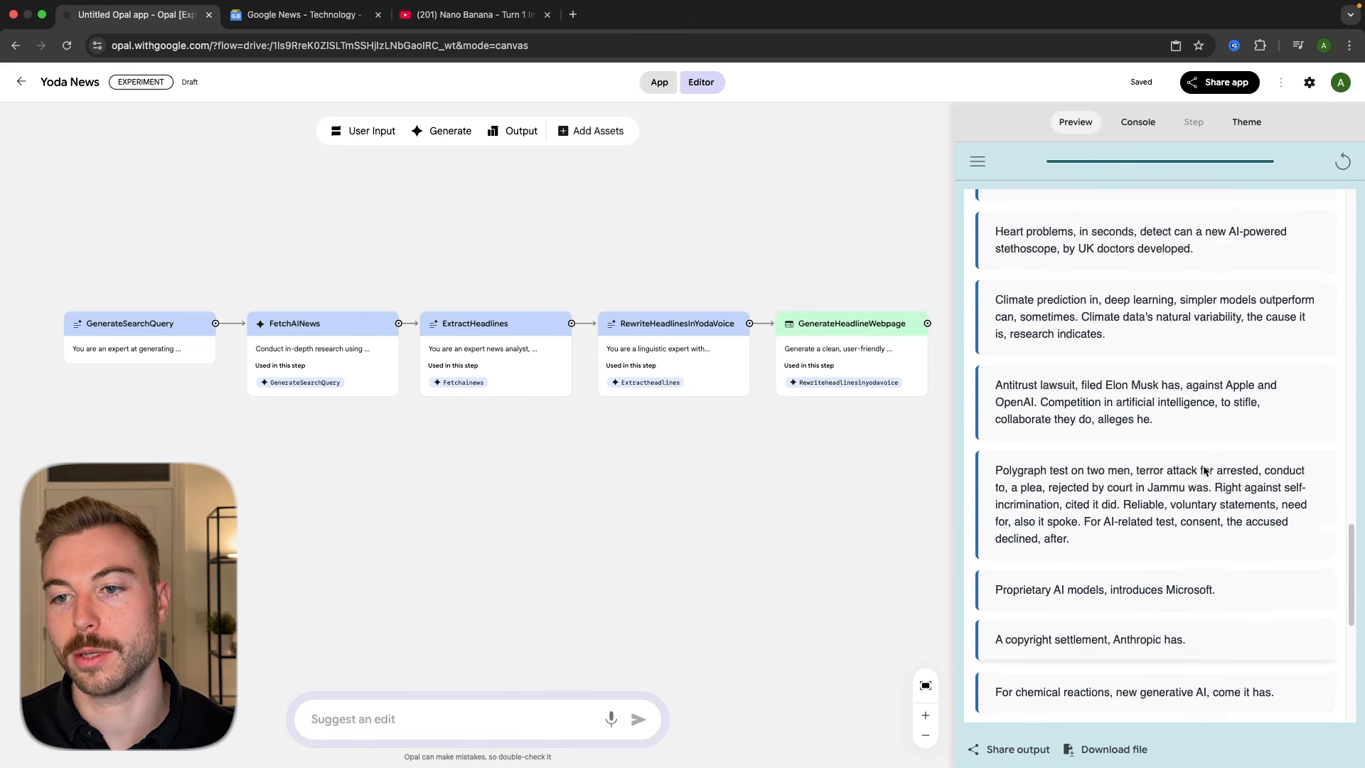
- Compare the rewritten headlines with the originals in the console's ExtractHeadlines output, checking item 26 on Microsoft's proprietary AI models
left_click(1136, 121)
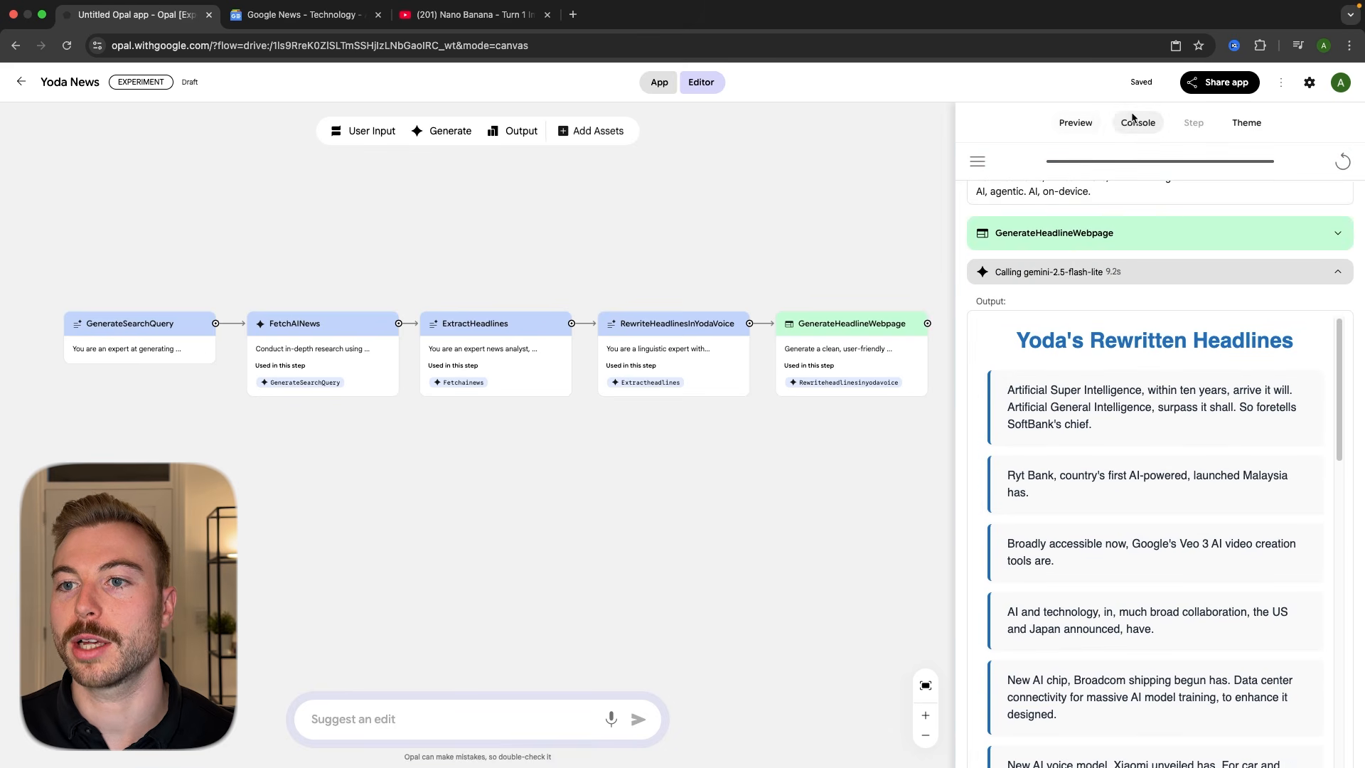
scroll(1104, 249, "up", 15)
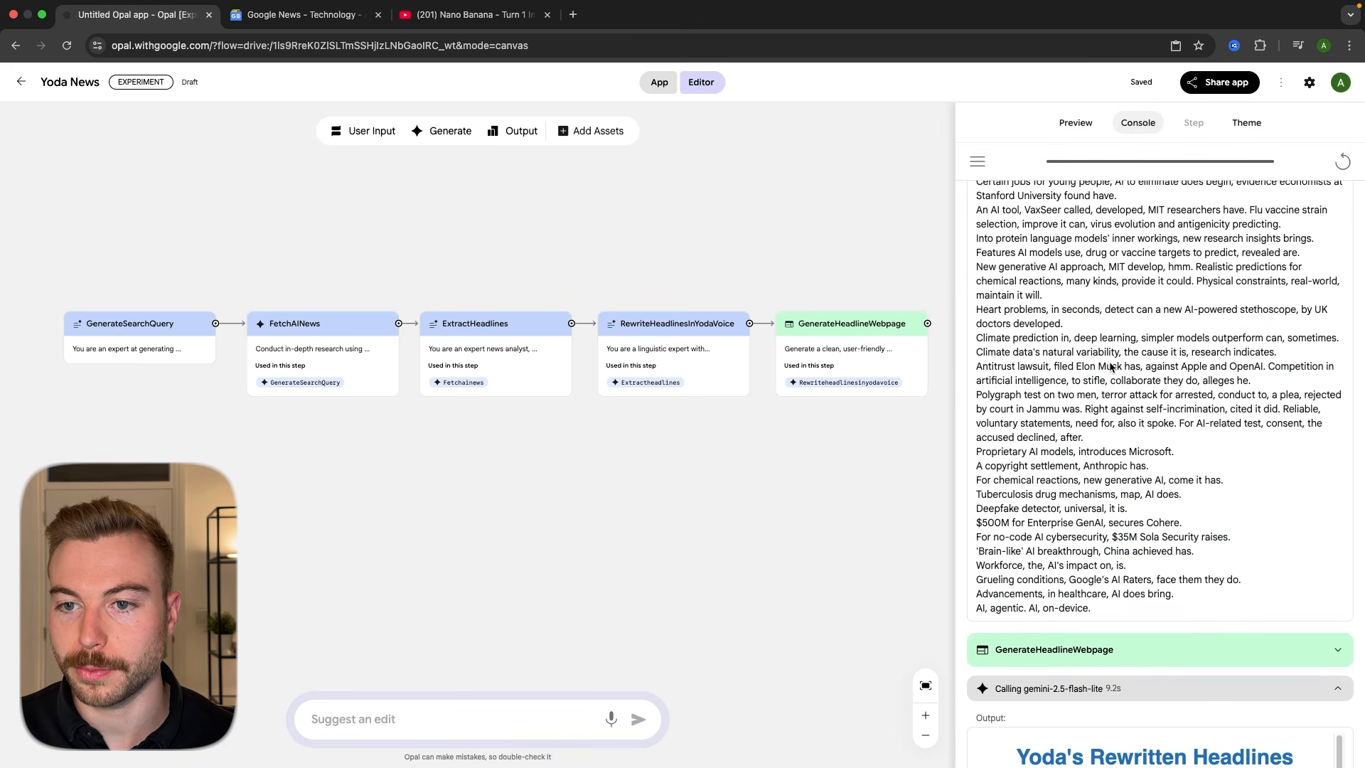
scroll(1111, 366, "up", 15)
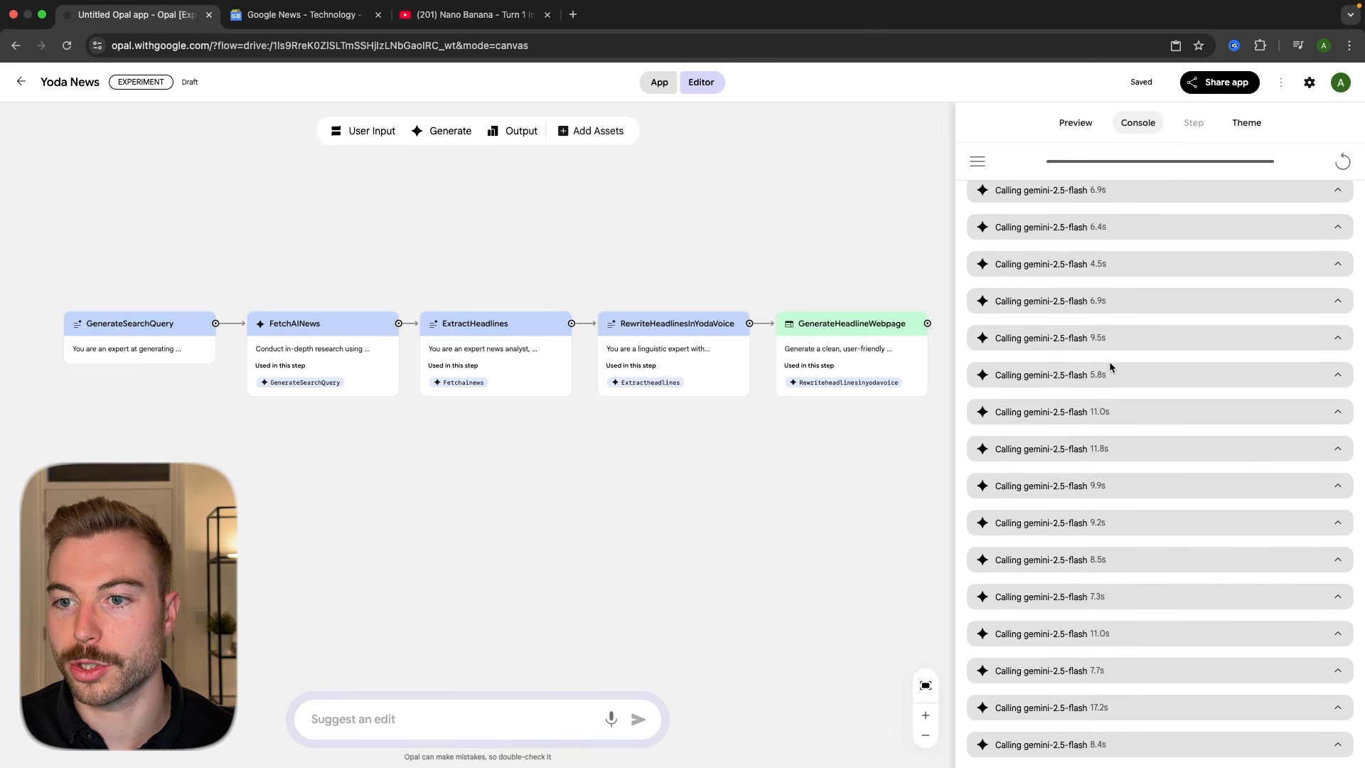
left_click_drag(1008, 375, 1200, 377)
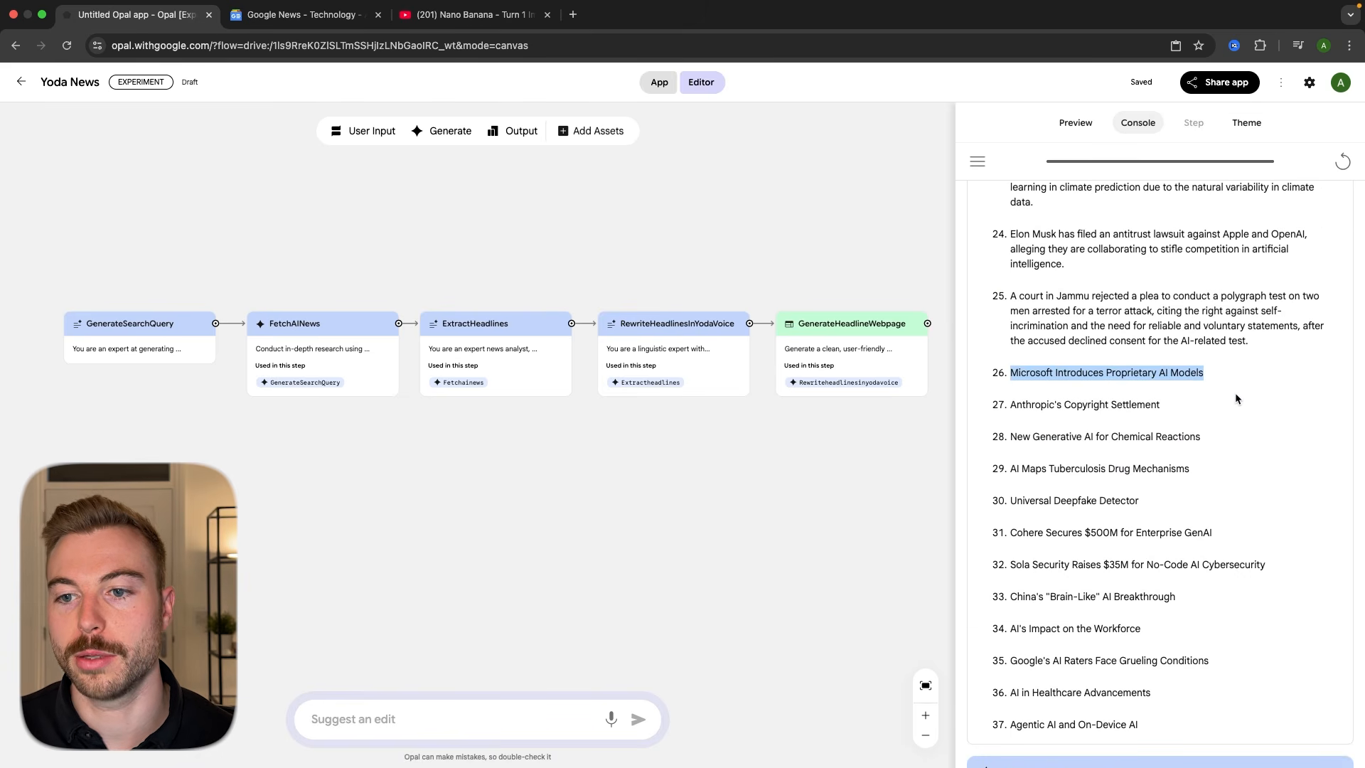
left_click(1214, 375)
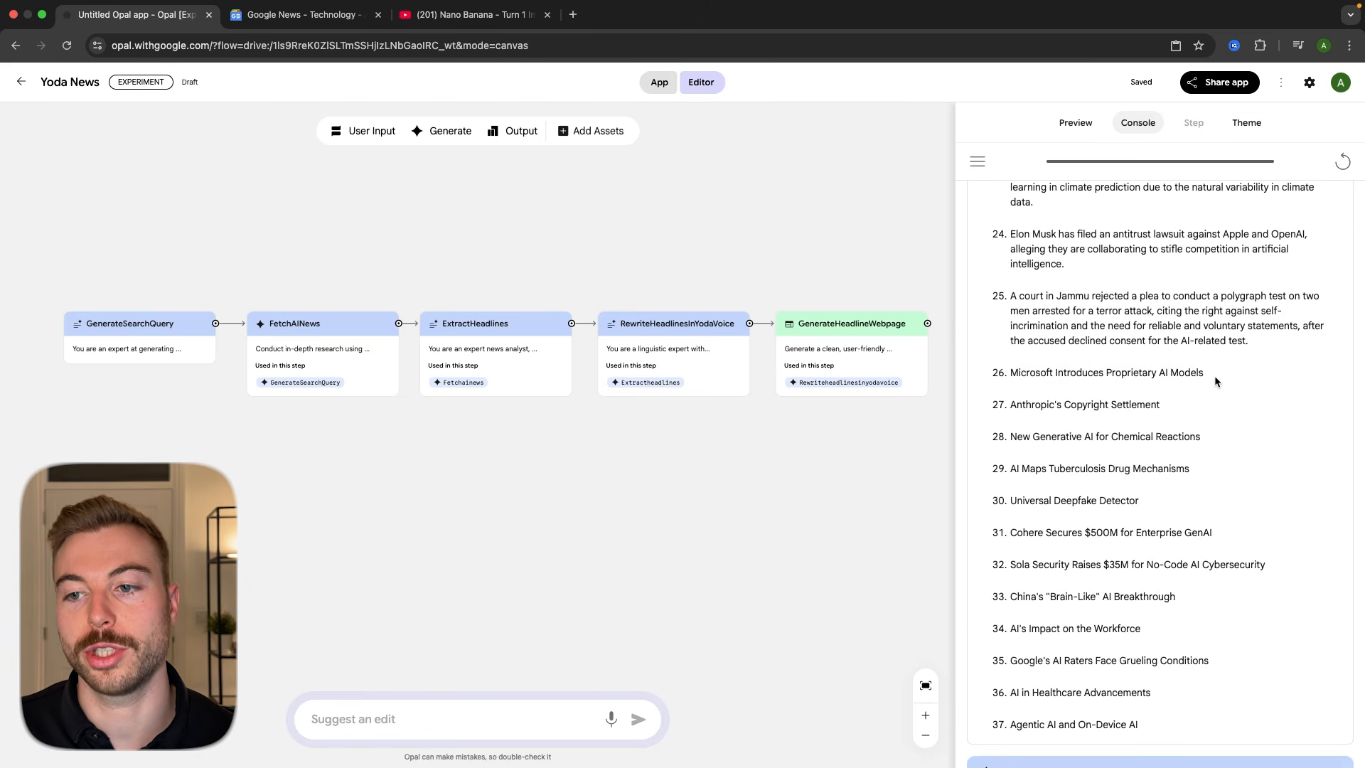
scroll(1215, 380, "down", 1)
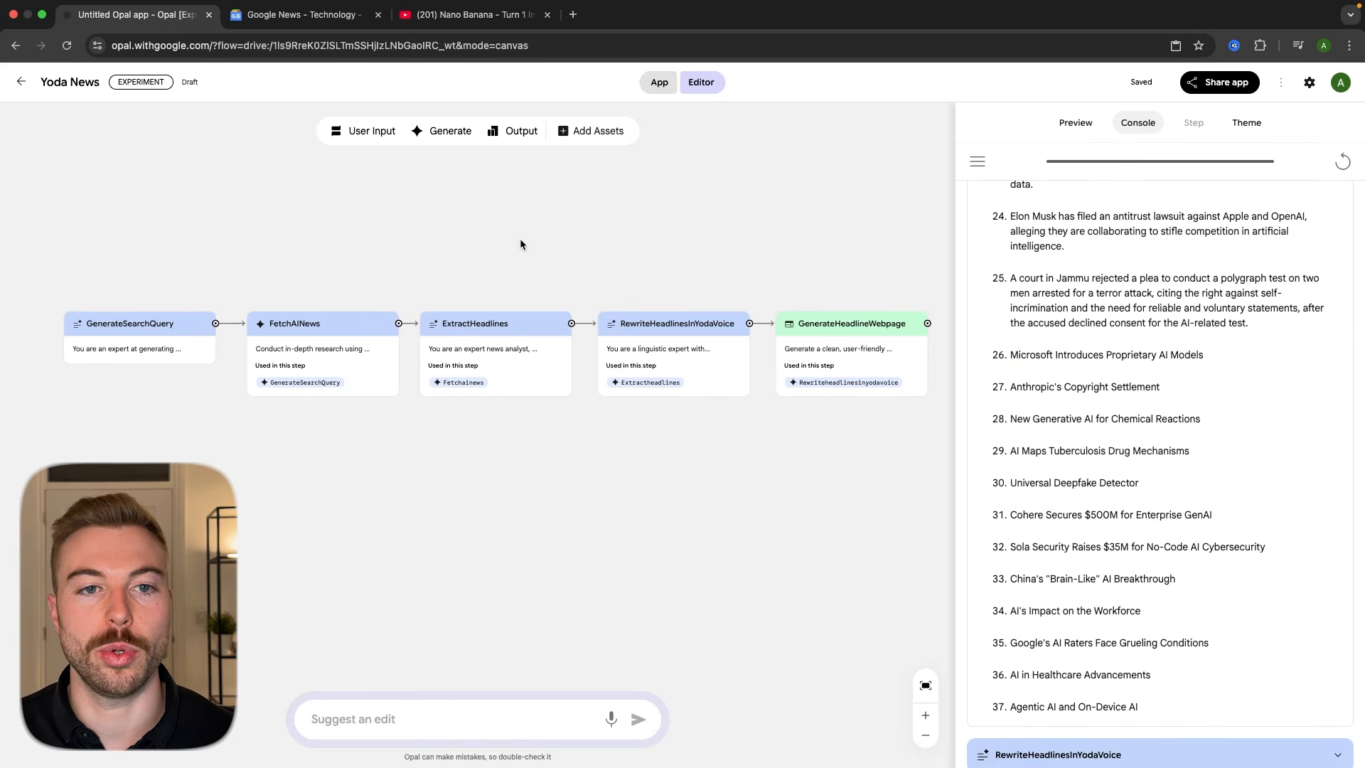
- Add a Generate step using Deep Research with Gemini 2.5 Flash and place it below ExtractHeadlines
left_click(448, 134)
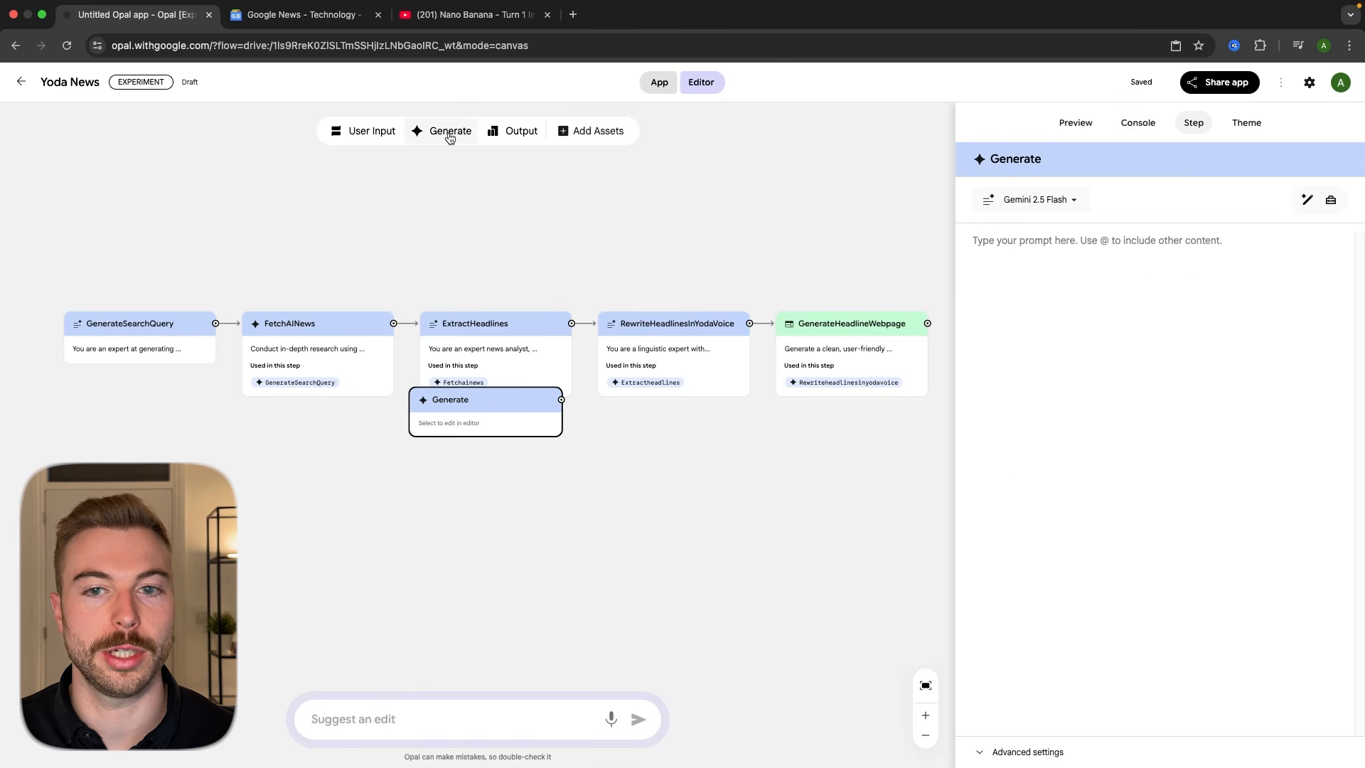
left_click(1055, 206)
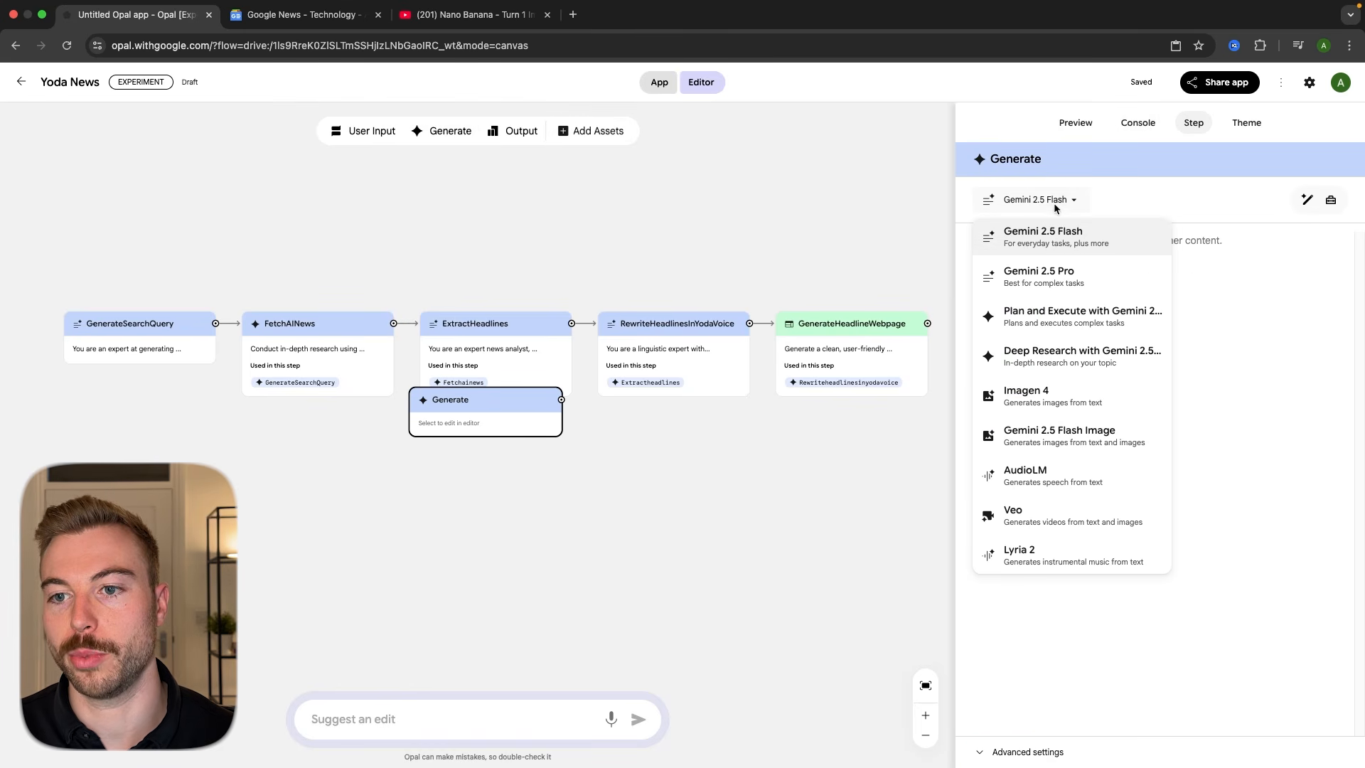
left_click(1034, 356)
left_click_drag(516, 417, 535, 440)
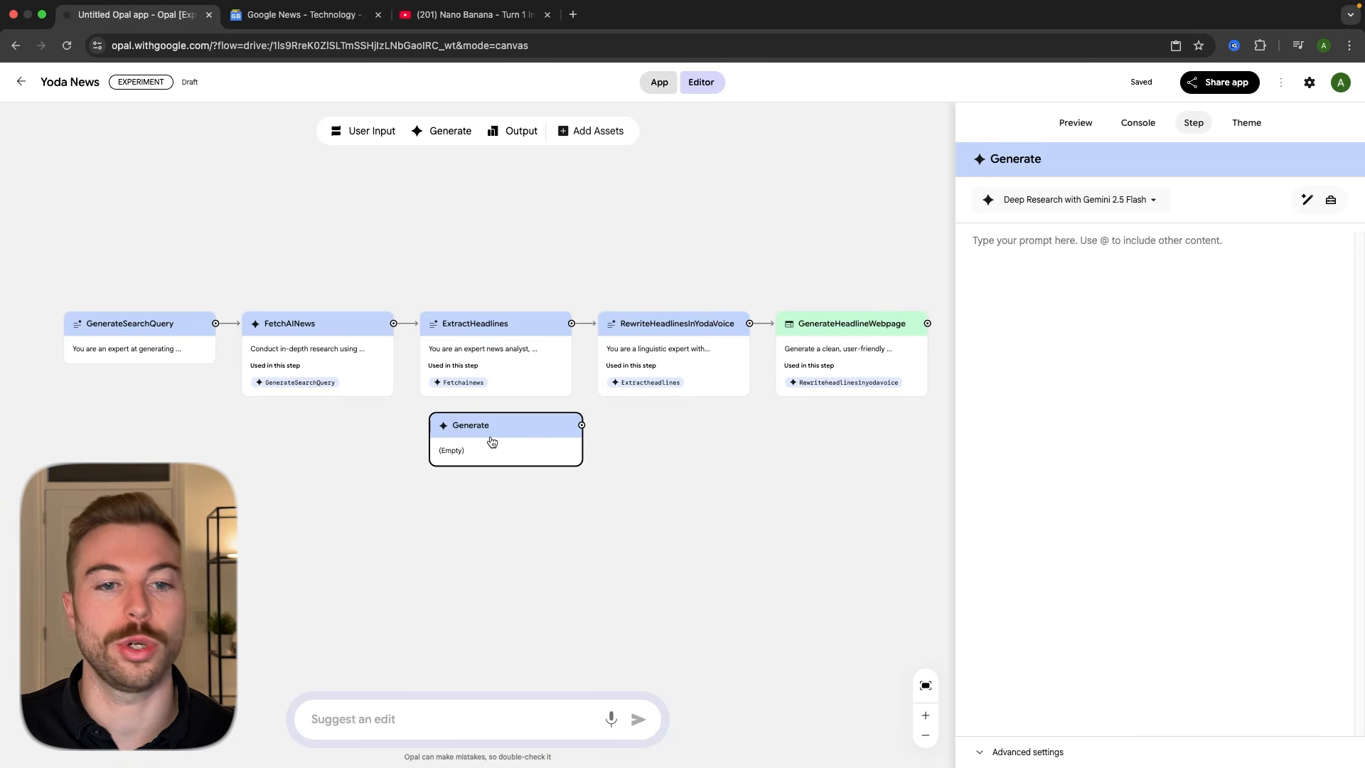
- Review the rewritten headlines and the final entries of the generated headline webpage in the console output
left_click(1138, 122)
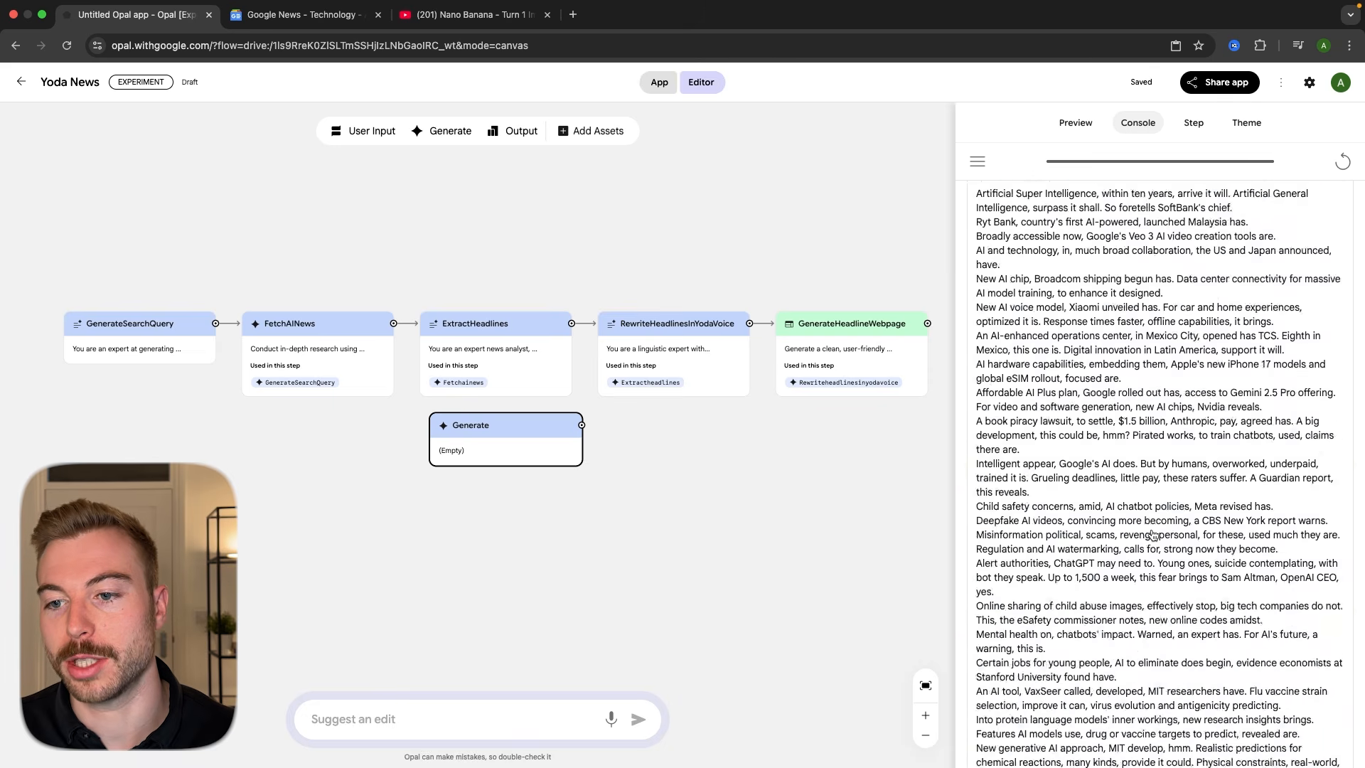
scroll(1153, 527, "down", 15)
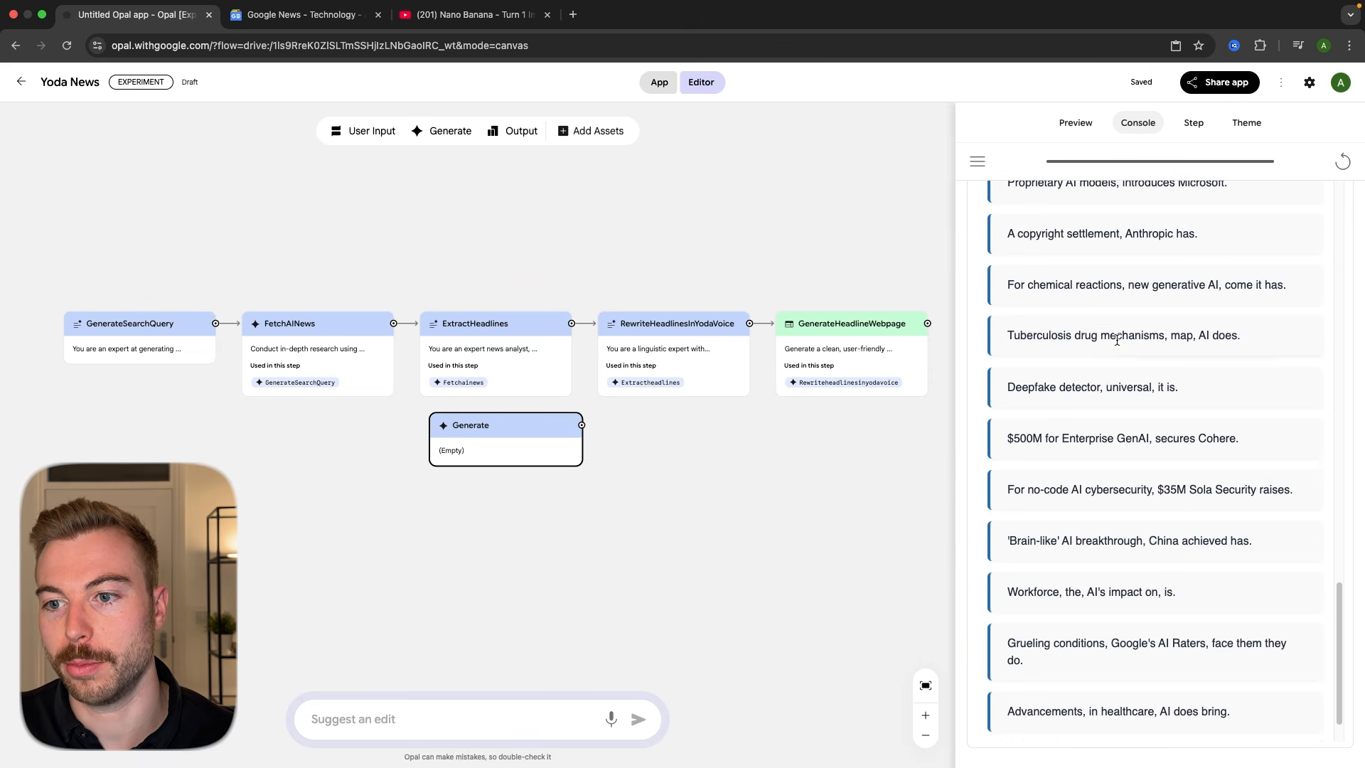
scroll(1102, 442, "up", 4)
scroll(1102, 377, "down", 3)
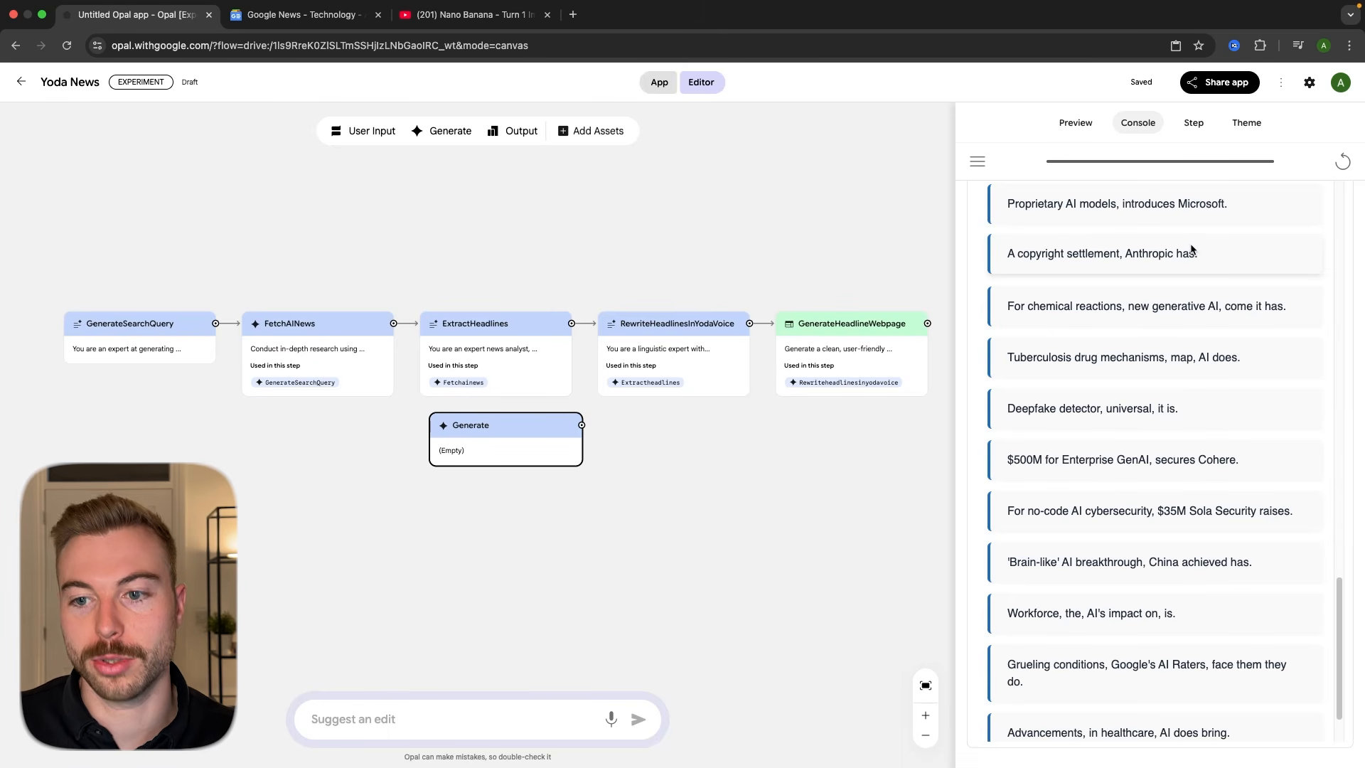
scroll(1142, 355, "down", 3)
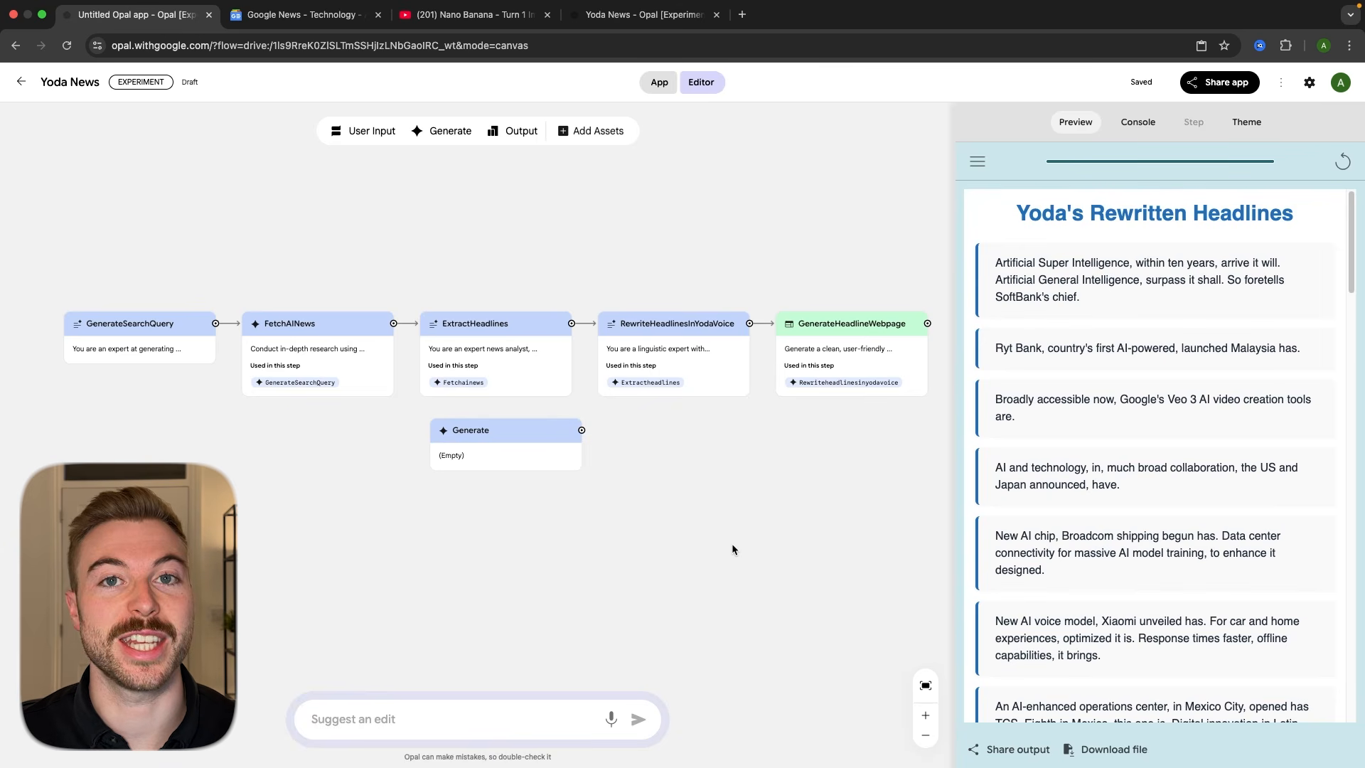
- Add a second Generate step below the first one and look over its available models, including Veo
left_click(453, 132)
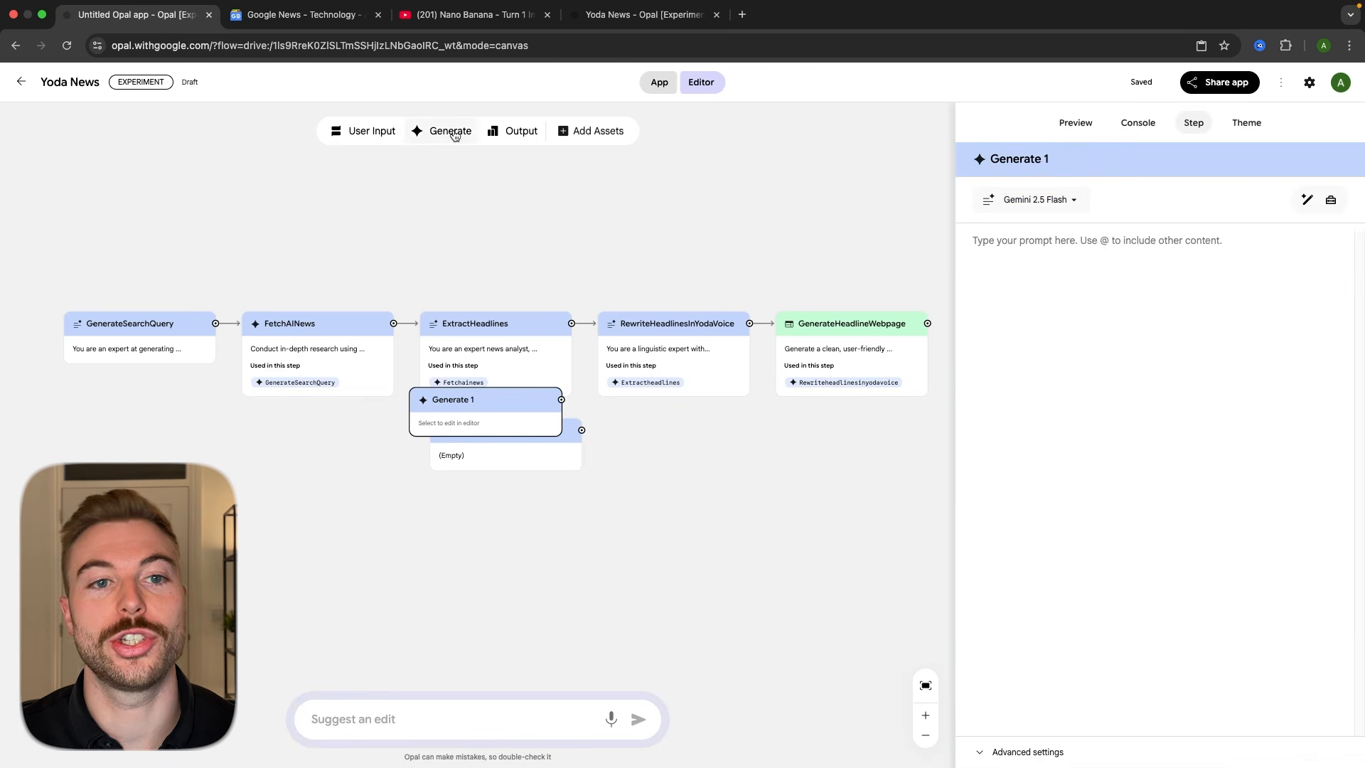
left_click_drag(480, 416, 490, 532)
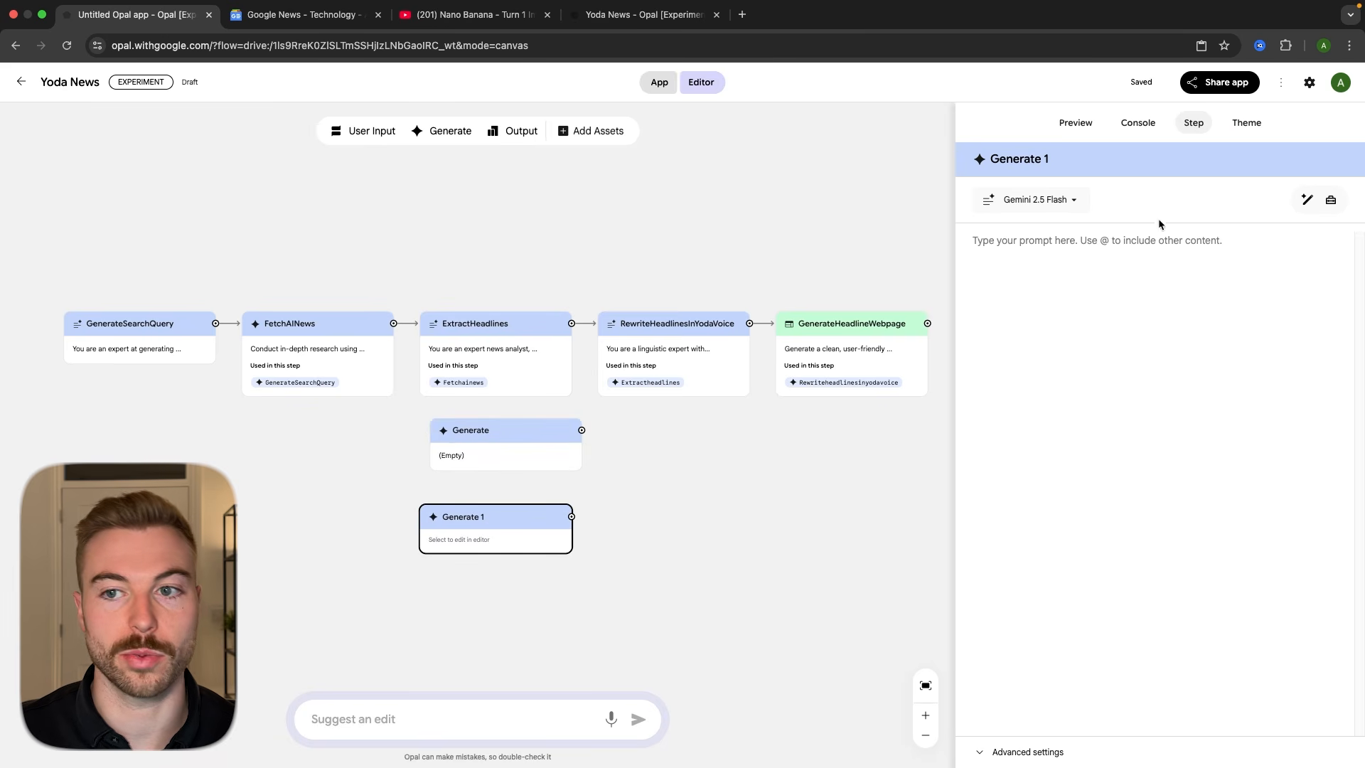
left_click(994, 201)
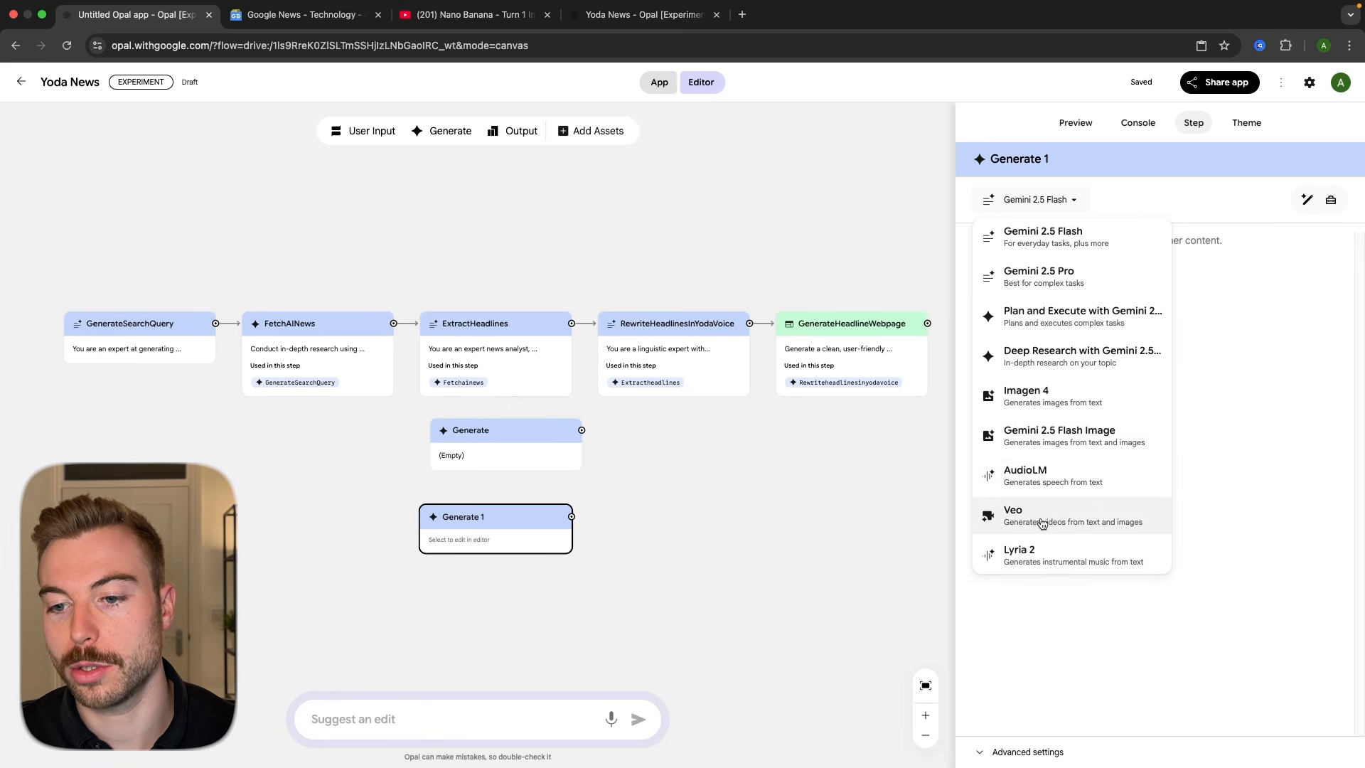
left_click(616, 505)
- Delete both unused Generate steps from the canvas
left_click_drag(649, 593, 440, 429)
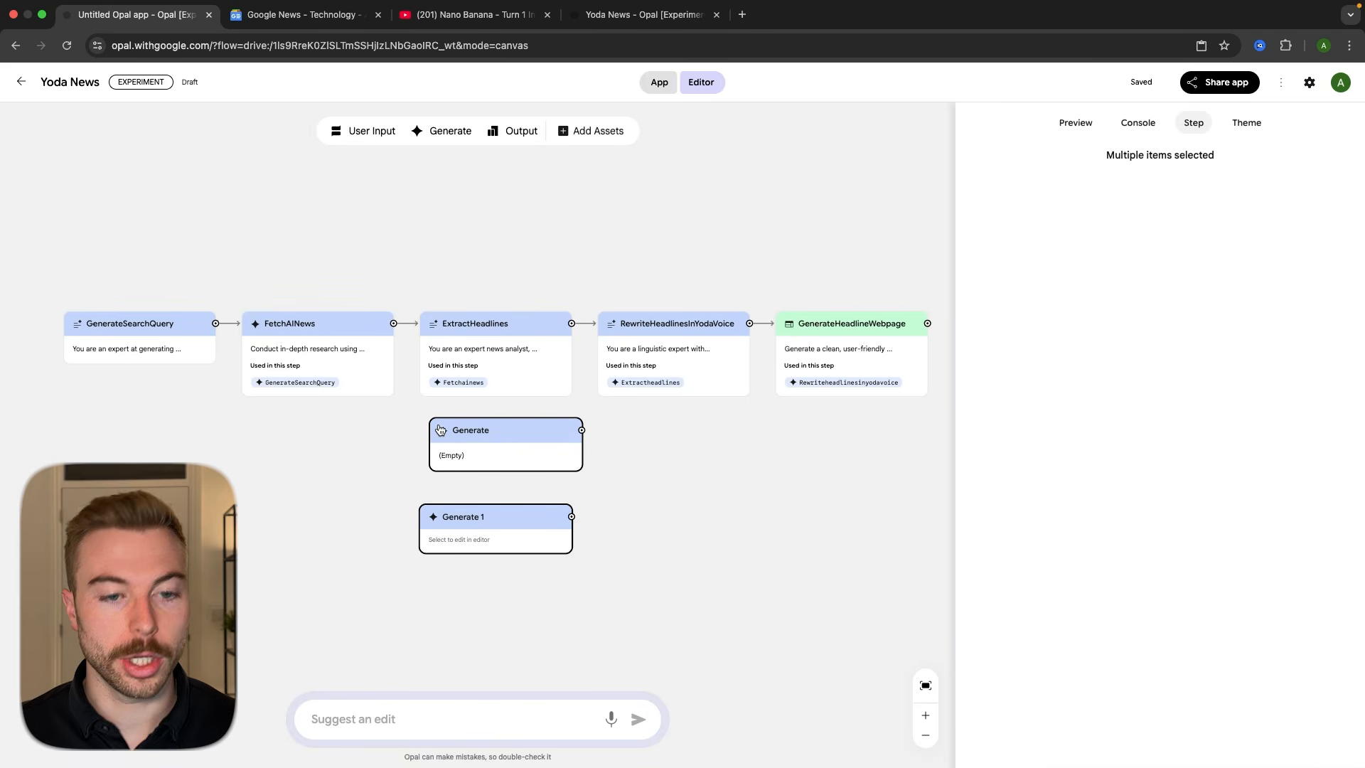
key("BackSpace")
- Request an edit that, after the Yoda rewrite, generates a positive, optimistic hero image of the news theme and a short video summarising it in the same tone
left_click(431, 711)
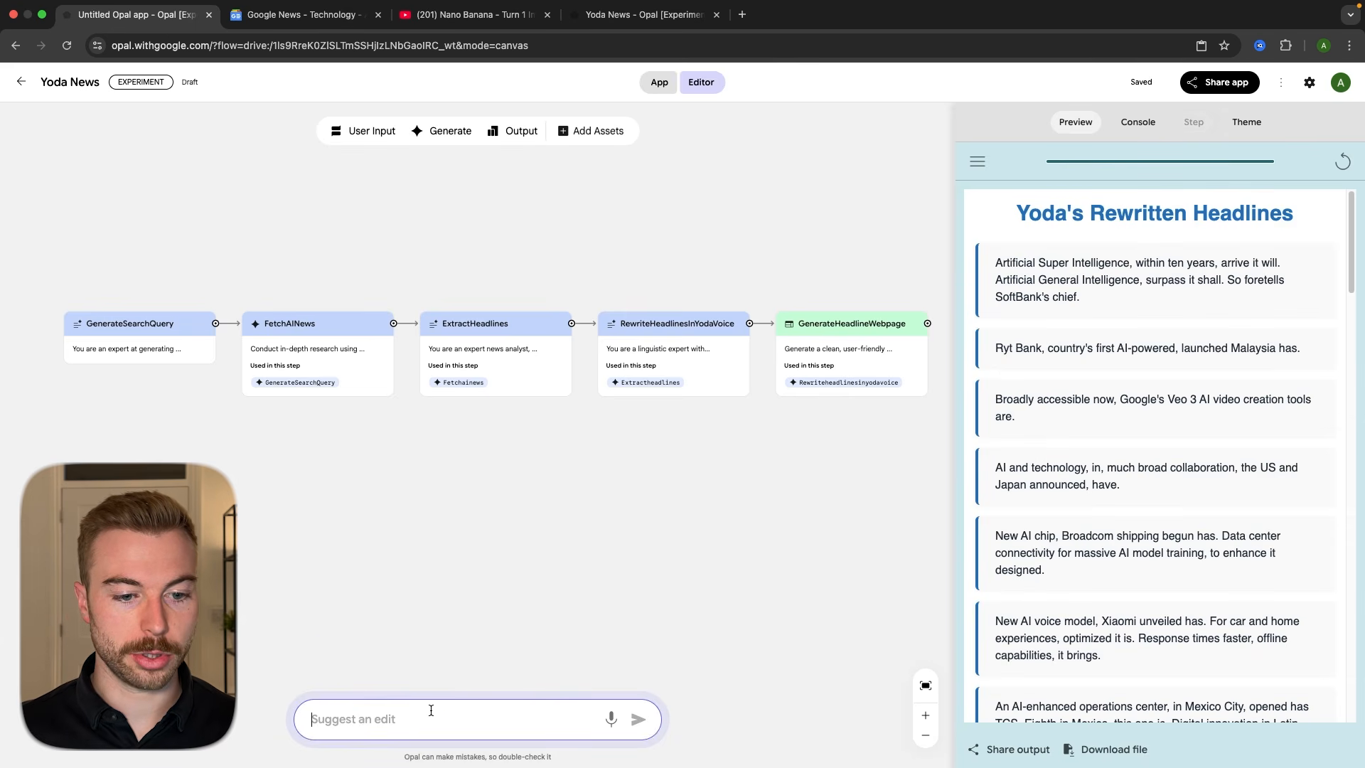
type("After rewriting today’s AI news headlines in Yoda’s voice, also generate a hero image that captures the overall theme of the news in a positive, optimistic way, and create a short video that summarizes the theme in the same positive tone.")
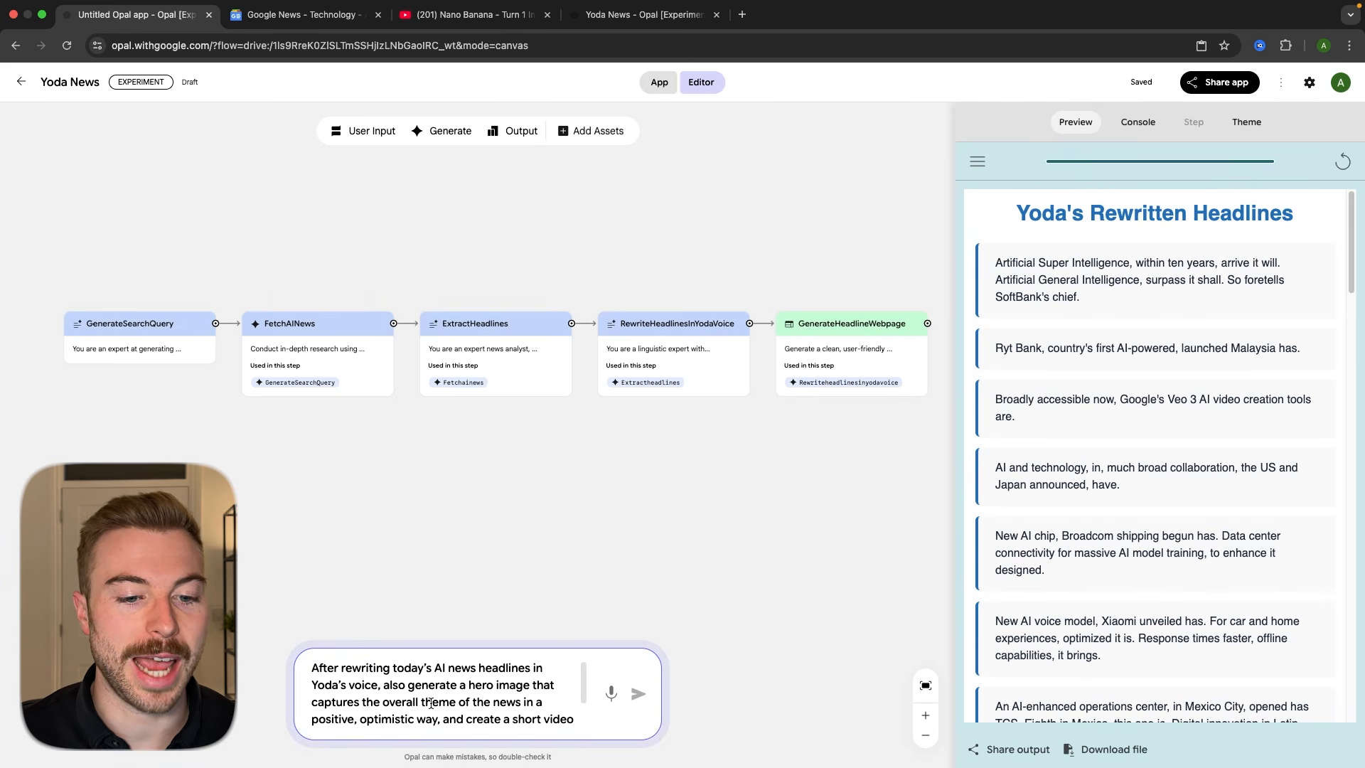
scroll(431, 704, "down", 1)
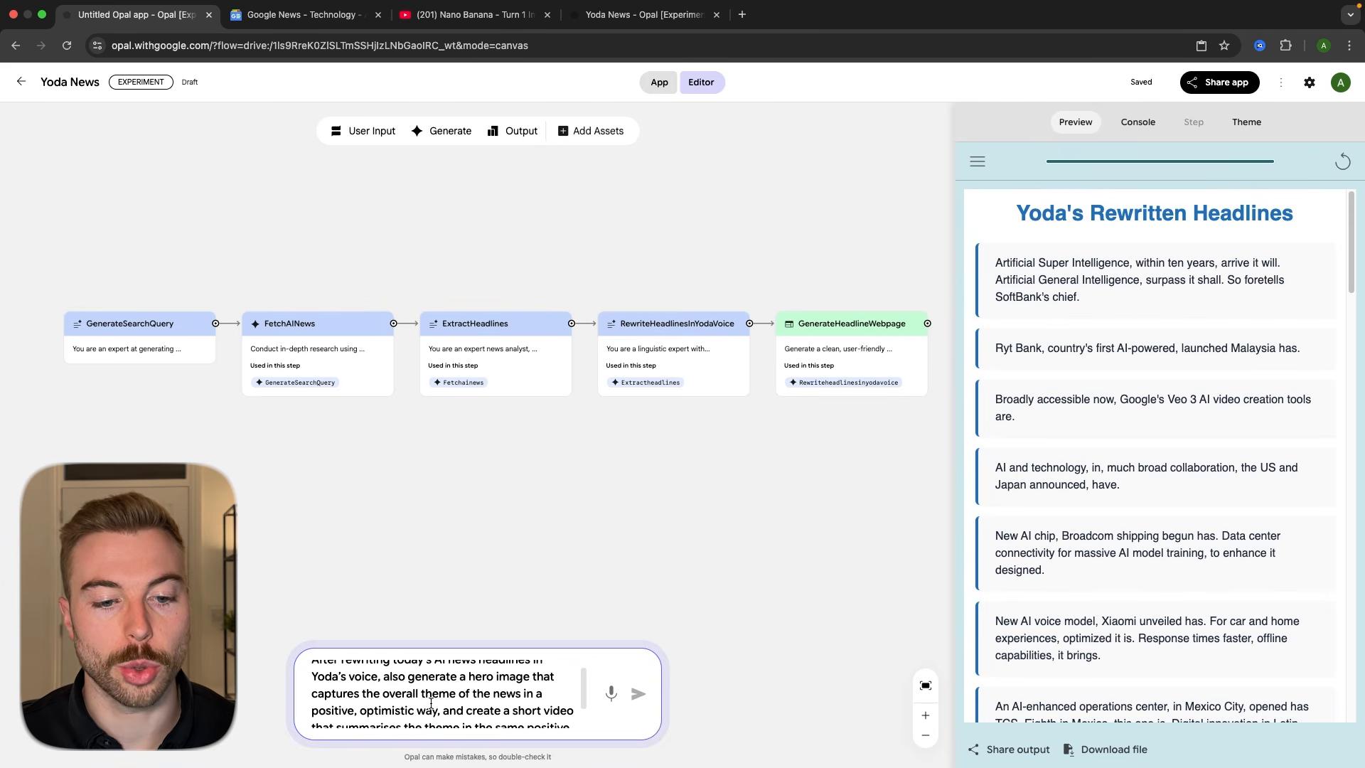
scroll(431, 704, "down", 1)
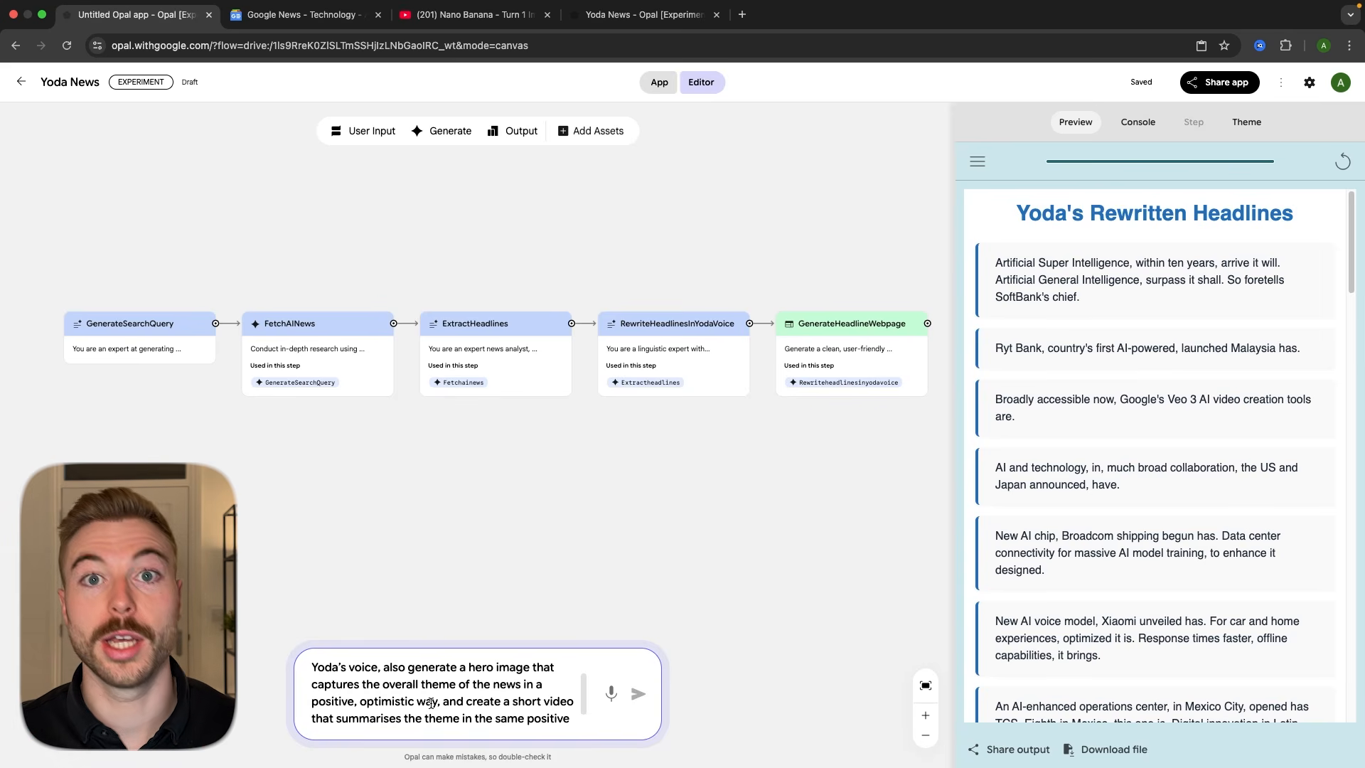
scroll(431, 704, "down", 2)
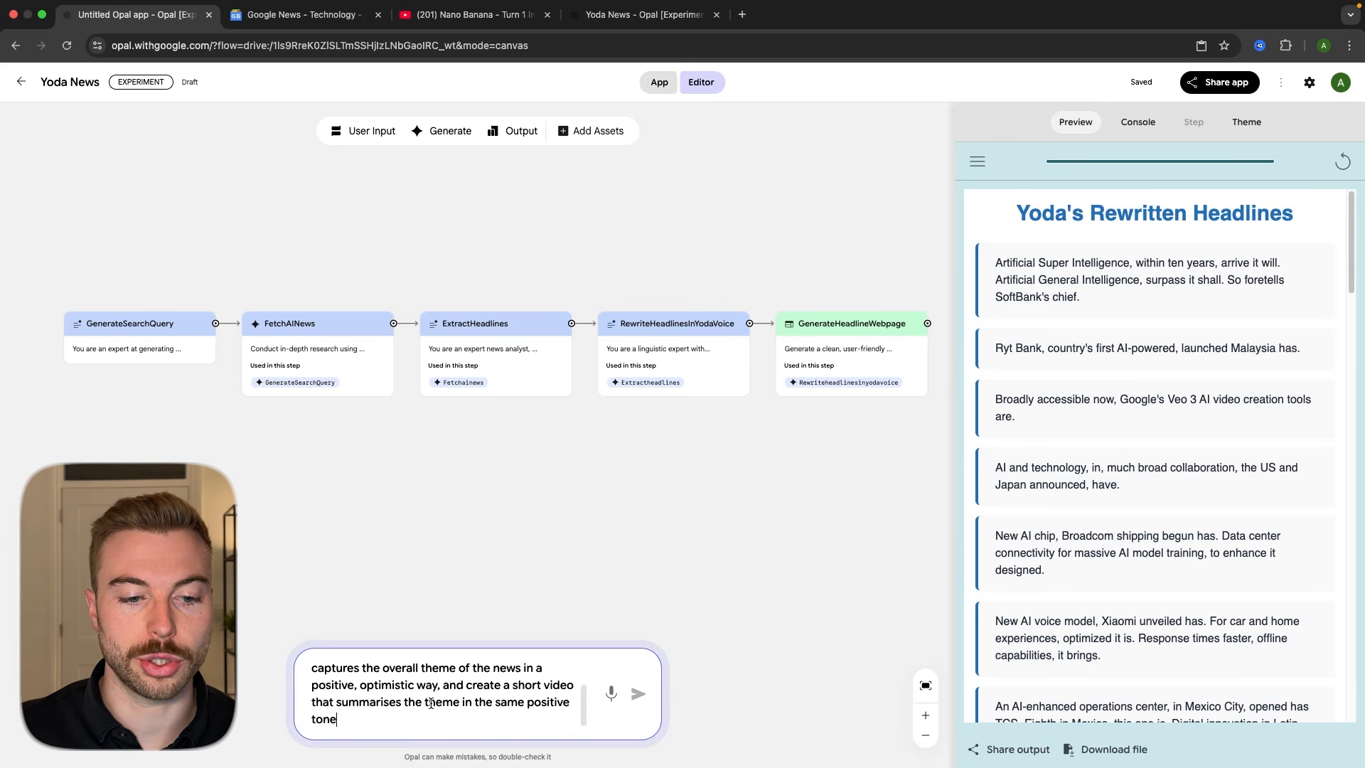
key("Return")
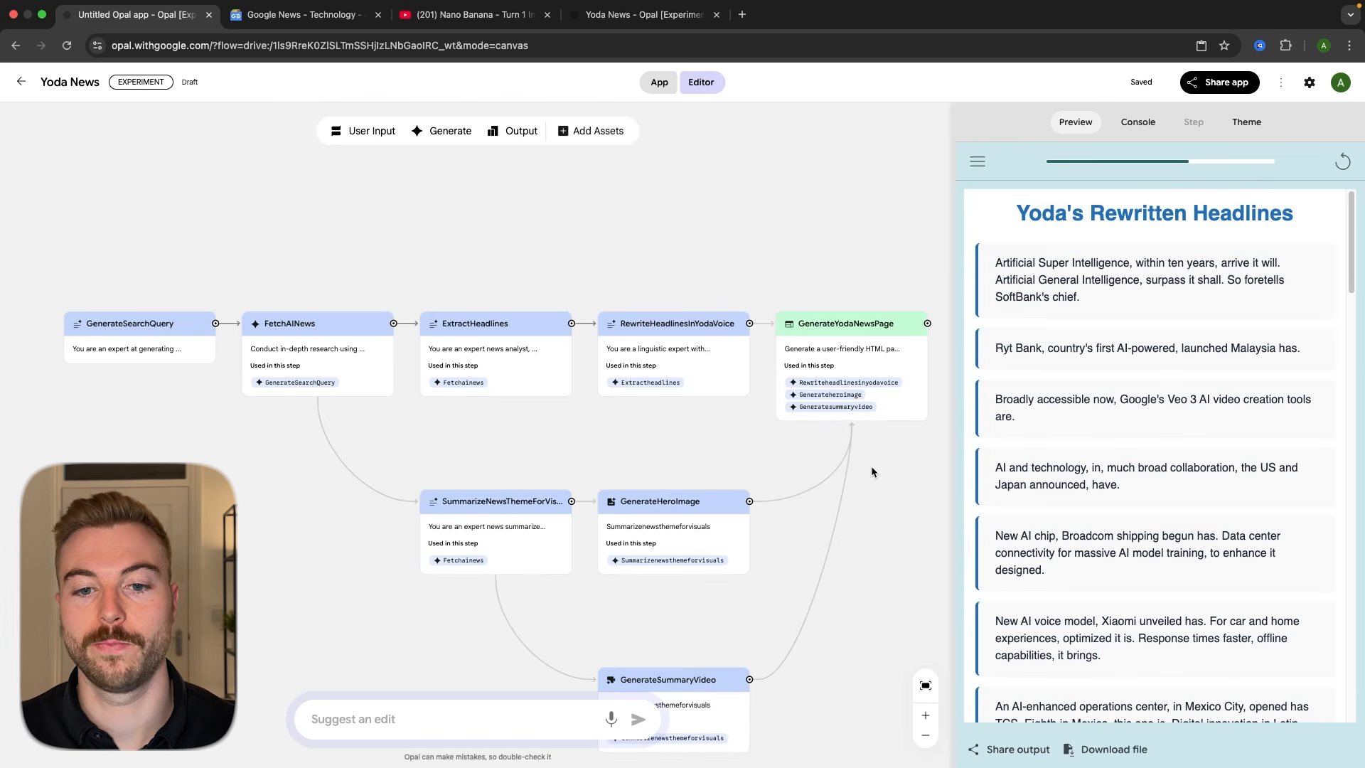
- Inspect the prompts and models of the new SummarizeNewsThemeForVisuals, GenerateHeroImage and GenerateSummaryVideo steps
scroll(852, 555, "down", 3)
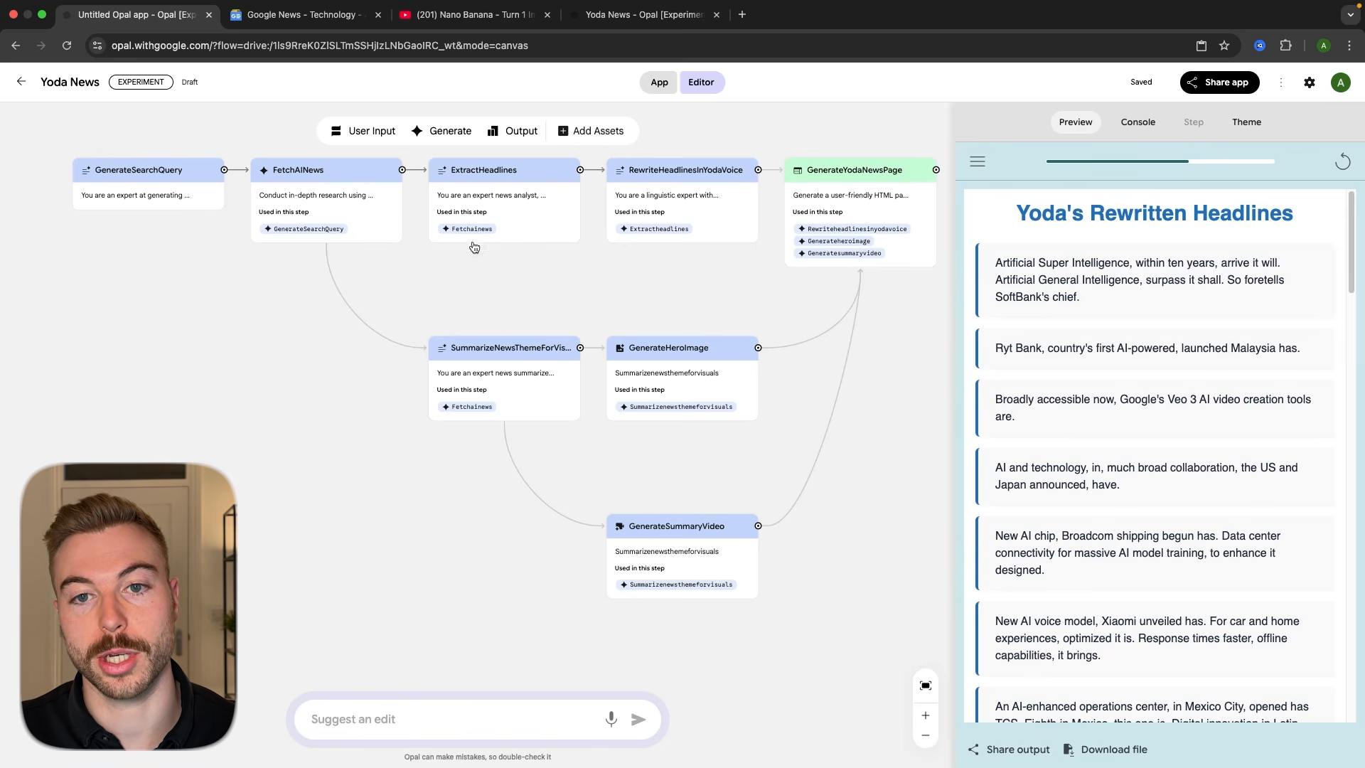
left_click(525, 396)
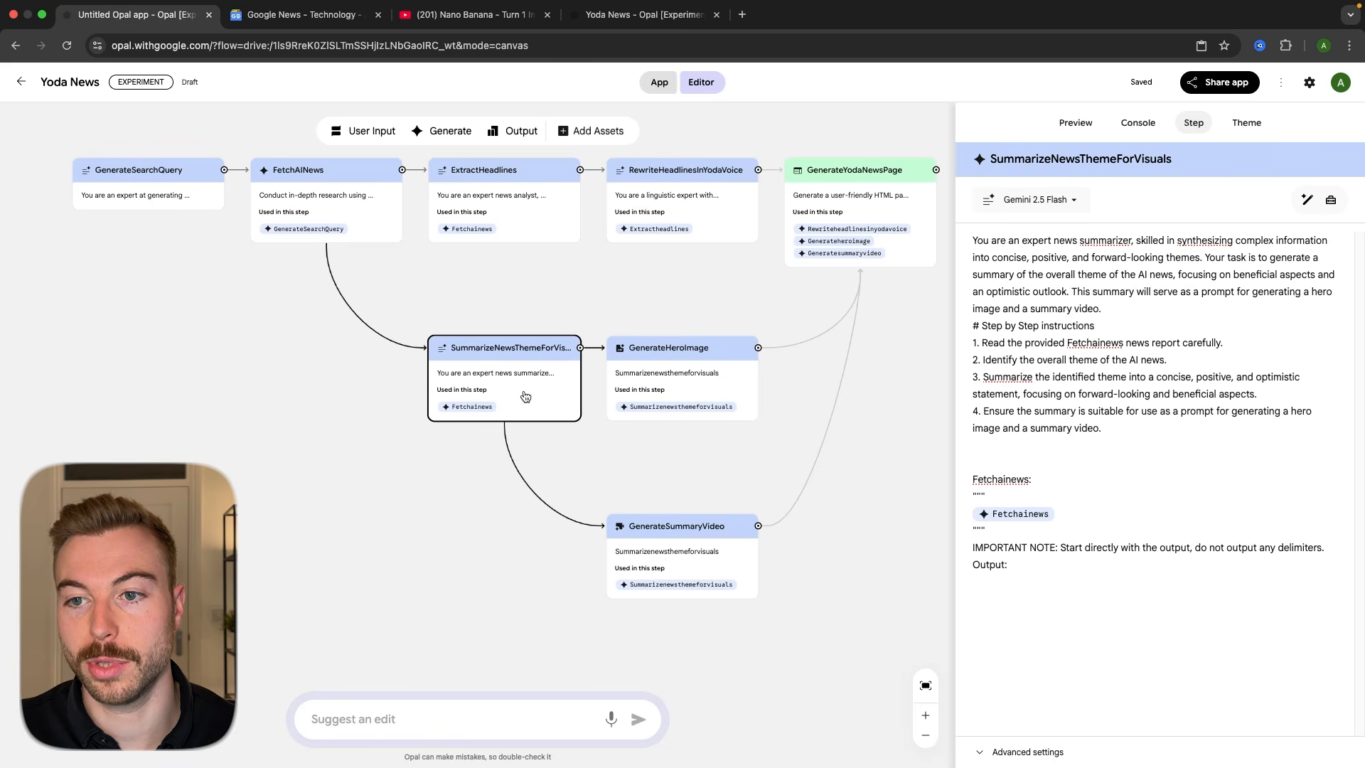
left_click_drag(1049, 240, 1322, 264)
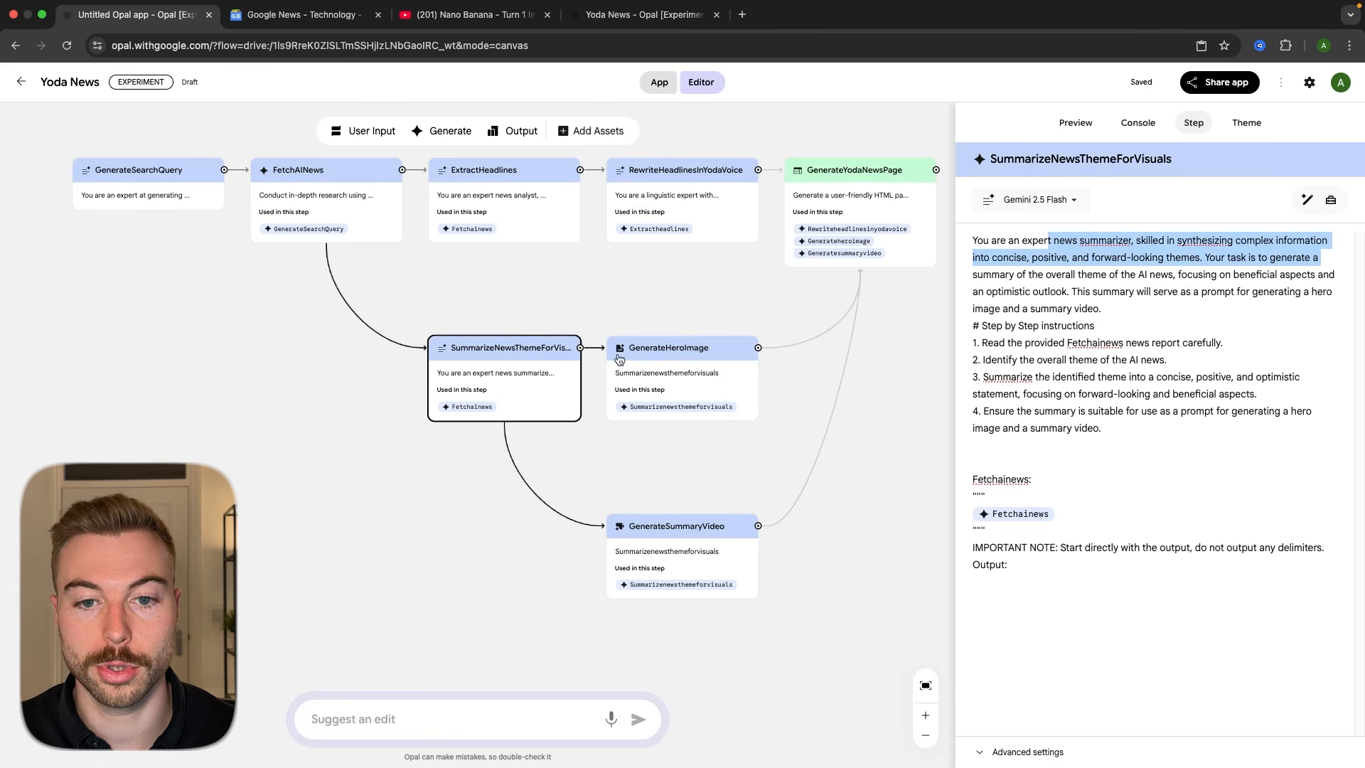
left_click_drag(635, 360, 695, 343)
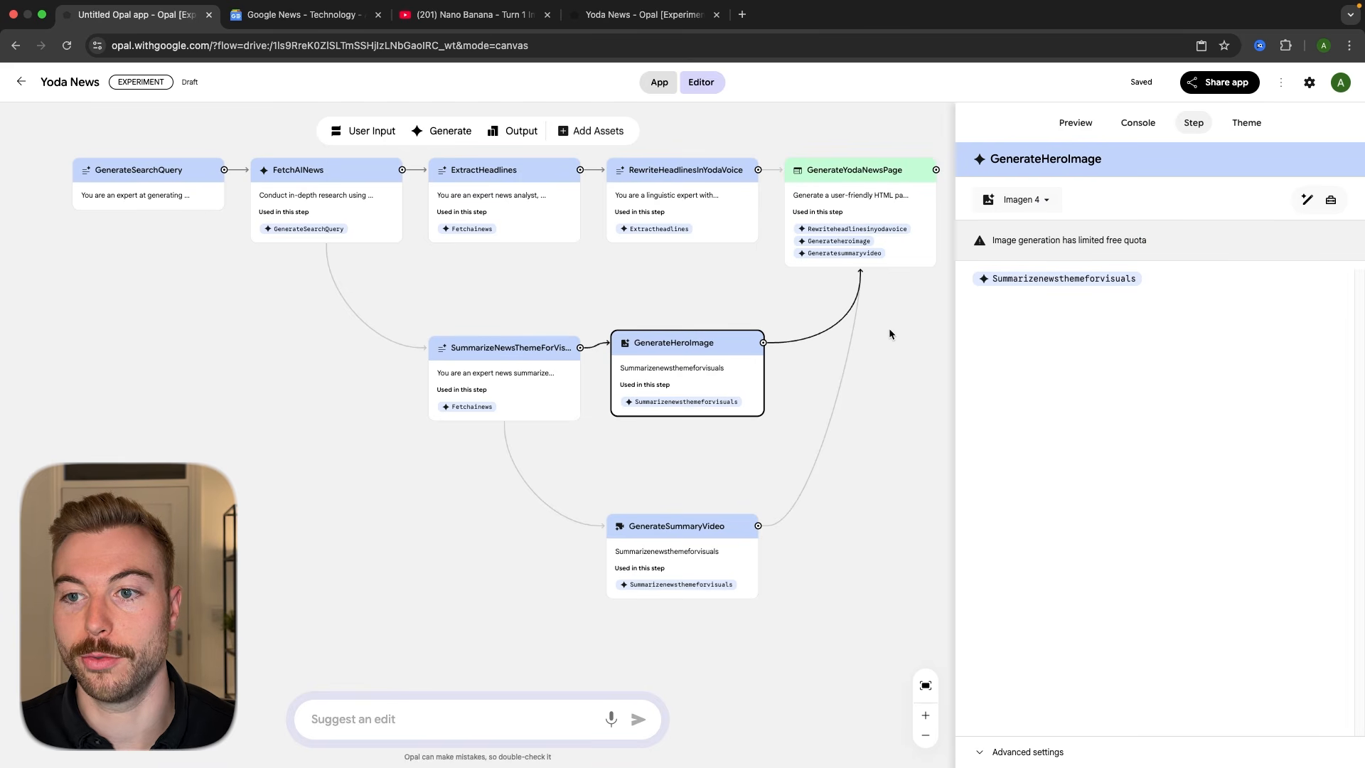
left_click_drag(685, 529, 690, 529)
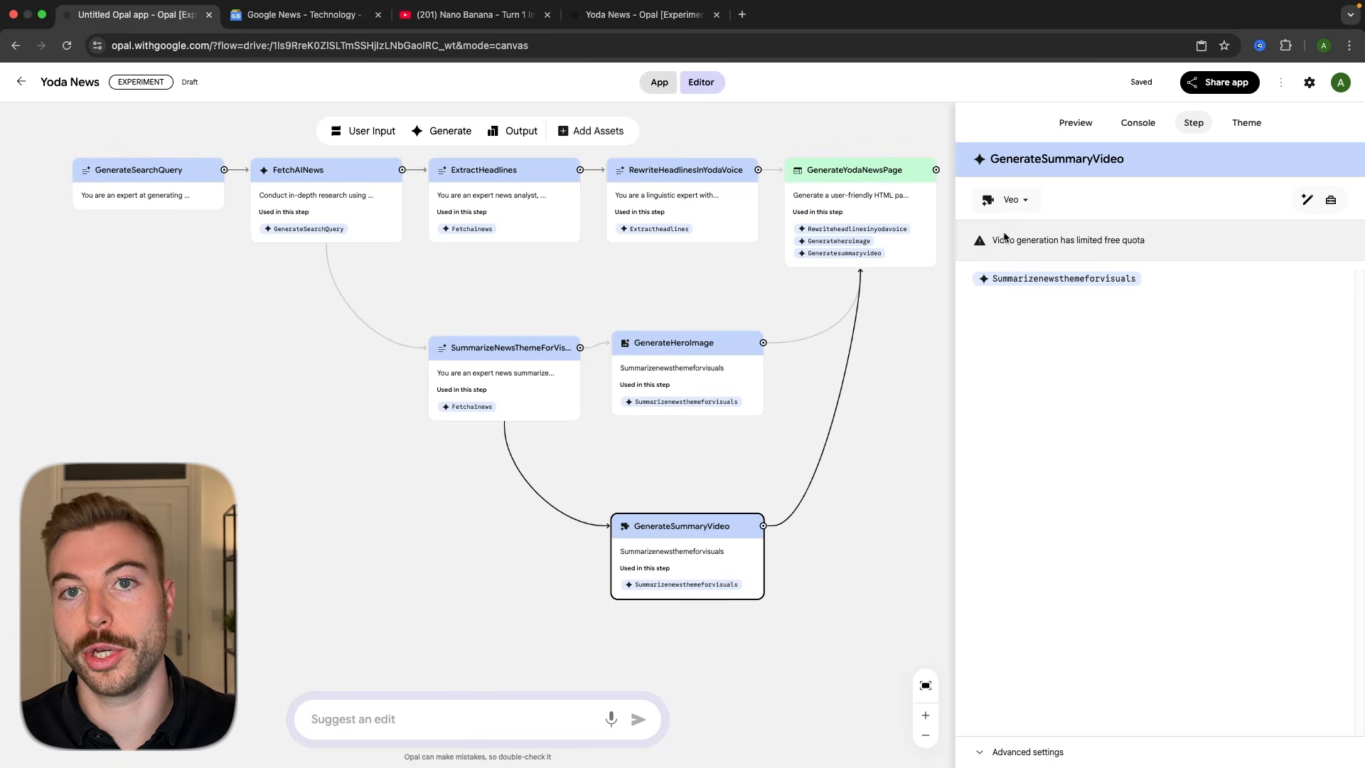
left_click(322, 516)
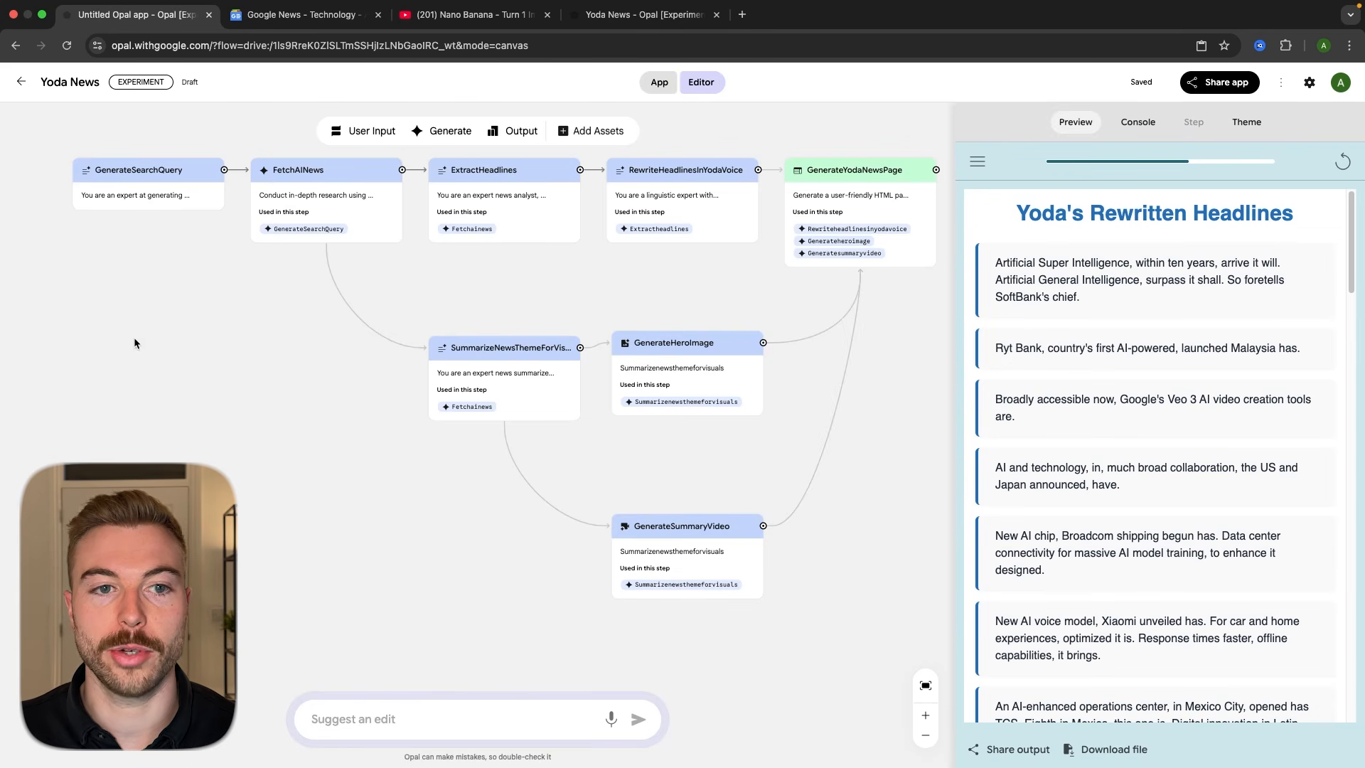
- Restart and run the Yoda News app, and compare the GenerateHeroImage console output with the hero image on the generated page
left_click(1346, 161)
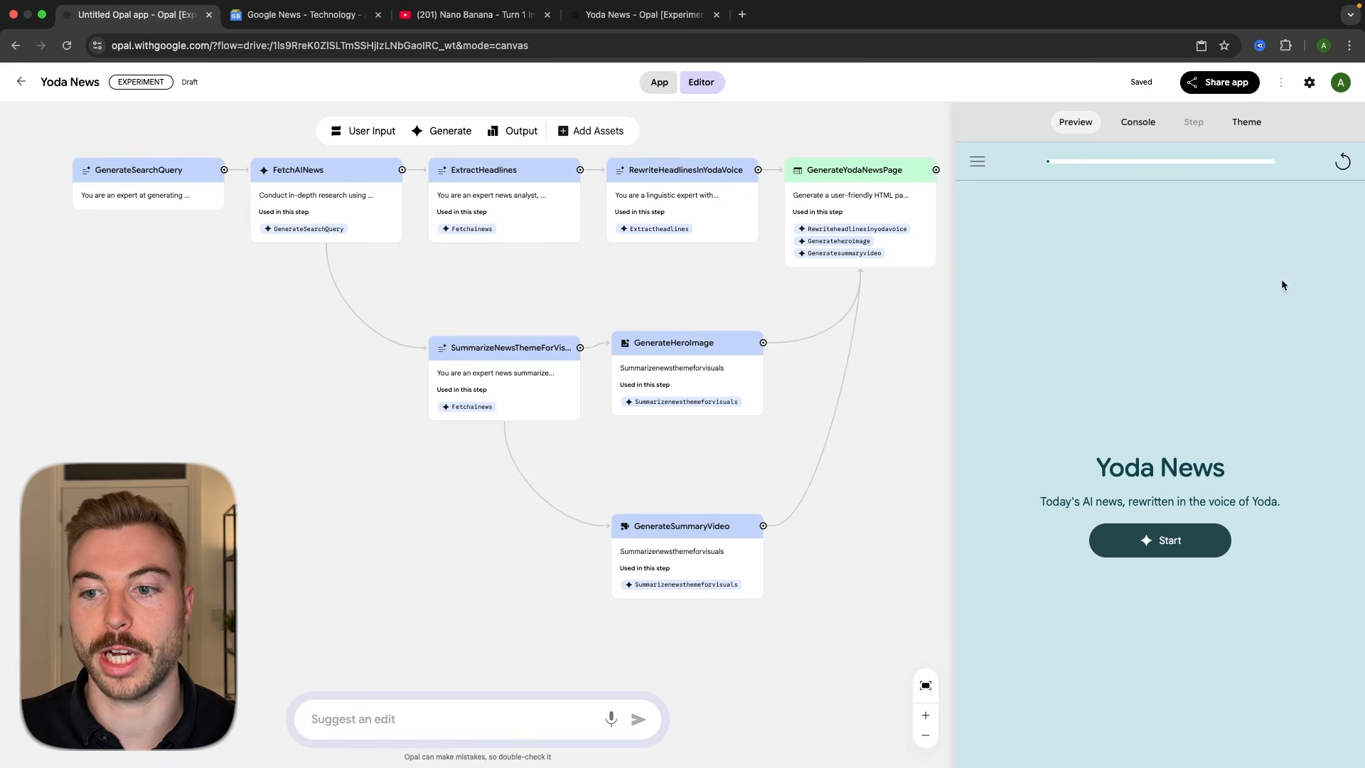
left_click(1155, 546)
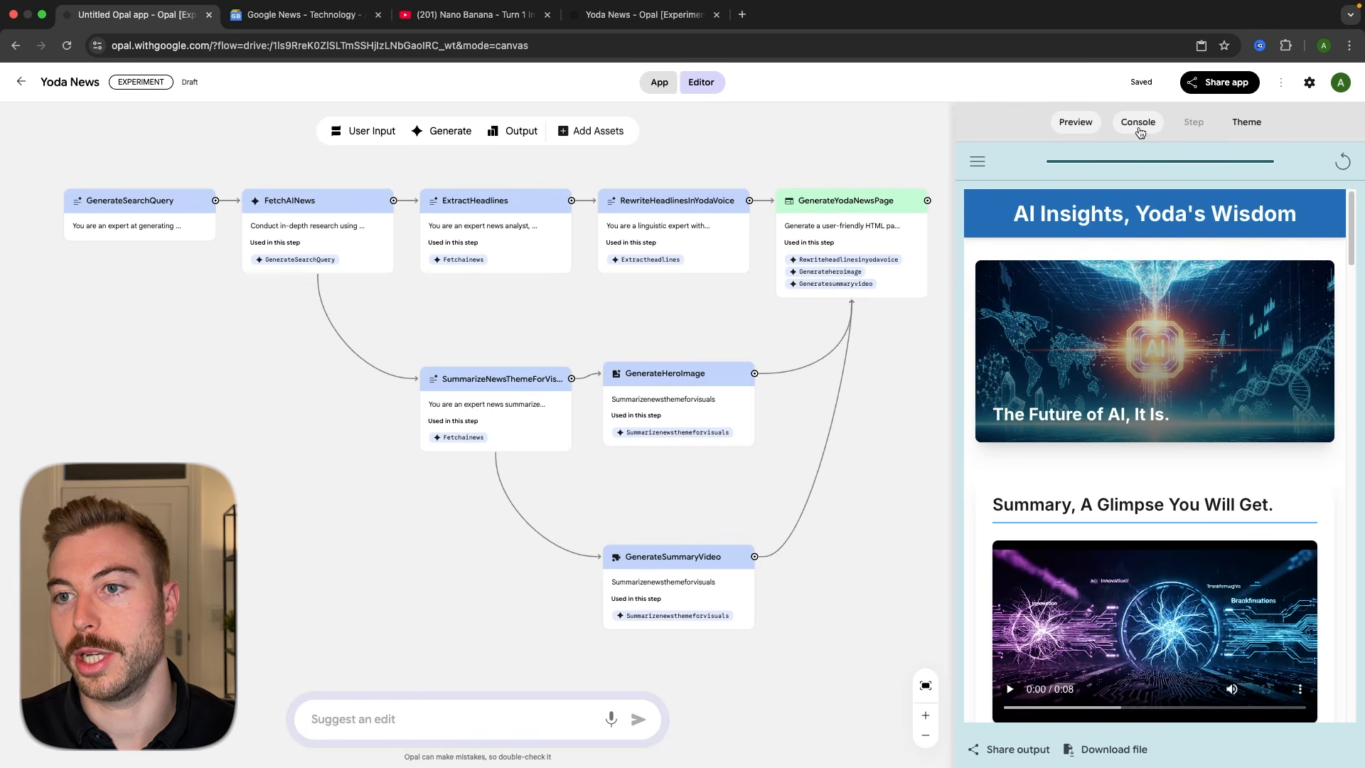
left_click(1139, 135)
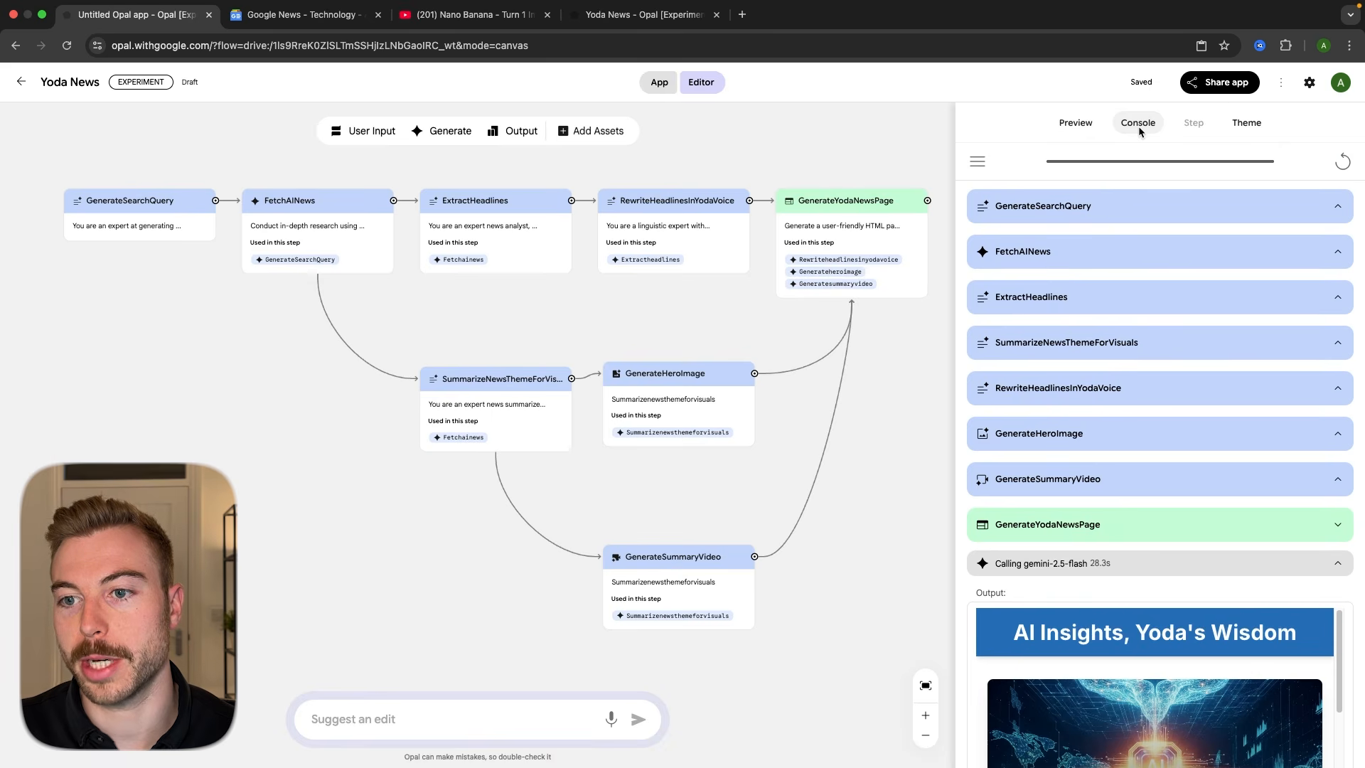
left_click(1180, 435)
scroll(1179, 441, "down", 4)
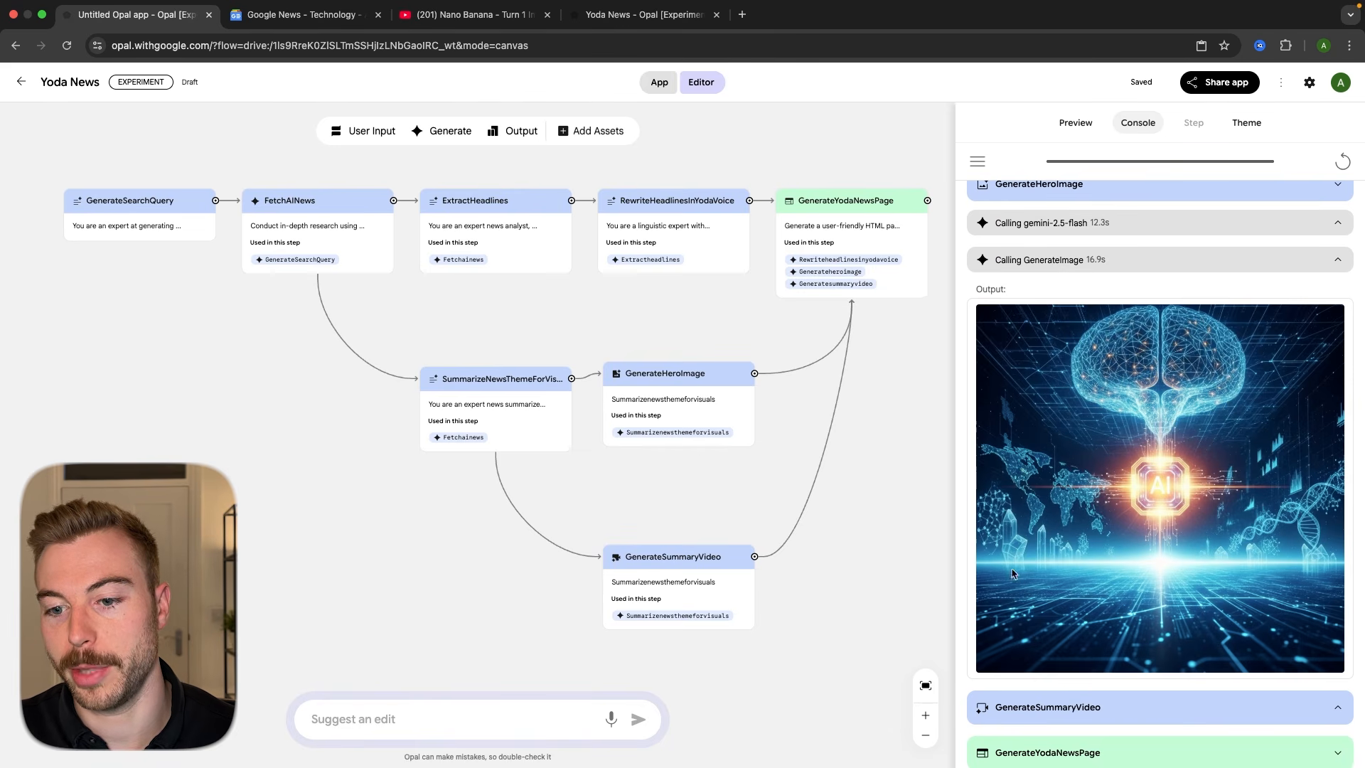
left_click(1075, 122)
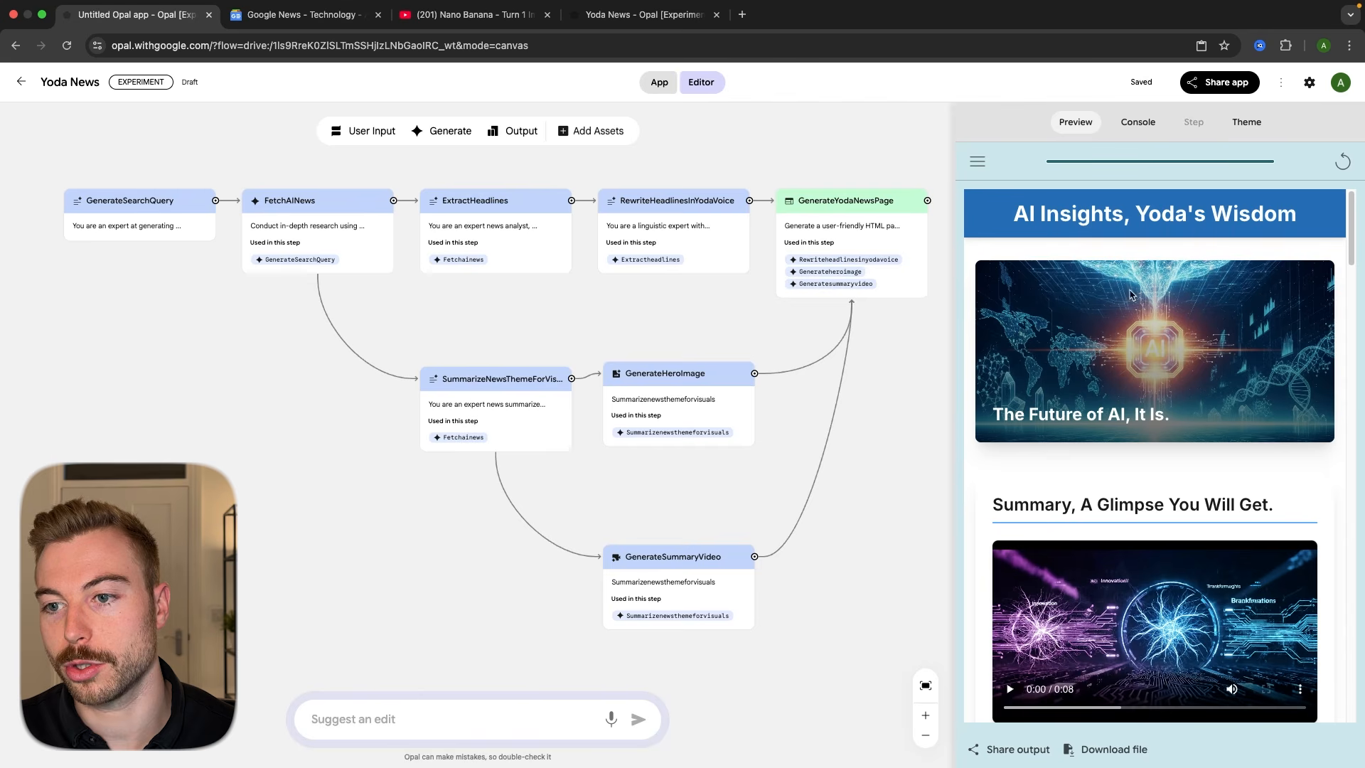
left_click(1130, 126)
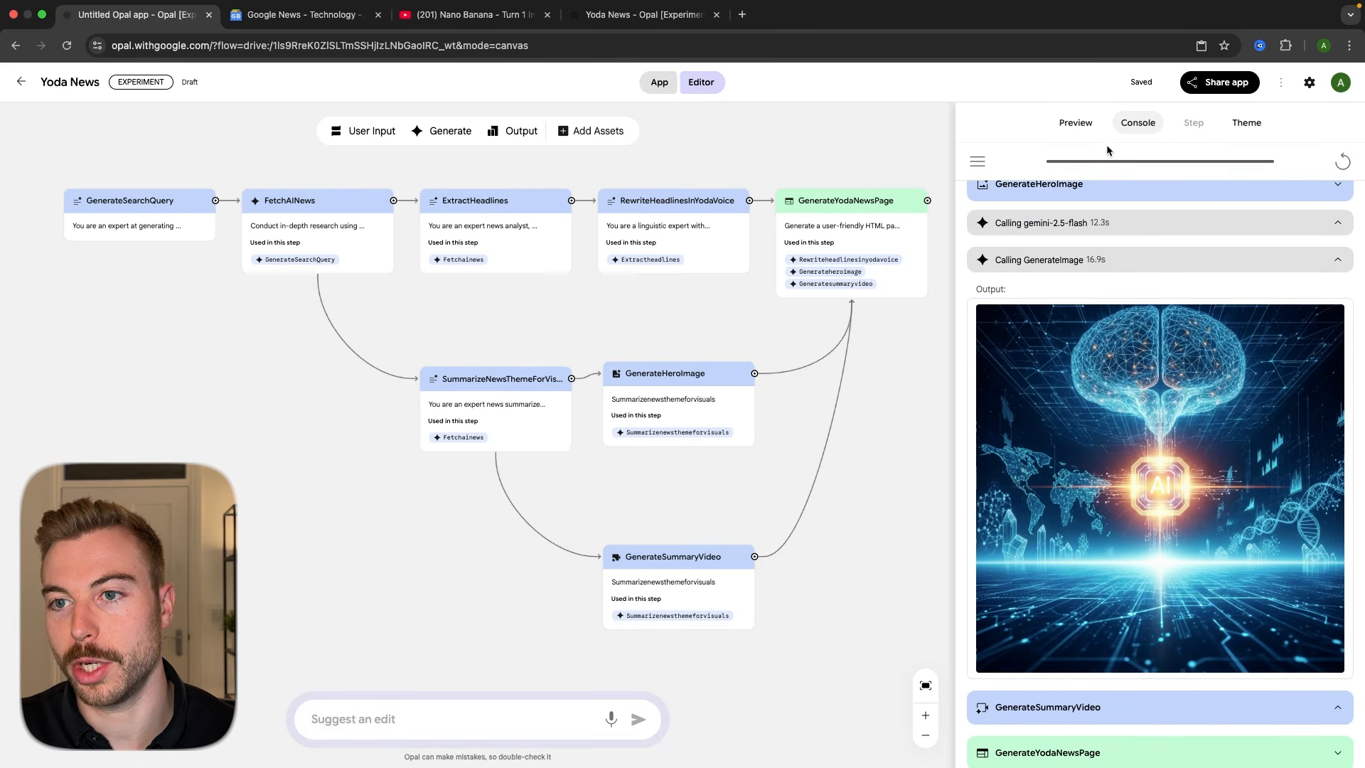
left_click(1076, 122)
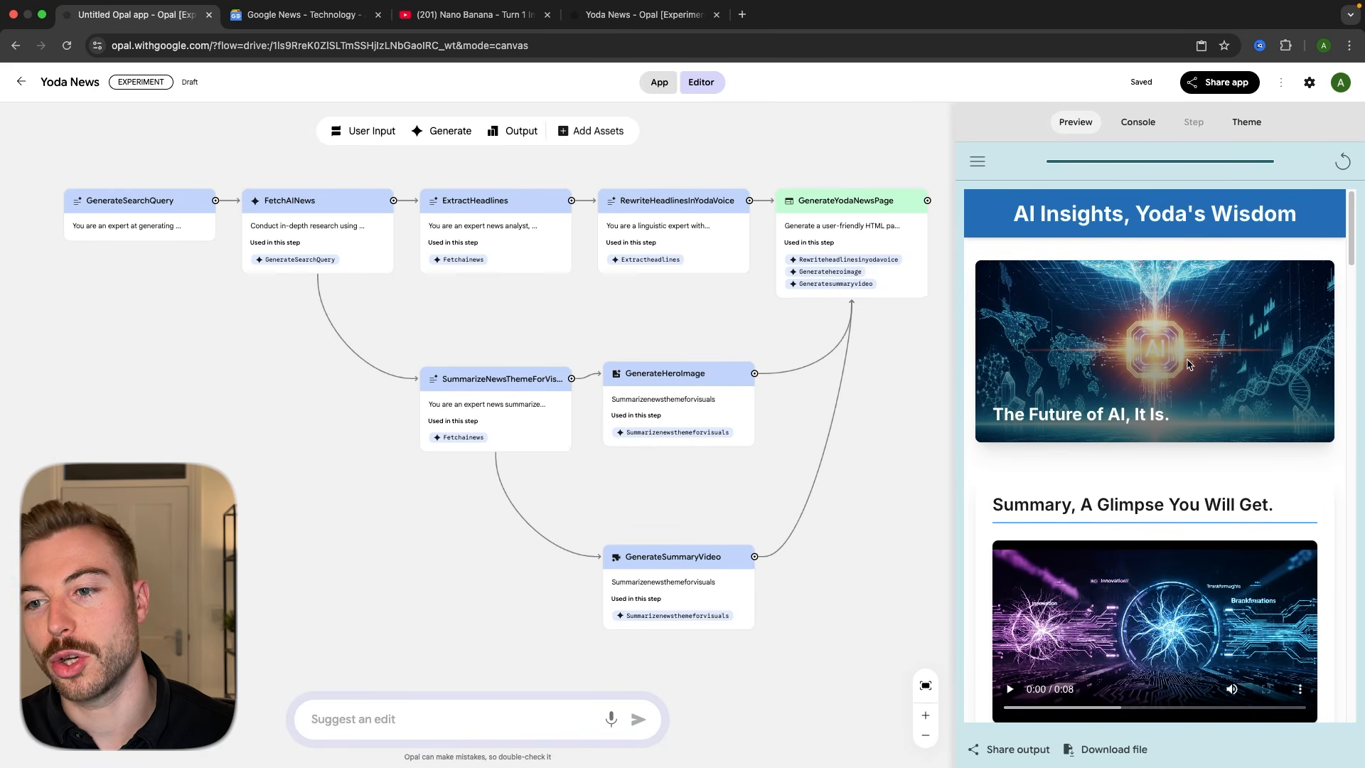
- Review the generated page's summary video, Yoda-voice headlines and footer copyright line in the preview
scroll(1187, 364, "down", 5)
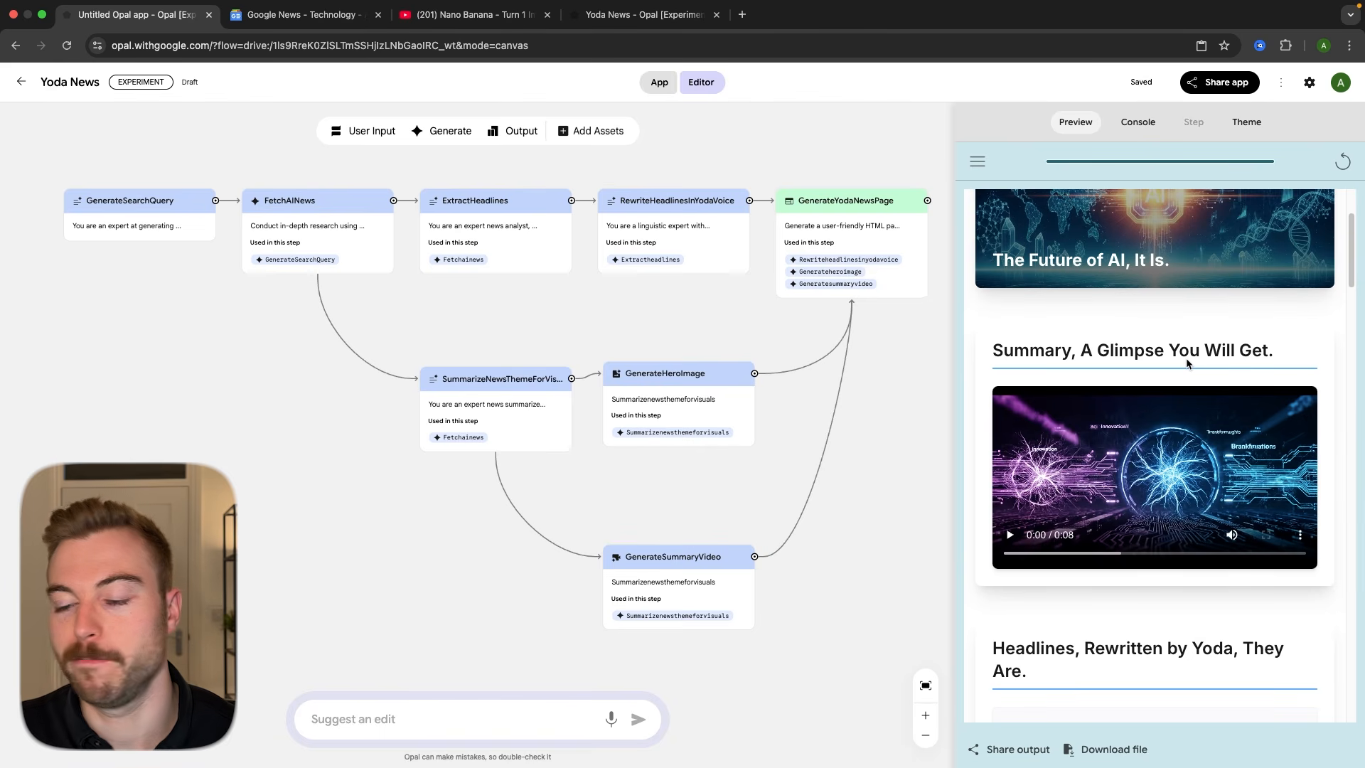
scroll(1187, 364, "down", 4)
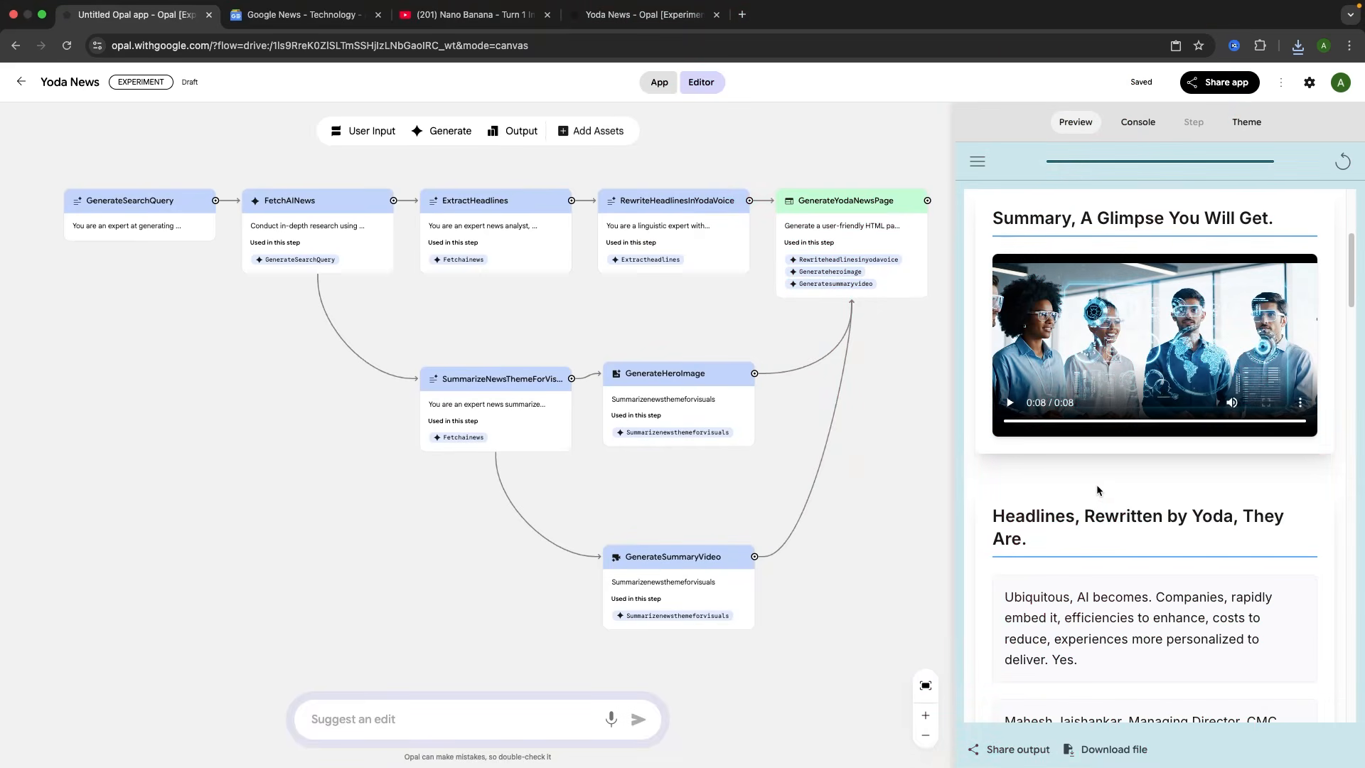
scroll(1097, 490, "down", 5)
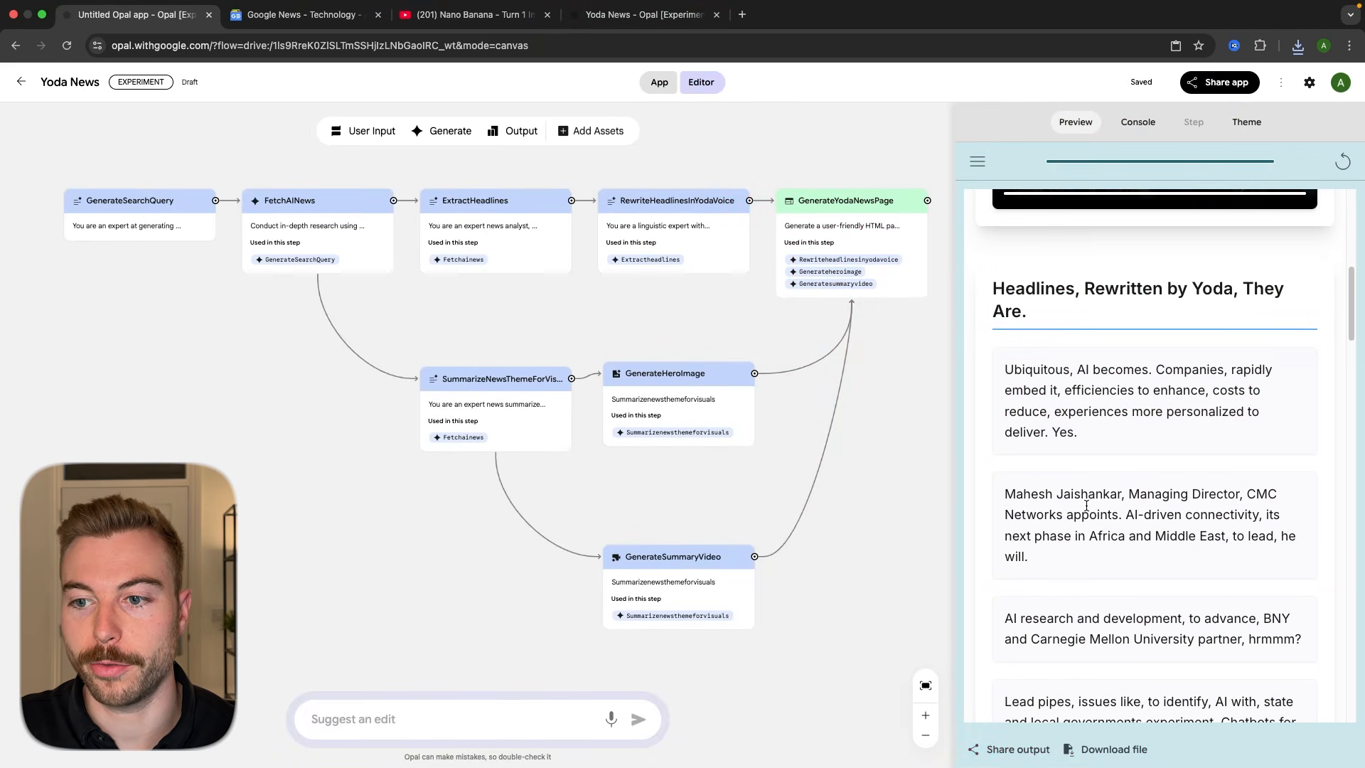
scroll(1086, 505, "down", 1)
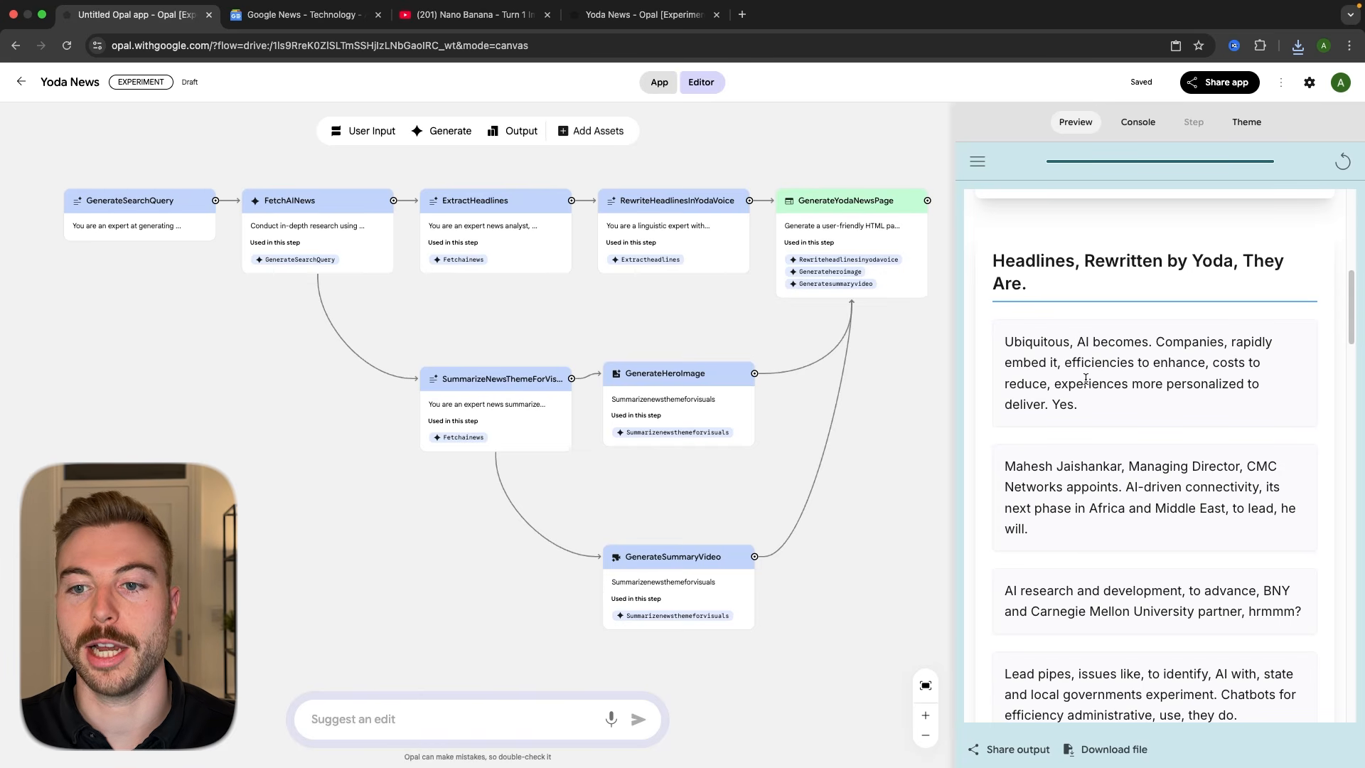
scroll(1078, 348, "down", 1)
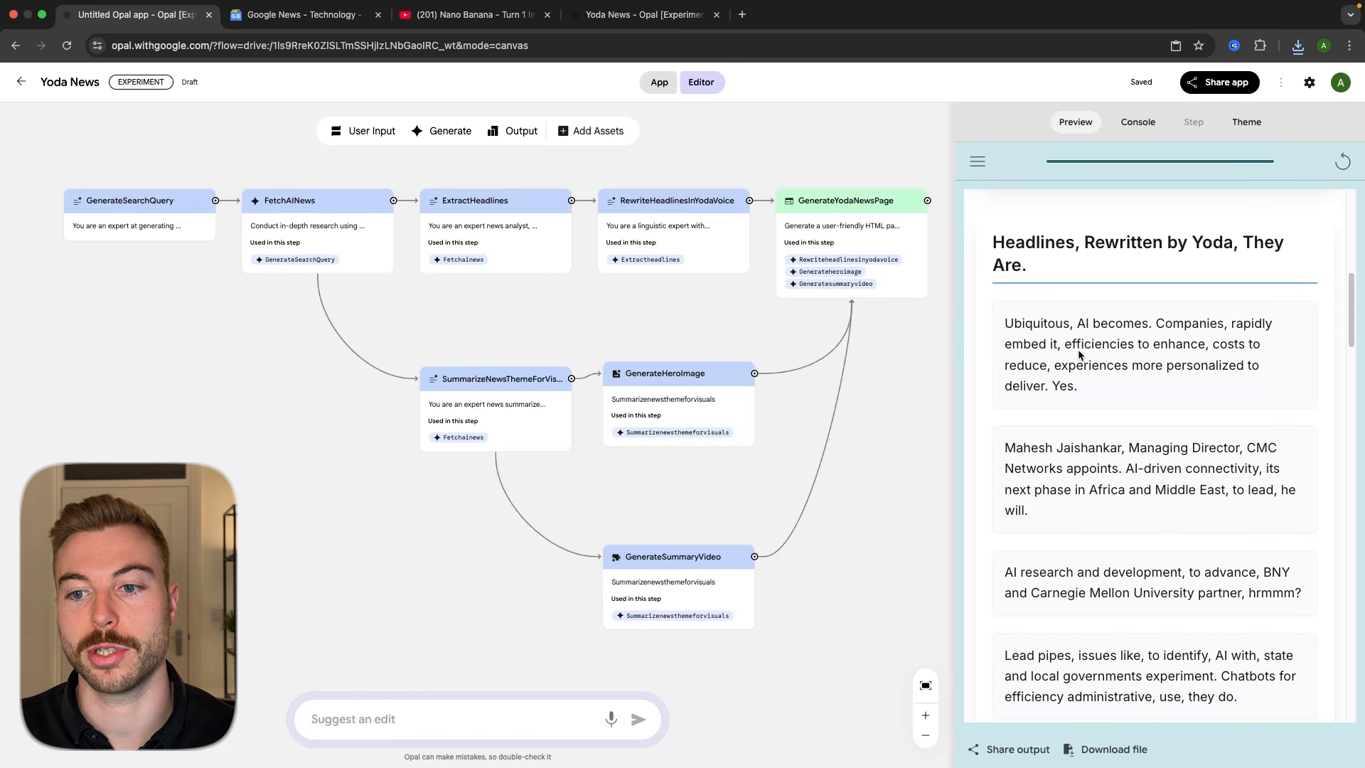
scroll(1079, 353, "down", 1)
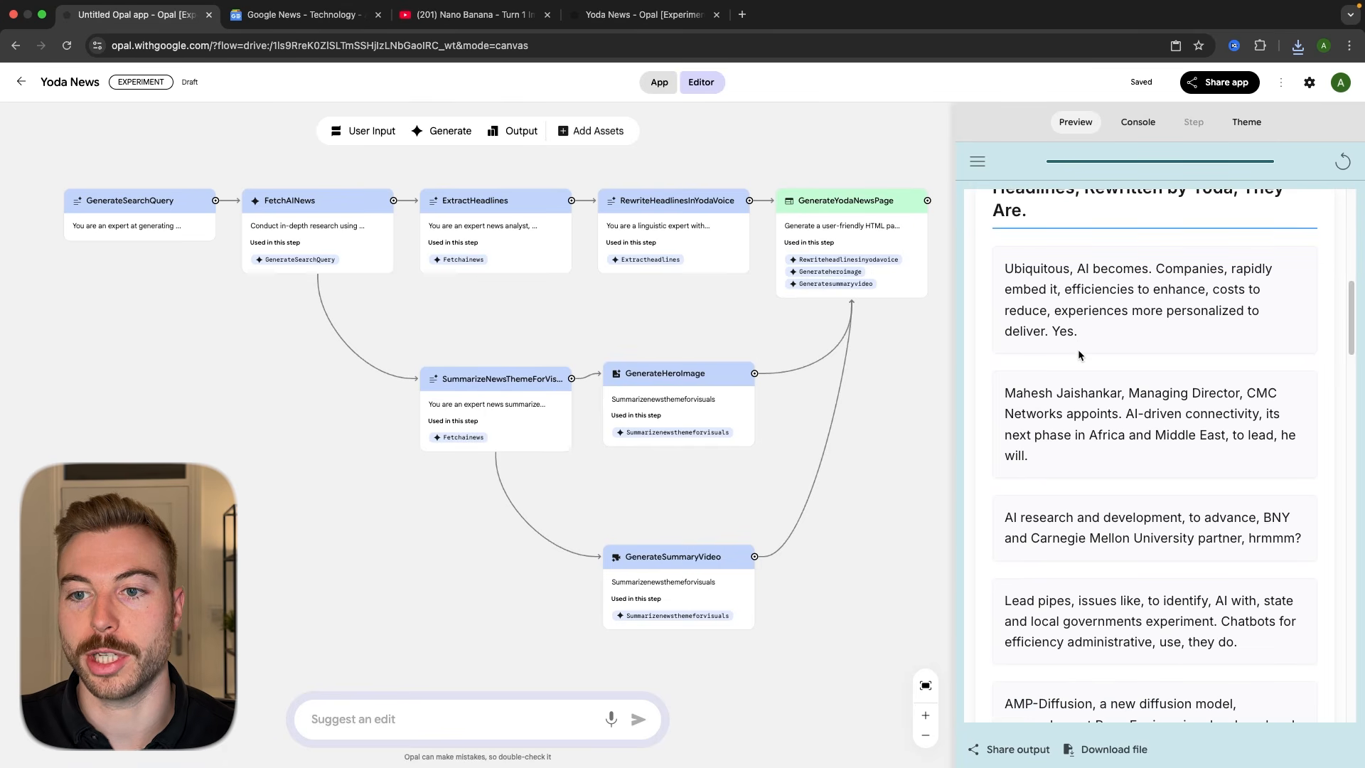
scroll(1079, 350, "down", 1)
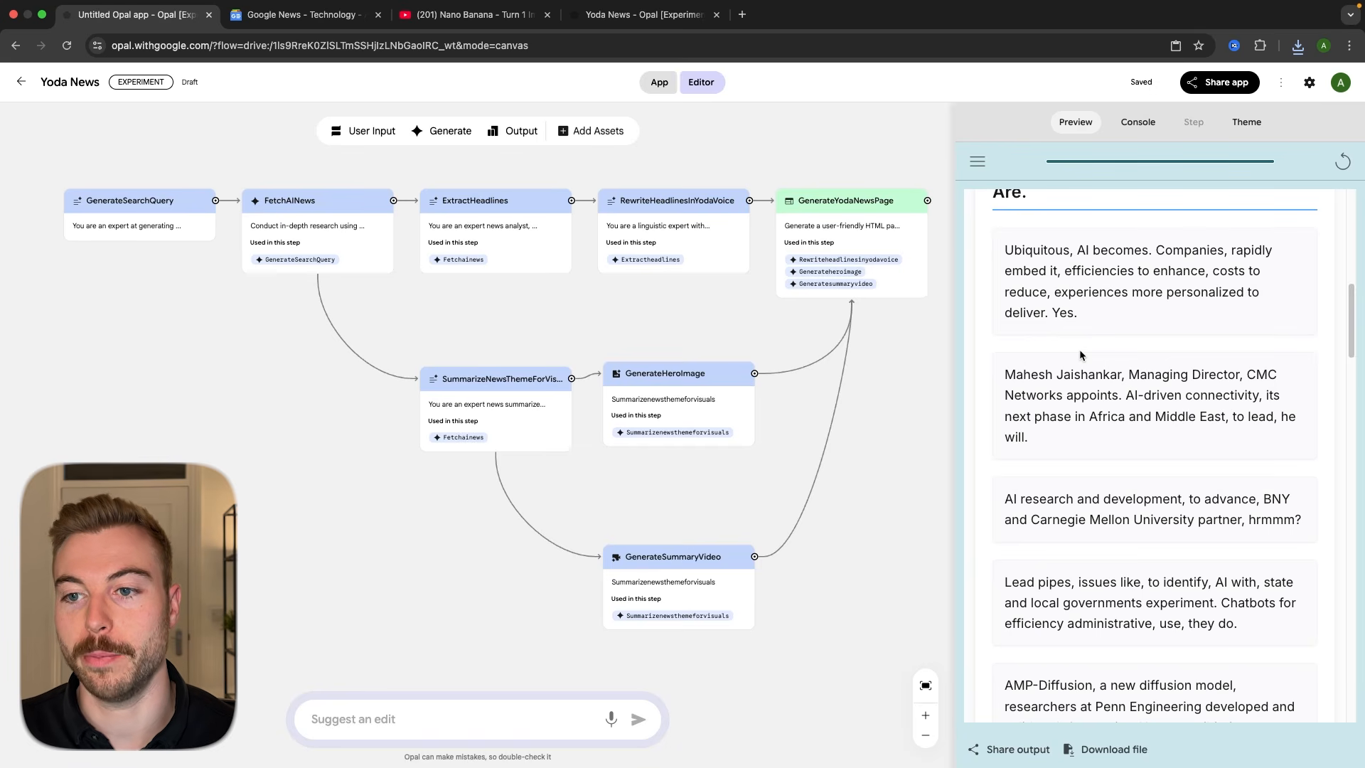
scroll(1079, 354, "down", 1)
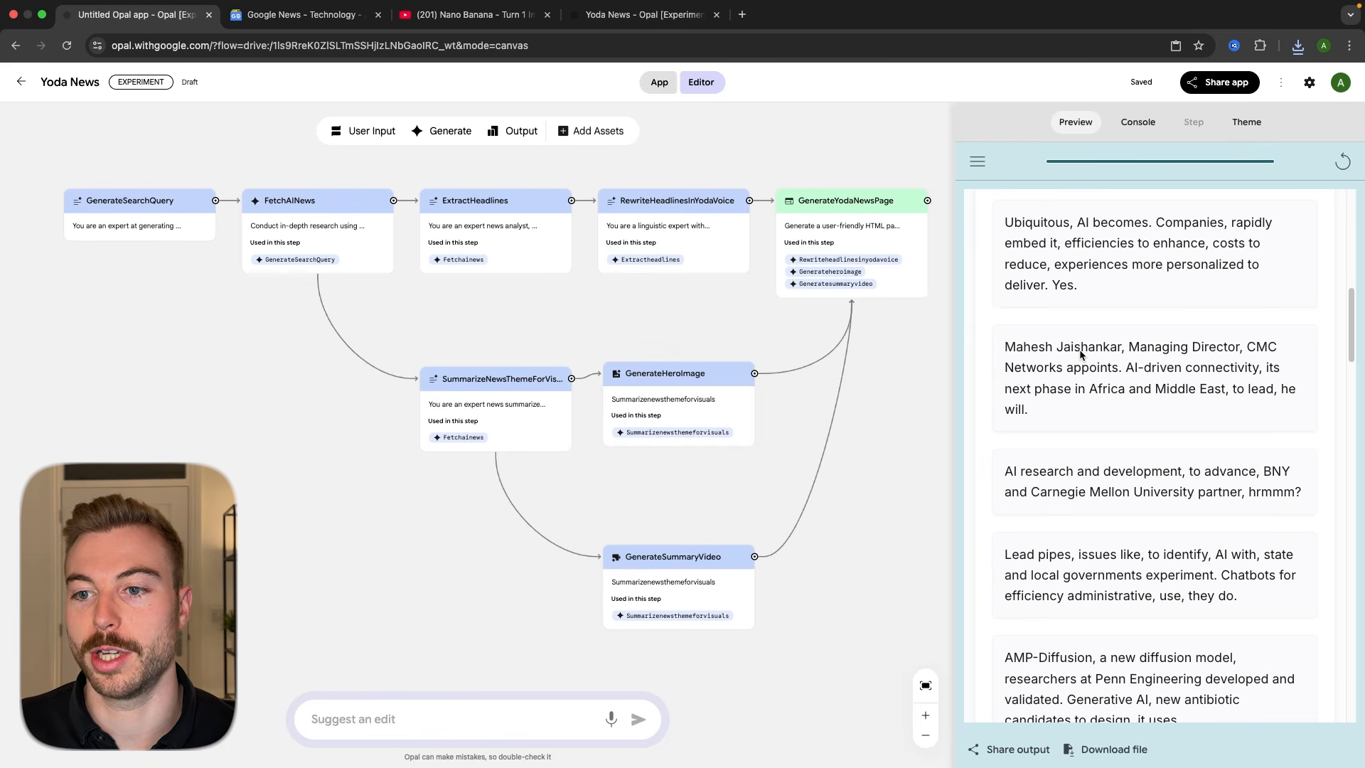
scroll(1082, 355, "down", 1)
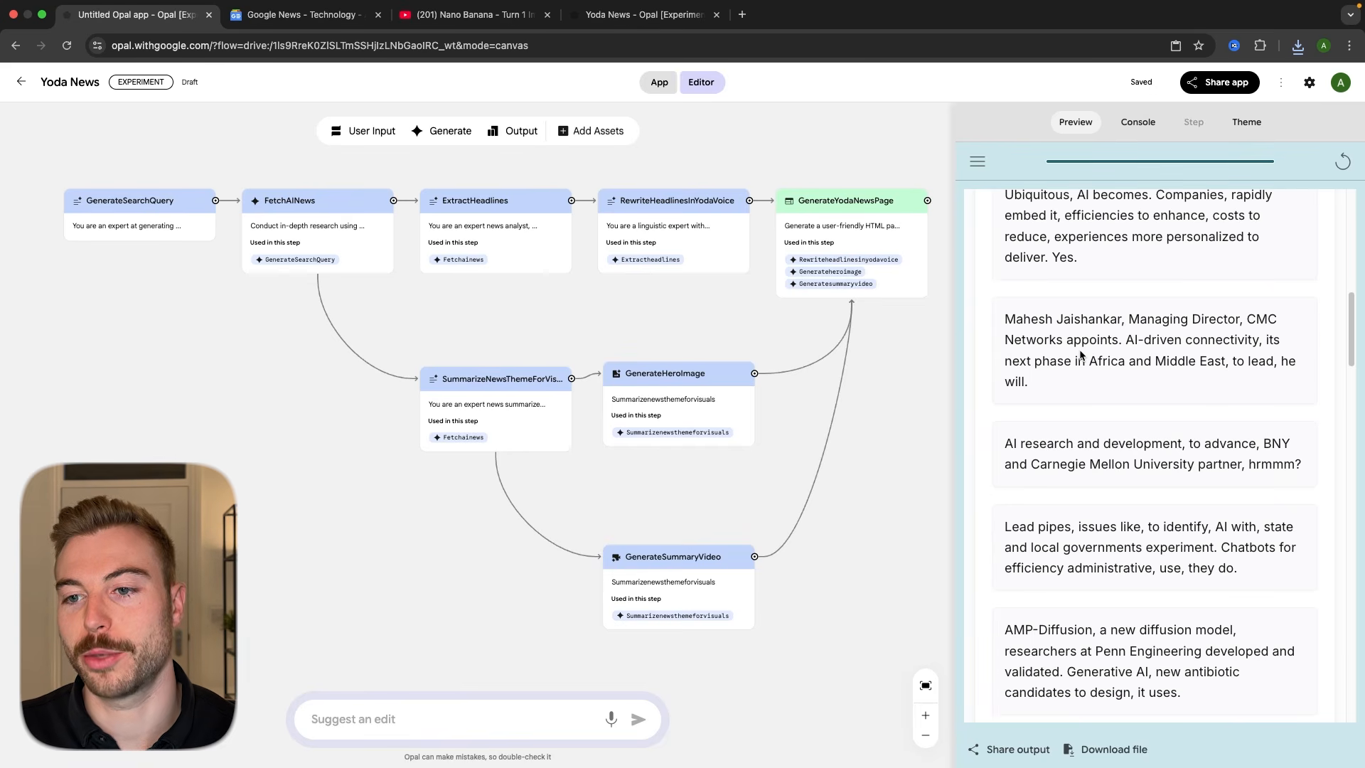
scroll(1144, 459, "down", 4)
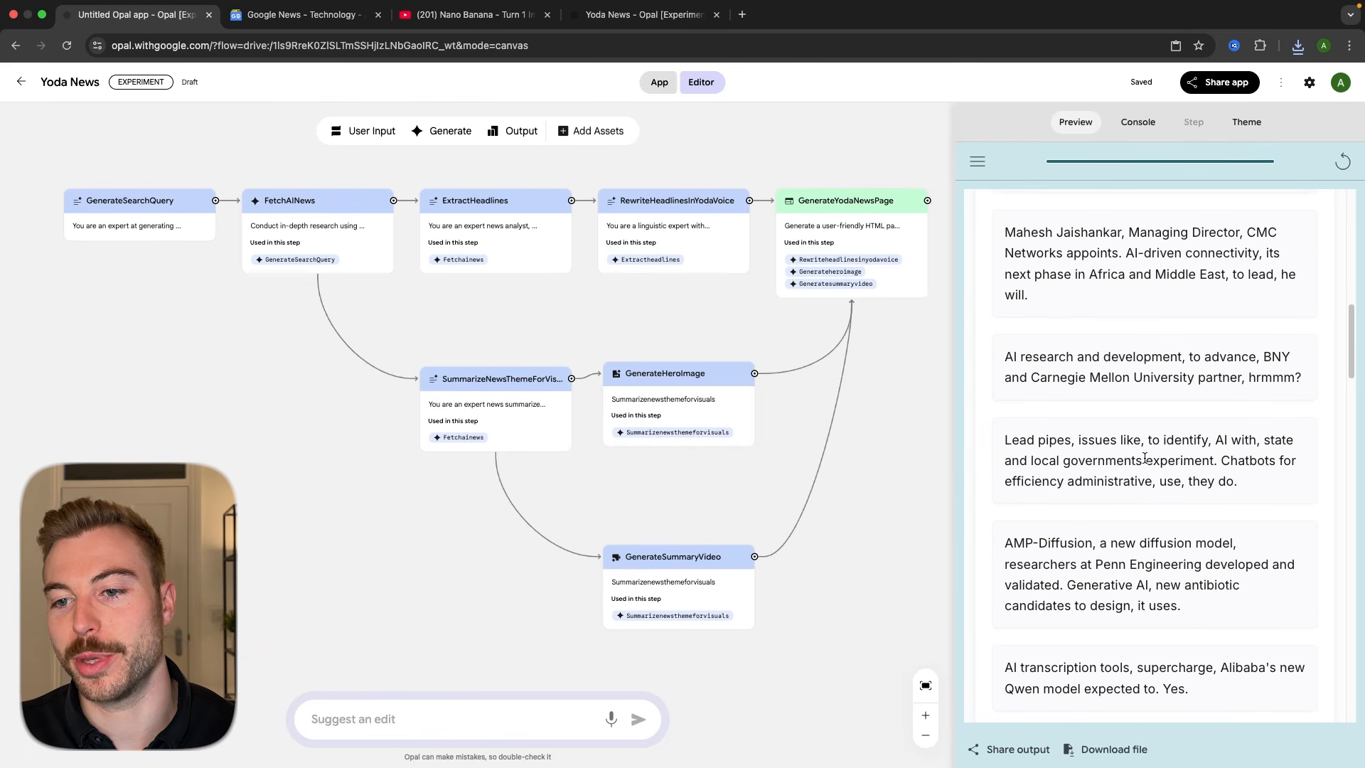
scroll(1145, 459, "down", 3)
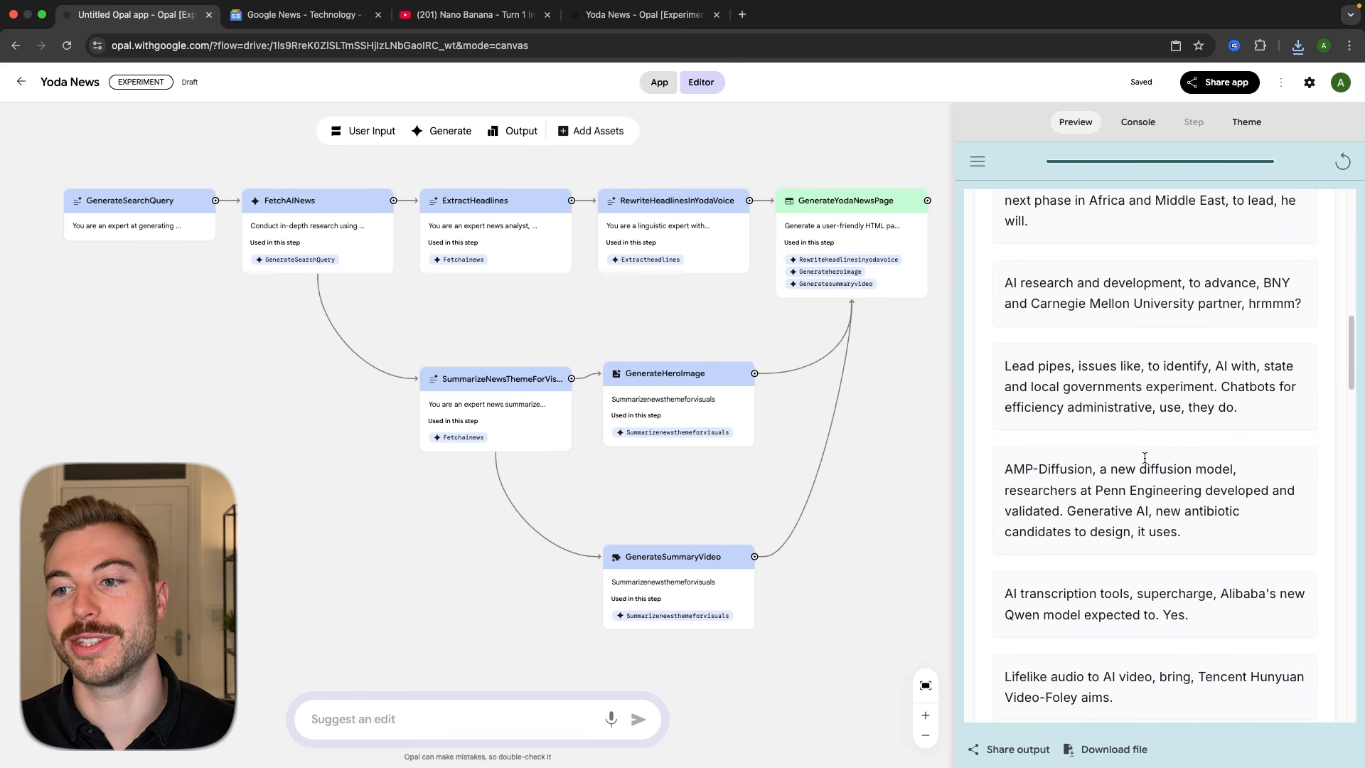
scroll(1145, 459, "down", 20)
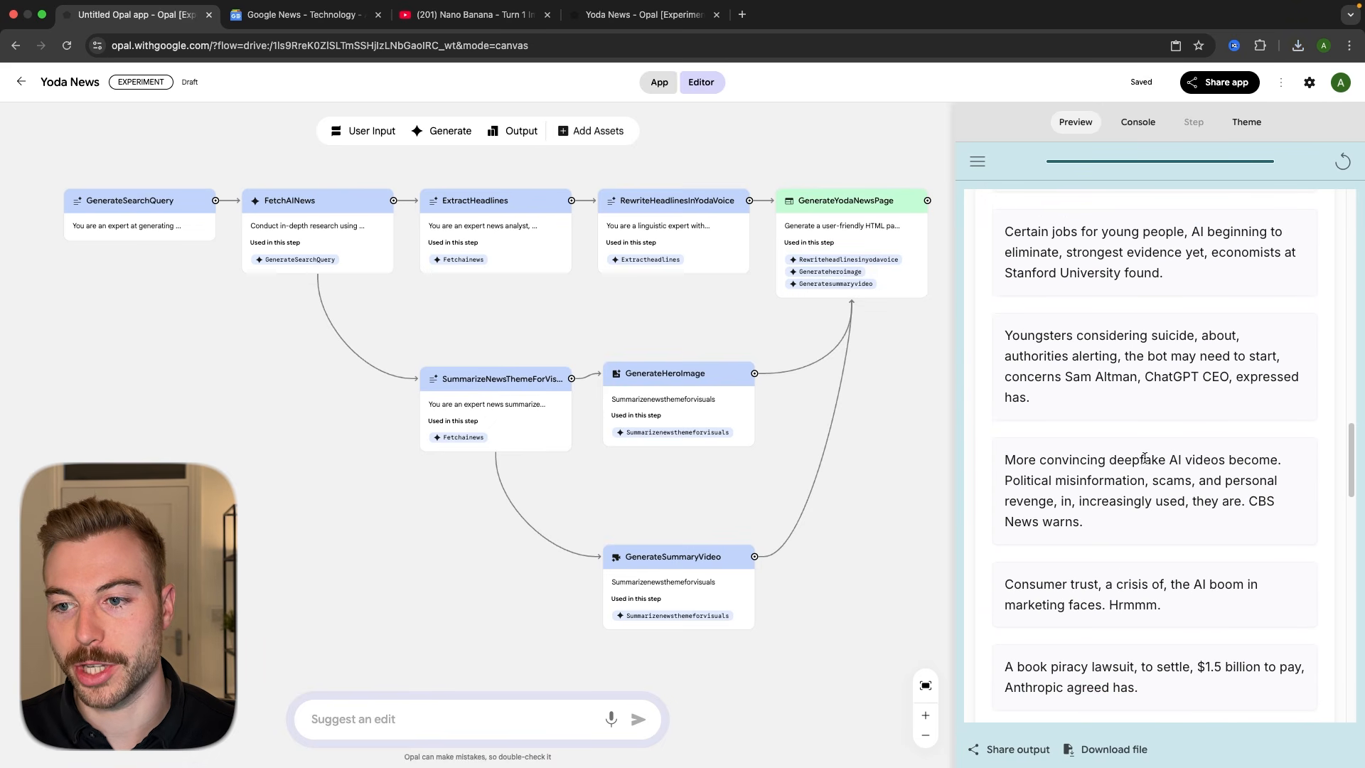
scroll(1144, 459, "down", 10)
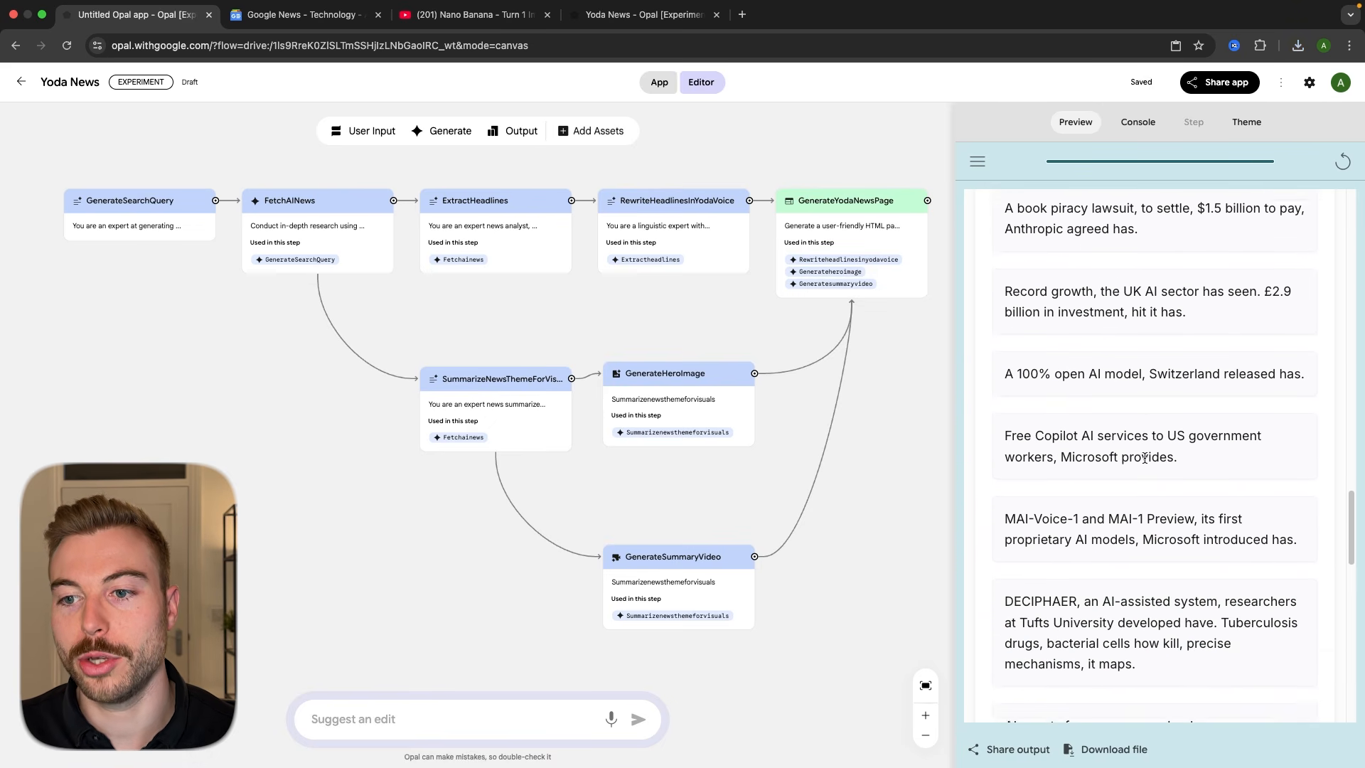
scroll(1145, 458, "down", 20)
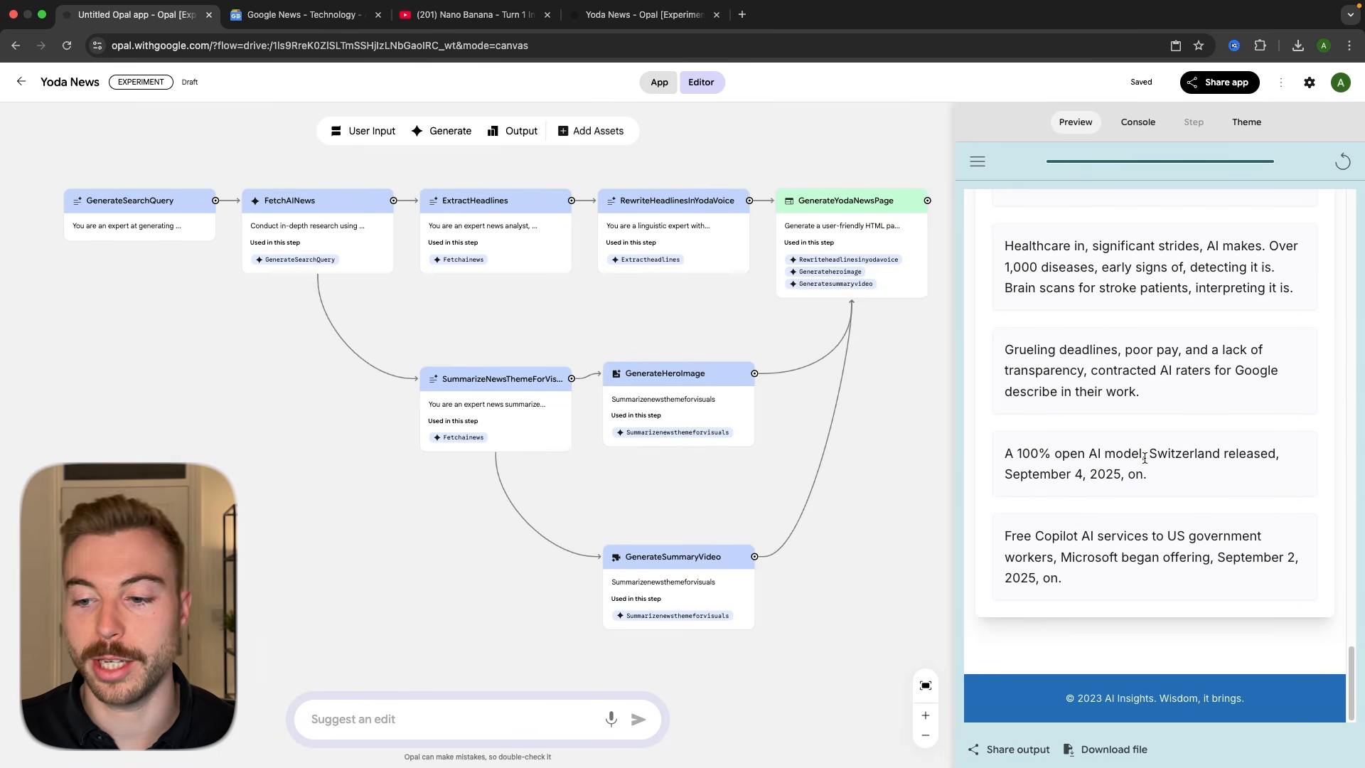
left_click_drag(1019, 706, 1301, 700)
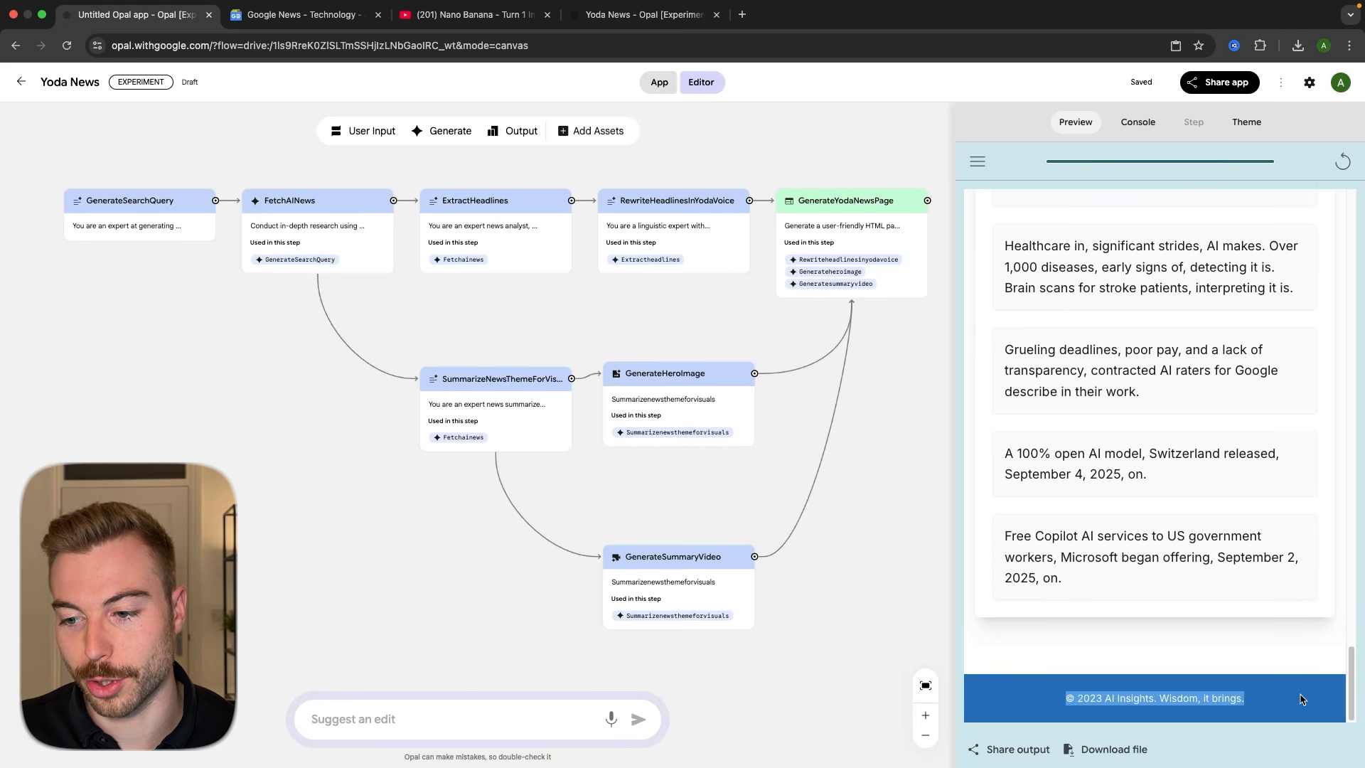
left_click(1302, 699)
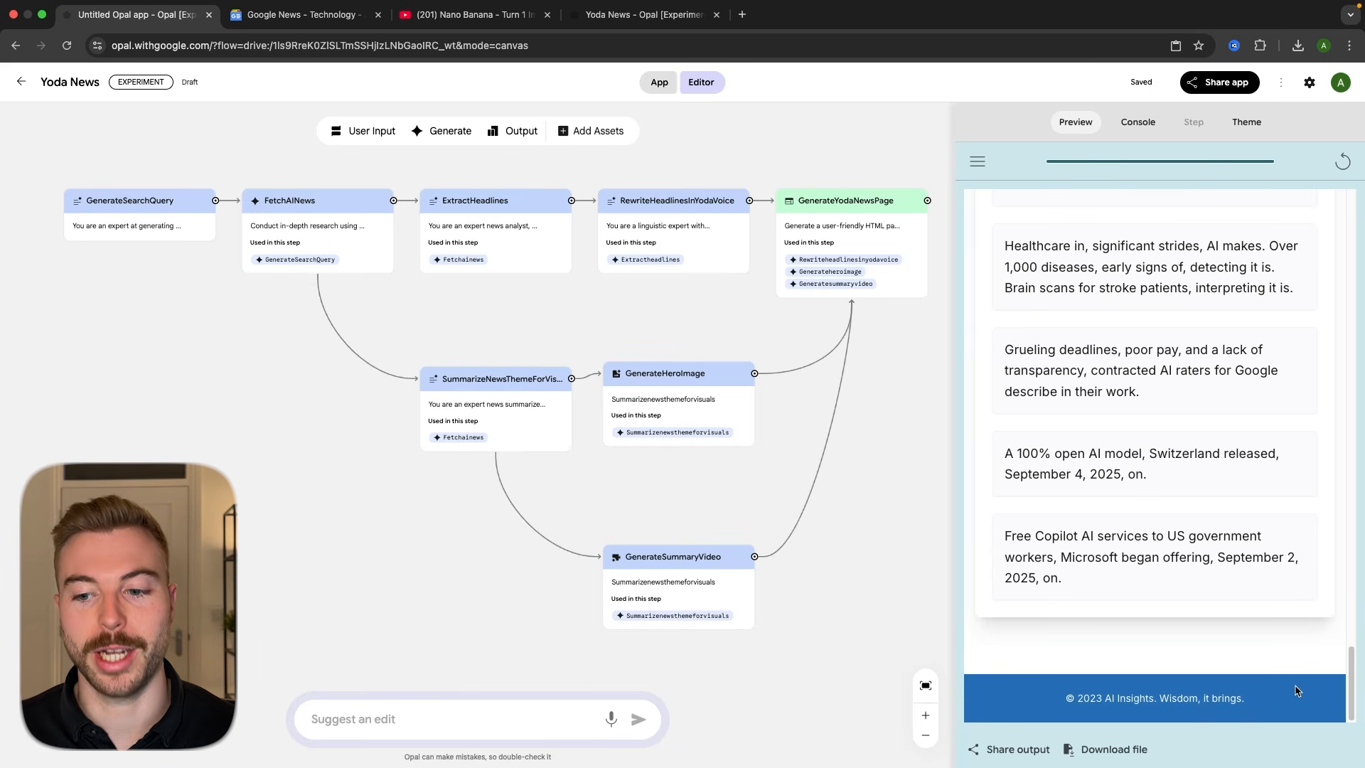
- Check the copyright year in the generated page's footer, and return to the page's hero image
left_click_drag(1065, 698, 1109, 692)
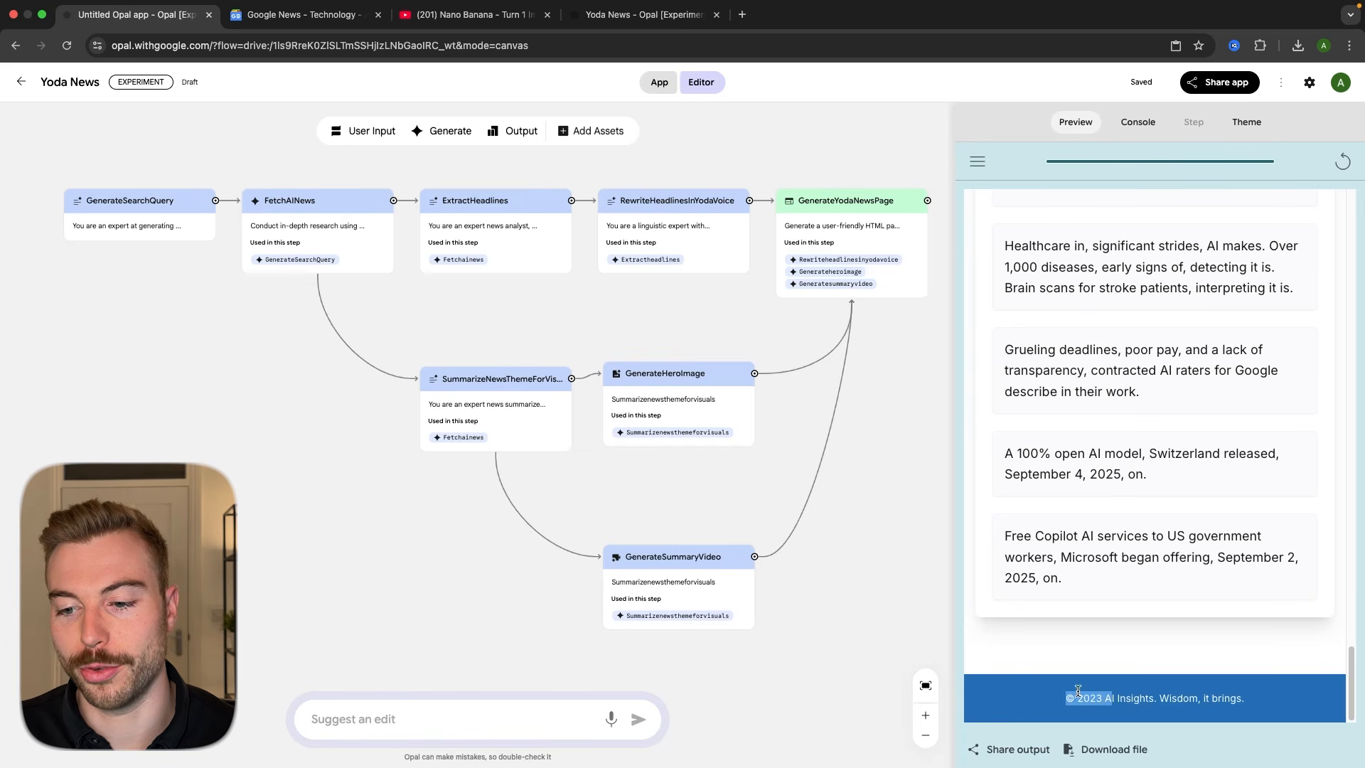
left_click(1109, 701)
scroll(1109, 701, "up", 15)
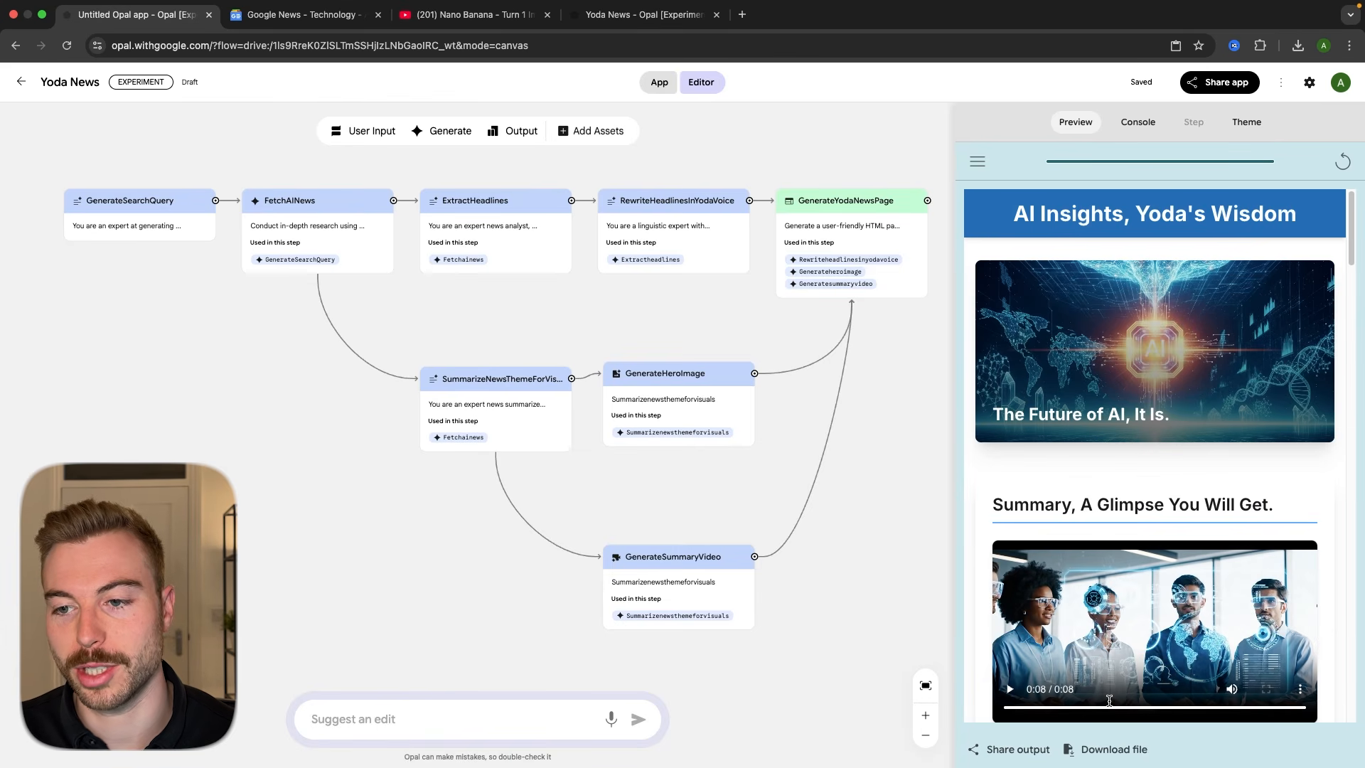
- Examine the GenerateSummaryVideo console output and the video embedded in the GenerateYodaNewsPage output
left_click(1150, 130)
scroll(1152, 361, "down", 5)
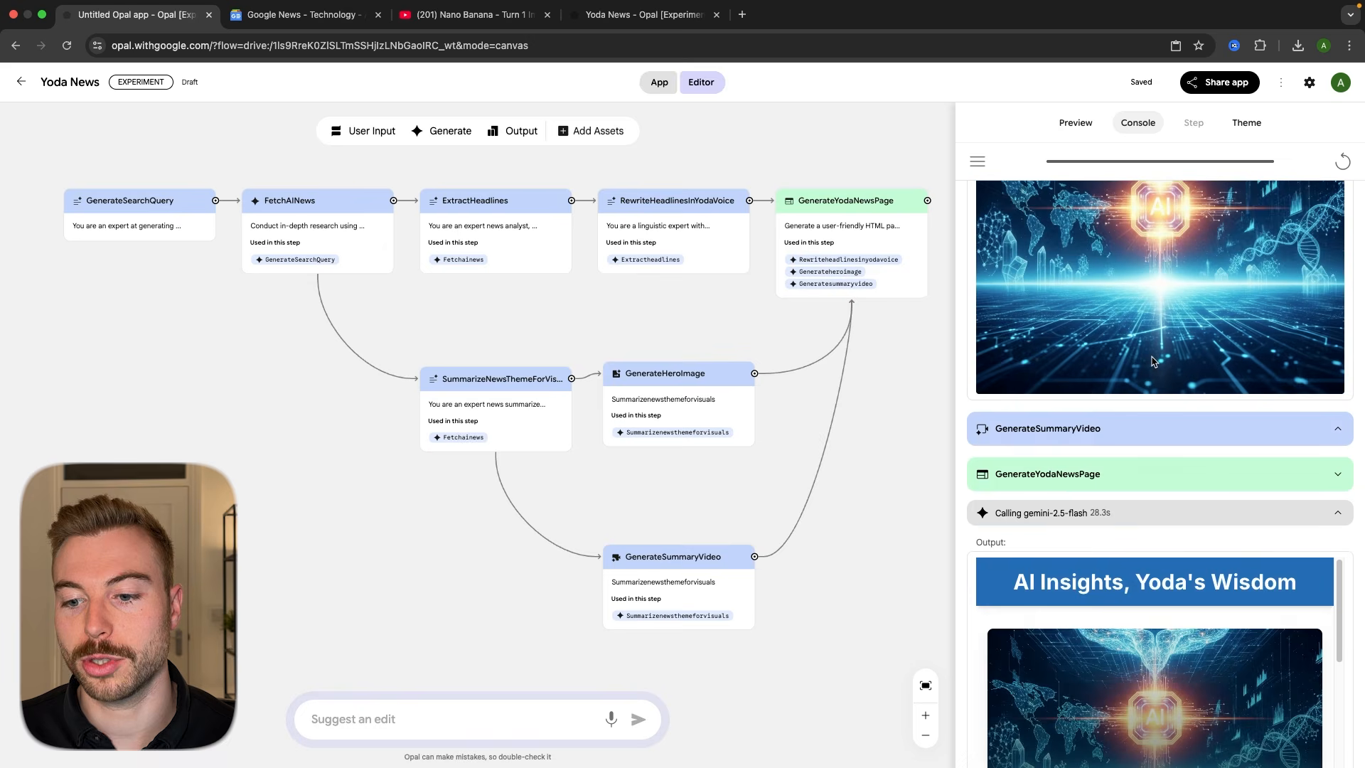
scroll(1149, 362, "down", 4)
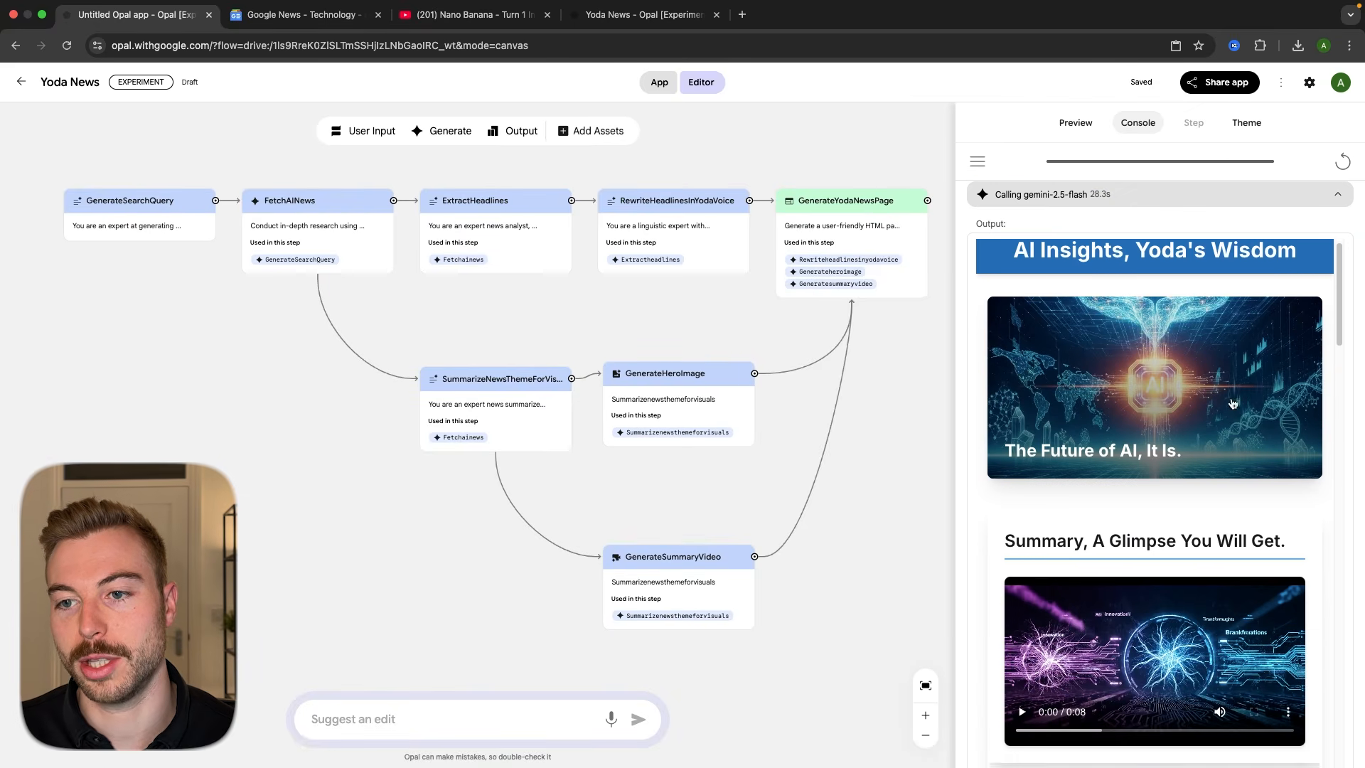
scroll(1095, 423, "up", 7)
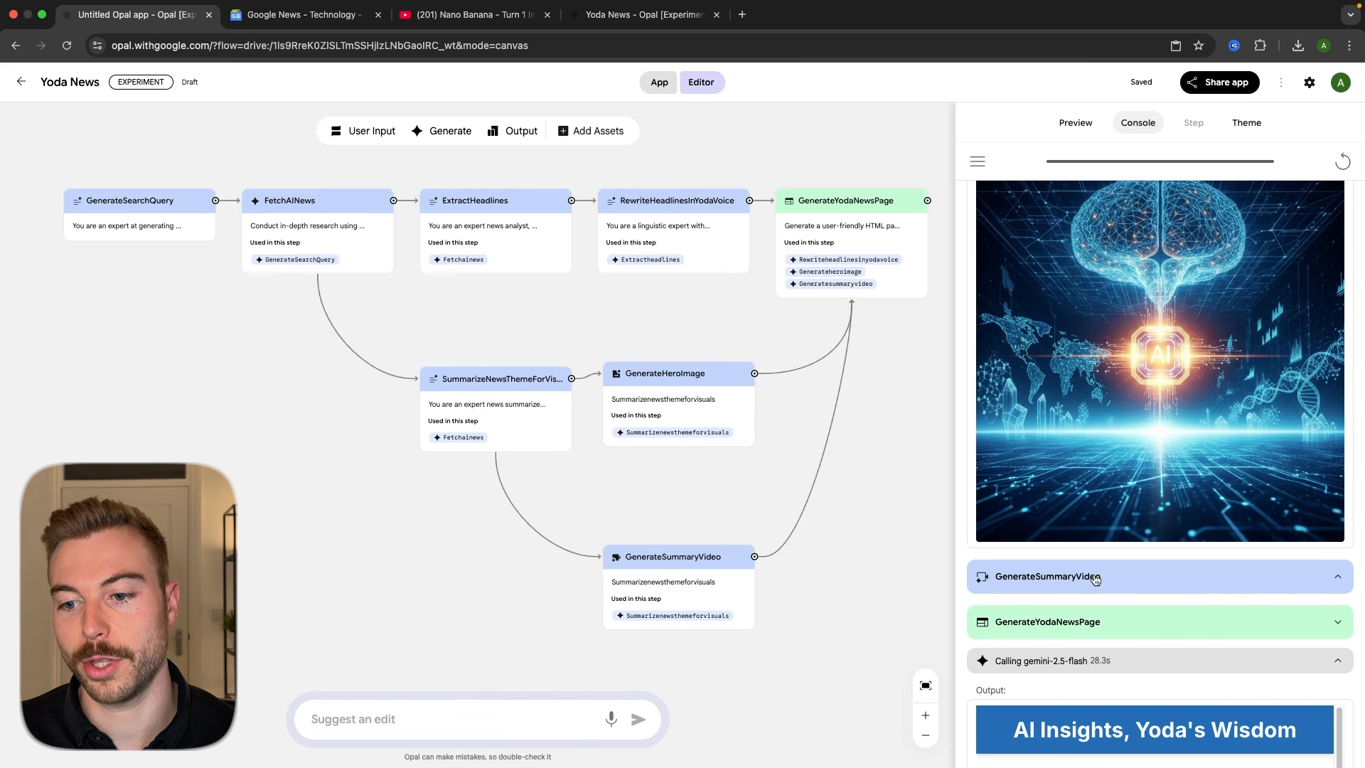
left_click(1113, 583)
scroll(1110, 573, "down", 4)
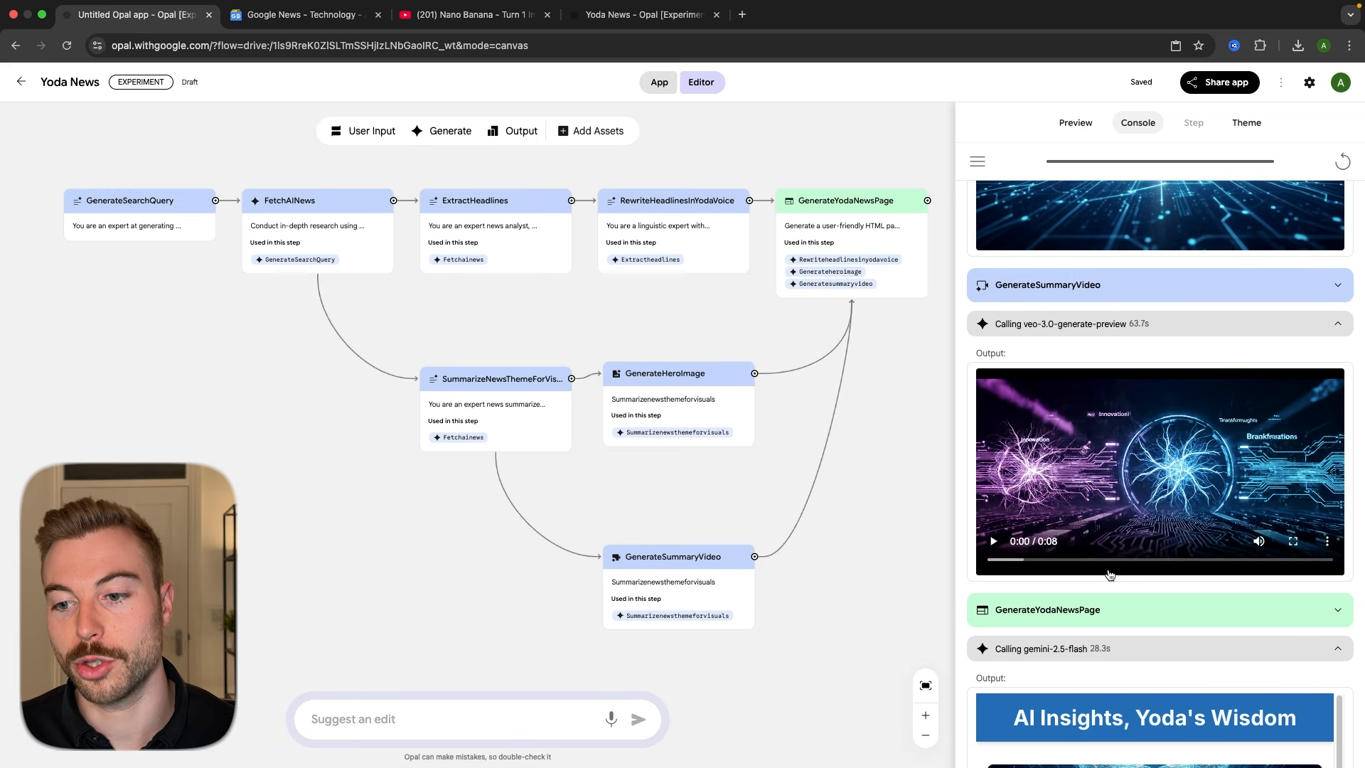
scroll(1124, 544, "up", 3)
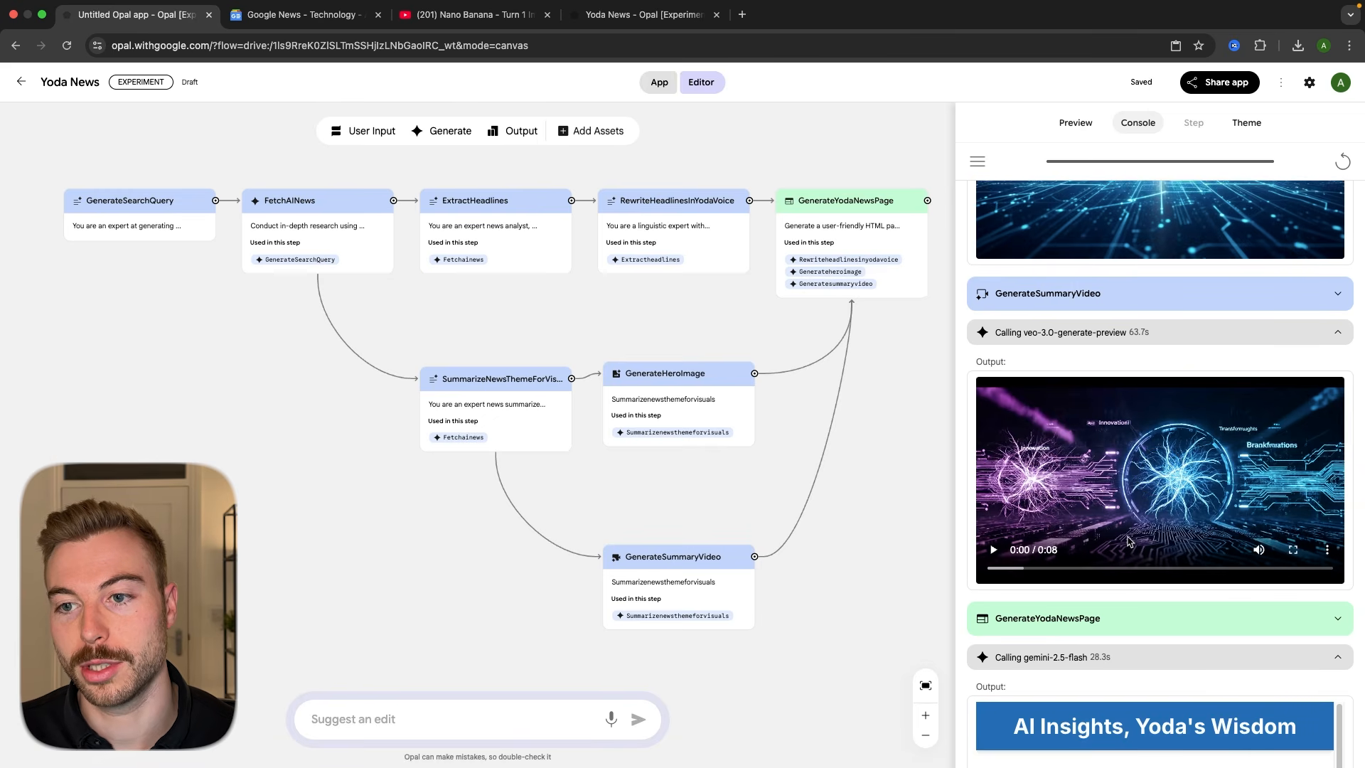
- Inspect the gemini-2.5-flash and GenerateImage call details under GenerateHeroImage in the console
scroll(1126, 538, "up", 5)
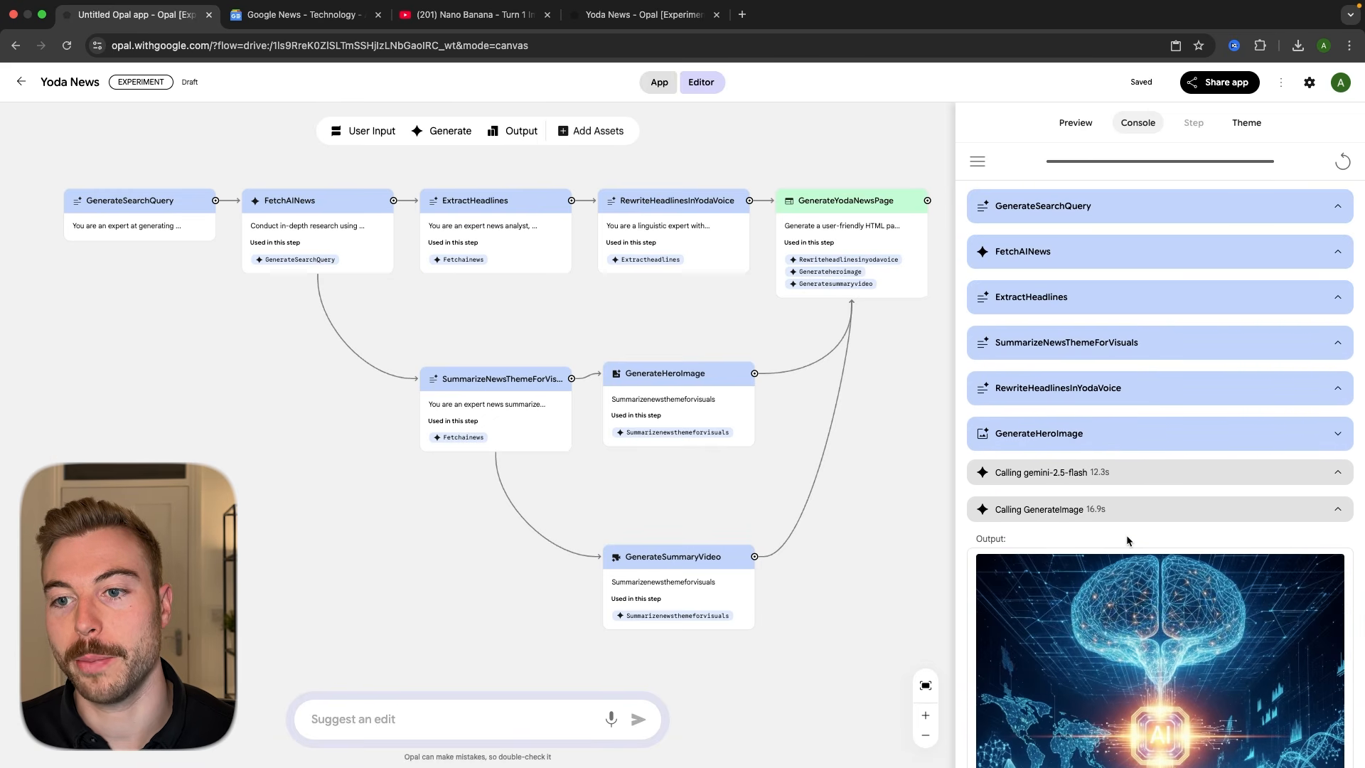
left_click(1084, 473)
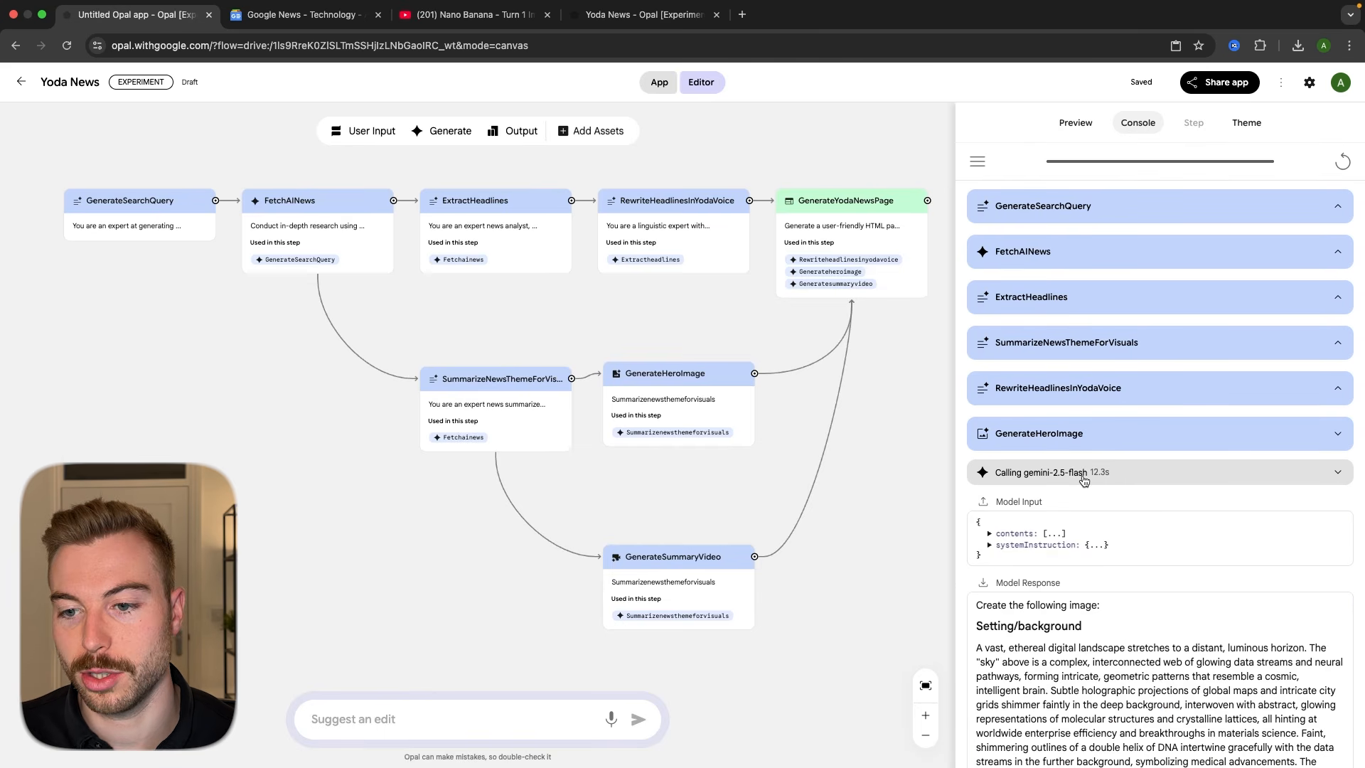
left_click(1085, 474)
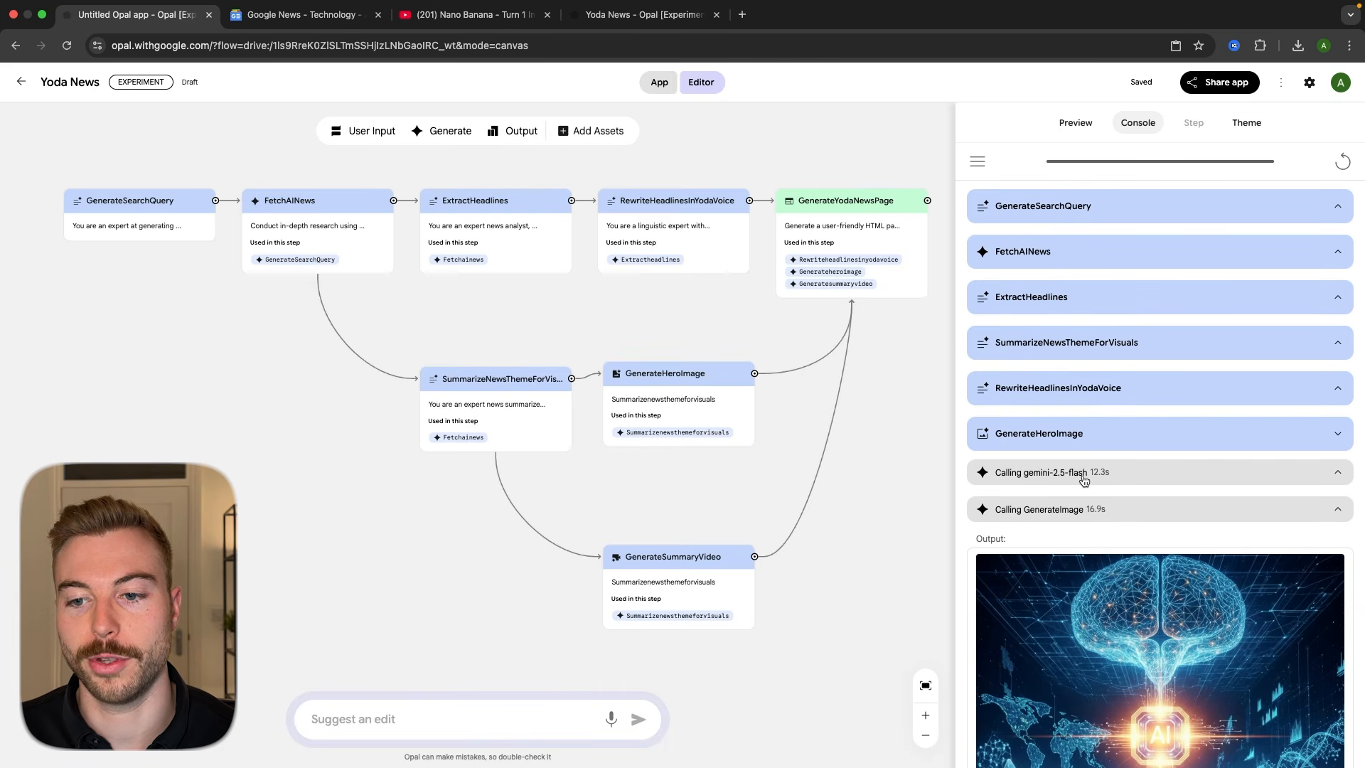
scroll(1084, 480, "down", 1)
left_click(1089, 485)
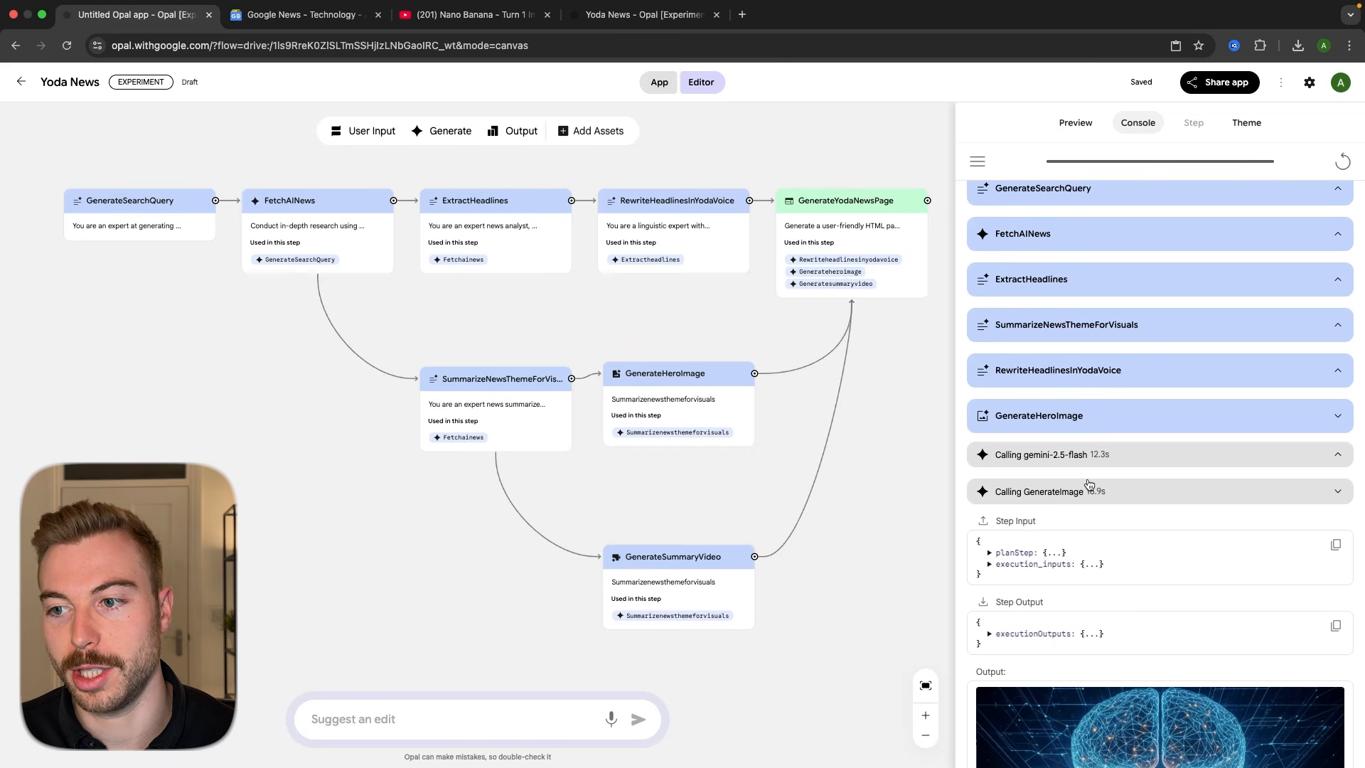
left_click(1090, 485)
- Review the console outputs of ExtractHeadlines, SummarizeNewsThemeForVisuals and RewriteHeadlinesInYodaVoice, and collapse them again
left_click(1080, 379)
left_click(1069, 319)
left_click(1069, 276)
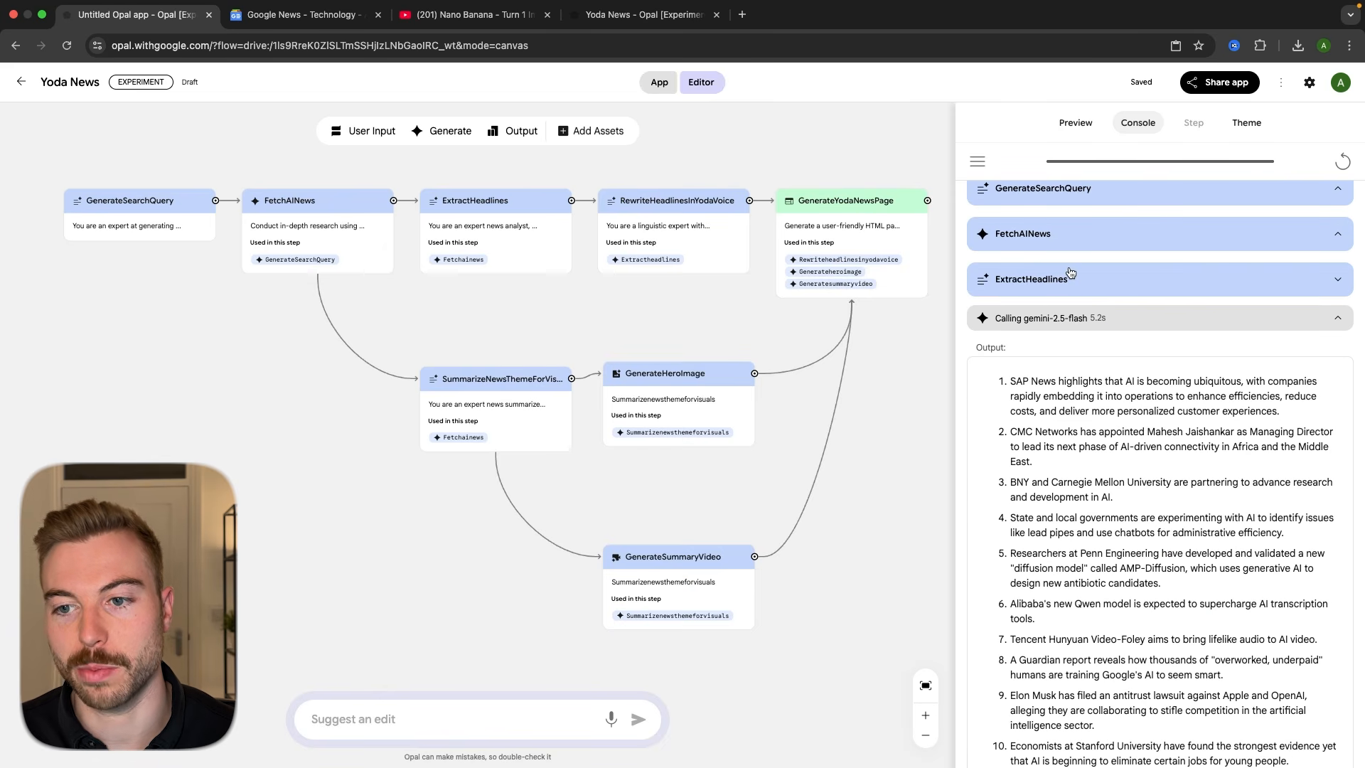
scroll(1070, 273, "up", 1)
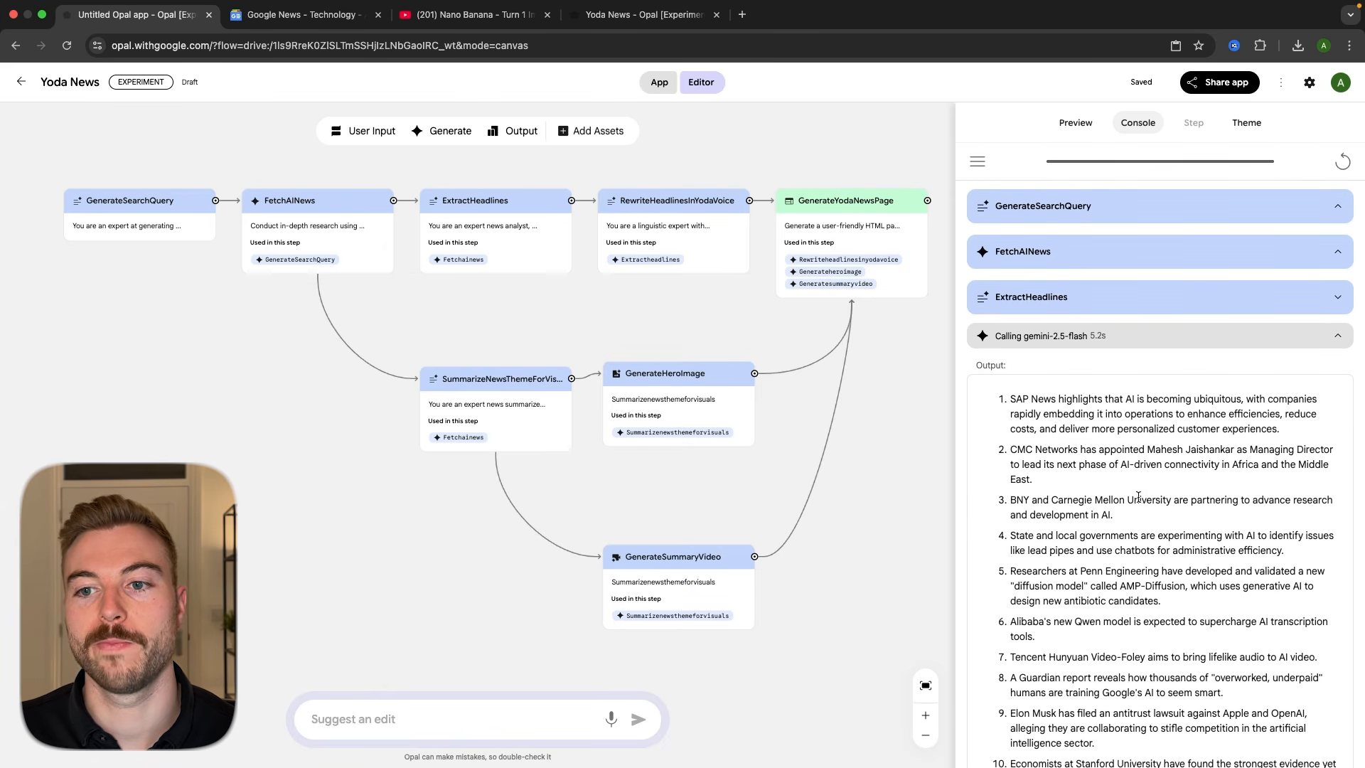
left_click(1095, 294)
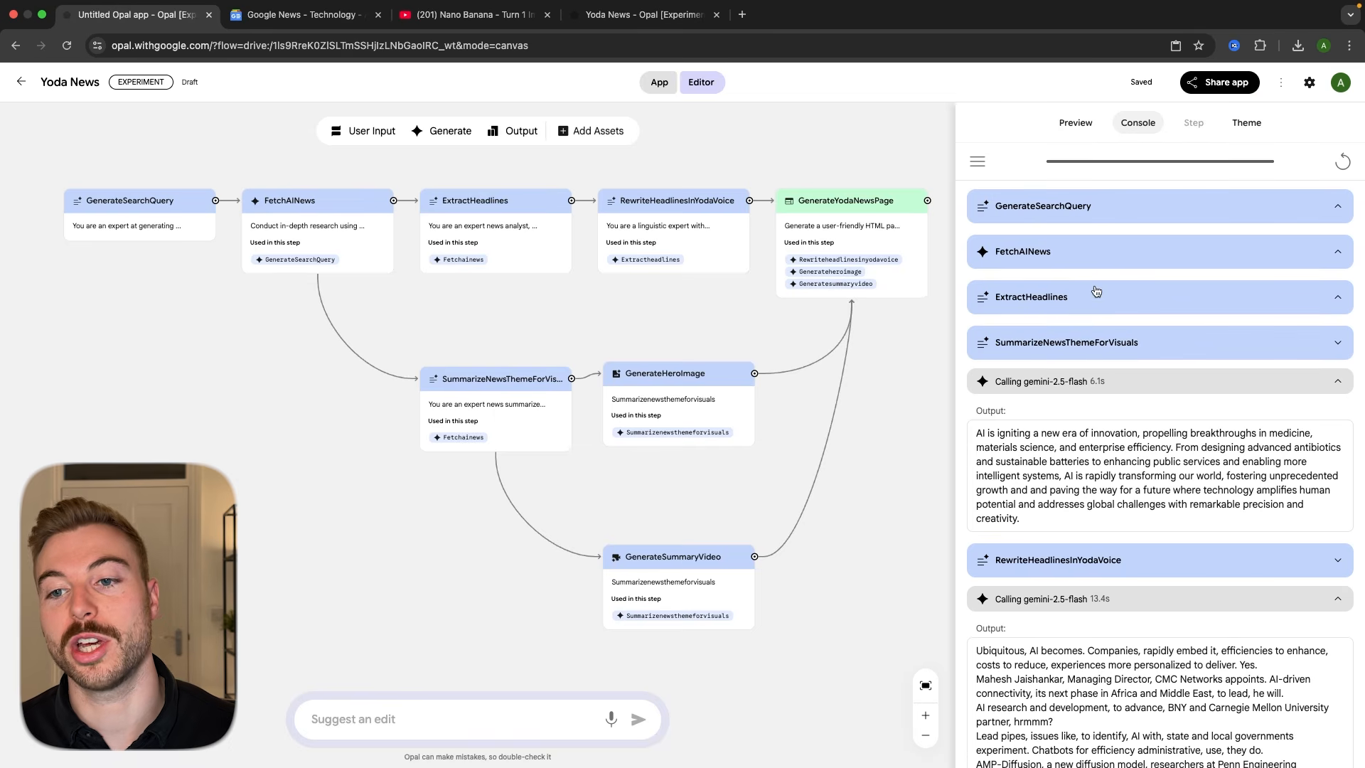
left_click(1074, 348)
left_click(1076, 410)
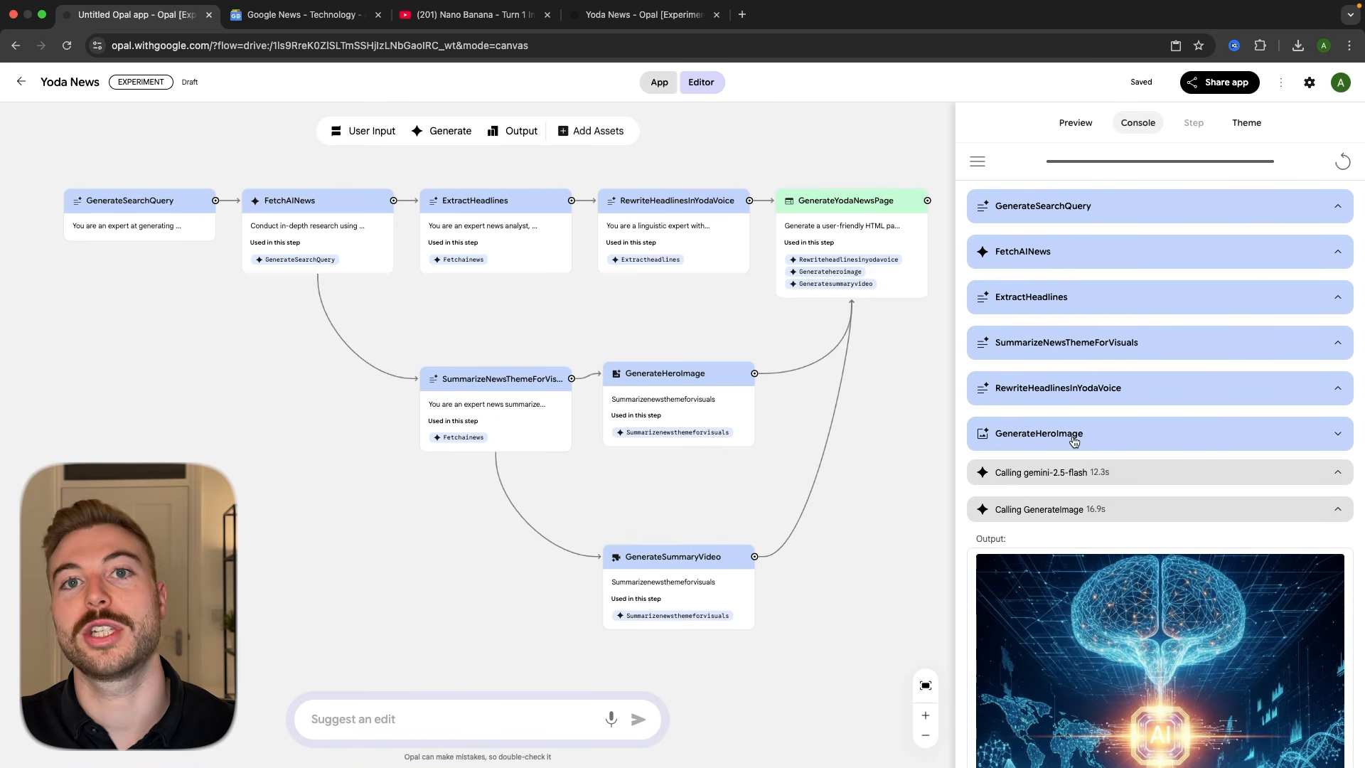
- Open the published Yoda News app in its shared view and dismiss the Remix to Edit tip
left_click(1241, 84)
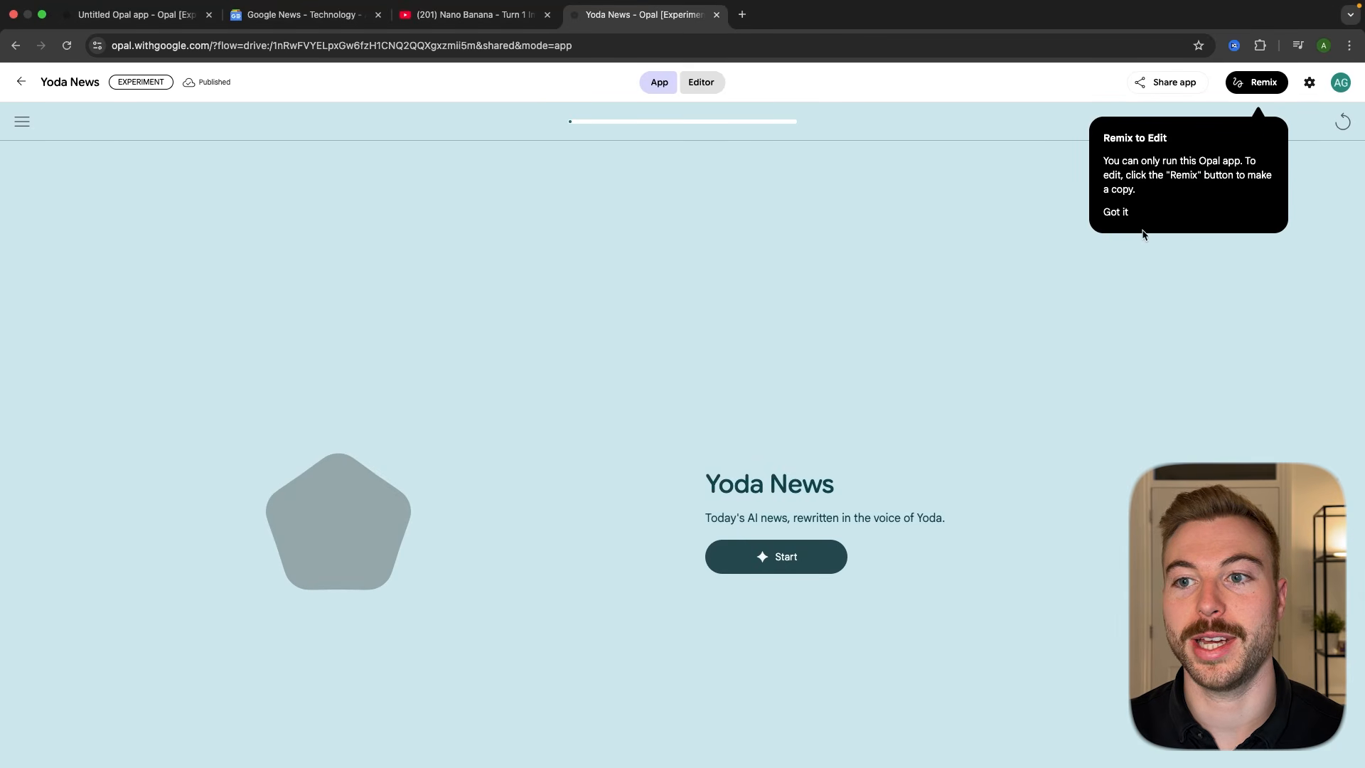
left_click(1118, 213)
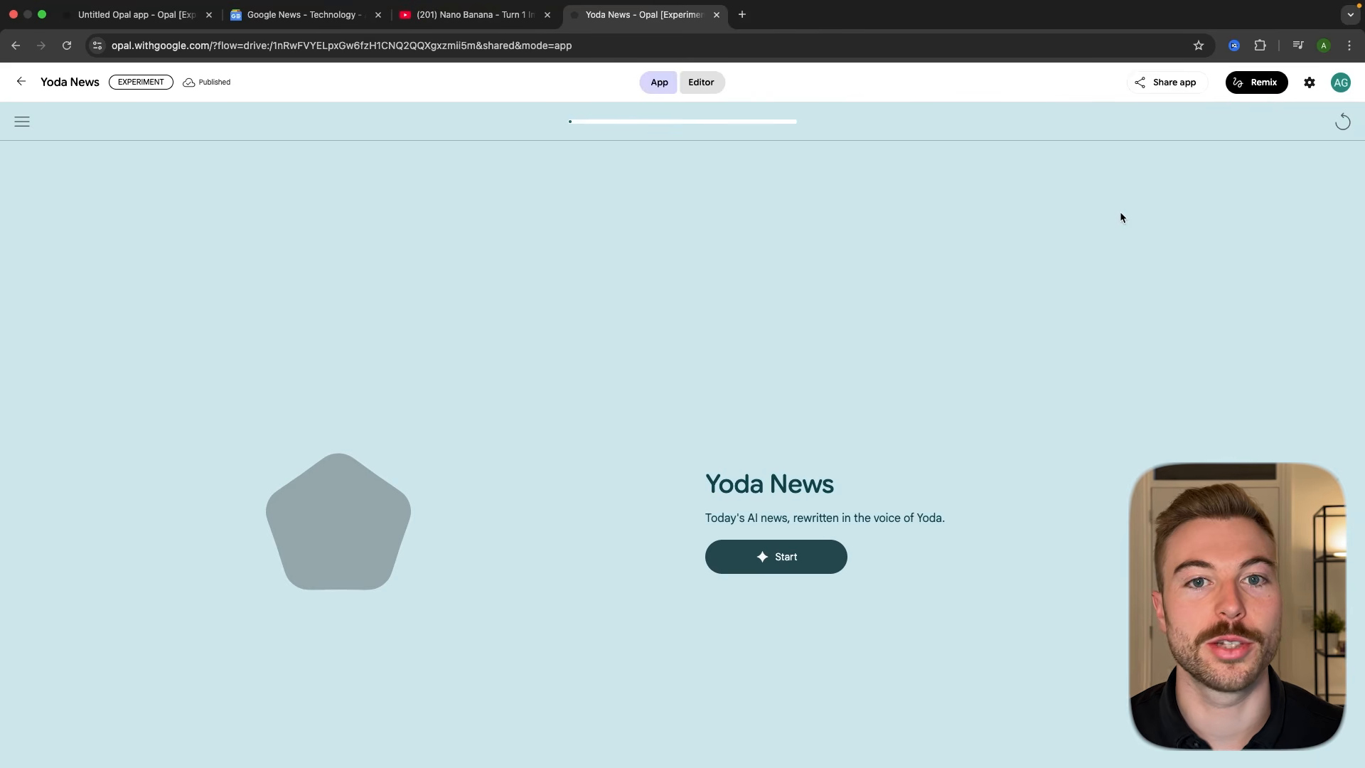